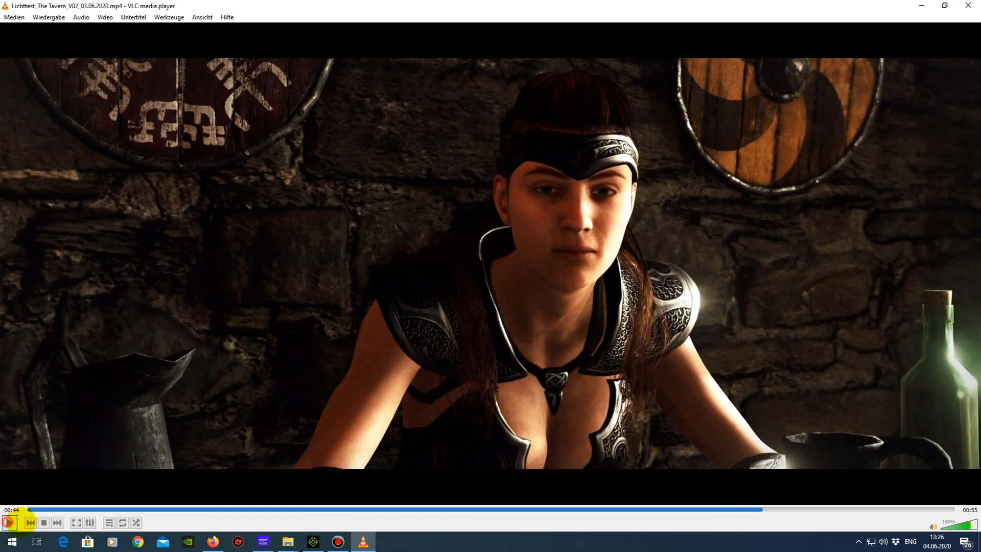
# - Switch from the video player to iClone and scrub the timeline through the Lichttest camera's shot and back to the start
pyautogui.click(10, 522)
pyautogui.click(922, 5)
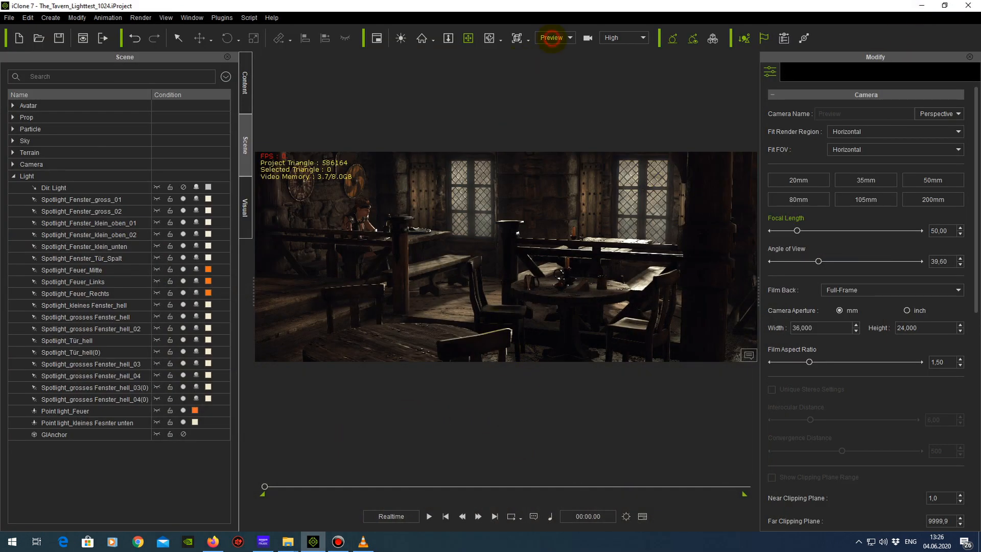
pyautogui.click(552, 38)
pyautogui.click(552, 61)
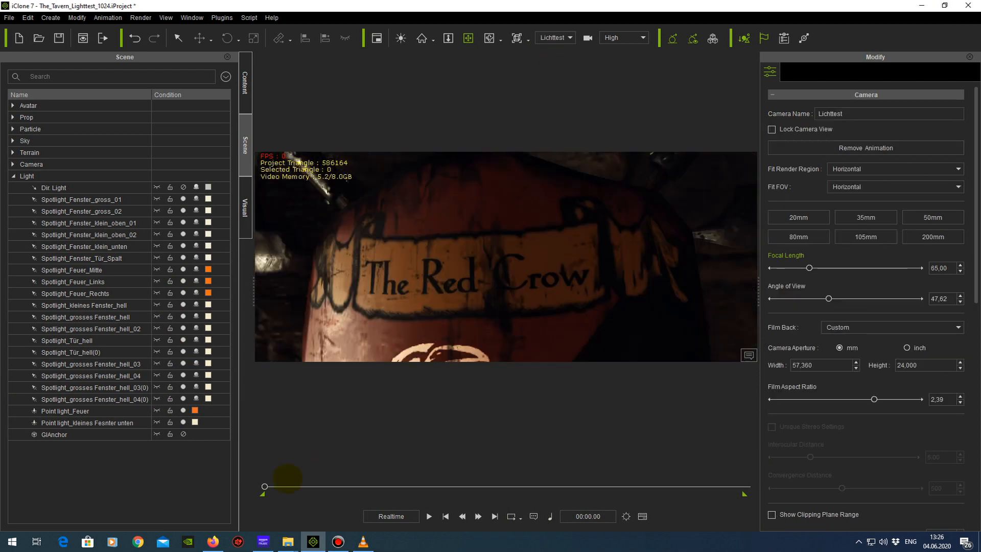
pyautogui.moveTo(264, 487); pyautogui.dragTo(536, 487)
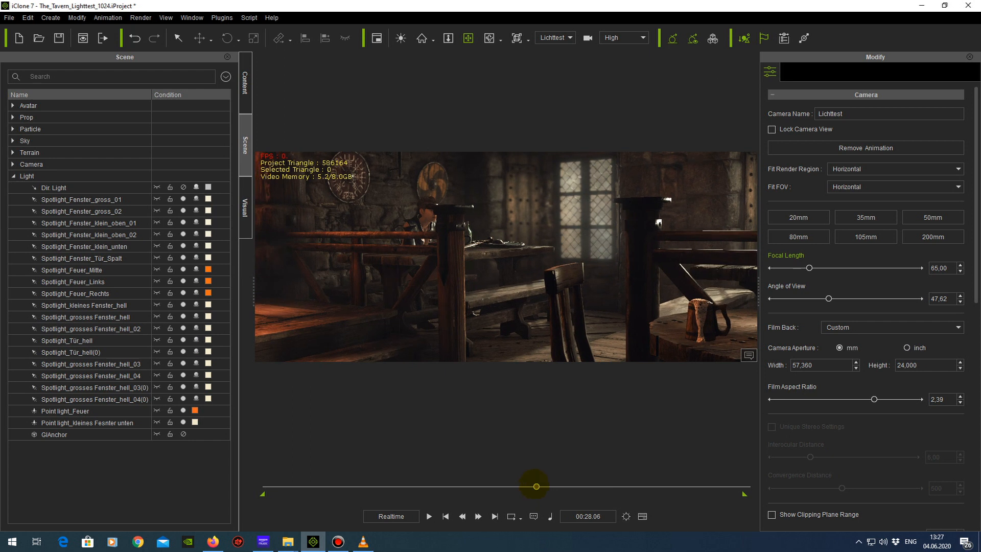
pyautogui.moveTo(537, 486); pyautogui.dragTo(265, 487)
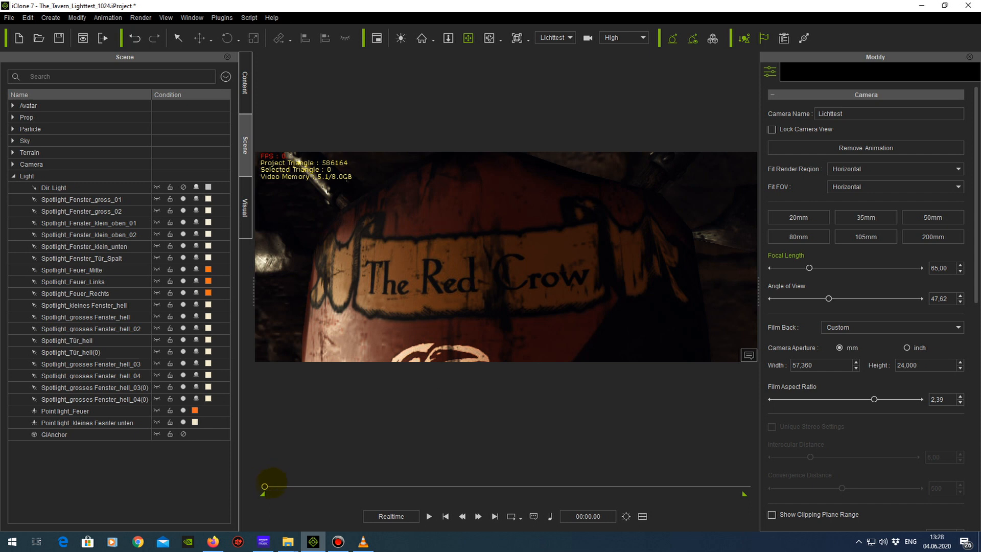
# - Switch to the Preview camera and examine the lit tavern interior around the windows, tables and railings
pyautogui.click(558, 41)
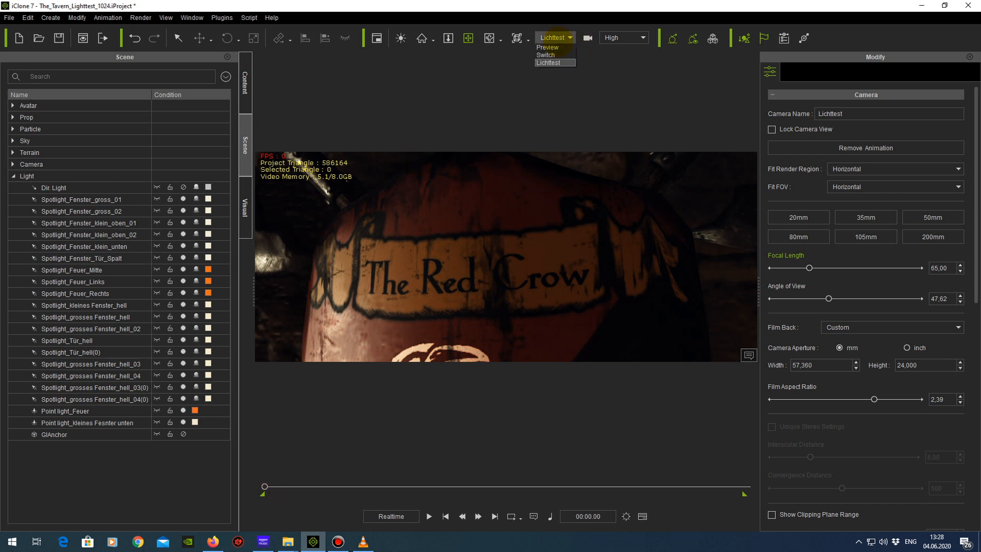
pyautogui.click(557, 48)
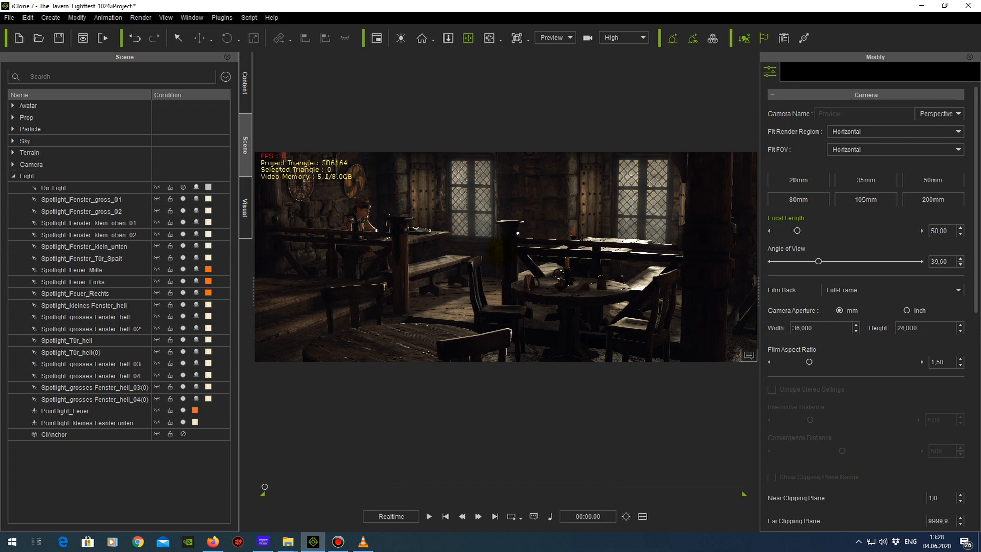
pyautogui.moveTo(506, 244); pyautogui.dragTo(498, 226)
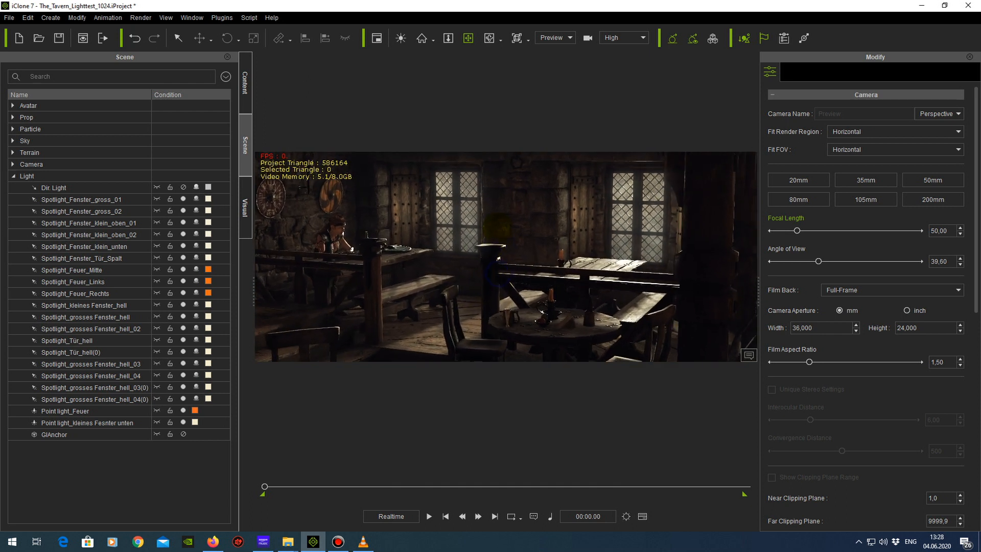
pyautogui.moveTo(498, 225); pyautogui.dragTo(499, 249, button='right')
pyautogui.scroll(2, 499, 249)
pyautogui.moveTo(495, 254); pyautogui.dragTo(494, 292)
pyautogui.moveTo(493, 293); pyautogui.dragTo(554, 293, button='right')
pyautogui.moveTo(611, 260); pyautogui.dragTo(609, 369)
pyautogui.moveTo(593, 274); pyautogui.dragTo(594, 332, button='right')
pyautogui.moveTo(594, 199); pyautogui.dragTo(607, 135)
pyautogui.moveTo(608, 193); pyautogui.dragTo(610, 284, button='right')
pyautogui.moveTo(597, 239); pyautogui.dragTo(574, 188)
pyautogui.moveTo(664, 240); pyautogui.dragTo(381, 223)
pyautogui.moveTo(684, 224); pyautogui.dragTo(621, 229)
pyautogui.moveTo(620, 230); pyautogui.dragTo(730, 252, button='right')
pyautogui.moveTo(726, 252); pyautogui.dragTo(513, 235)
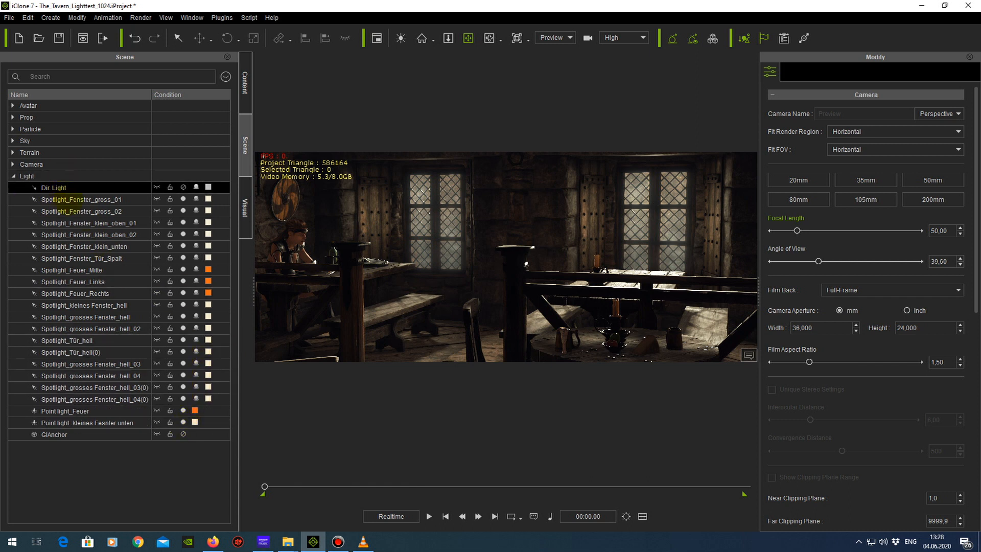
# - Turn off all spotlights and point lights, from Spotlight_Fenster_gross_01 through the small window's point light
pyautogui.click(82, 200)
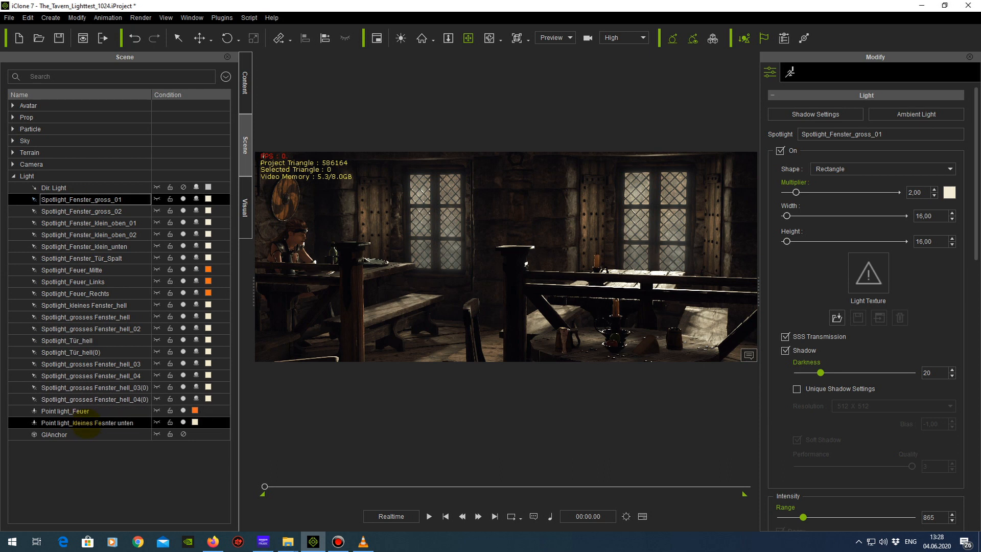
pyautogui.keyDown('shift'); pyautogui.click(86, 424); pyautogui.keyUp('shift')
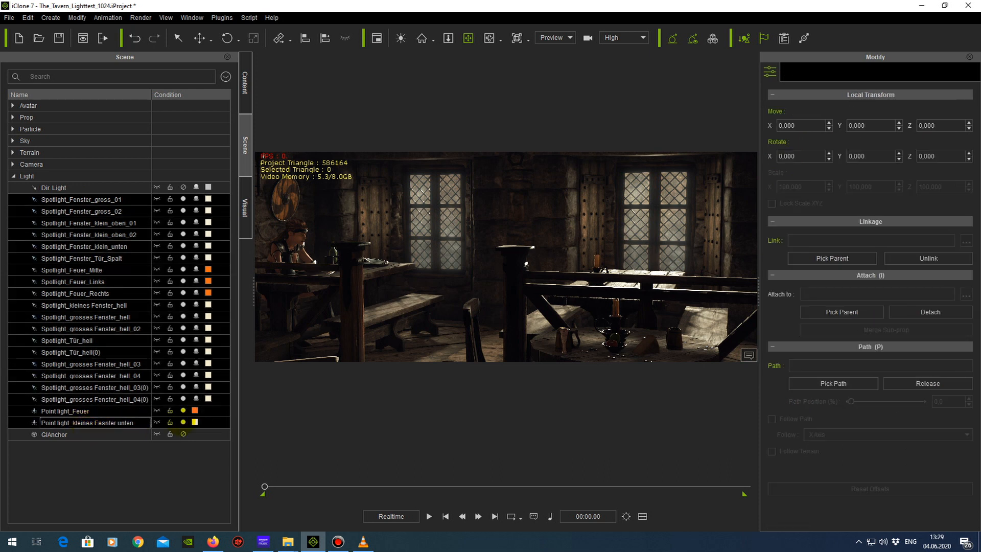
pyautogui.click(183, 422)
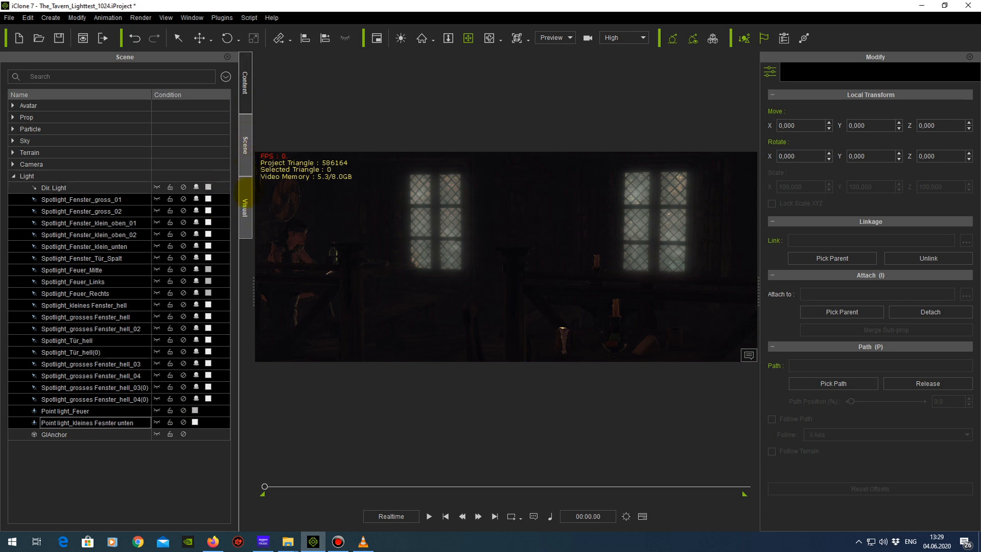
# - Disable Ambient Occlusion, Fog, the HDR Effect and Image Based Lighting in the scene's visual settings
pyautogui.click(246, 197)
pyautogui.click(12, 149)
pyautogui.click(12, 332)
pyautogui.moveTo(234, 179); pyautogui.dragTo(234, 281)
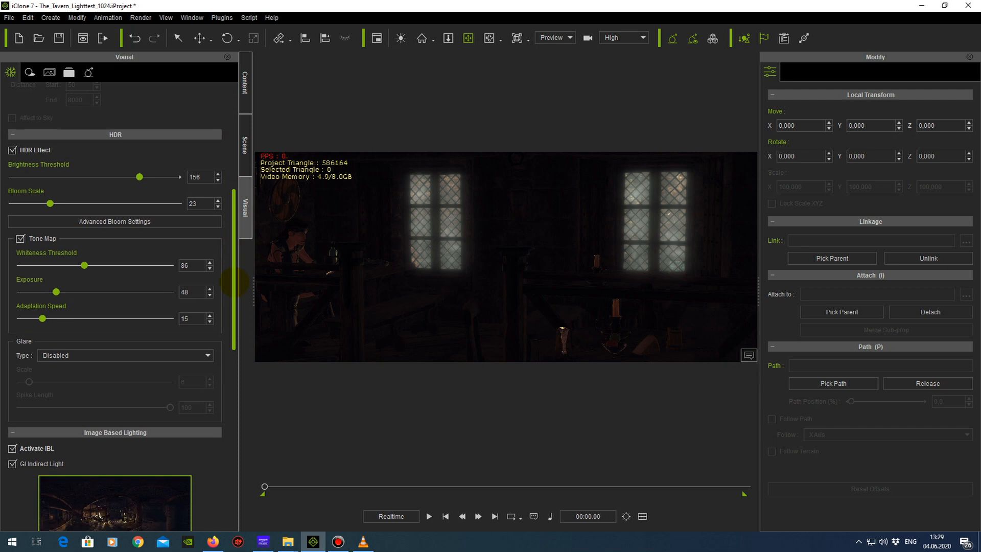
pyautogui.click(12, 149)
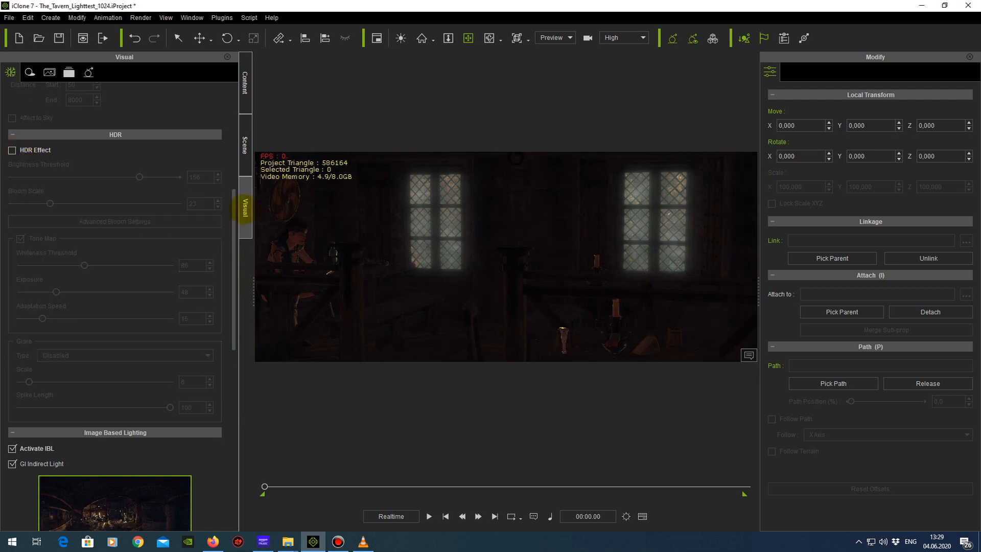
pyautogui.moveTo(232, 208); pyautogui.dragTo(233, 288)
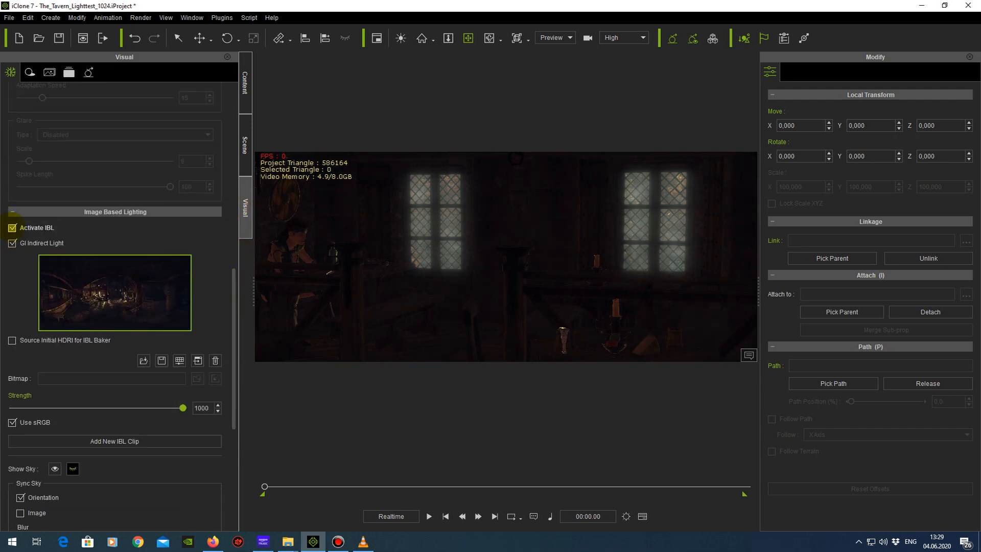
pyautogui.click(12, 228)
pyautogui.moveTo(233, 342); pyautogui.dragTo(234, 148)
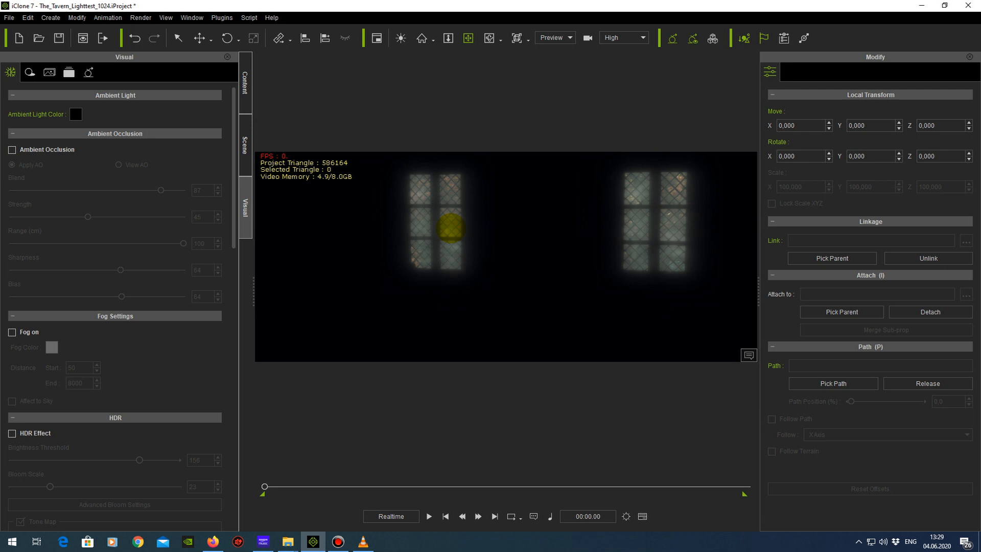
# - Turn off Global Illumination and check the darkened scene around the glowing windows
pyautogui.click(672, 38)
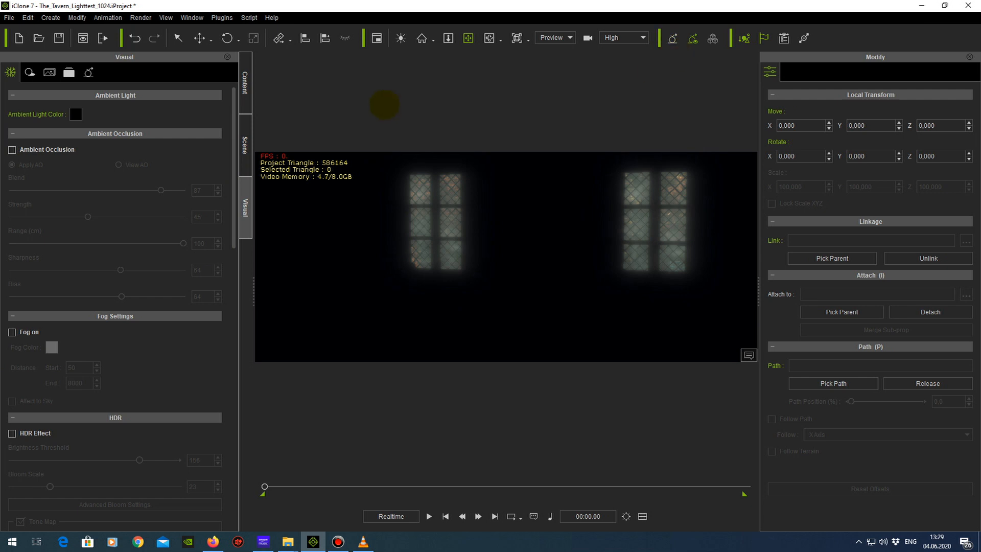
pyautogui.moveTo(479, 236); pyautogui.dragTo(492, 229)
pyautogui.moveTo(493, 230); pyautogui.dragTo(480, 271, button='right')
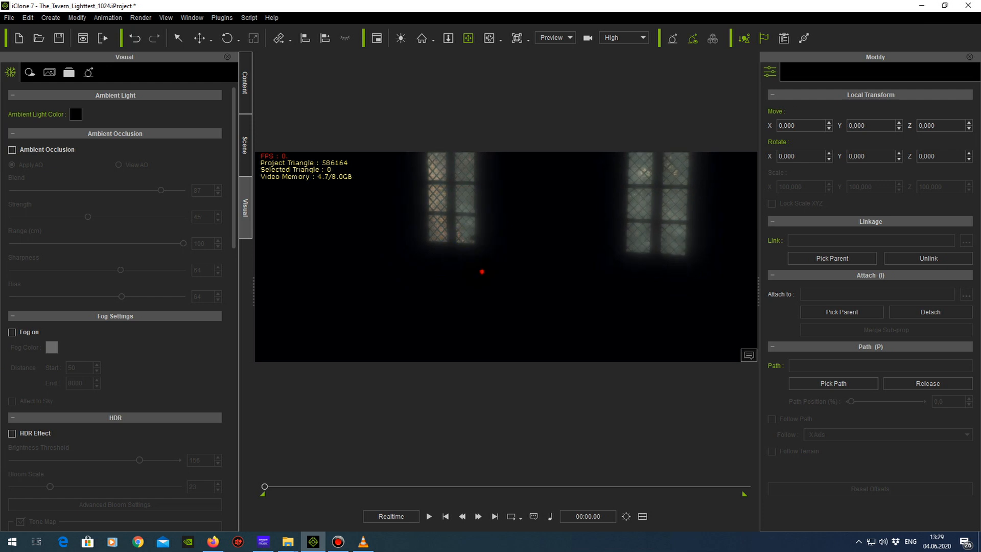
pyautogui.moveTo(482, 271); pyautogui.dragTo(513, 271)
pyautogui.moveTo(503, 270); pyautogui.dragTo(526, 267, button='right')
pyautogui.moveTo(530, 261)
pyautogui.mouseDown()
pyautogui.moveTo(531, 252)
pyautogui.moveTo(533, 263)
pyautogui.mouseUp()
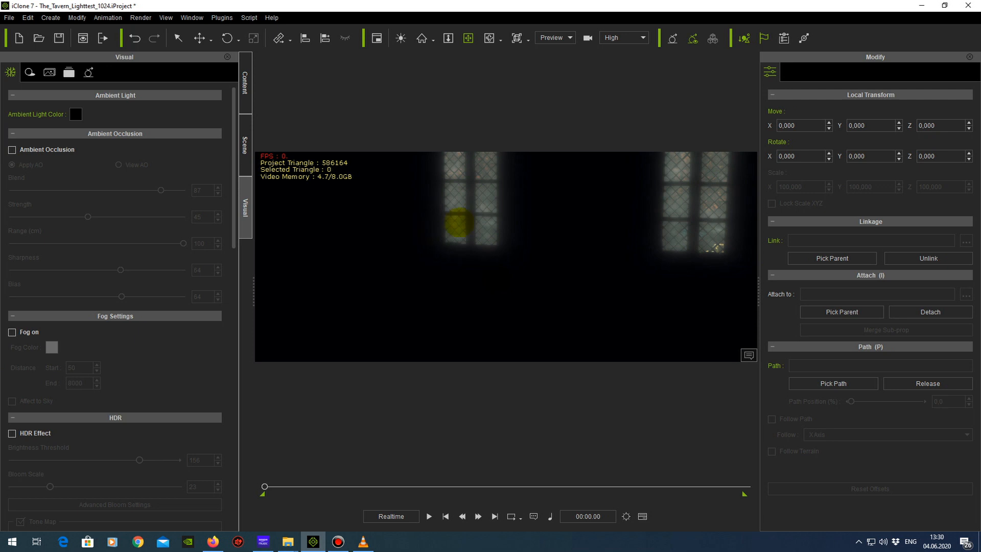
# - Make the directional light Dir. Light visible in the scene and turn it on
pyautogui.click(245, 145)
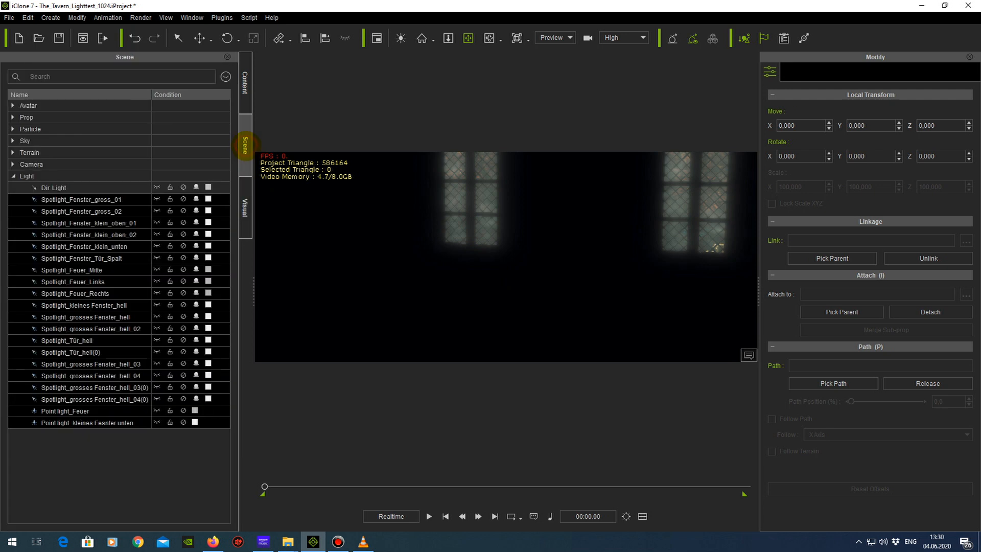
pyautogui.click(148, 450)
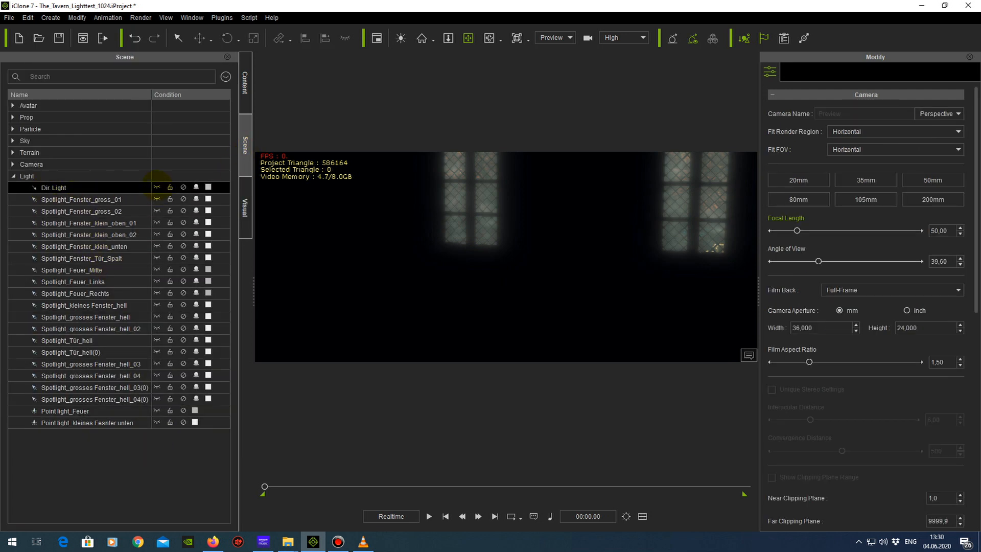
pyautogui.click(157, 187)
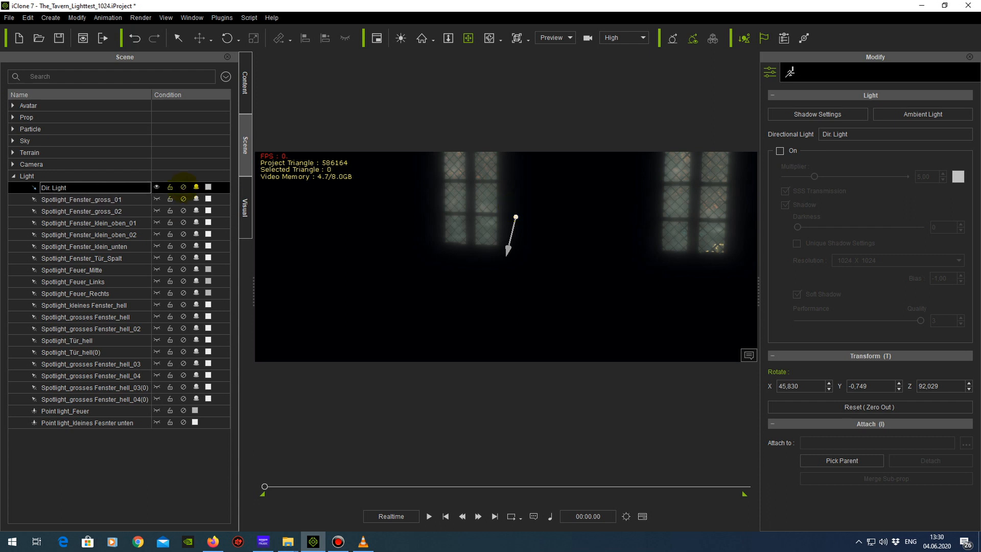
pyautogui.click(183, 187)
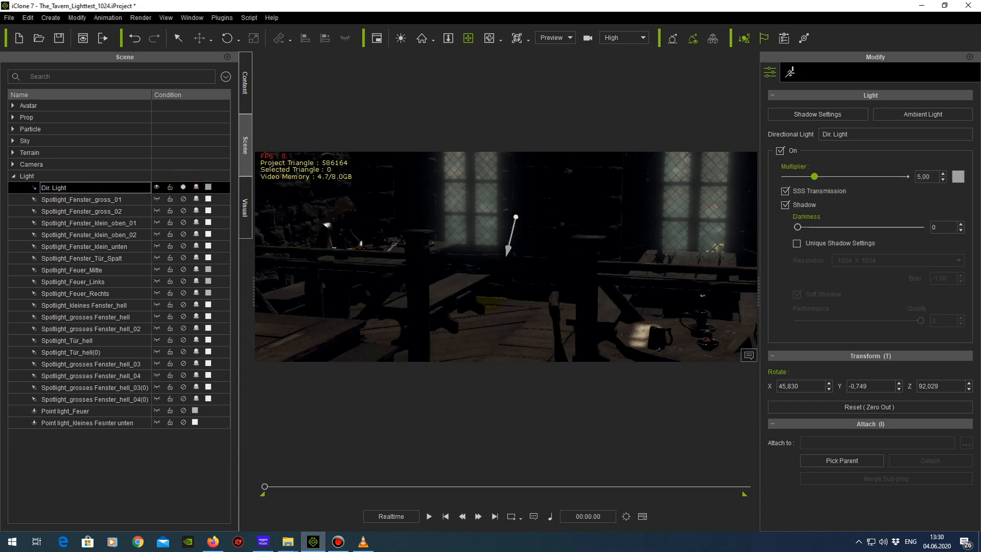
# - Raise the Multiplier of Dir. Light to 9.78
pyautogui.moveTo(511, 293); pyautogui.dragTo(425, 272)
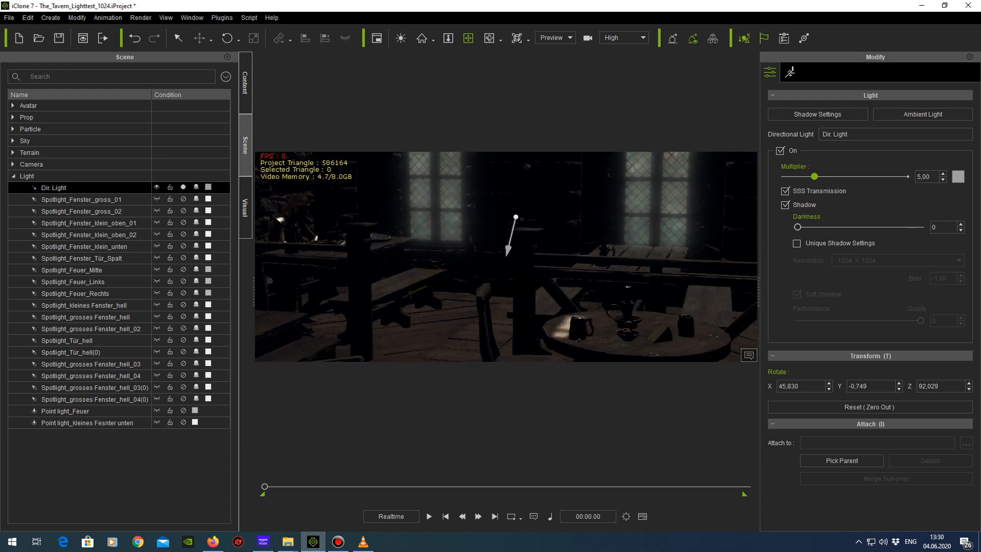
pyautogui.scroll(-3, 429, 276)
pyautogui.moveTo(434, 280); pyautogui.dragTo(532, 302, button='right')
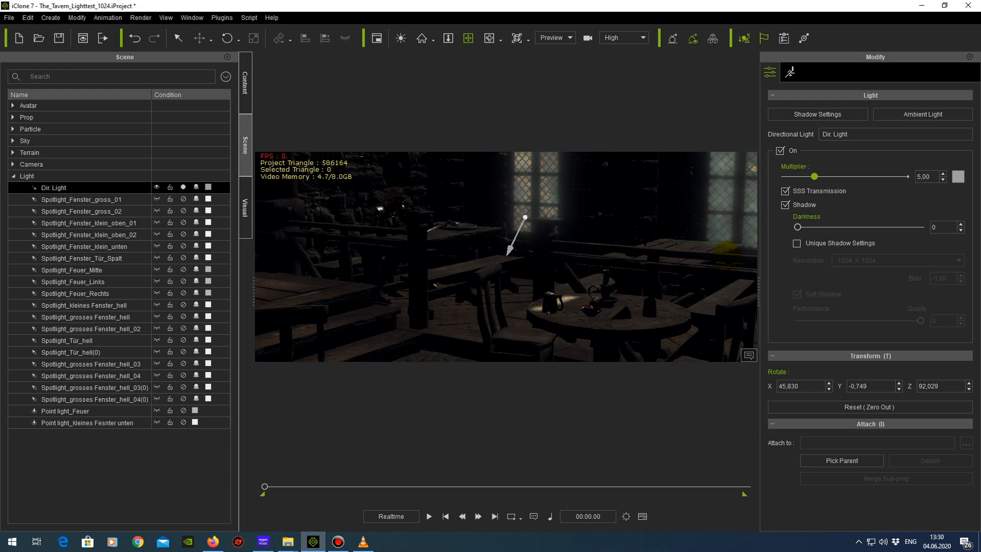
pyautogui.moveTo(815, 176); pyautogui.dragTo(842, 171)
# - Set the shadow Darkness of Dir. Light to 100 and rotate the light to about X 46, Y -0.8, Z 93
pyautogui.moveTo(586, 250); pyautogui.dragTo(540, 328)
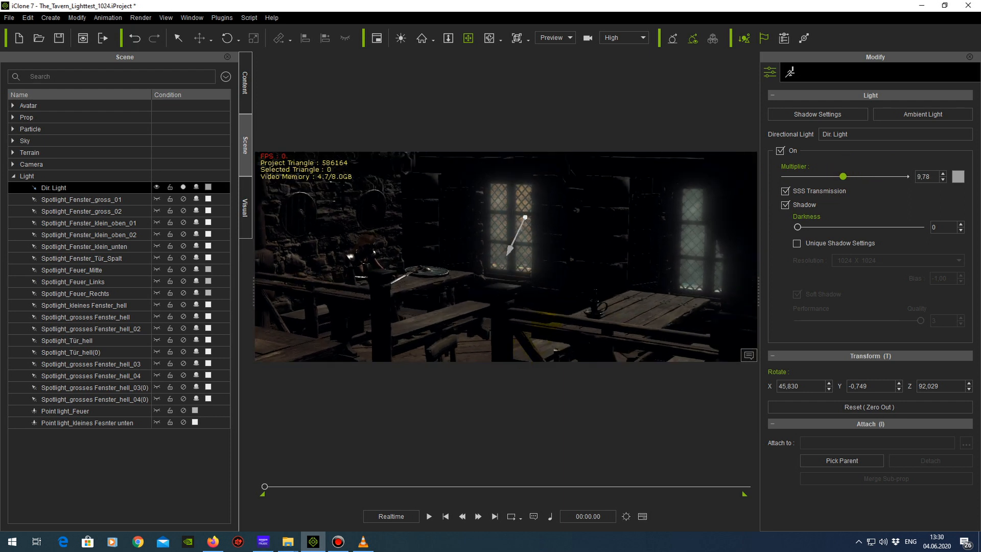
pyautogui.moveTo(540, 328); pyautogui.dragTo(560, 307, button='right')
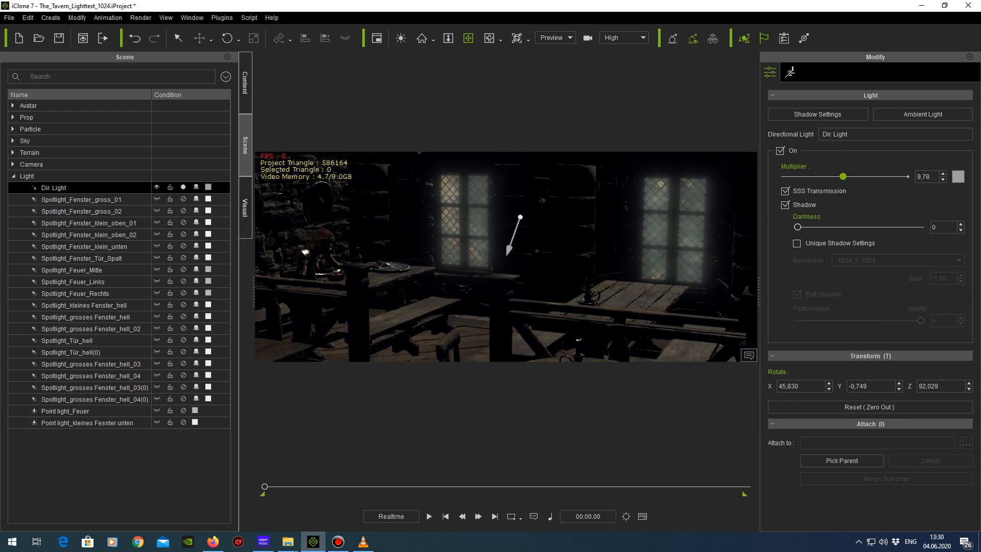
pyautogui.moveTo(582, 281); pyautogui.dragTo(571, 252)
pyautogui.moveTo(571, 252); pyautogui.dragTo(570, 310, button='right')
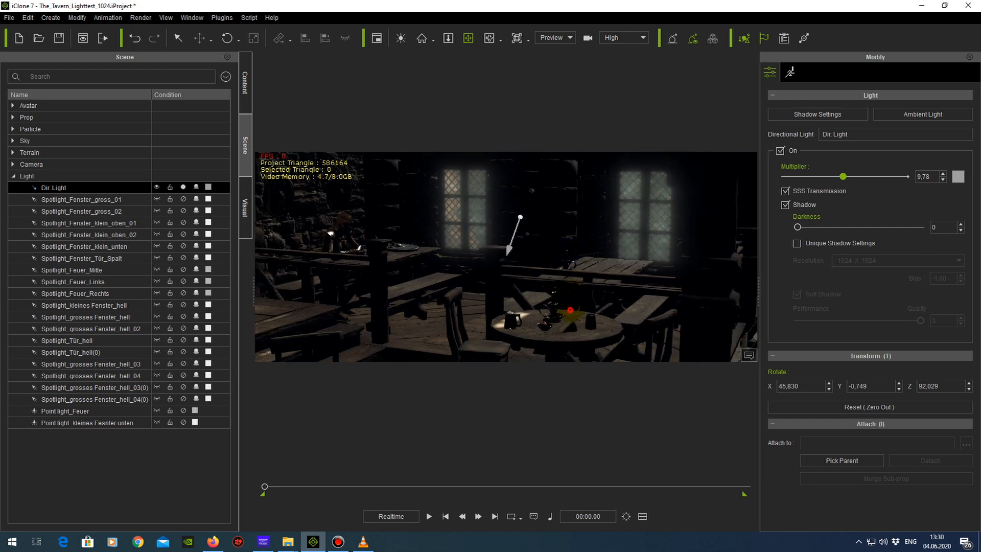
pyautogui.moveTo(571, 310); pyautogui.dragTo(545, 270)
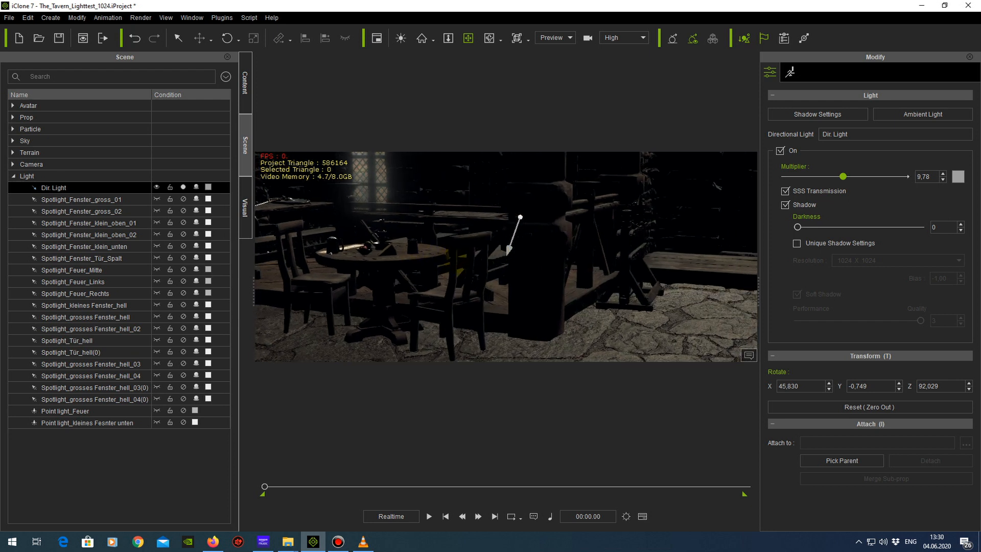
pyautogui.moveTo(506, 257); pyautogui.dragTo(487, 271, button='middle')
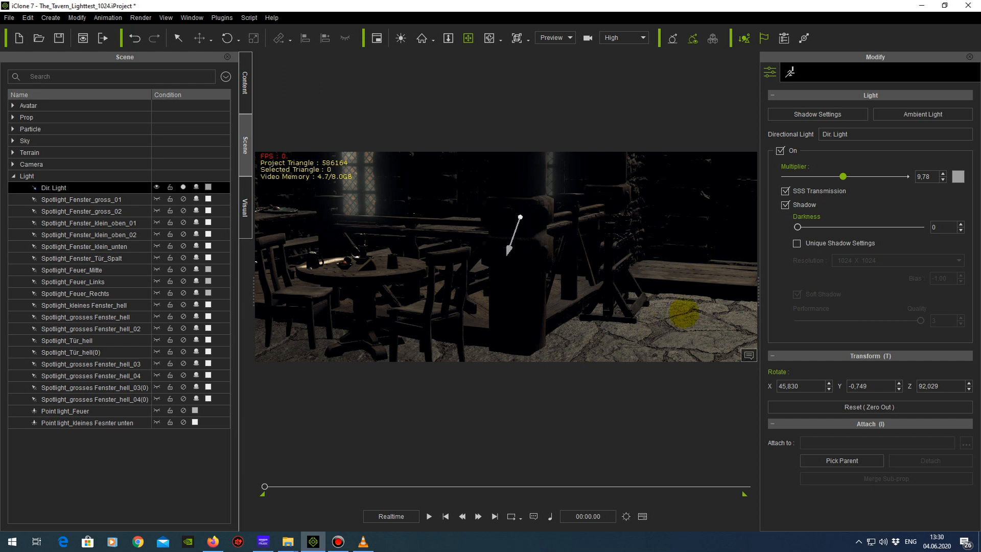
pyautogui.moveTo(797, 227); pyautogui.dragTo(945, 239)
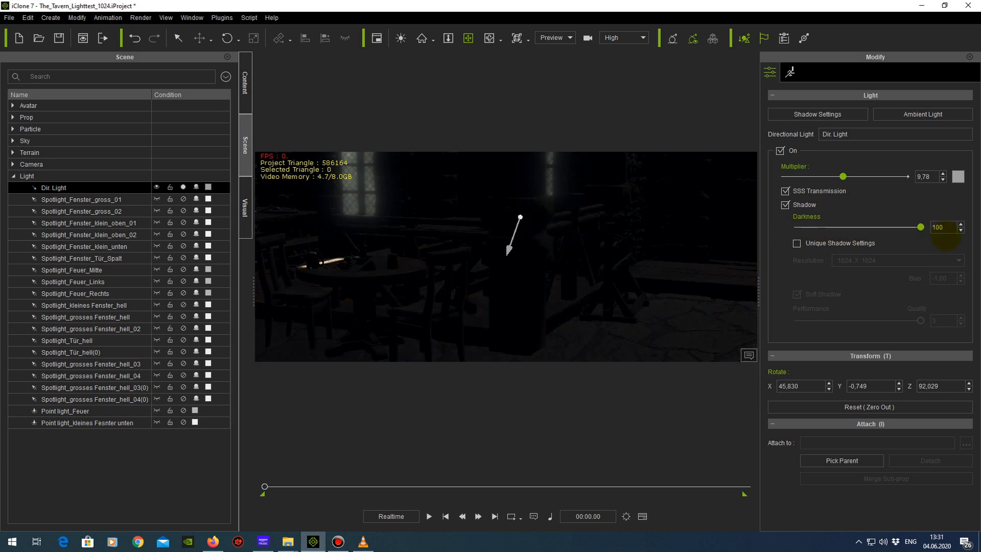
pyautogui.click(654, 262)
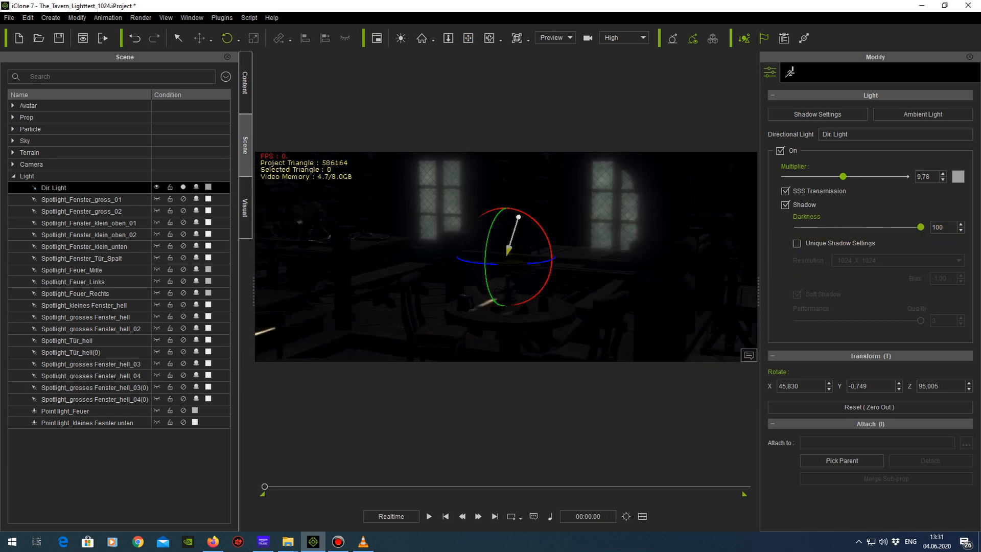
pyautogui.moveTo(505, 264)
pyautogui.mouseDown()
pyautogui.moveTo(518, 261)
pyautogui.moveTo(507, 263)
pyautogui.moveTo(492, 239)
pyautogui.moveTo(500, 224)
pyautogui.moveTo(488, 246)
pyautogui.moveTo(504, 264)
pyautogui.mouseUp()
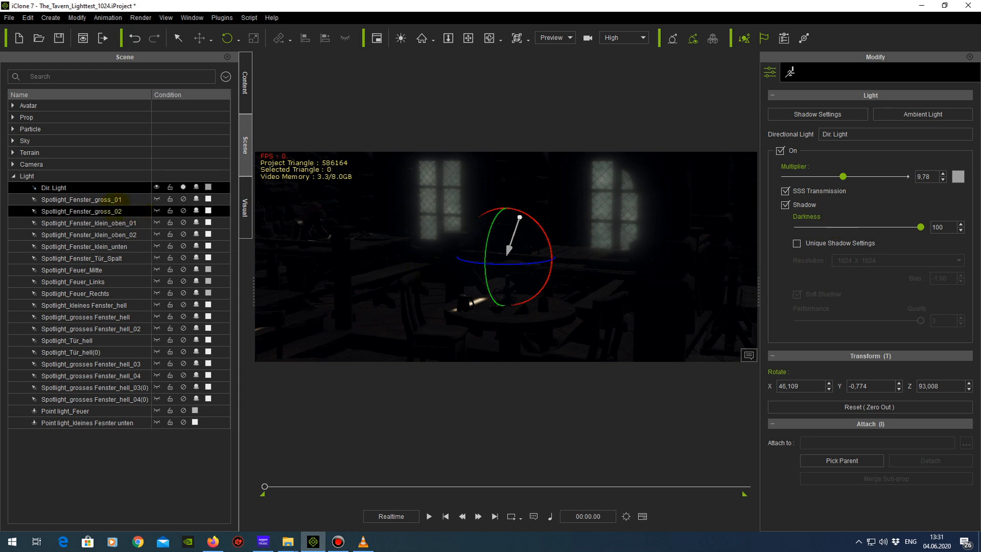
# - Delete Dir. Light from the scene and select Spotlight_Fenster_gross_01
pyautogui.click(56, 187)
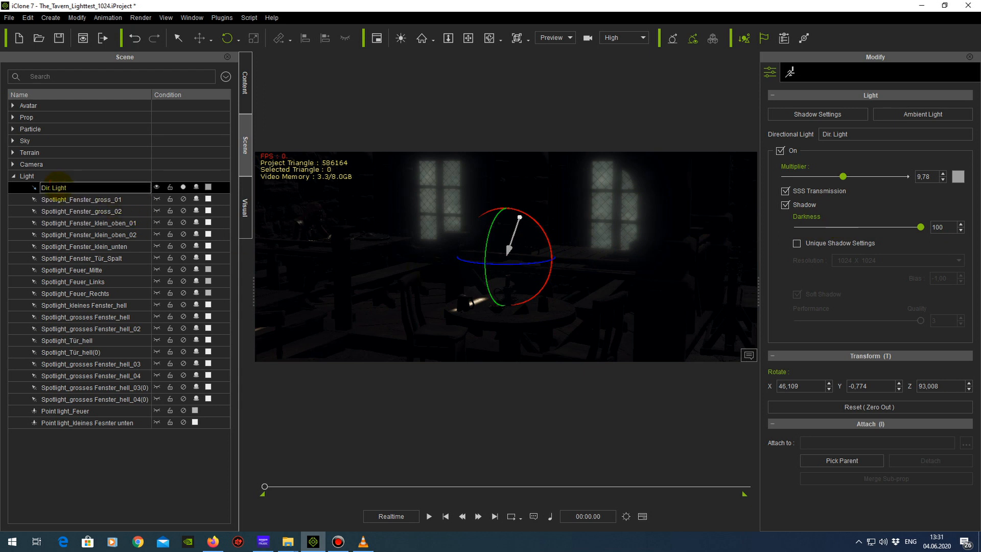
pyautogui.press('Delete')
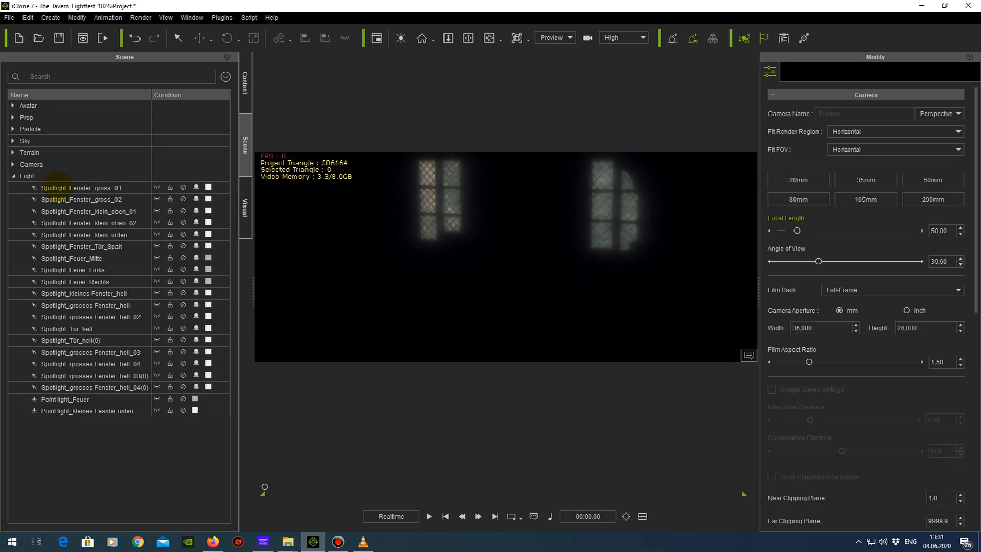
pyautogui.click(83, 185)
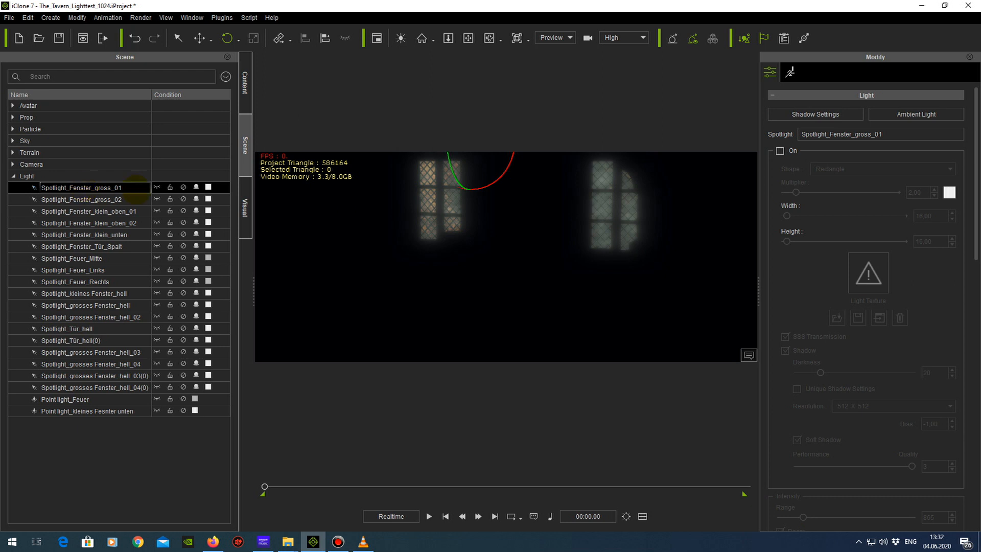
# - Make Spotlight_Fenster_gross_01 visible in the scene and turn it on
pyautogui.click(156, 187)
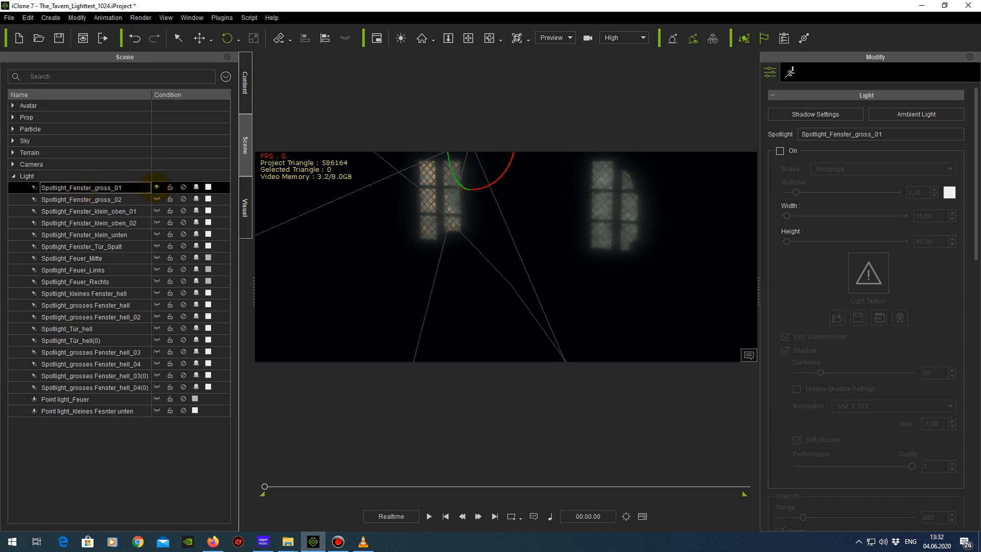
pyautogui.click(182, 187)
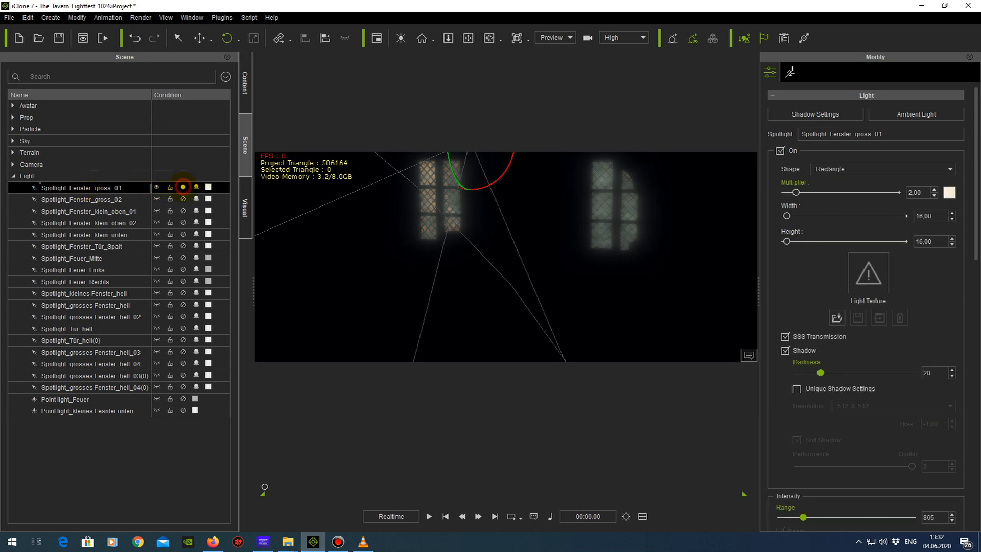
# - Examine how Spotlight_Fenster_gross_01 shines through the large window onto the seated figure, the table and the bench
pyautogui.press('x')
pyautogui.moveTo(408, 238); pyautogui.dragTo(442, 279)
pyautogui.scroll(3, 440, 278)
pyautogui.moveTo(441, 221); pyautogui.dragTo(423, 261, button='right')
pyautogui.moveTo(424, 262); pyautogui.dragTo(459, 260)
pyautogui.moveTo(460, 261); pyautogui.dragTo(315, 292, button='right')
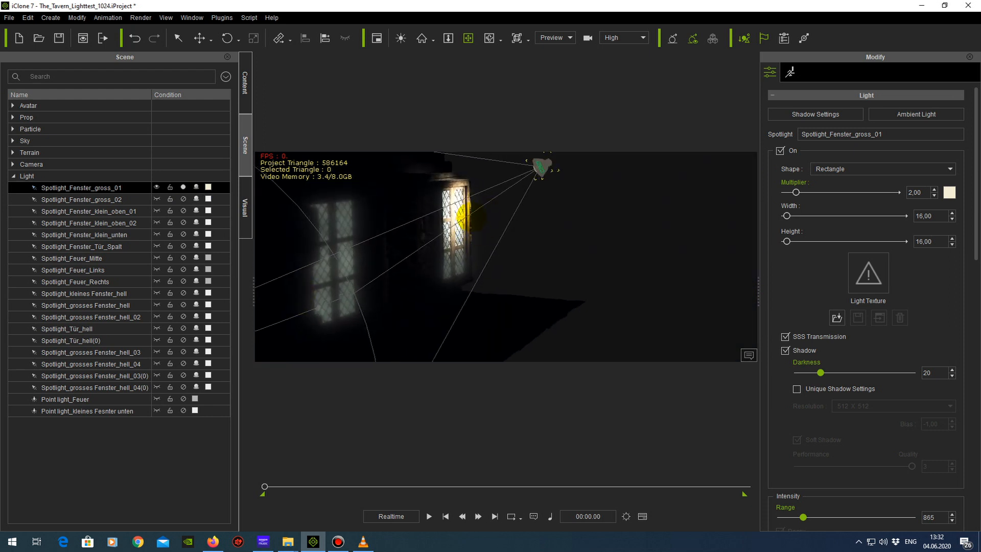
pyautogui.moveTo(493, 241); pyautogui.dragTo(511, 242, button='right')
pyautogui.moveTo(368, 267); pyautogui.dragTo(515, 269, button='right')
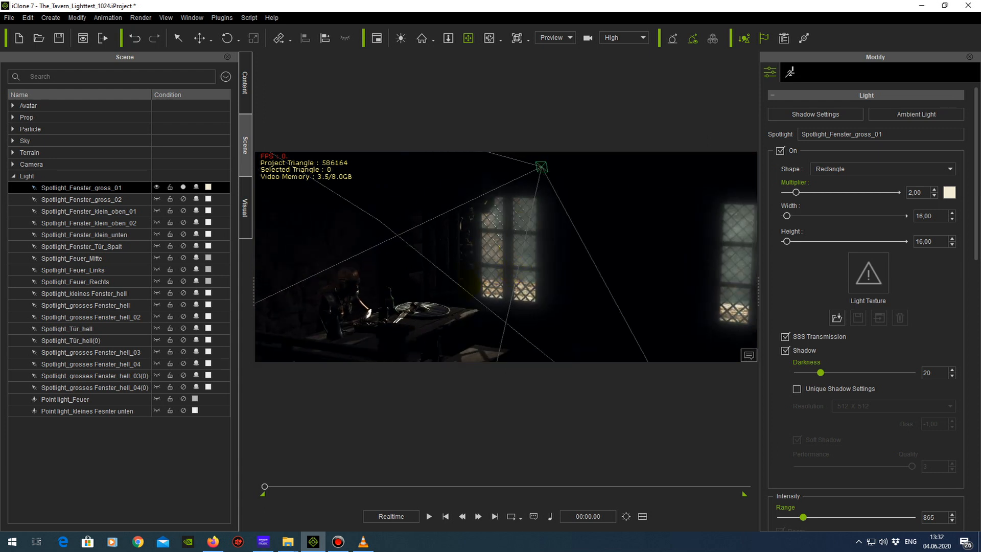
pyautogui.moveTo(469, 292); pyautogui.dragTo(503, 248, button='middle')
pyautogui.moveTo(521, 298)
pyautogui.mouseDown(button='middle')
pyautogui.moveTo(512, 266)
pyautogui.moveTo(485, 314)
pyautogui.moveTo(504, 298)
pyautogui.mouseUp(button='middle')
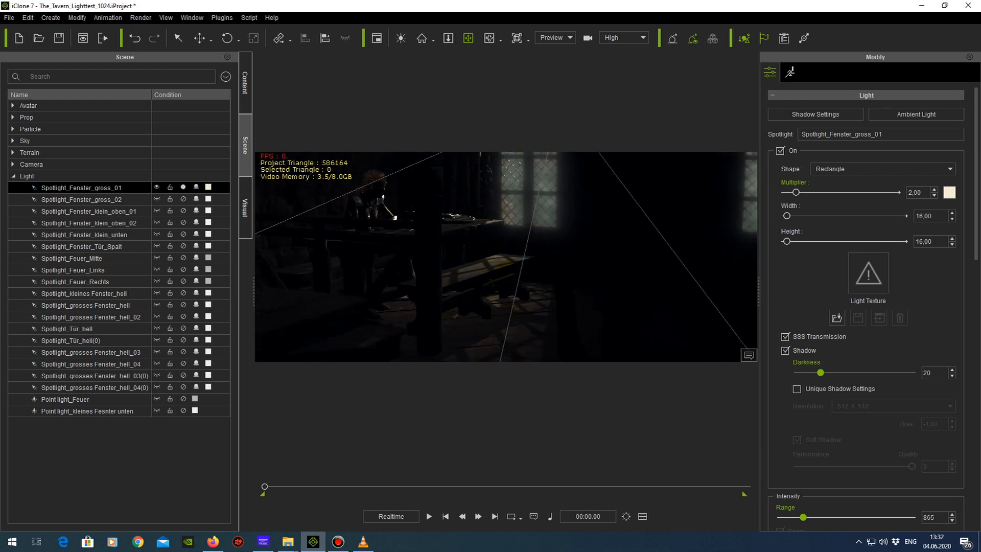
pyautogui.moveTo(506, 263); pyautogui.dragTo(500, 292, button='right')
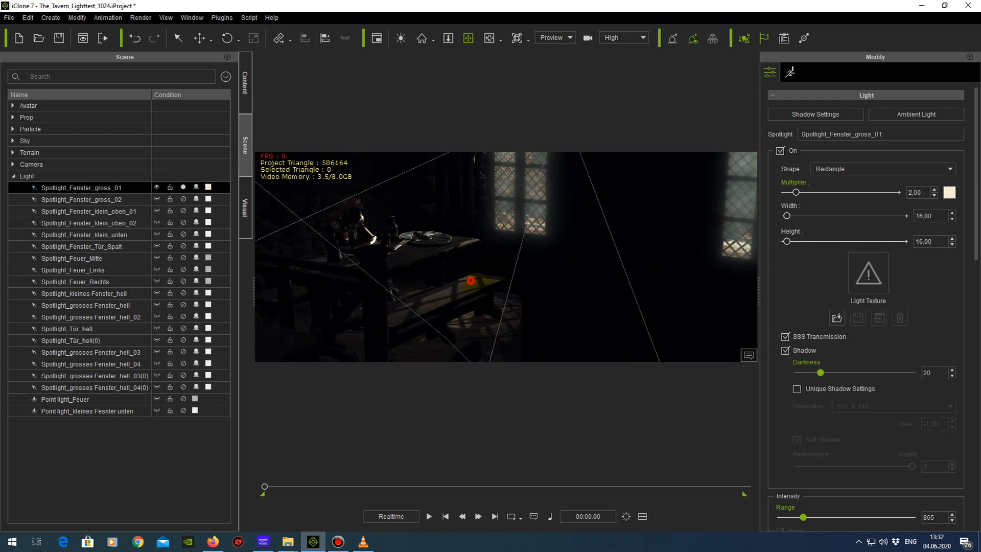
pyautogui.moveTo(469, 280); pyautogui.dragTo(511, 300, button='middle')
pyautogui.scroll(3, 511, 300)
pyautogui.moveTo(511, 300)
pyautogui.mouseDown(button='right')
pyautogui.moveTo(505, 291)
pyautogui.moveTo(496, 302)
pyautogui.mouseUp(button='right')
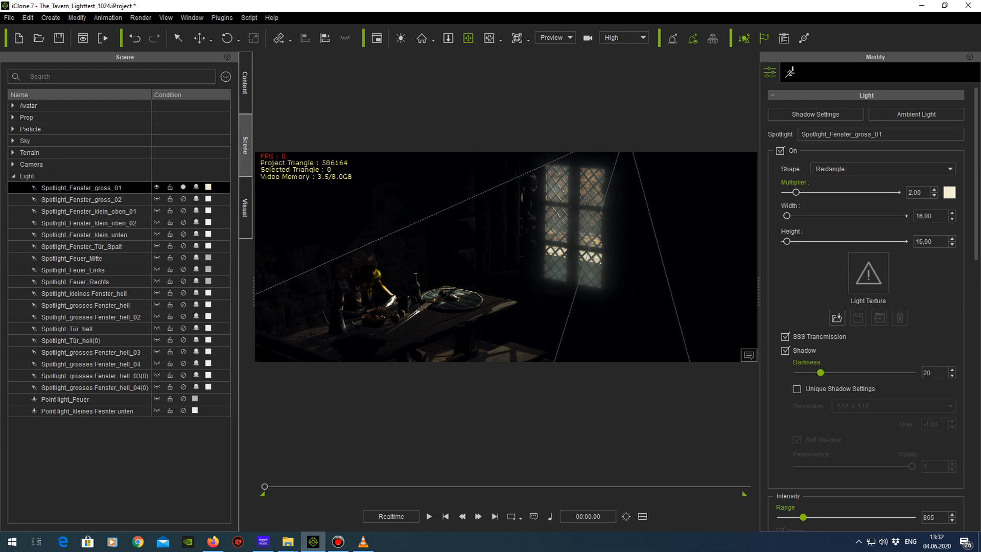
# - Browse the available IES light profiles for Spotlight_Fenster_gross_01 without loading a different one
pyautogui.moveTo(974, 212); pyautogui.dragTo(973, 355)
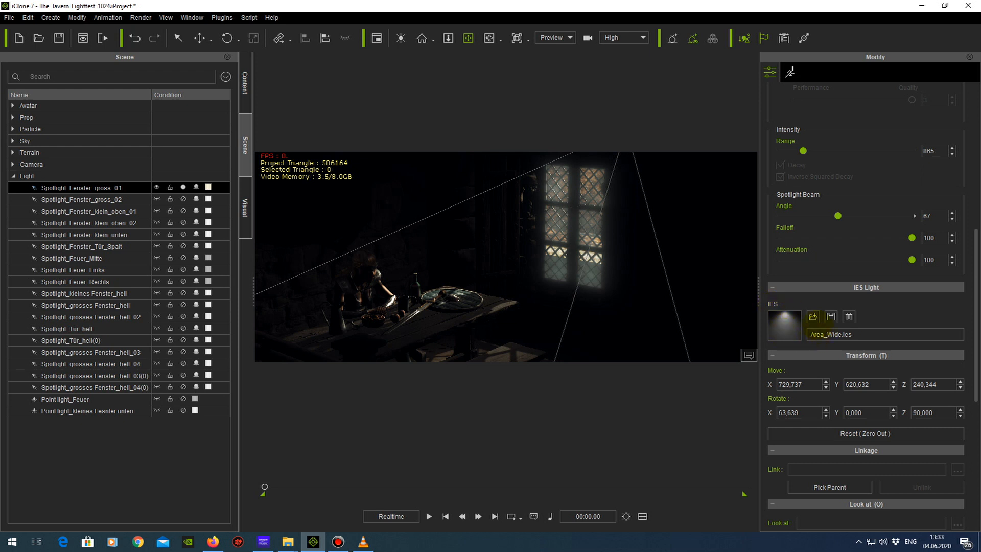
pyautogui.click(813, 316)
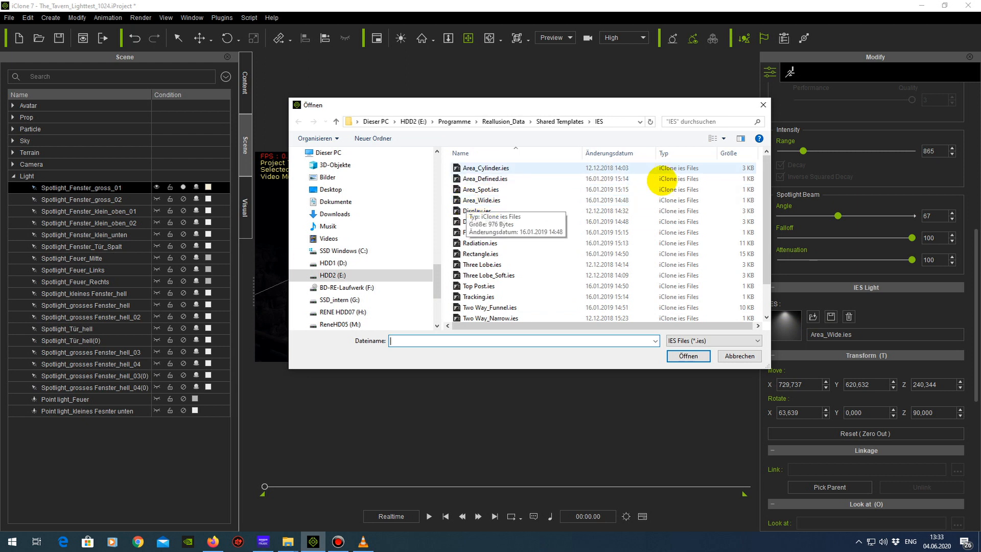
pyautogui.click(739, 355)
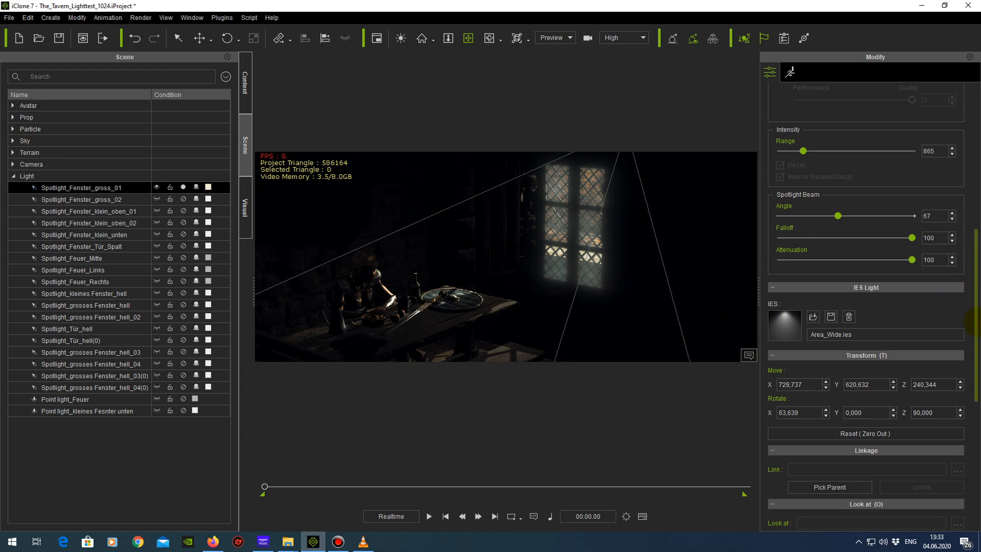
pyautogui.scroll(3, 974, 256)
pyautogui.moveTo(976, 255); pyautogui.dragTo(976, 168)
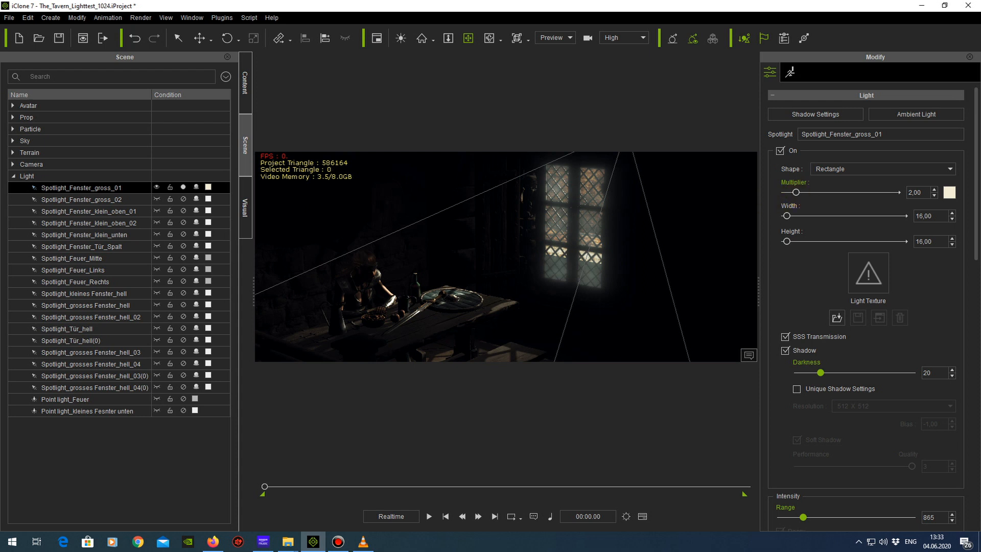
# - Examine the reach of Spotlight_Fenster_gross_01 from the window across the tables, benches and surrounding room
pyautogui.moveTo(553, 263); pyautogui.dragTo(553, 218, button='right')
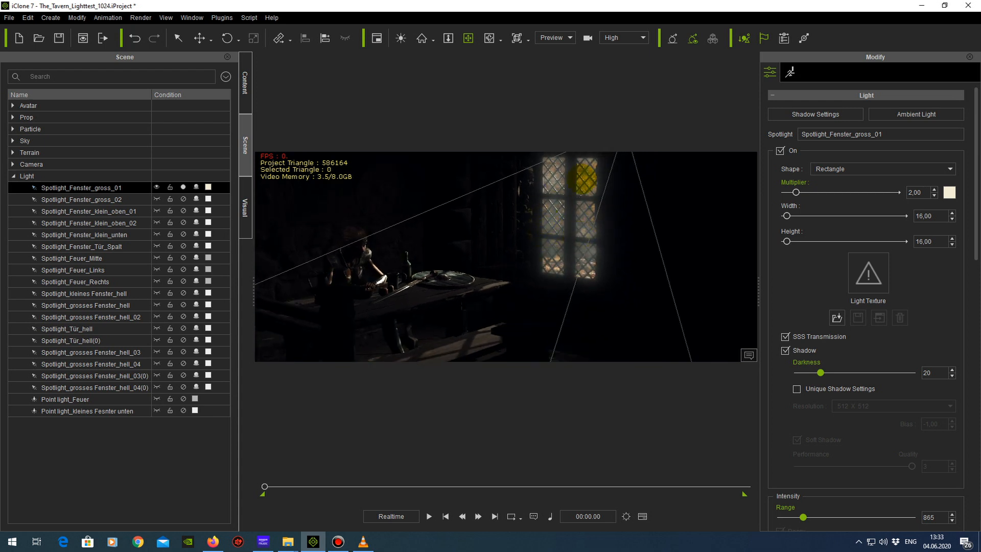
pyautogui.moveTo(602, 186); pyautogui.dragTo(583, 230, button='right')
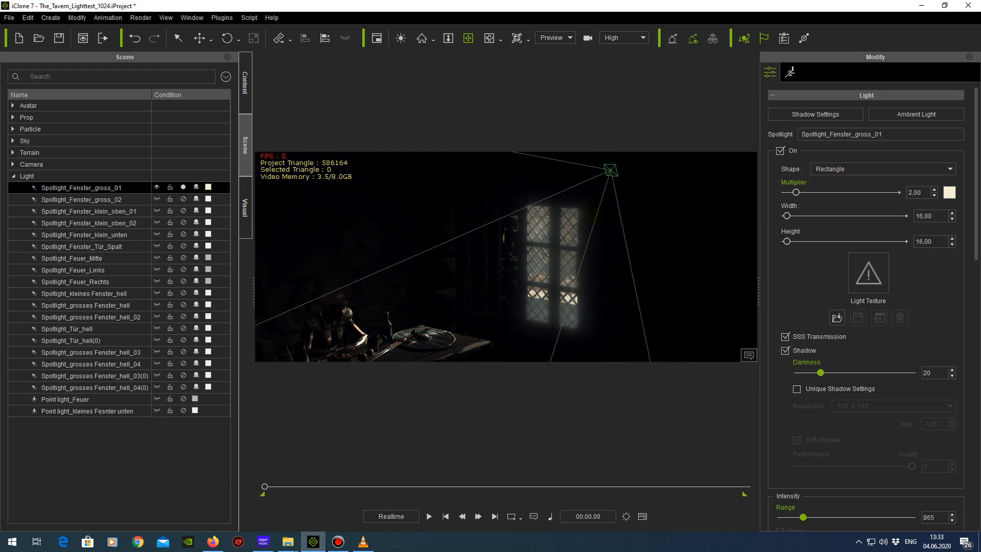
pyautogui.moveTo(511, 282); pyautogui.dragTo(603, 215, button='right')
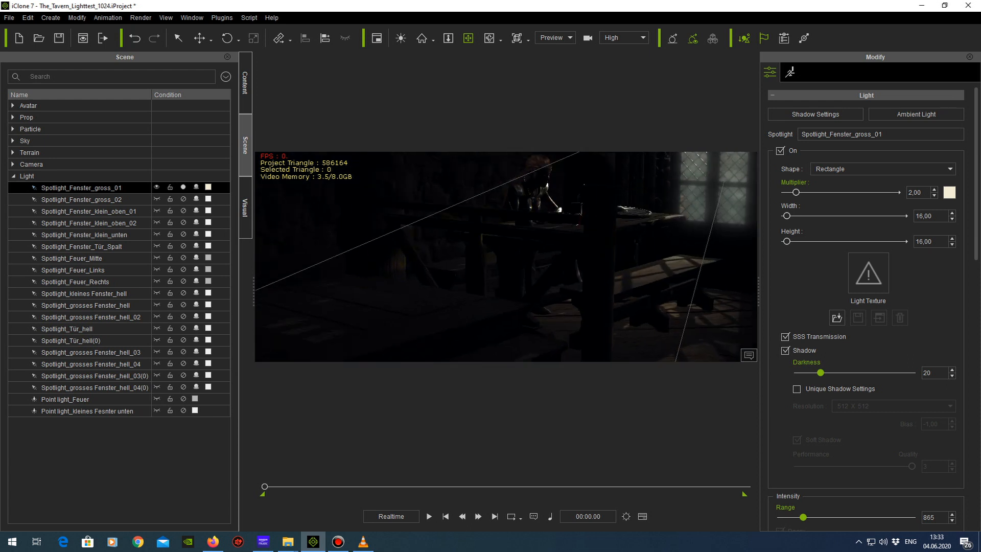
pyautogui.moveTo(531, 224)
pyautogui.mouseDown(button='right')
pyautogui.moveTo(543, 228)
pyautogui.moveTo(528, 223)
pyautogui.mouseUp(button='right')
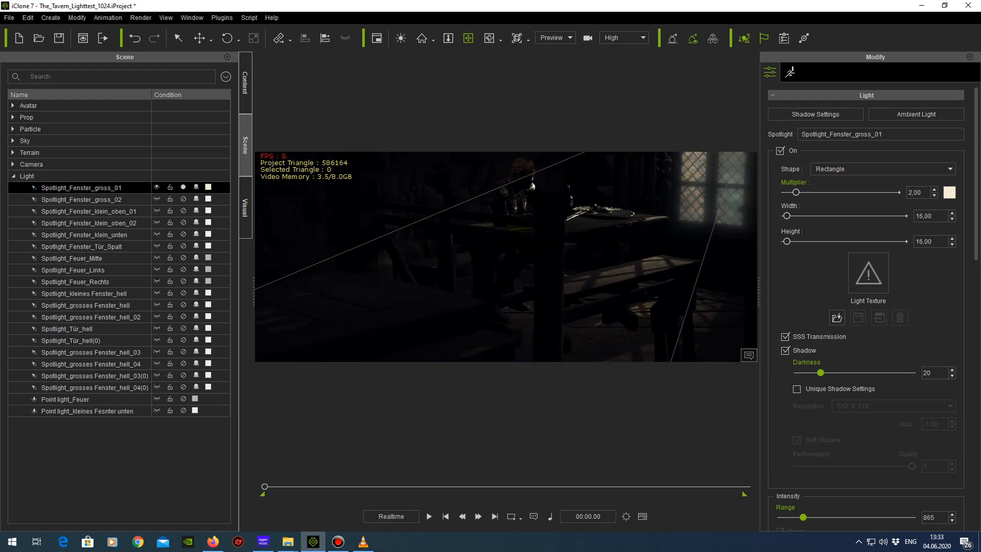
pyautogui.moveTo(412, 271); pyautogui.dragTo(465, 235)
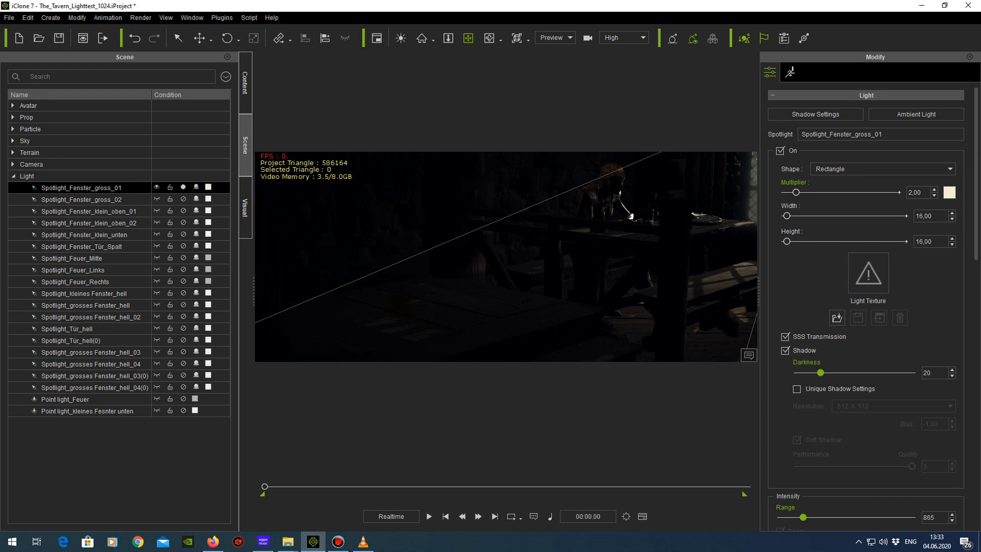
pyautogui.moveTo(448, 305); pyautogui.dragTo(314, 301)
pyautogui.moveTo(456, 327); pyautogui.dragTo(460, 345)
pyautogui.moveTo(504, 295); pyautogui.dragTo(592, 274, button='right')
pyautogui.moveTo(600, 272); pyautogui.dragTo(526, 292)
pyautogui.moveTo(534, 286); pyautogui.dragTo(563, 289, button='right')
pyautogui.moveTo(592, 296); pyautogui.dragTo(549, 292)
# - Hide Spotlight_Fenster_gross_01, then show and turn on Spotlight_Fenster_gross_02 at the second large window
pyautogui.keyDown('ctrl'); pyautogui.click(146, 202); pyautogui.keyUp('ctrl')
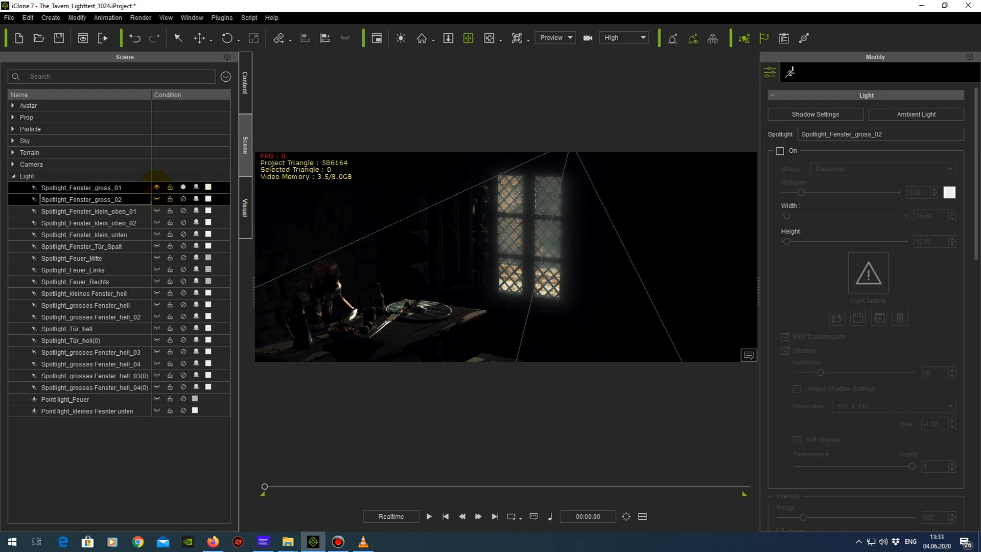
pyautogui.click(156, 186)
pyautogui.click(156, 199)
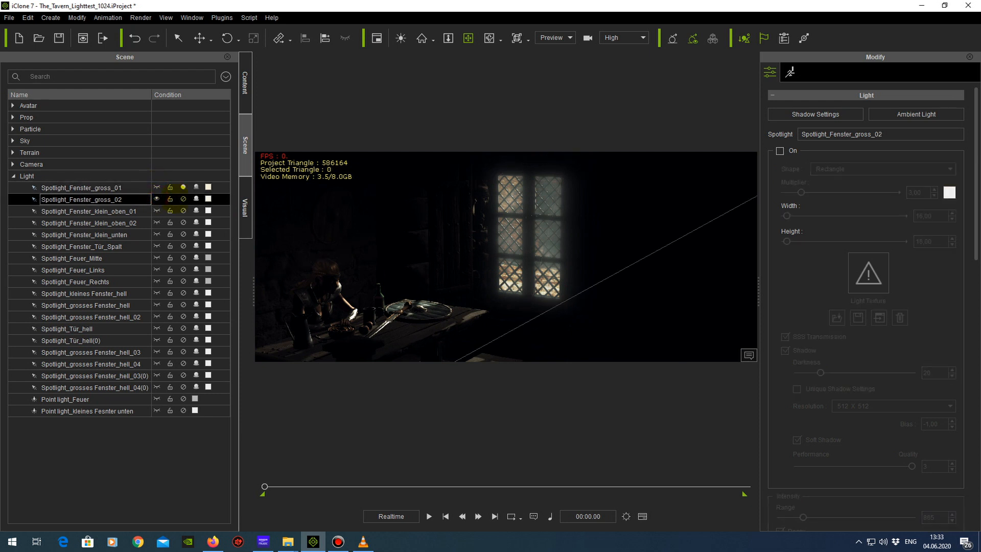
pyautogui.moveTo(556, 227); pyautogui.dragTo(376, 259)
pyautogui.moveTo(526, 266); pyautogui.dragTo(580, 260, button='right')
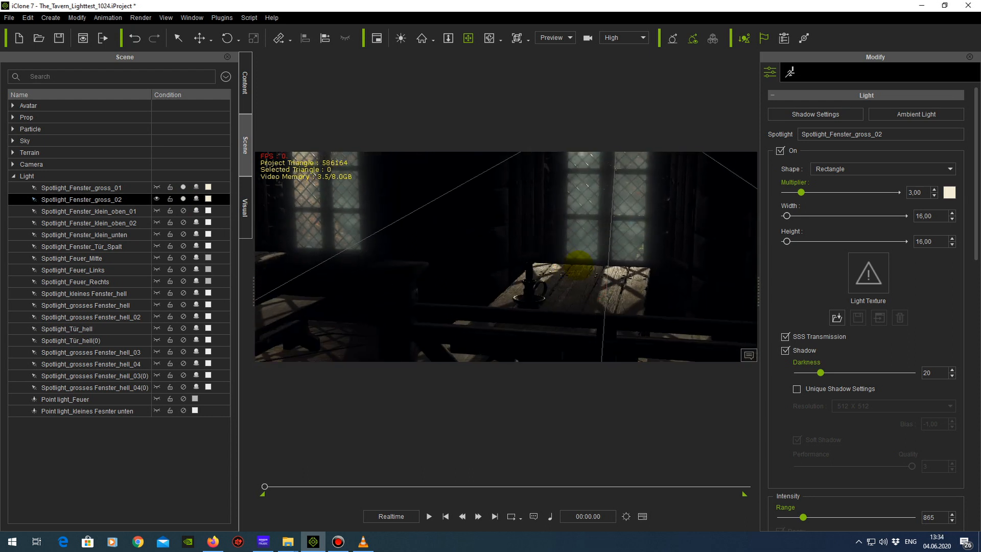
# - Make Spotlight_Fenster_gross_01 visible again to compare both large window spotlights, and bring the small window into view
pyautogui.click(157, 187)
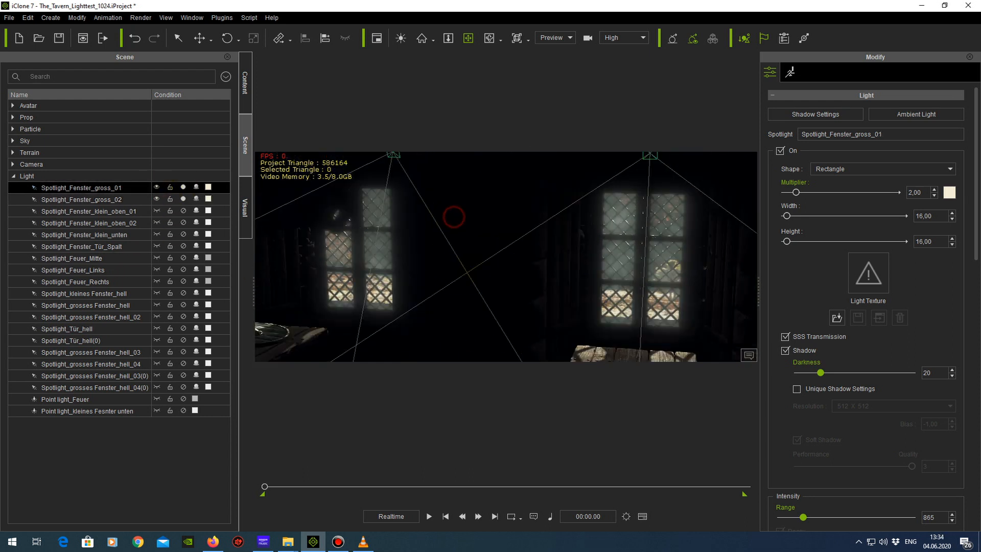
pyautogui.moveTo(652, 298); pyautogui.dragTo(582, 219, button='right')
pyautogui.moveTo(631, 239)
pyautogui.mouseDown(button='right')
pyautogui.moveTo(528, 197)
pyautogui.moveTo(587, 238)
pyautogui.moveTo(419, 253)
pyautogui.mouseUp(button='right')
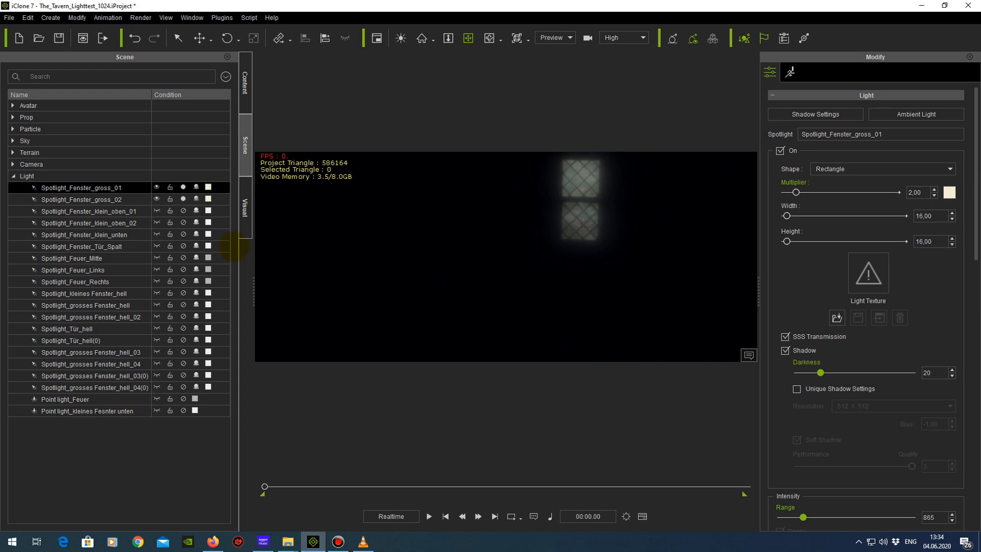
# - Make Spotlight_Fenster_klein_unten visible, turn it on and check its light on the round table
pyautogui.keyDown('ctrl'); pyautogui.click(163, 213); pyautogui.keyUp('ctrl')
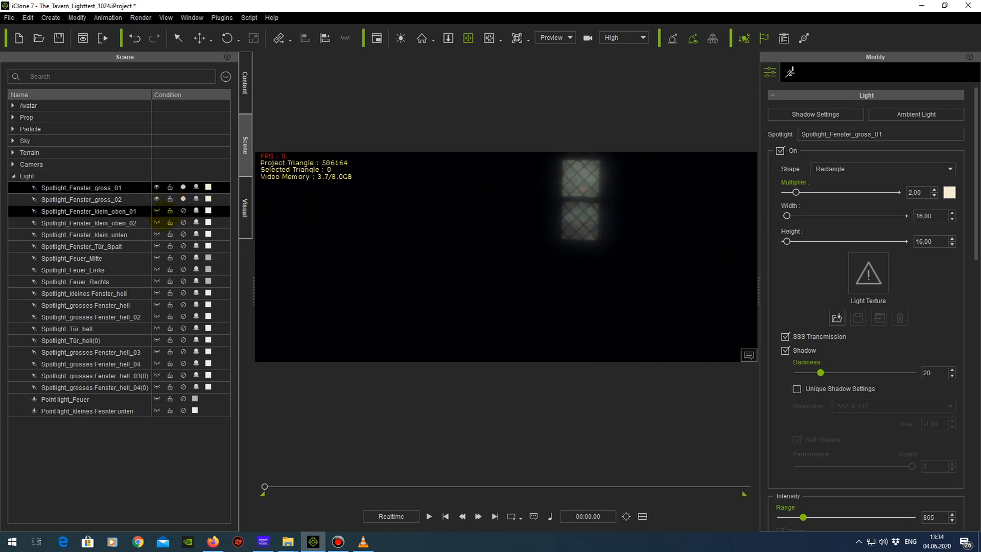
pyautogui.click(157, 234)
pyautogui.click(184, 234)
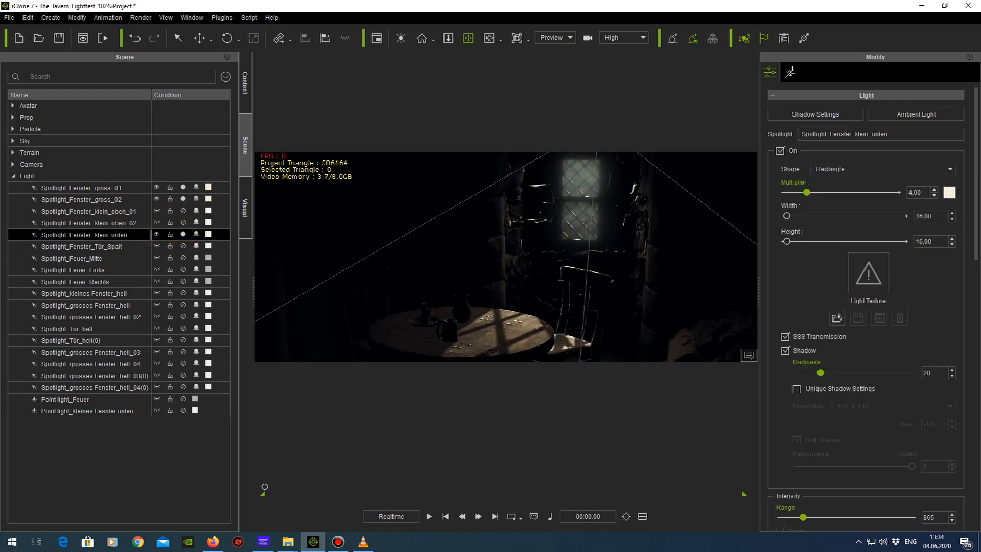
pyautogui.moveTo(533, 271); pyautogui.dragTo(590, 274, button='right')
pyautogui.moveTo(590, 274)
pyautogui.mouseDown()
pyautogui.moveTo(608, 254)
pyautogui.moveTo(599, 244)
pyautogui.moveTo(586, 276)
pyautogui.moveTo(516, 248)
pyautogui.moveTo(530, 244)
pyautogui.mouseUp()
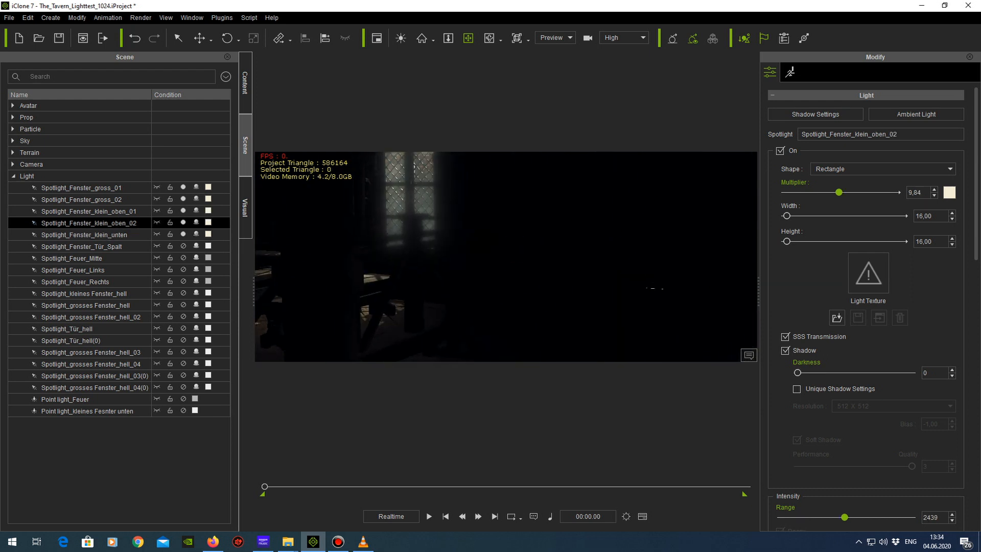
# - Examine the light that Spotlight_Fenster_Tür_Spalt casts on the stone floor and the dark surroundings near the firewood
pyautogui.moveTo(575, 256)
pyautogui.mouseDown()
pyautogui.moveTo(587, 258)
pyautogui.moveTo(567, 252)
pyautogui.moveTo(486, 291)
pyautogui.mouseUp()
pyautogui.moveTo(487, 290)
pyautogui.mouseDown(button='right')
pyautogui.moveTo(516, 294)
pyautogui.moveTo(501, 302)
pyautogui.moveTo(503, 282)
pyautogui.mouseUp(button='right')
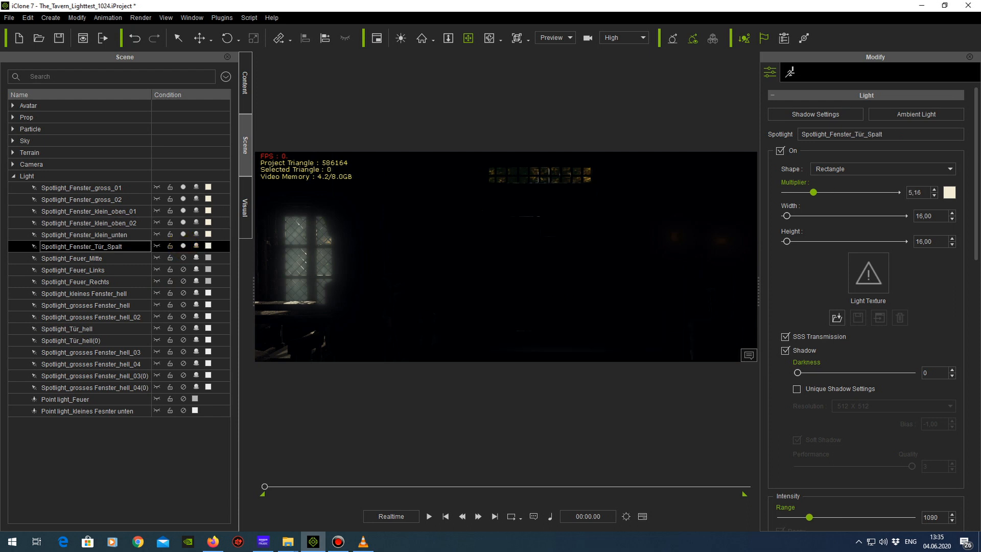
pyautogui.moveTo(560, 276); pyautogui.dragTo(570, 303, button='right')
pyautogui.moveTo(570, 303); pyautogui.dragTo(568, 277, button='middle')
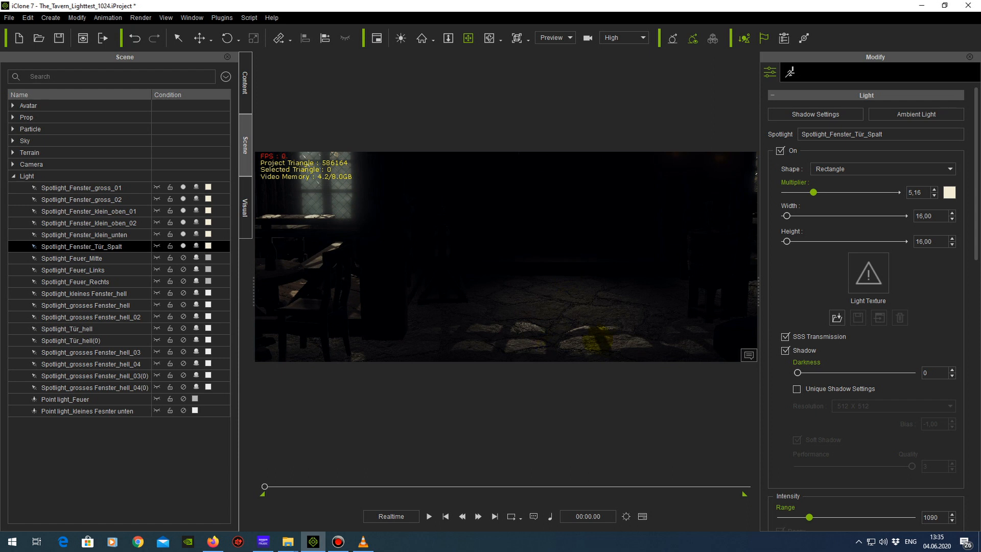
pyautogui.moveTo(598, 339); pyautogui.dragTo(503, 307, button='right')
pyautogui.moveTo(489, 270); pyautogui.dragTo(527, 230, button='middle')
pyautogui.moveTo(580, 240); pyautogui.dragTo(483, 273, button='right')
pyautogui.moveTo(569, 271); pyautogui.dragTo(577, 246, button='right')
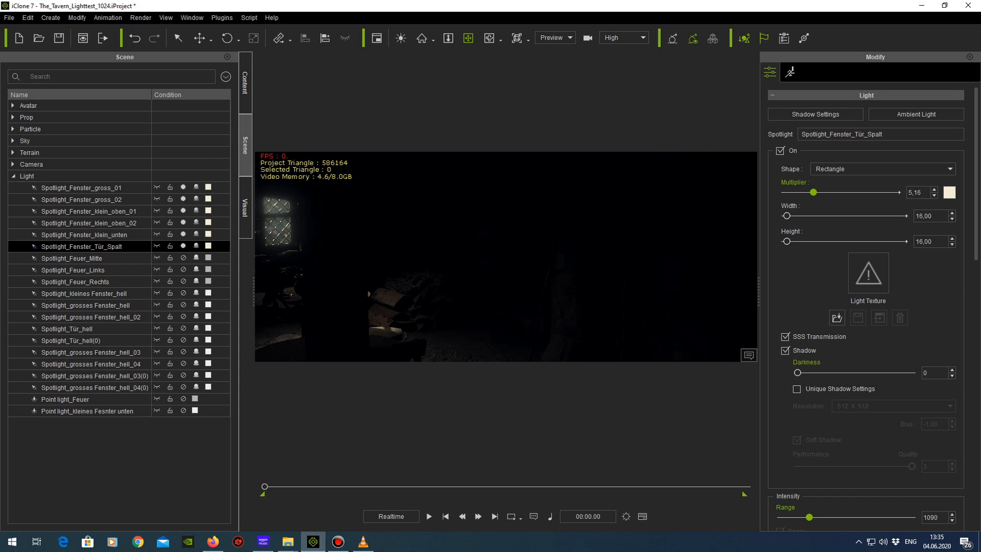
pyautogui.click(104, 412)
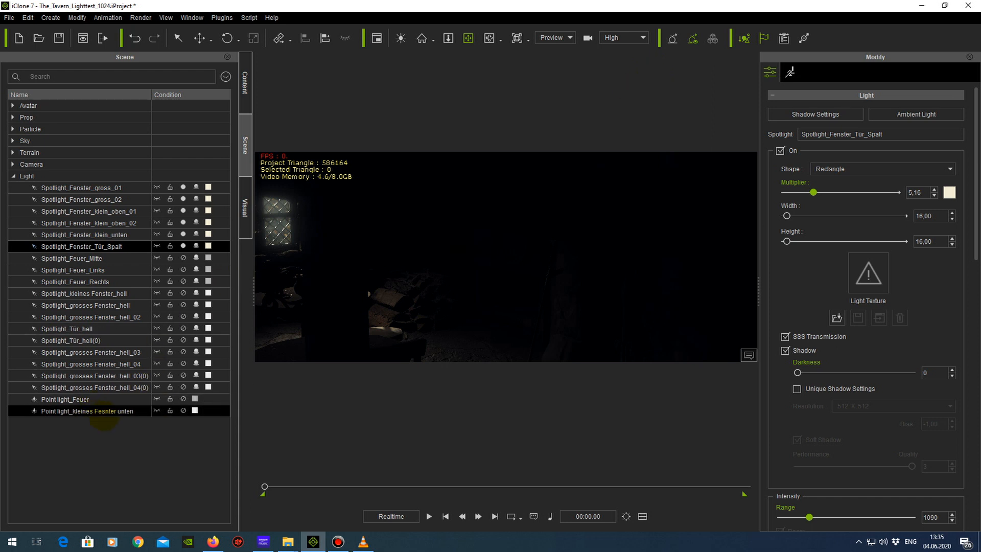
pyautogui.click(128, 436)
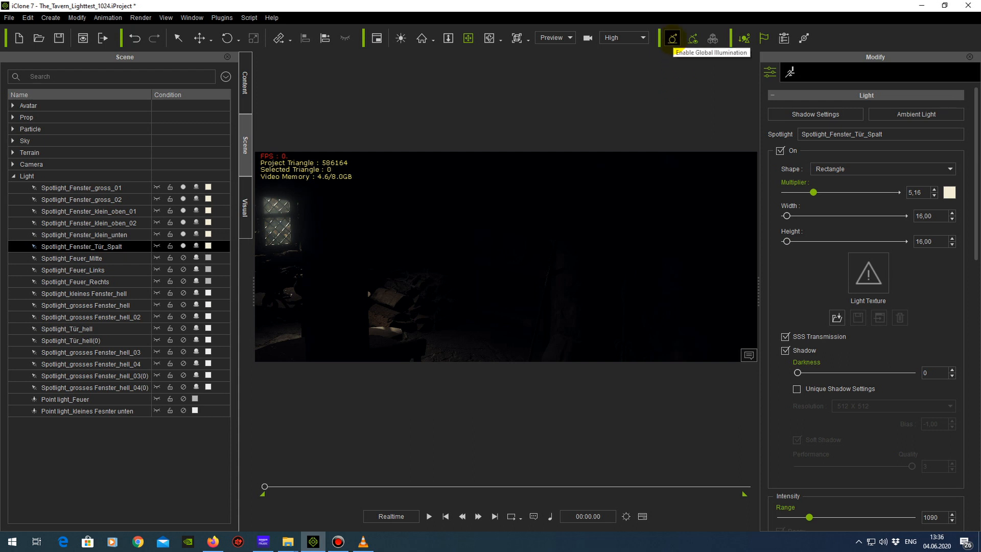
# - Enable Global Illumination for the scene and check the indirect light around the small window, round table and firewood
pyautogui.click(672, 38)
pyautogui.moveTo(486, 234)
pyautogui.mouseDown(button='right')
pyautogui.moveTo(407, 249)
pyautogui.moveTo(460, 263)
pyautogui.moveTo(424, 285)
pyautogui.mouseUp(button='right')
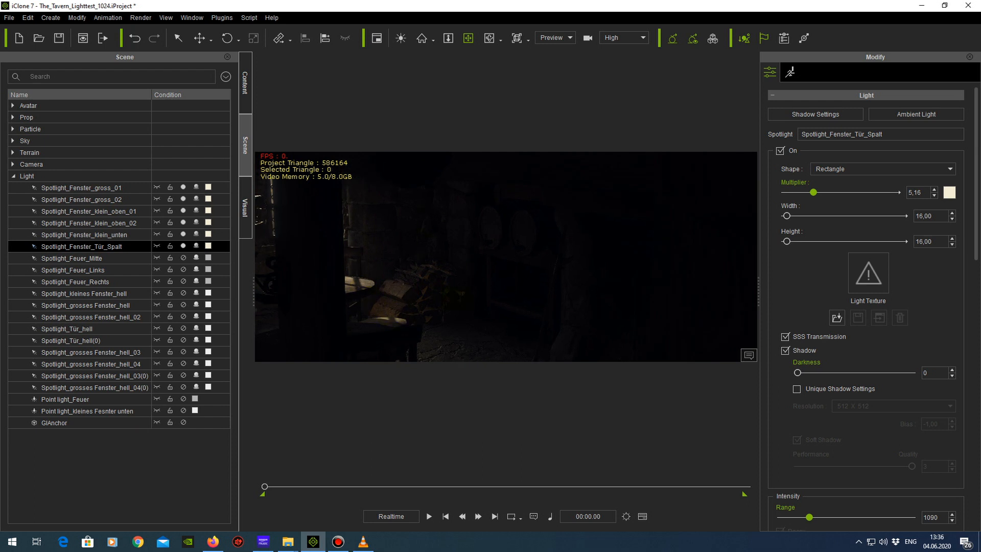
pyautogui.moveTo(407, 283); pyautogui.dragTo(408, 284, button='right')
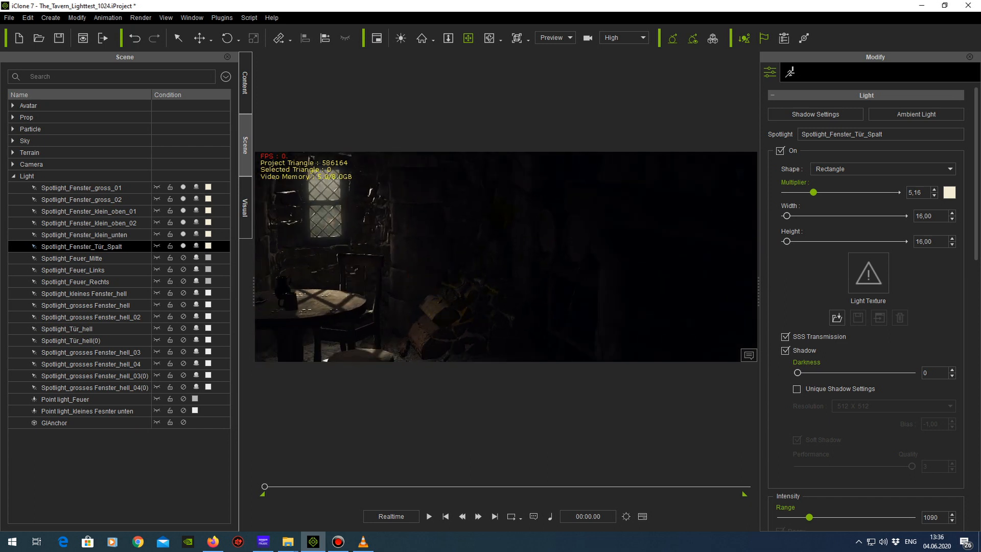
pyautogui.moveTo(413, 255); pyautogui.dragTo(492, 258, button='right')
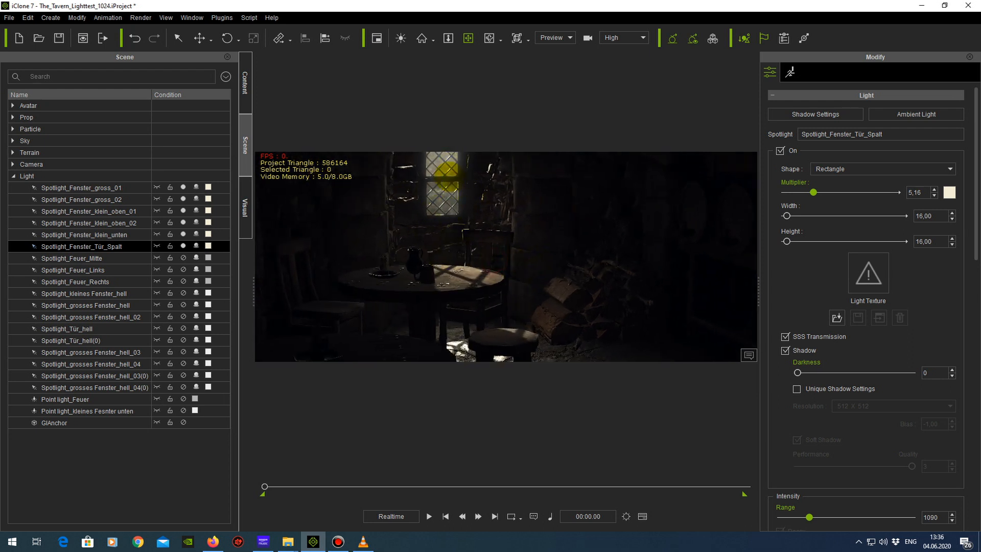
pyautogui.moveTo(498, 297)
pyautogui.mouseDown(button='right')
pyautogui.moveTo(500, 262)
pyautogui.moveTo(521, 292)
pyautogui.mouseUp(button='right')
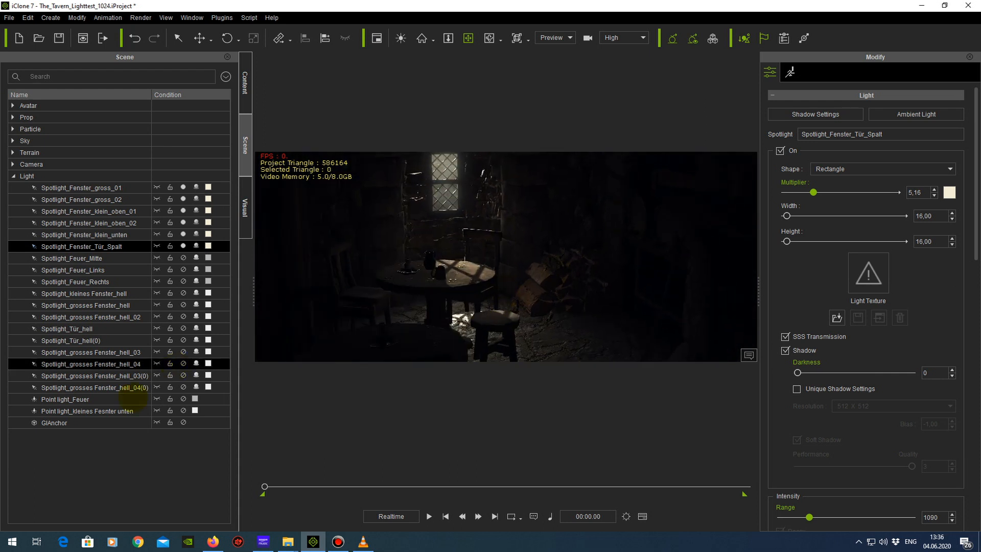
# - Select GIAnchor in the scene's lights and preview its GI voxels
pyautogui.click(64, 423)
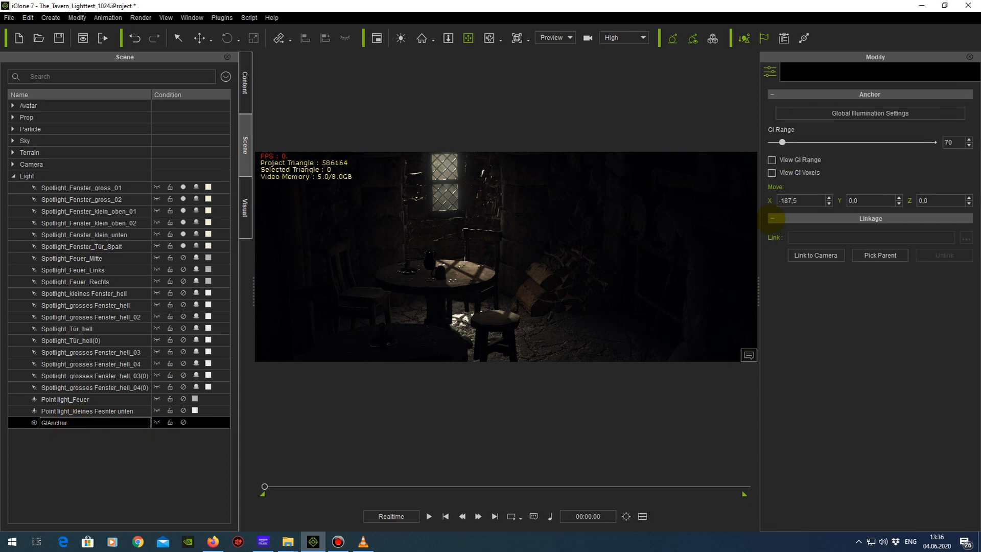
pyautogui.click(772, 172)
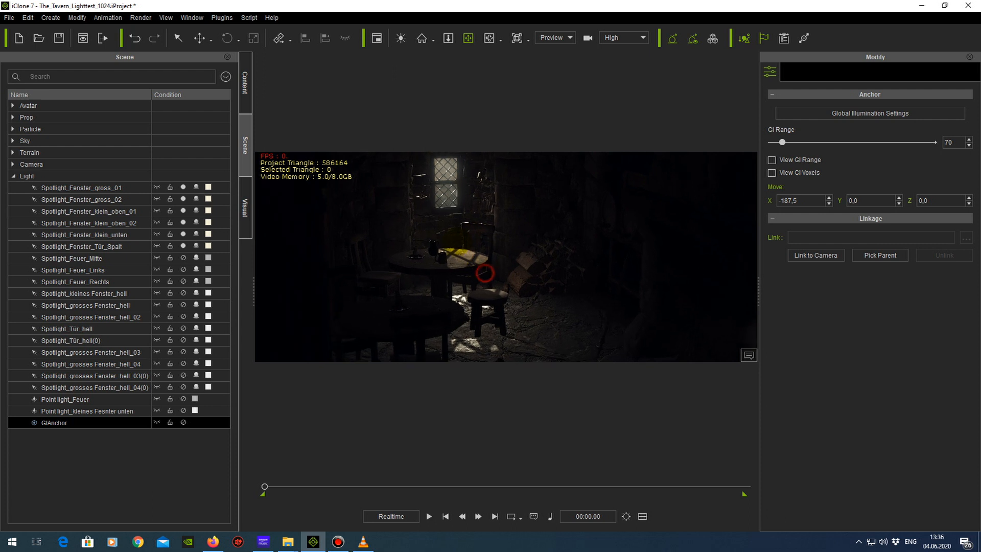
# - Examine the unlit fireplace area beyond the round table and collapse the Prop group in the scene list
pyautogui.click(460, 253)
pyautogui.moveTo(461, 267); pyautogui.dragTo(595, 293, button='right')
pyautogui.moveTo(514, 290); pyautogui.dragTo(574, 263, button='right')
pyautogui.moveTo(574, 262); pyautogui.dragTo(545, 313, button='middle')
pyautogui.scroll(4, 546, 313)
pyautogui.moveTo(545, 313); pyautogui.dragTo(593, 274, button='right')
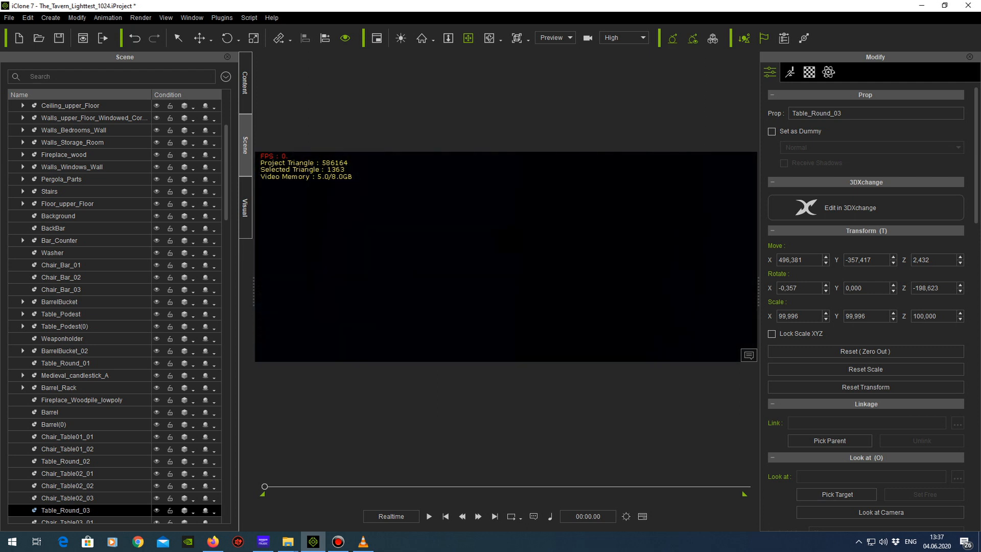
pyautogui.moveTo(510, 258); pyautogui.dragTo(598, 281, button='right')
pyautogui.moveTo(559, 332); pyautogui.dragTo(538, 293, button='middle')
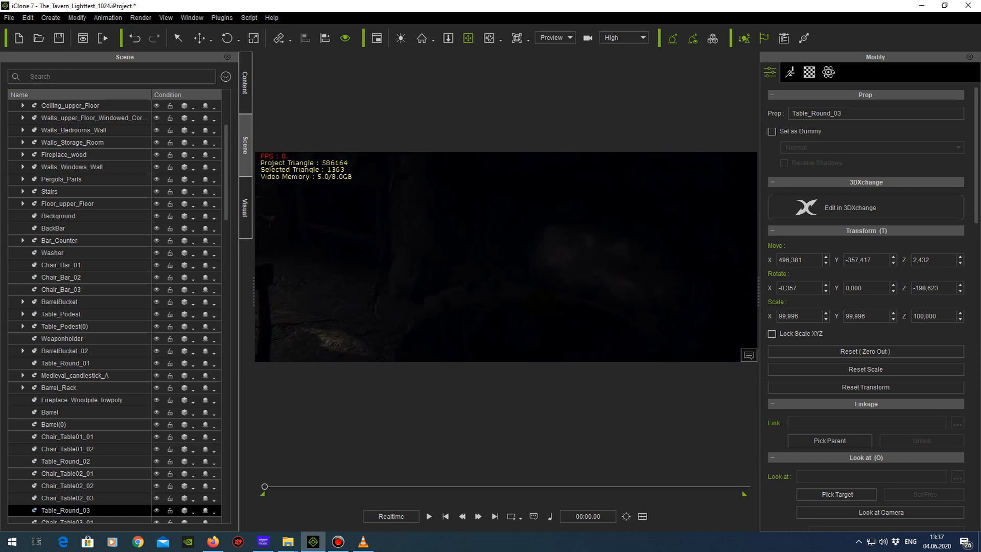
pyautogui.moveTo(227, 214); pyautogui.dragTo(224, 176)
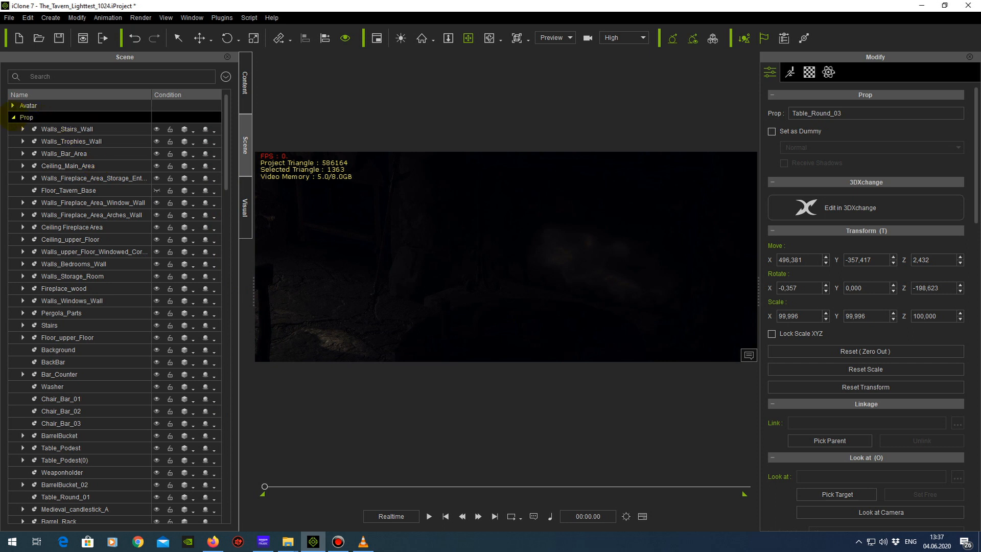
pyautogui.click(11, 117)
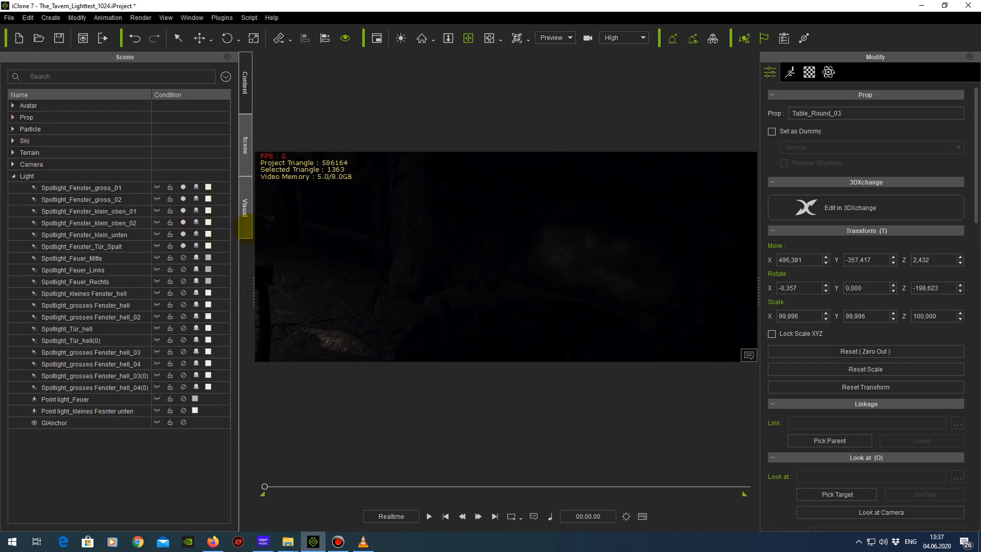
# - Play the animation from the first frame until the fireplace fire burns, pausing at 00:02.31
pyautogui.moveTo(264, 486)
pyautogui.mouseDown()
pyautogui.moveTo(290, 486)
pyautogui.moveTo(264, 486)
pyautogui.mouseUp()
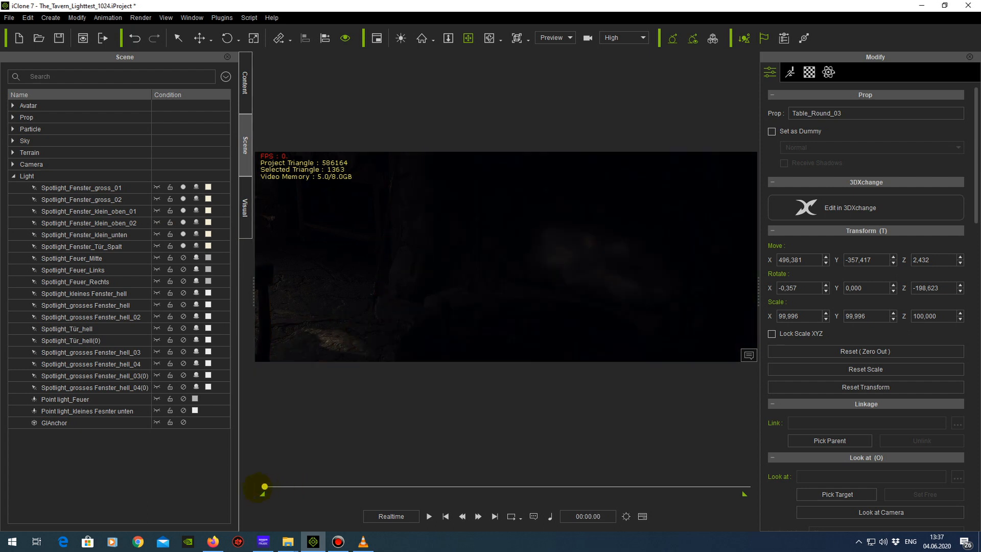
pyautogui.click(429, 516)
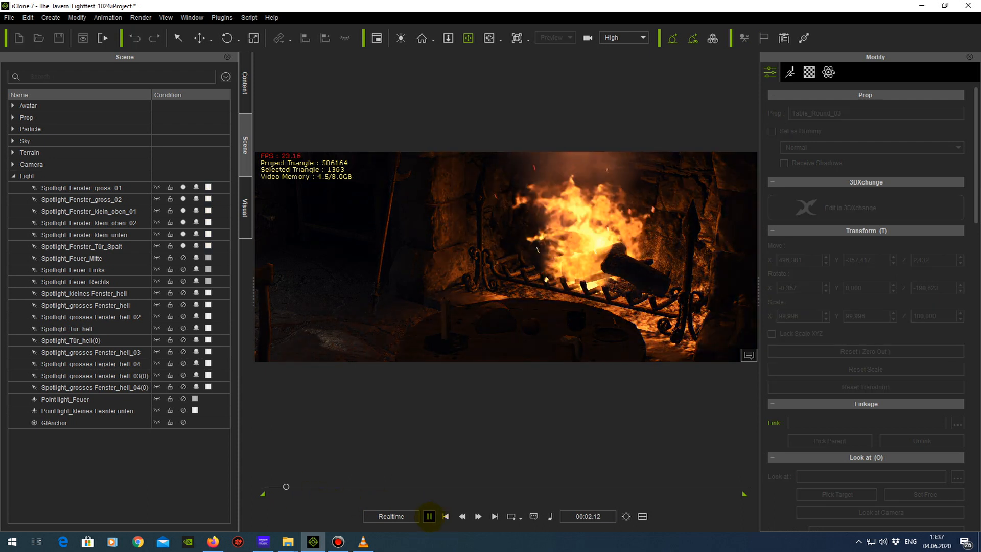
pyautogui.click(430, 516)
# - Examine how the burning fire alone lights the hearth, the stone floor and the nearby tables and chairs
pyautogui.moveTo(596, 256); pyautogui.dragTo(552, 243, button='middle')
pyautogui.scroll(-3, 581, 244)
pyautogui.scroll(3, 607, 235)
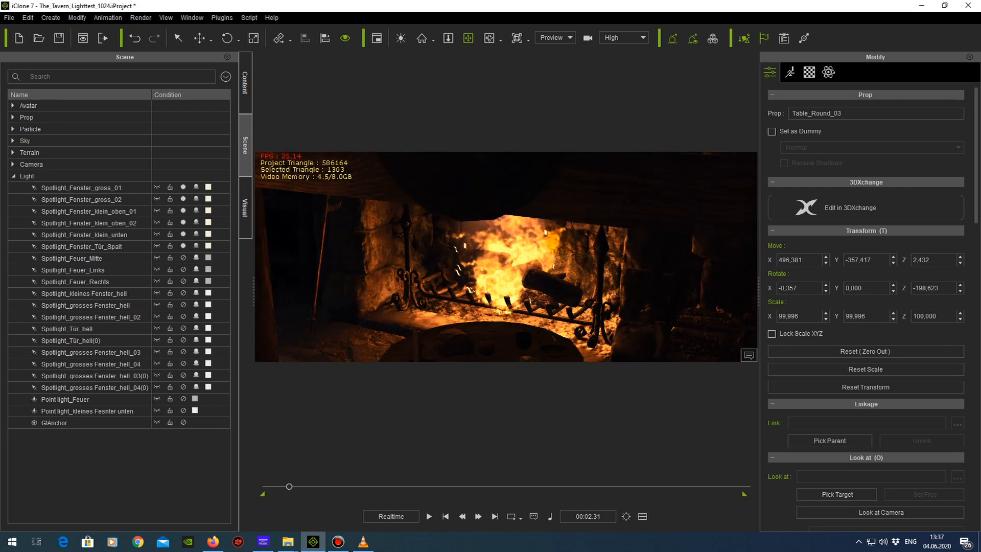
pyautogui.moveTo(509, 295); pyautogui.dragTo(593, 196, button='middle')
pyautogui.scroll(-3, 529, 239)
pyautogui.moveTo(493, 279); pyautogui.dragTo(567, 275, button='right')
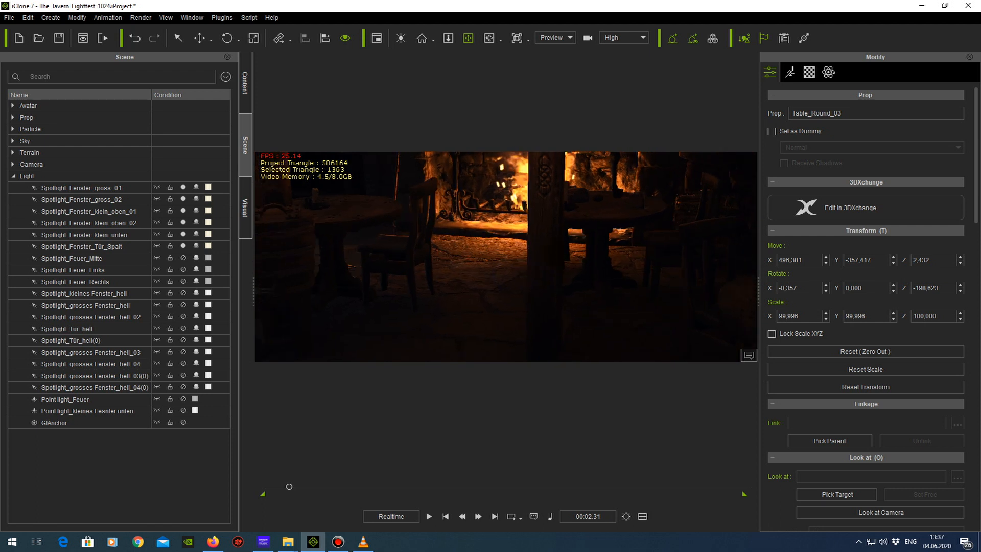
pyautogui.moveTo(552, 234); pyautogui.dragTo(526, 304, button='middle')
pyautogui.moveTo(554, 259); pyautogui.dragTo(550, 279, button='middle')
pyautogui.moveTo(547, 256); pyautogui.dragTo(541, 307, button='right')
pyautogui.moveTo(540, 269); pyautogui.dragTo(600, 274, button='middle')
pyautogui.scroll(-1, 572, 271)
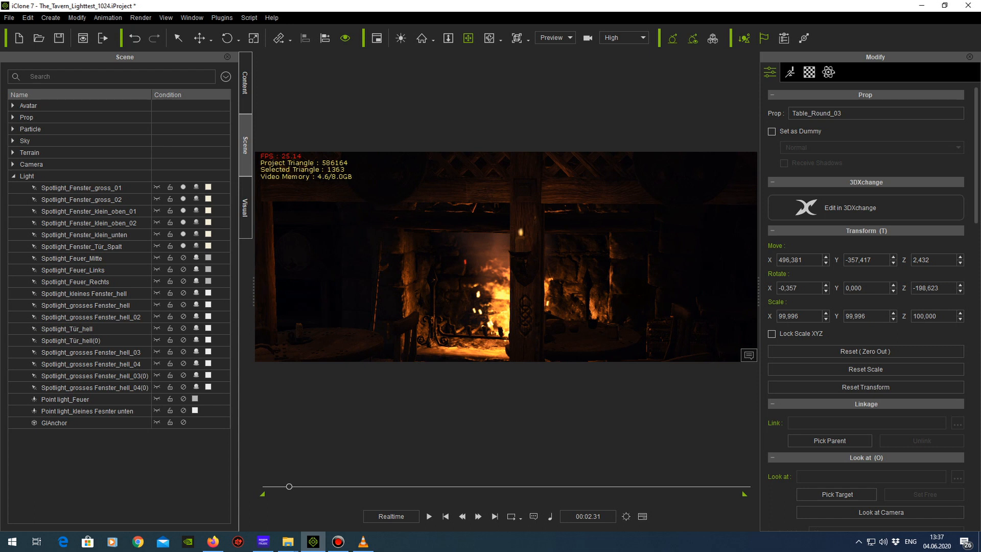
# - Check the fire's glow on the wooden pillars, ceiling beams and fireplace stones from several angles
pyautogui.moveTo(526, 266); pyautogui.dragTo(445, 276, button='middle')
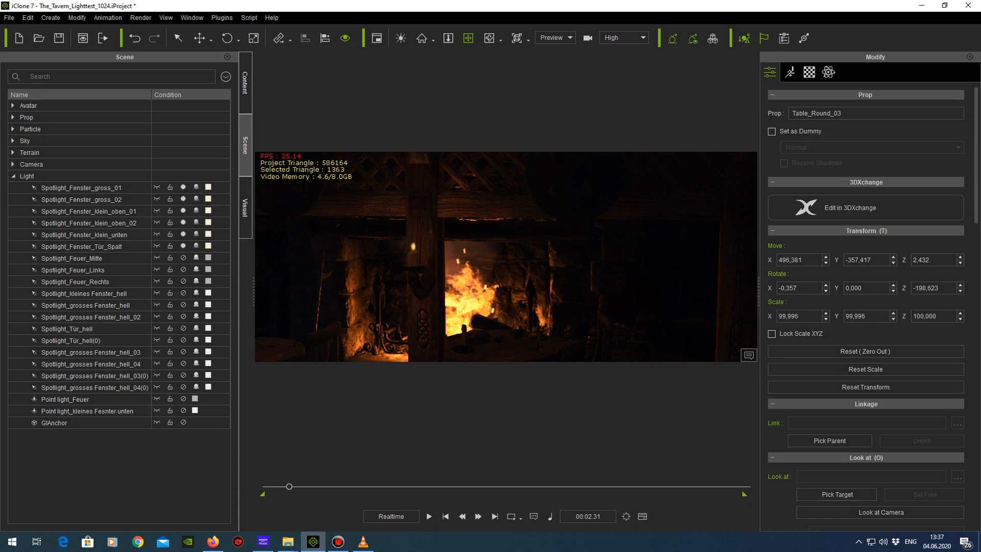
pyautogui.moveTo(621, 282); pyautogui.dragTo(726, 275, button='middle')
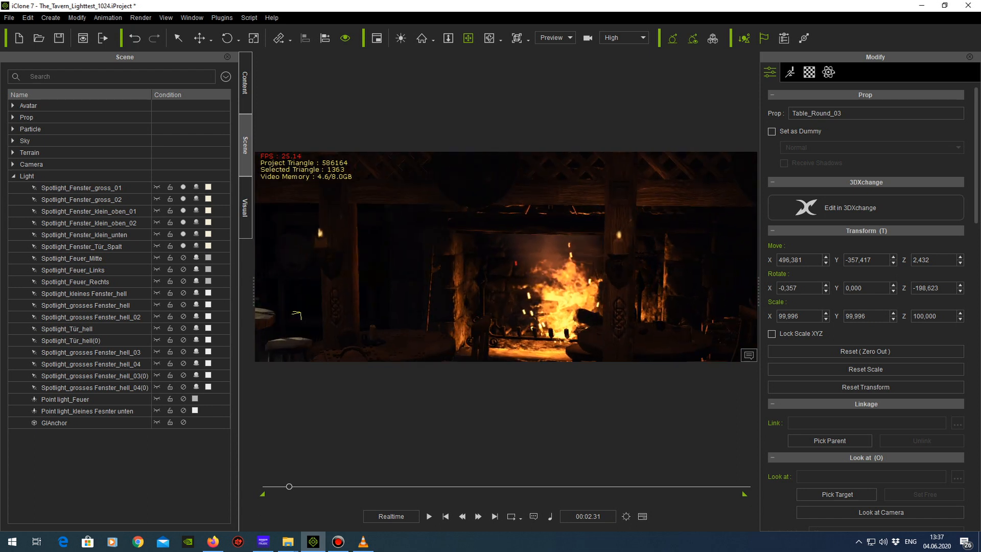
pyautogui.moveTo(296, 315); pyautogui.dragTo(264, 300, button='middle')
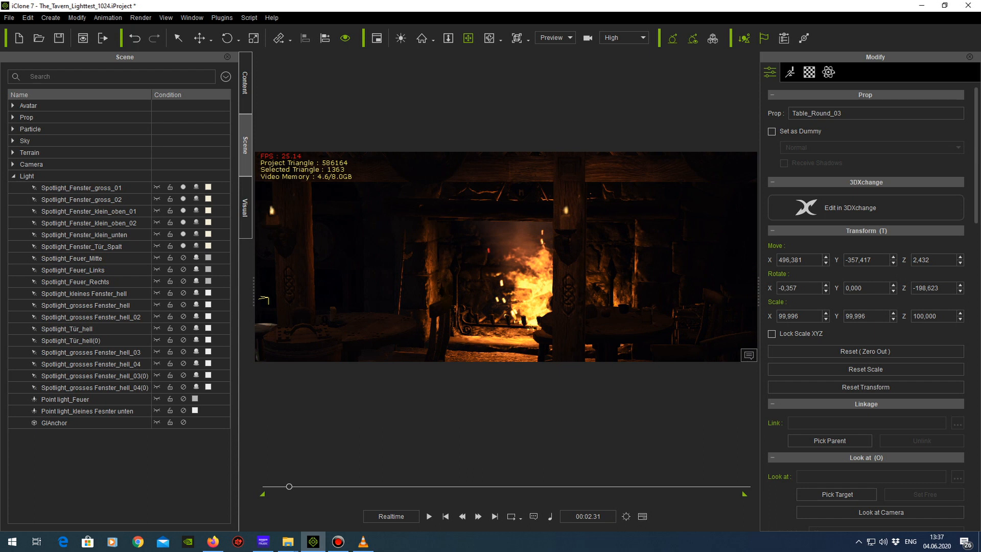
pyautogui.moveTo(627, 294); pyautogui.dragTo(541, 281, button='middle')
pyautogui.scroll(5, 613, 308)
pyautogui.moveTo(541, 281); pyautogui.dragTo(521, 325, button='right')
pyautogui.moveTo(521, 325); pyautogui.dragTo(548, 276, button='middle')
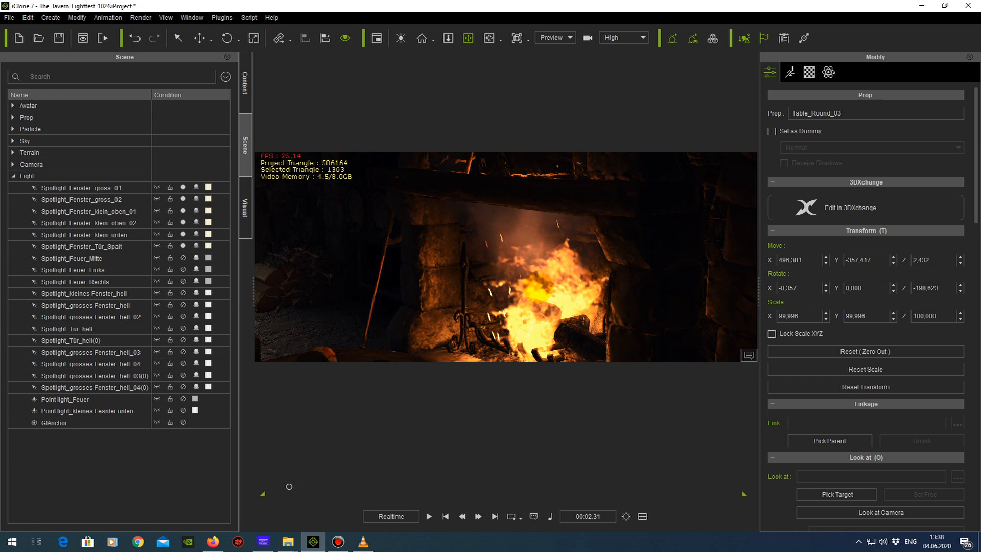
# - Scrub the animation to 00:05.12 and examine the fire's light on the hearth and the chair in front
pyautogui.moveTo(290, 486); pyautogui.dragTo(315, 487)
pyautogui.moveTo(432, 326); pyautogui.dragTo(488, 281)
pyautogui.moveTo(488, 281); pyautogui.dragTo(593, 317, button='right')
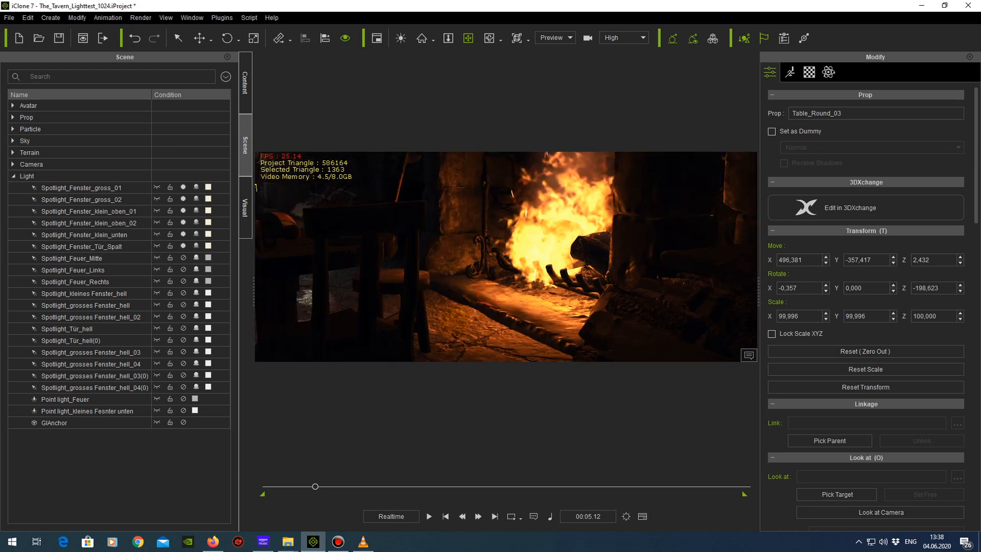
# - Return to the first frame, then make Spotlight_Feuer_Mitte visible and turn it on
pyautogui.moveTo(315, 486); pyautogui.dragTo(264, 486)
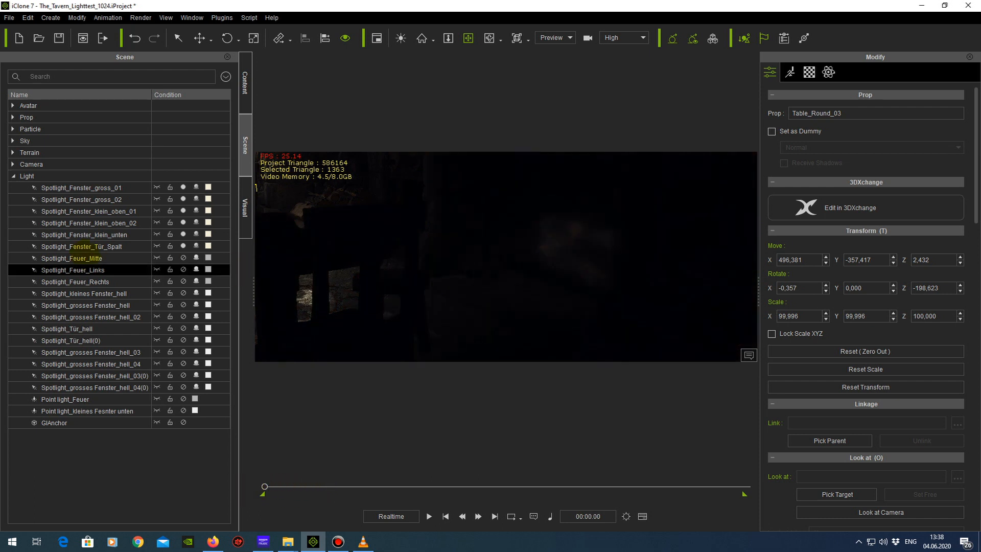
pyautogui.click(76, 258)
pyautogui.click(89, 258)
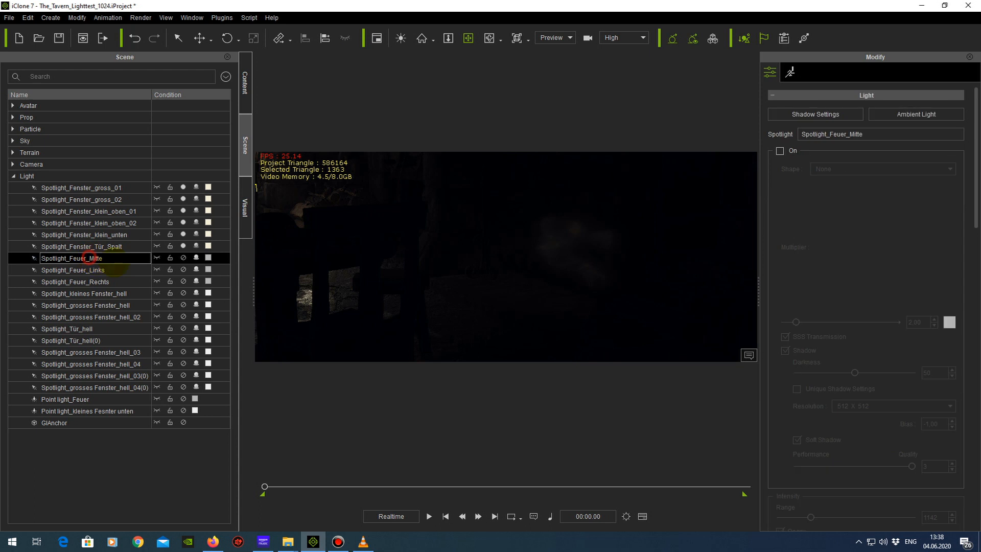
pyautogui.click(157, 258)
pyautogui.click(183, 257)
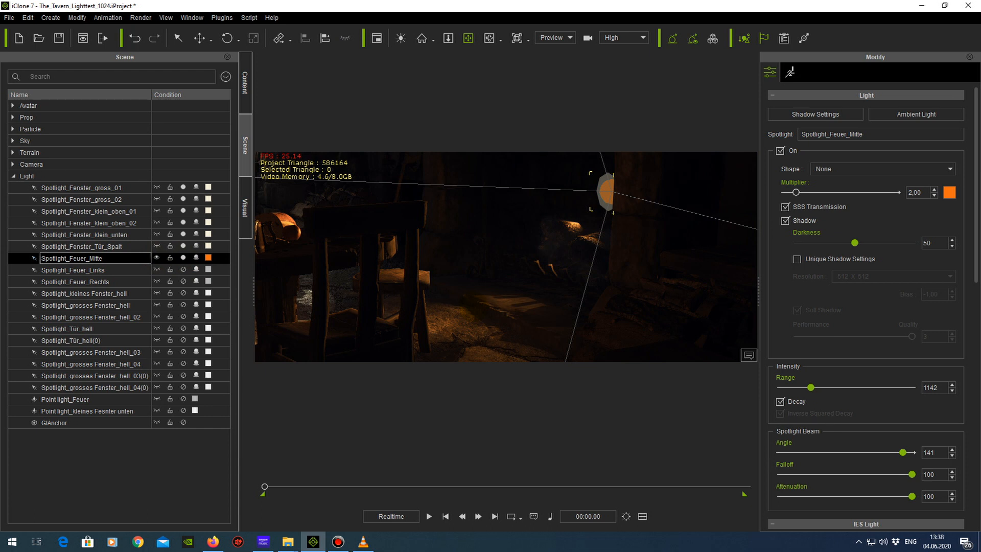
# - Play the animation to 00:04.07 and examine Spotlight_Feuer_Mitte's light on the hearth, the floor and the chairs
pyautogui.press('space')
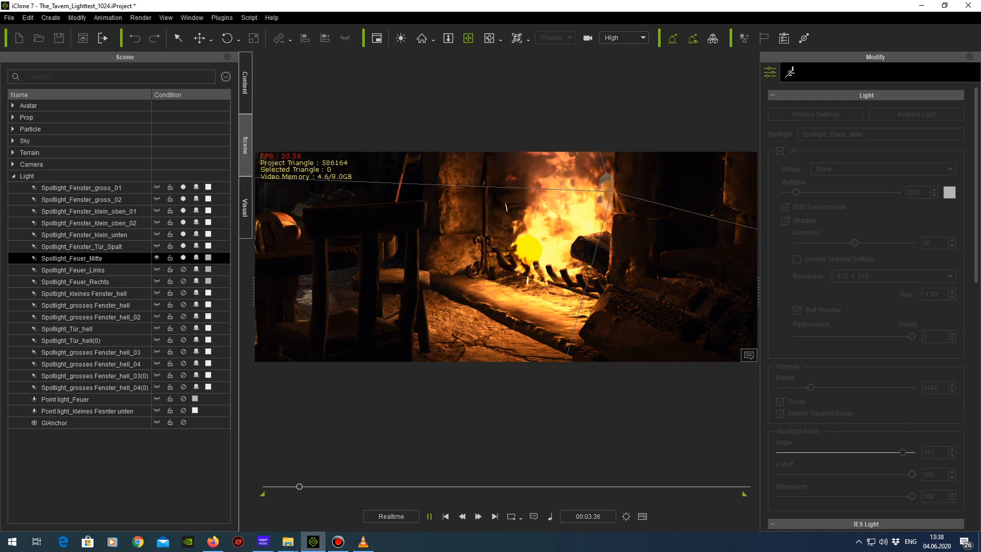
pyautogui.press('space')
pyautogui.moveTo(480, 332); pyautogui.dragTo(550, 217, button='middle')
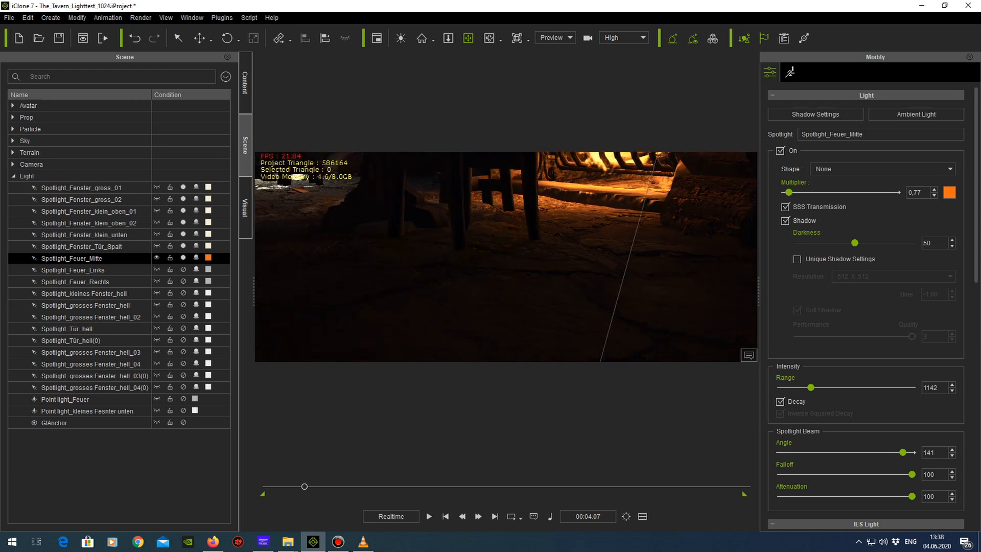
pyautogui.moveTo(375, 231); pyautogui.dragTo(480, 250)
pyautogui.moveTo(480, 250); pyautogui.dragTo(434, 245, button='right')
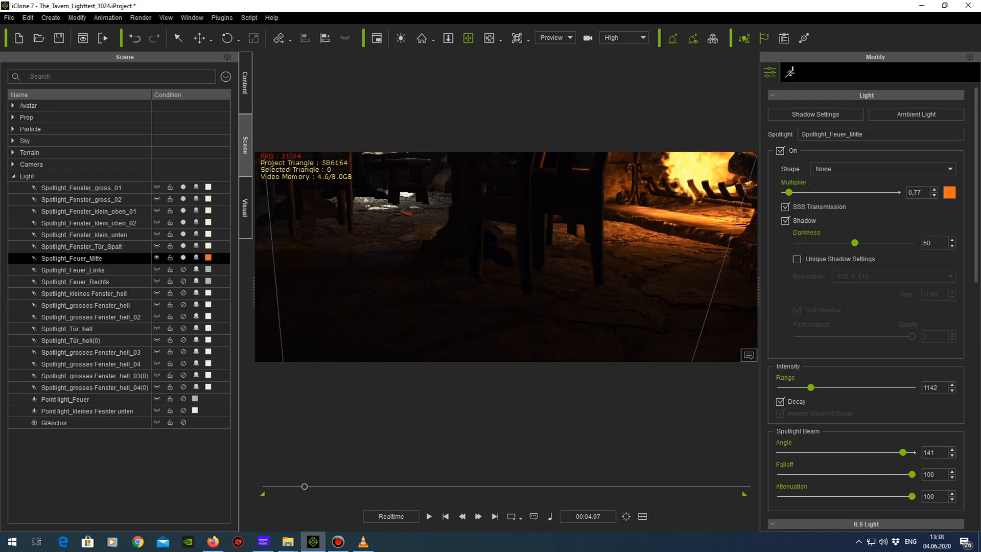
pyautogui.moveTo(403, 261); pyautogui.dragTo(490, 289)
pyautogui.moveTo(491, 290); pyautogui.dragTo(403, 281, button='right')
pyautogui.moveTo(402, 281)
pyautogui.mouseDown()
pyautogui.moveTo(414, 256)
pyautogui.moveTo(504, 282)
pyautogui.mouseUp()
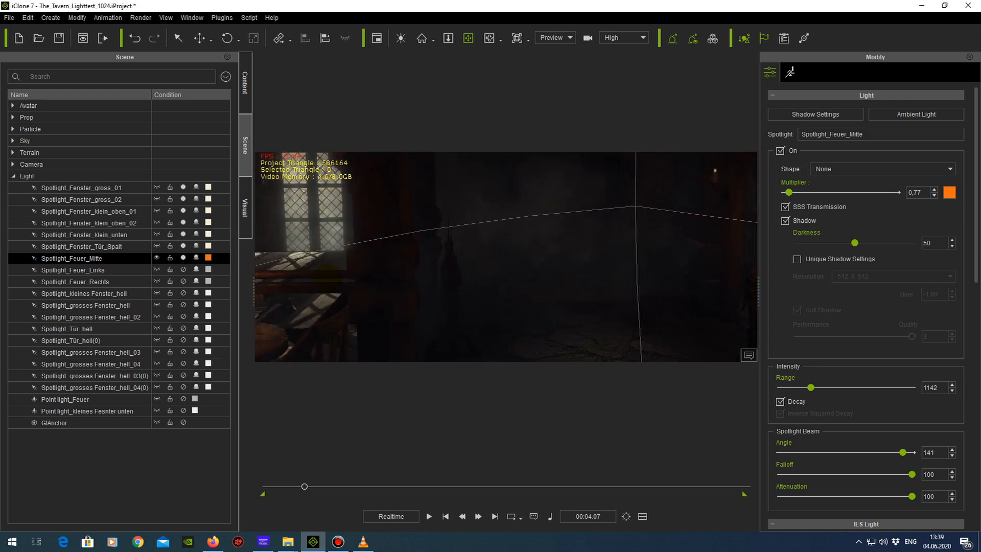
# - Check how far Spotlight_Feuer_Mitte reaches into the tavern around the large window, floor and barrels, ending back at the fireplace
pyautogui.moveTo(365, 255); pyautogui.dragTo(380, 259)
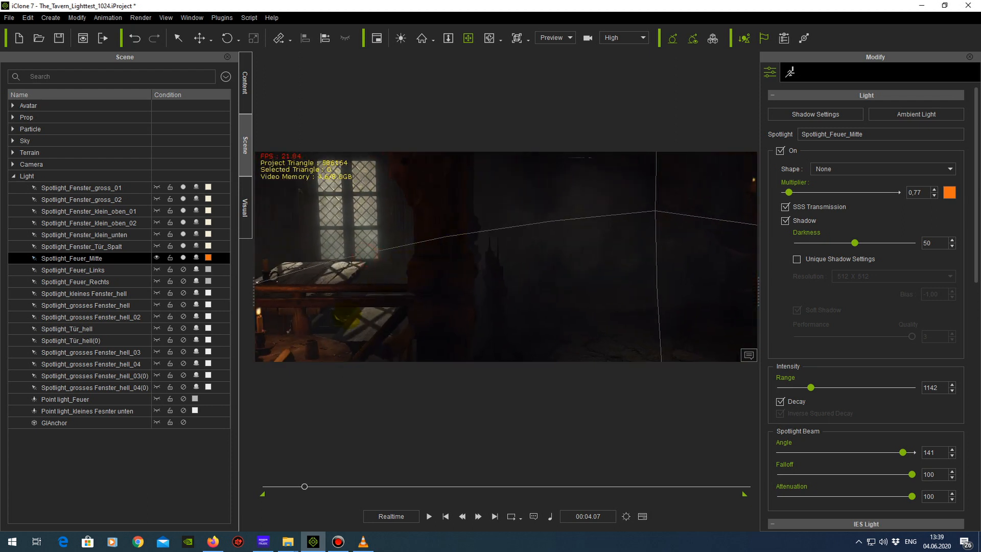
pyautogui.moveTo(419, 312); pyautogui.dragTo(479, 298)
pyautogui.moveTo(454, 228); pyautogui.dragTo(411, 229)
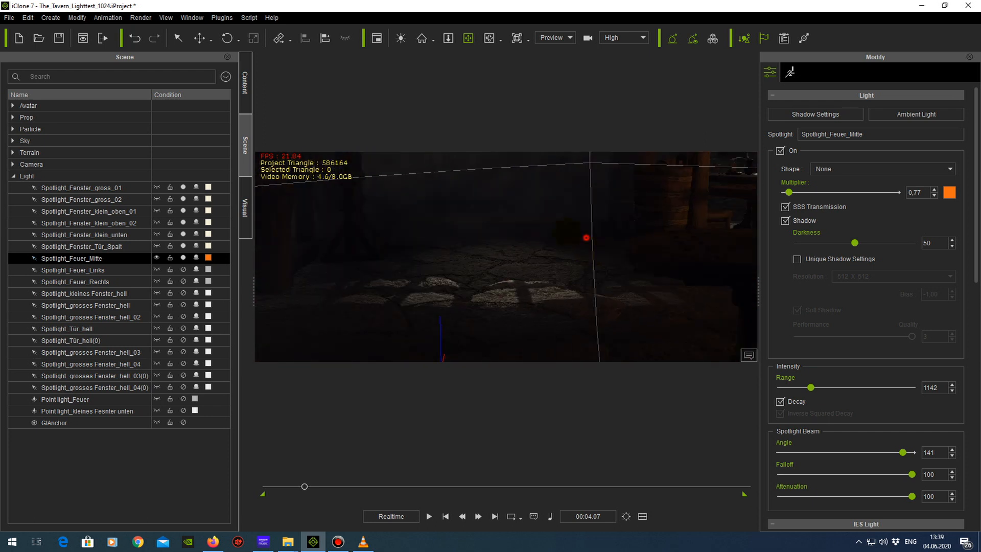
pyautogui.moveTo(584, 237); pyautogui.dragTo(465, 223)
pyautogui.moveTo(550, 224)
pyautogui.mouseDown()
pyautogui.moveTo(489, 251)
pyautogui.moveTo(426, 250)
pyautogui.mouseUp()
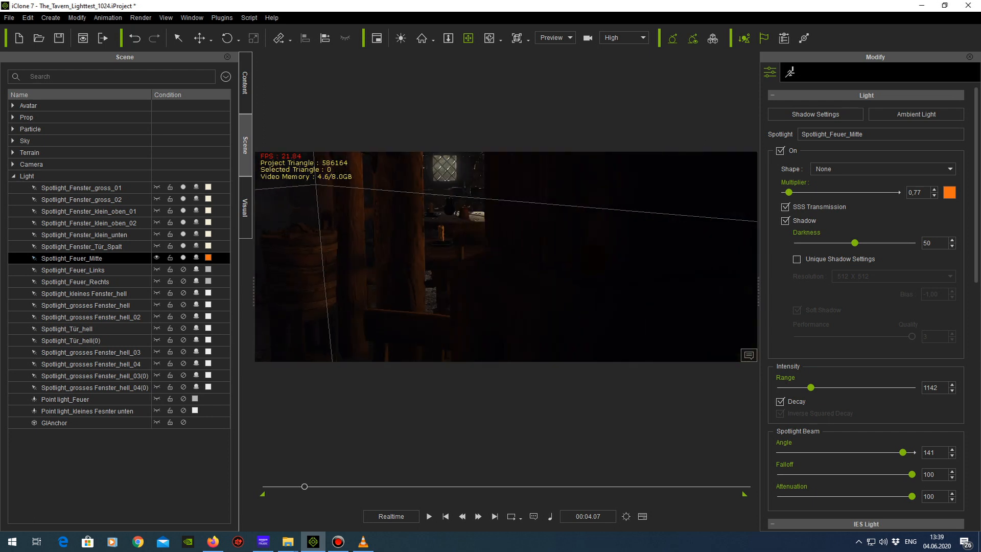
pyautogui.moveTo(597, 253); pyautogui.dragTo(421, 262)
pyautogui.moveTo(575, 264); pyautogui.dragTo(502, 259)
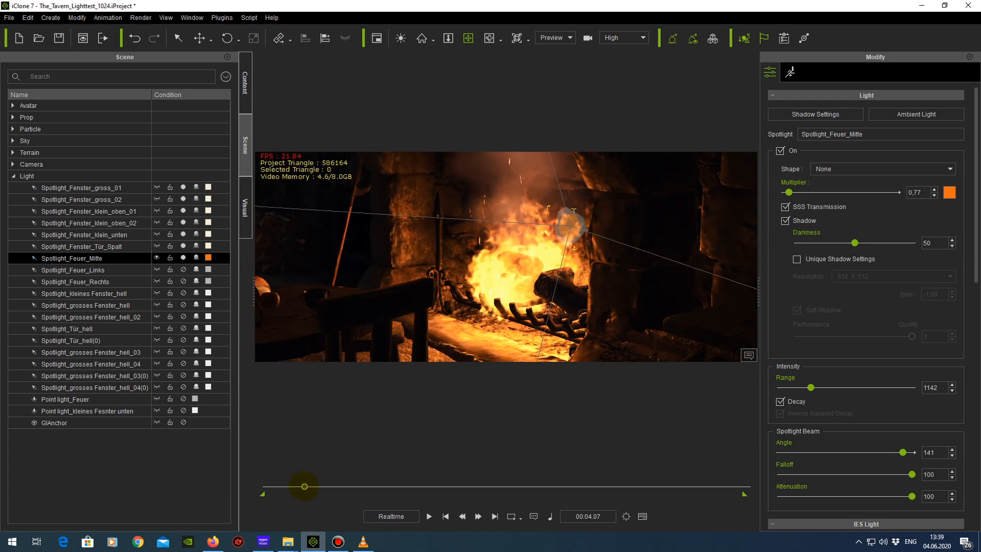
# - Open the timeline and show the Multiplier track of Spotlight_Feuer_Mitte
pyautogui.press('F3')
pyautogui.moveTo(495, 441); pyautogui.dragTo(499, 396)
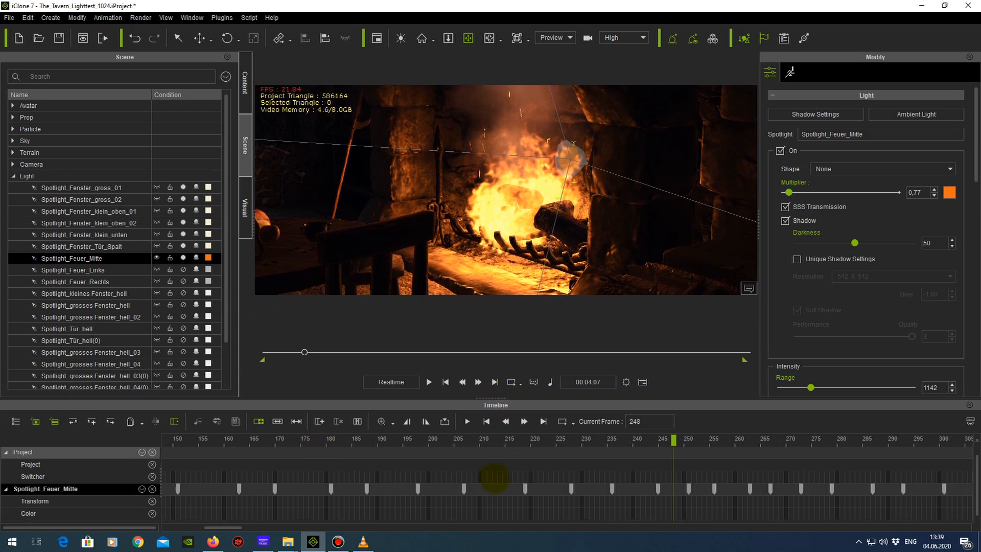
pyautogui.scroll(-10, 485, 478)
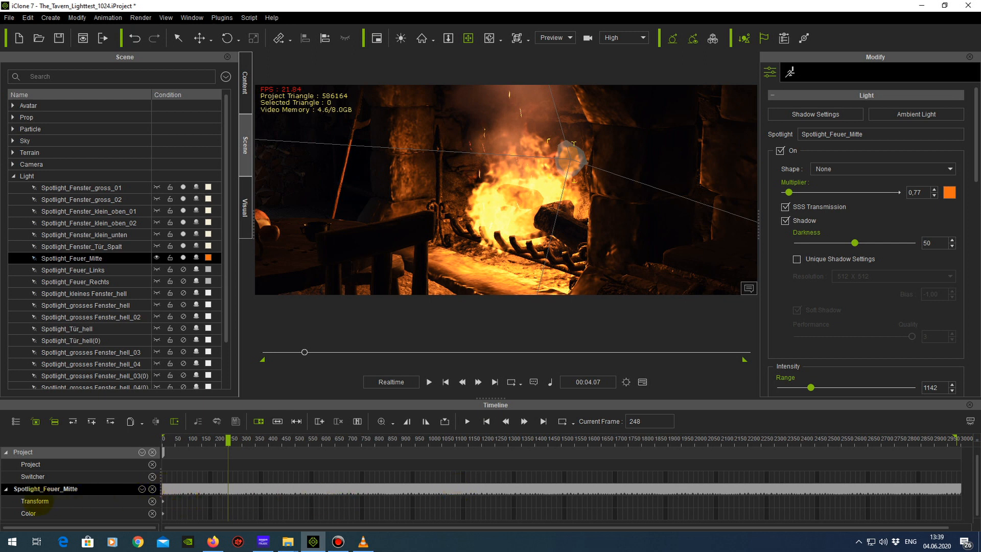
pyautogui.click(140, 489)
pyautogui.click(147, 441)
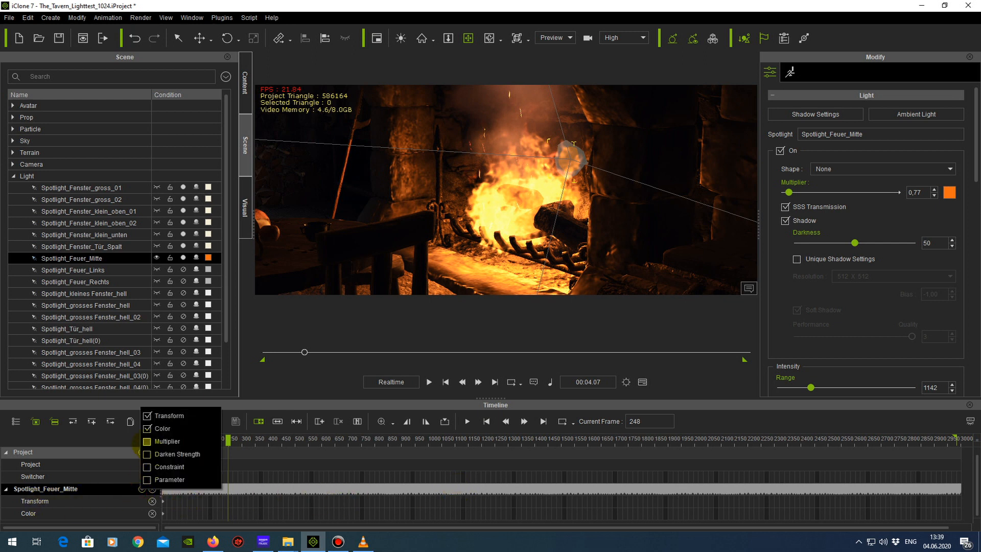
pyautogui.click(85, 490)
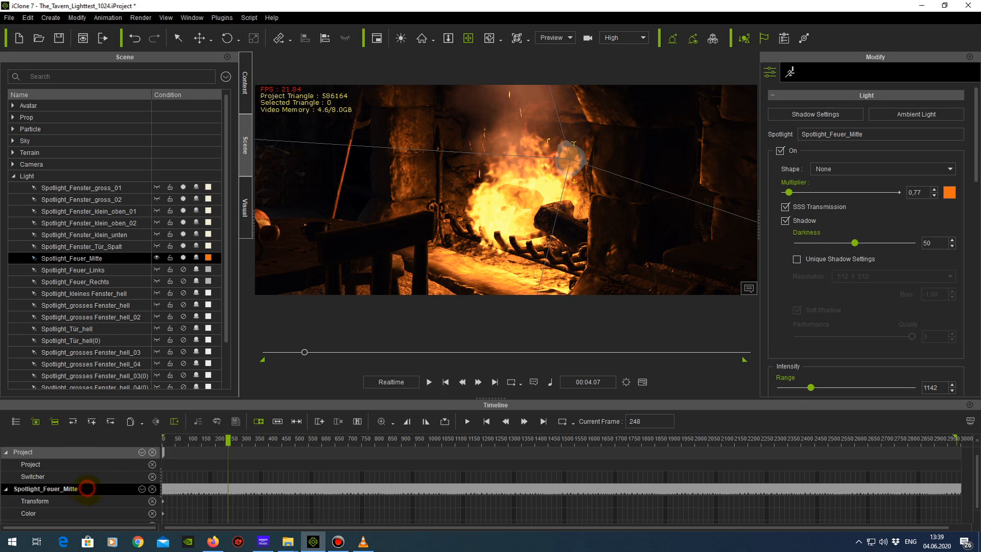
pyautogui.click(45, 517)
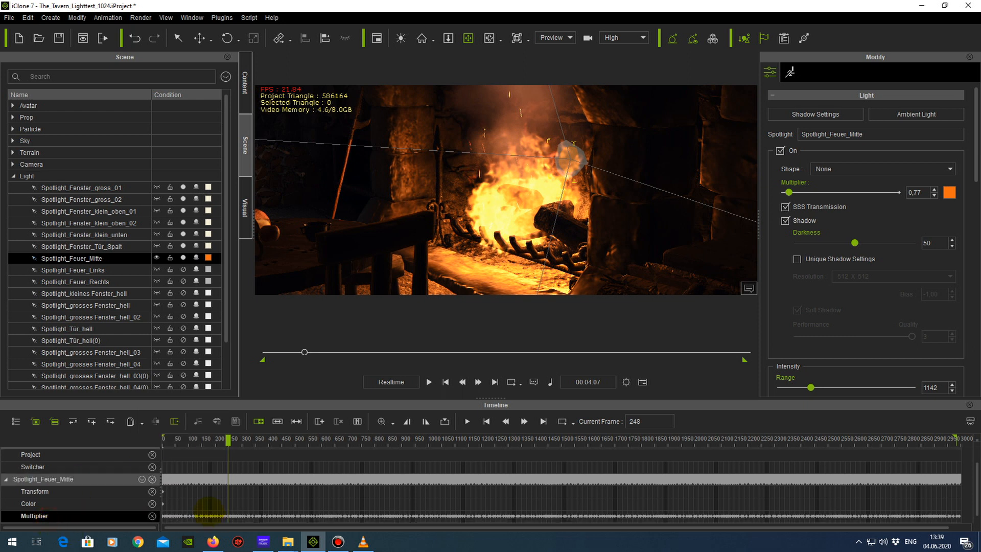
# - Inspect successive Multiplier keys of Spotlight_Feuer_Mitte from frame 207 to frame 244 to compare the flickering intensity
pyautogui.scroll(6, 317, 491)
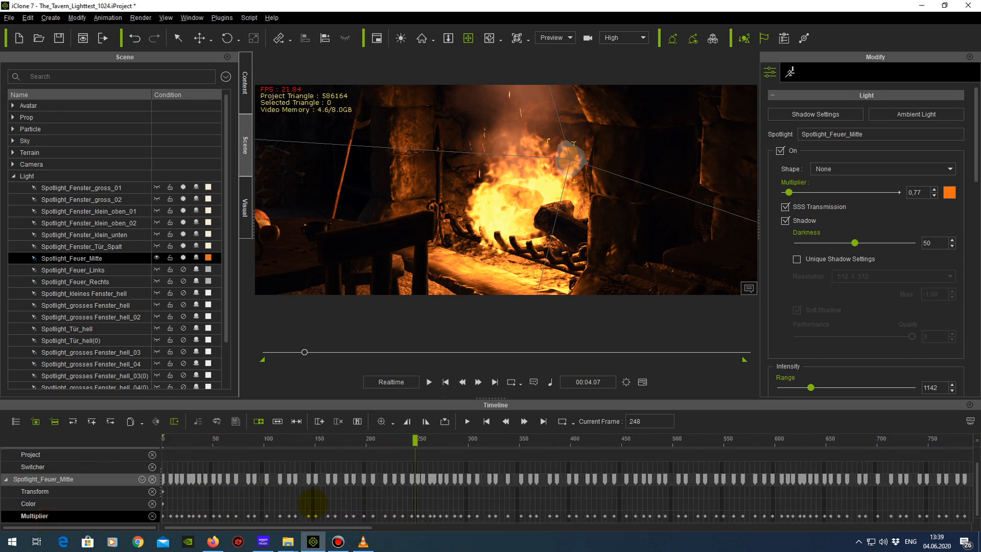
pyautogui.click(479, 517)
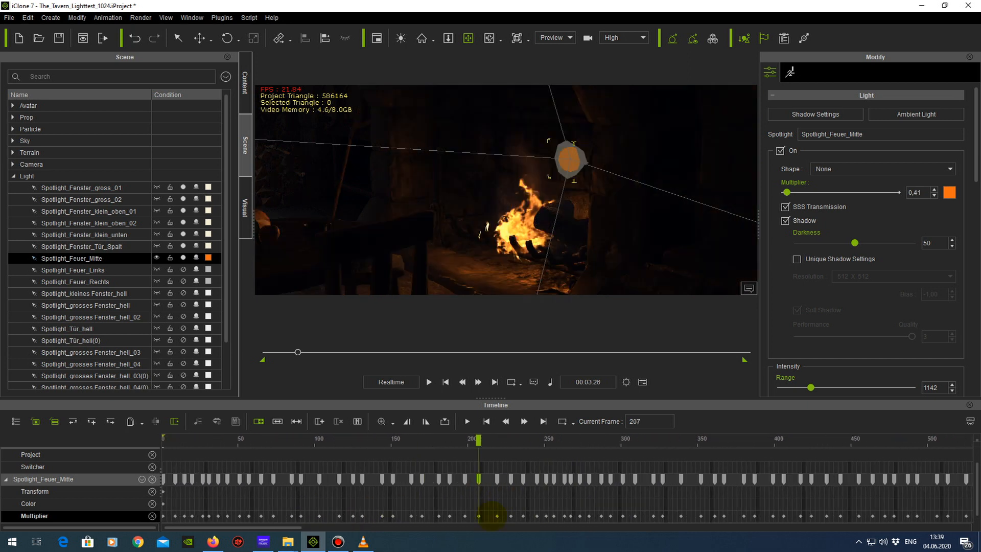
pyautogui.click(497, 516)
pyautogui.click(510, 516)
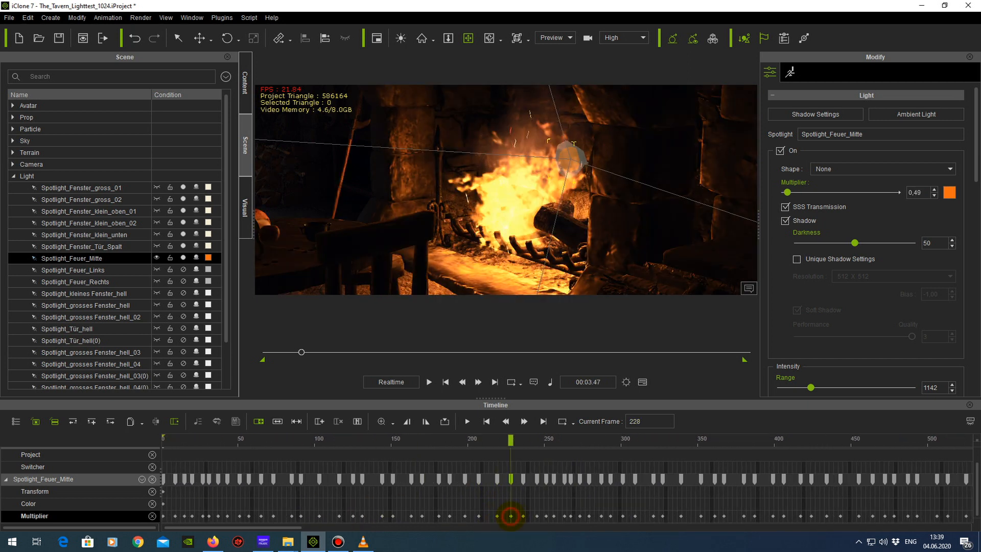
pyautogui.click(524, 516)
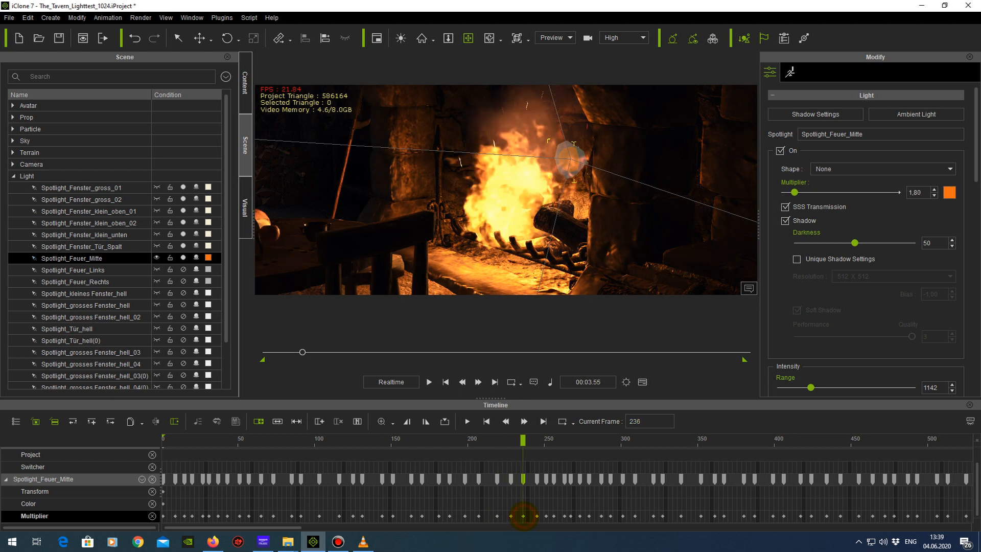
pyautogui.click(536, 516)
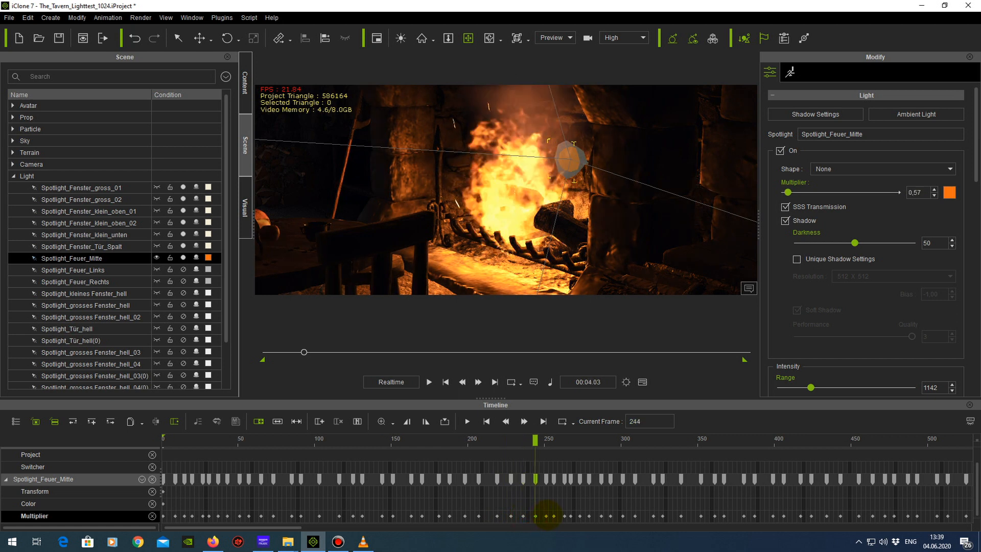
# - Inspect further Multiplier keys of Spotlight_Feuer_Mitte up to frame 273 to compare the light's changing intensity
pyautogui.click(546, 516)
pyautogui.click(554, 516)
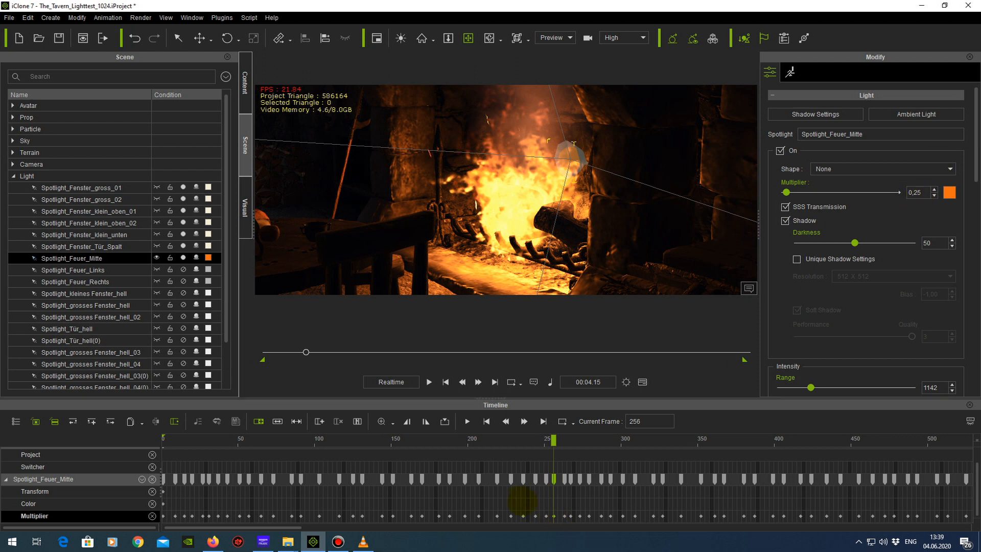
pyautogui.click(564, 516)
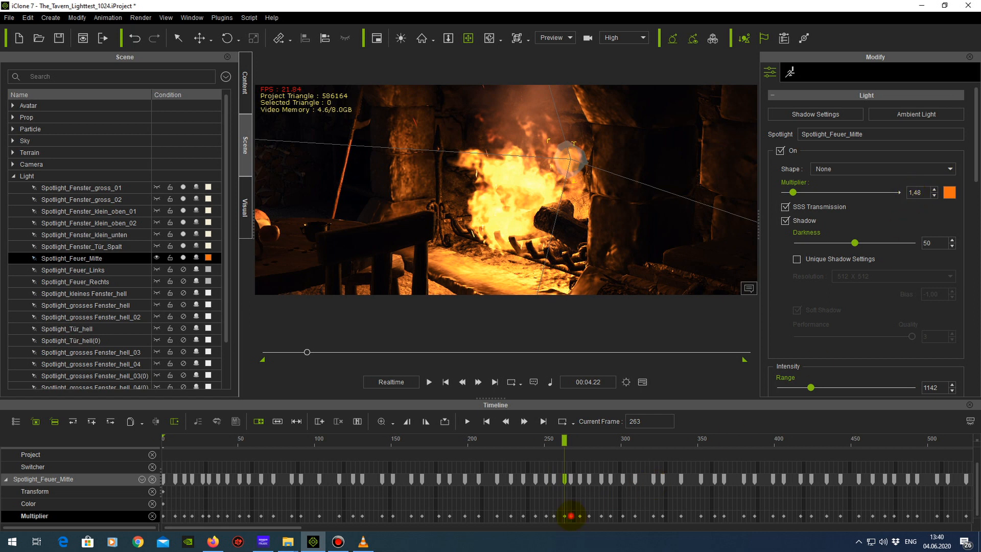
pyautogui.click(571, 516)
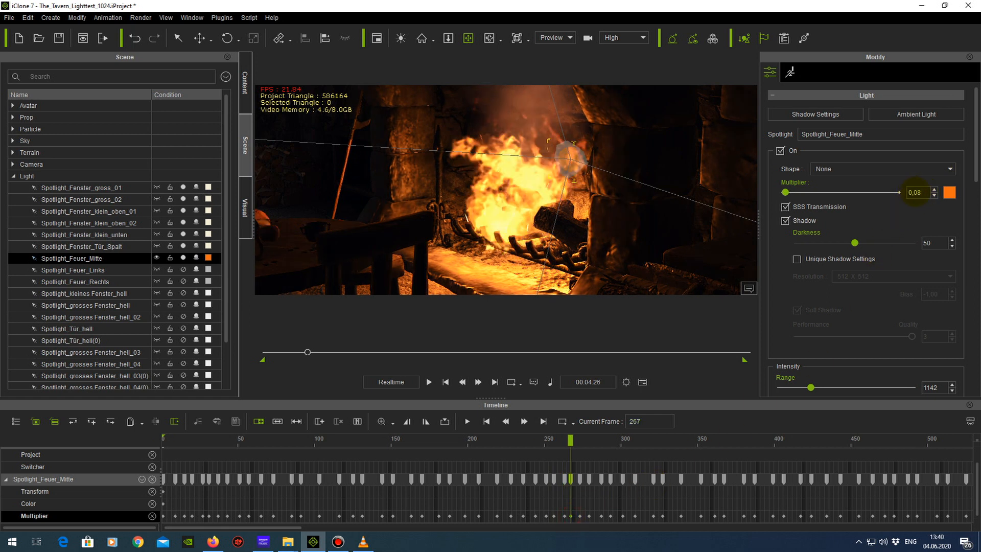
pyautogui.click(580, 516)
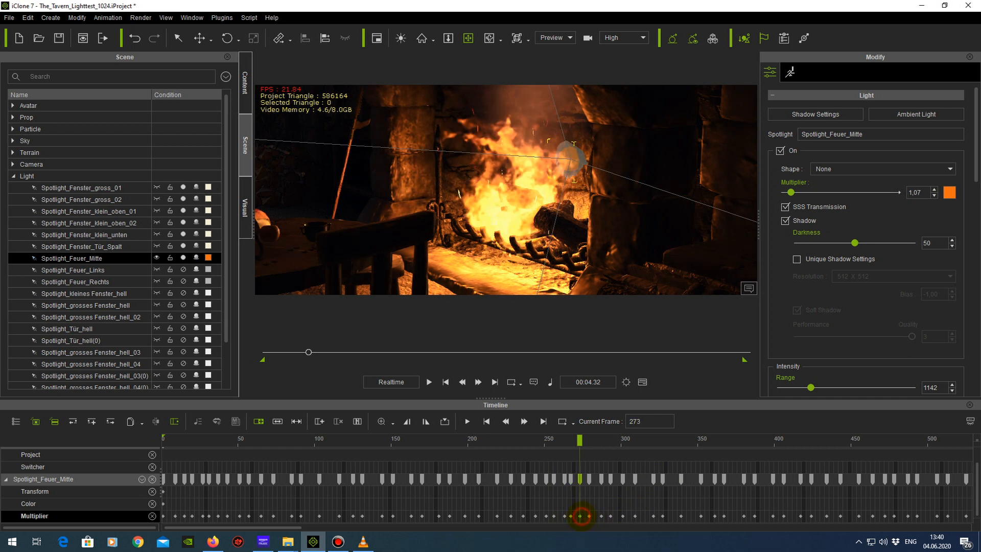
# - Show the full length of the Multiplier track, scrub through the early frames to view the flicker, and return to the first frame
pyautogui.scroll(-5, 197, 439)
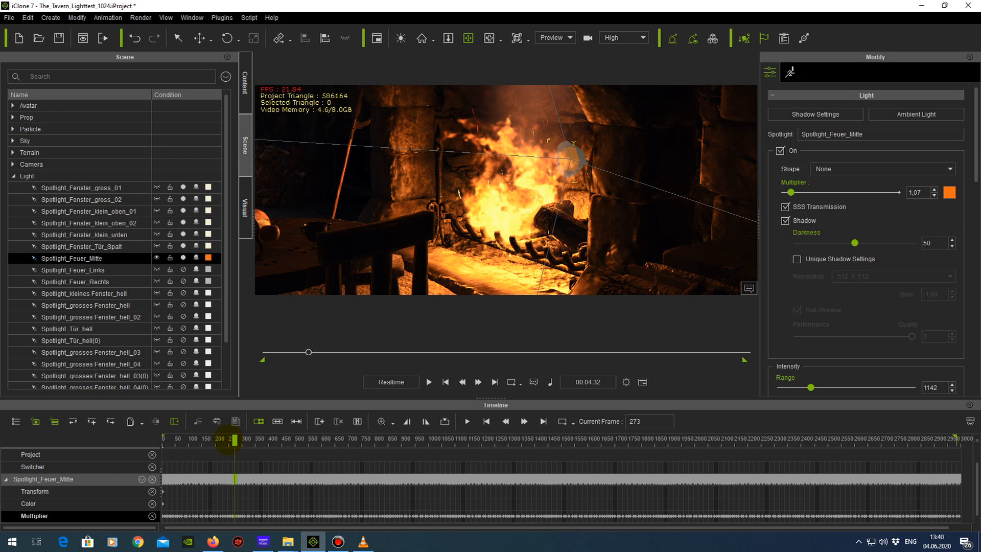
pyautogui.click(180, 439)
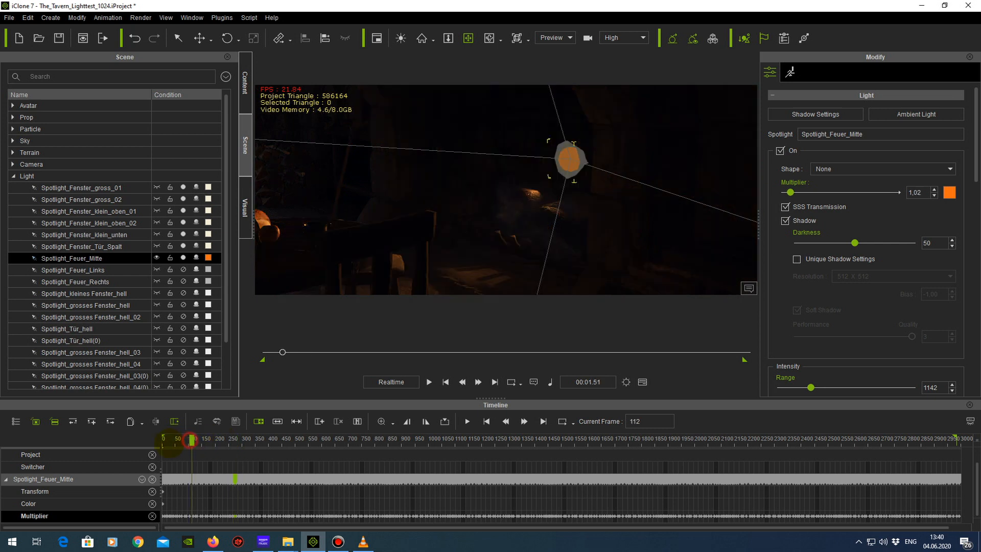
pyautogui.moveTo(193, 441); pyautogui.dragTo(200, 439)
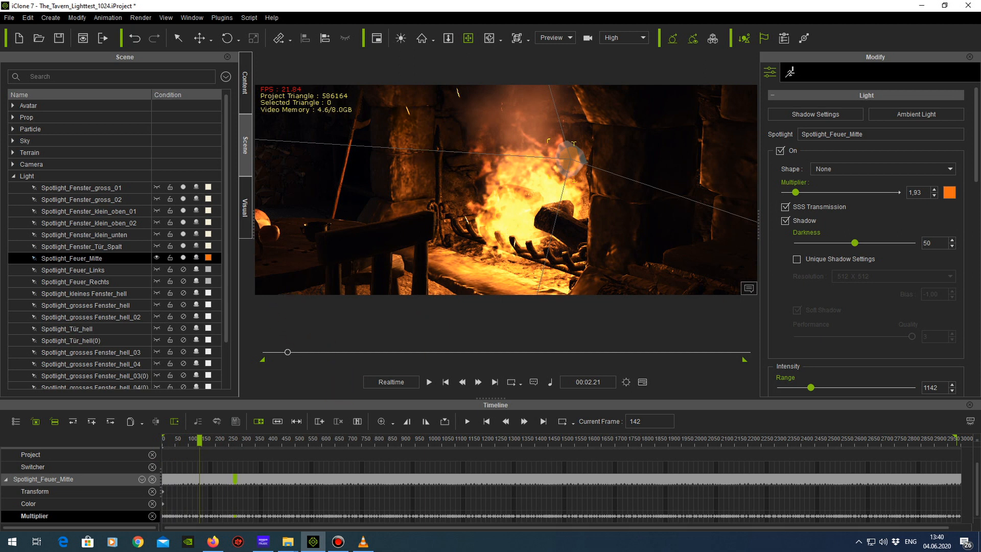
pyautogui.press('Home')
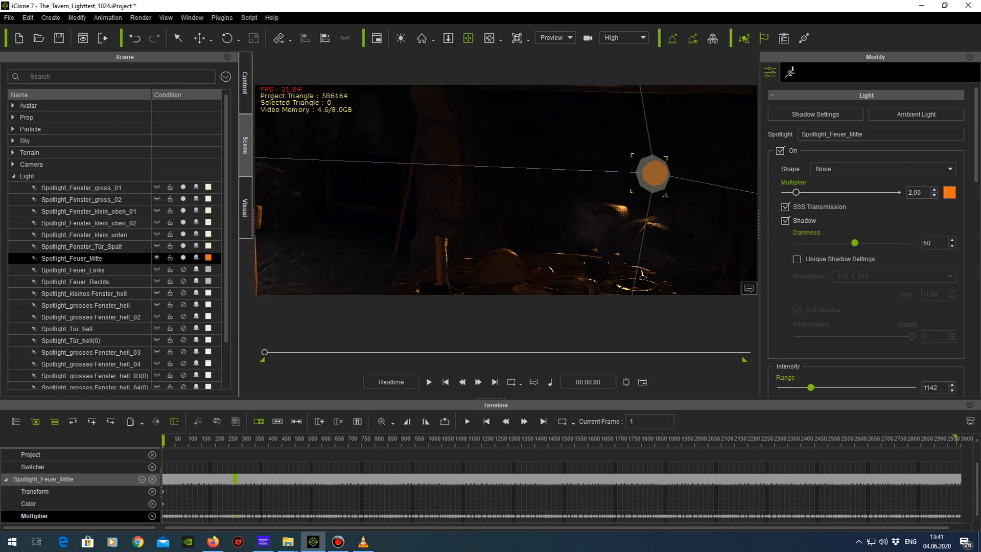
# - Make Spotlight_Feuer_Links and Spotlight_Feuer_Rechts visible in the viewport and switch both lights on
pyautogui.keyDown('ctrl'); pyautogui.click(183, 270); pyautogui.keyUp('ctrl')
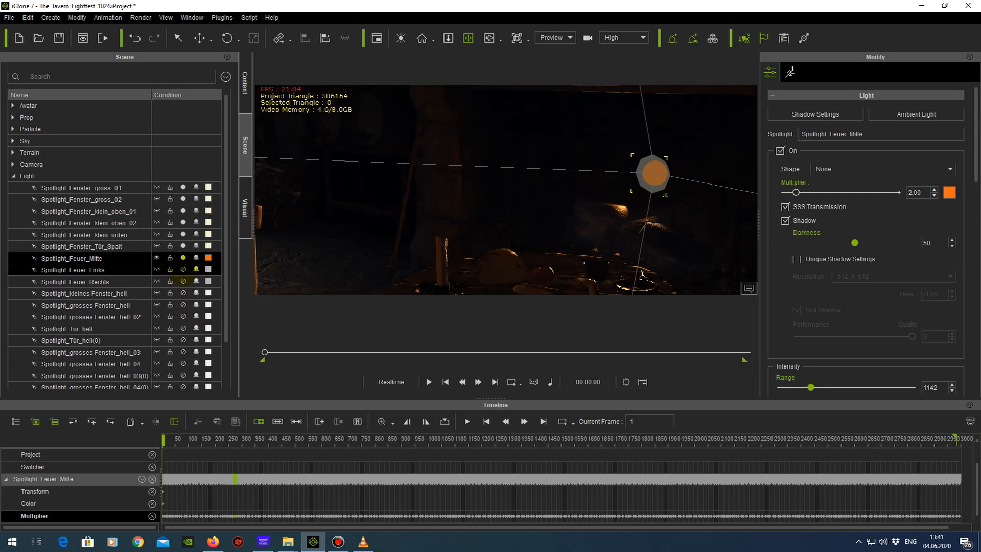
pyautogui.click(149, 270)
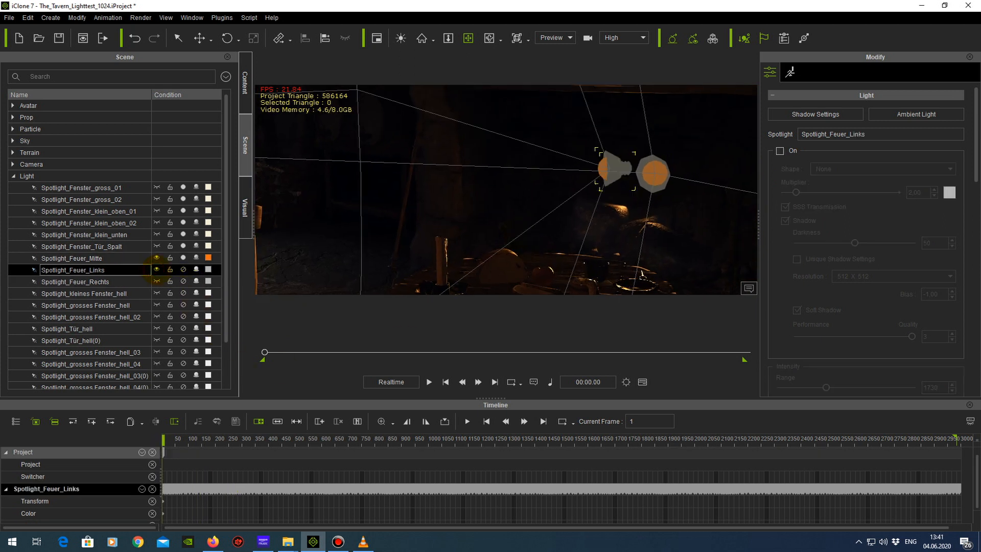
pyautogui.click(157, 281)
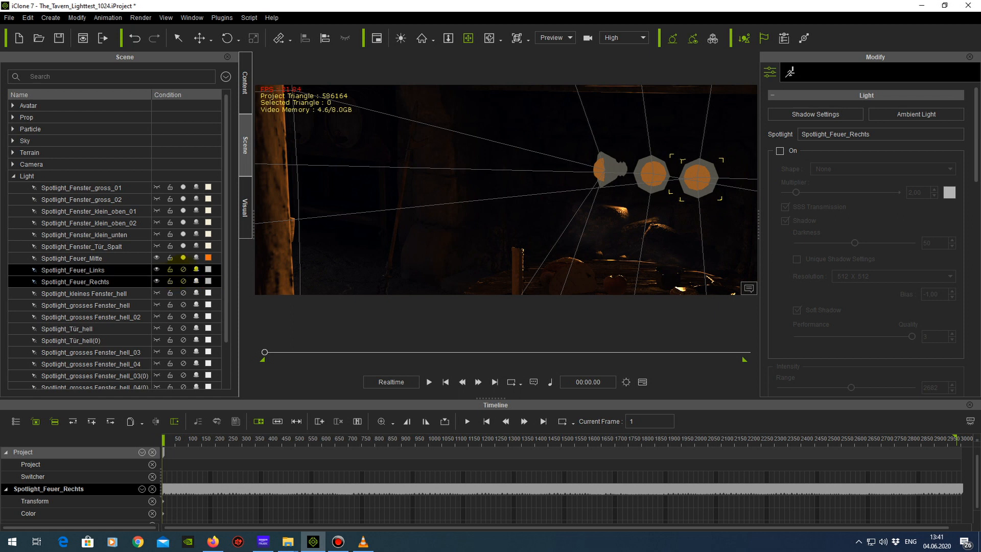
pyautogui.click(183, 270)
pyautogui.click(183, 281)
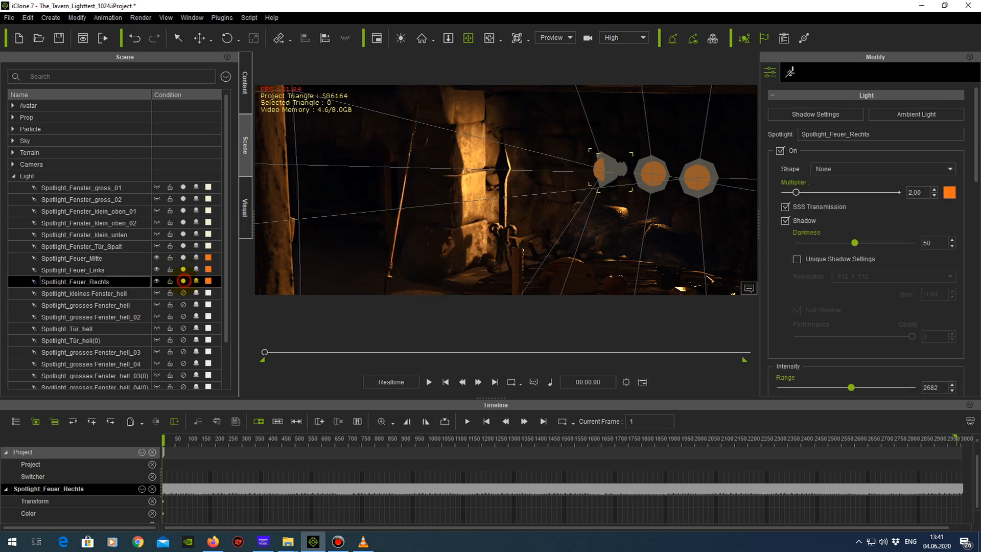
# - Scrub the animation to frame 1062 and examine the three fireplace spotlights from the front and the side
pyautogui.moveTo(639, 194); pyautogui.dragTo(694, 217, button='right')
pyautogui.moveTo(694, 217); pyautogui.dragTo(428, 225)
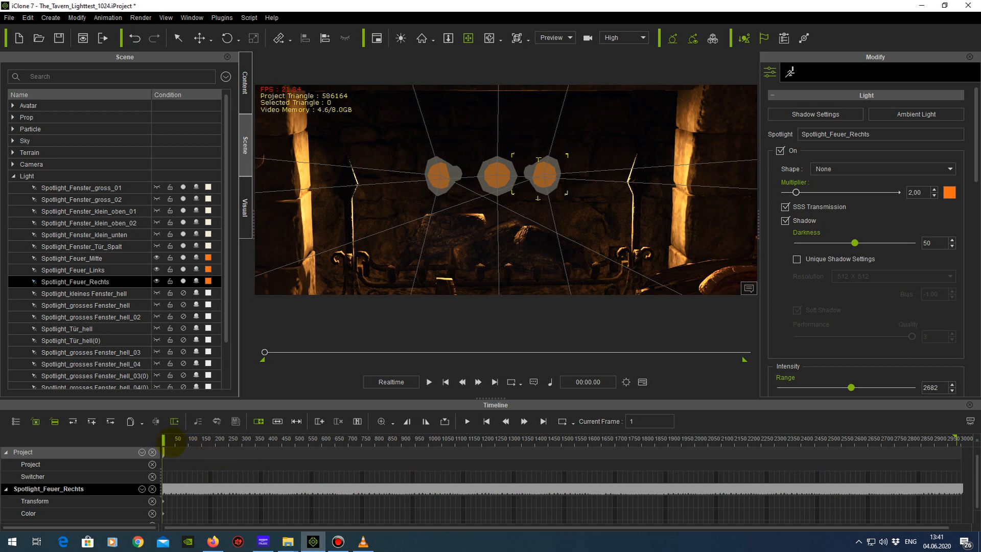
pyautogui.moveTo(164, 440); pyautogui.dragTo(232, 440)
pyautogui.moveTo(629, 230); pyautogui.dragTo(467, 255, button='right')
pyautogui.moveTo(306, 352); pyautogui.dragTo(436, 352)
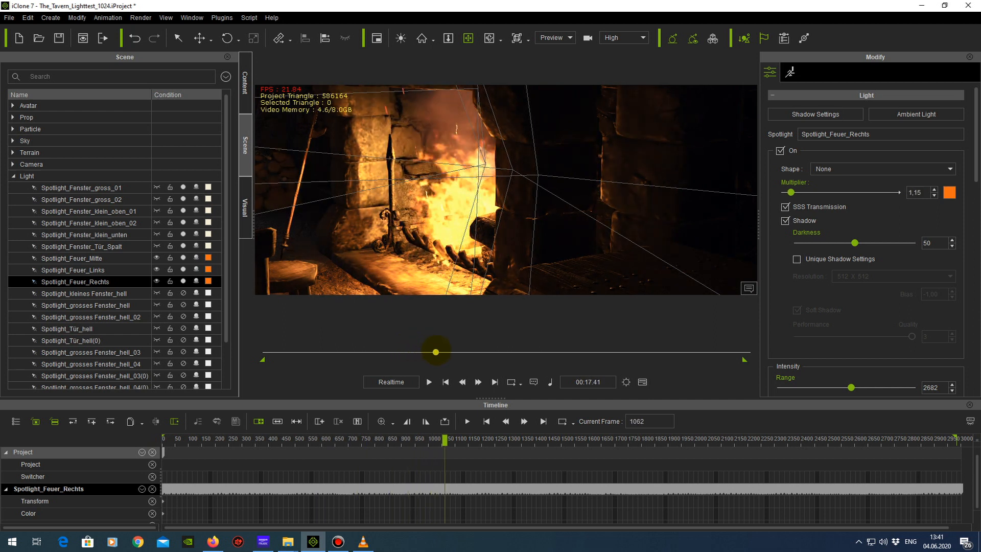
# - Examine how the three fireplace spotlights light the hearth walls, tables and chairs, ending with the view back on the fire
pyautogui.moveTo(347, 223); pyautogui.dragTo(386, 241, button='right')
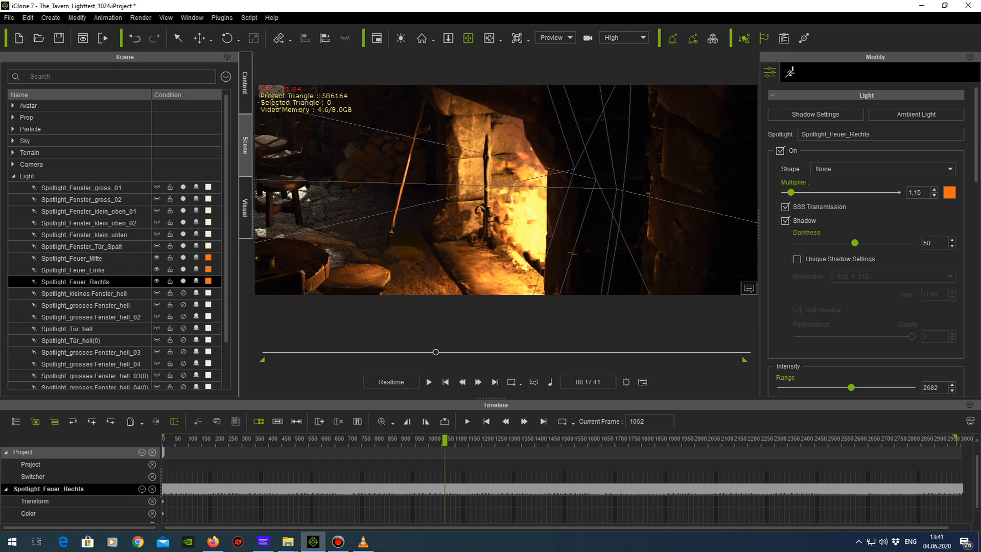
pyautogui.moveTo(309, 215); pyautogui.dragTo(457, 237)
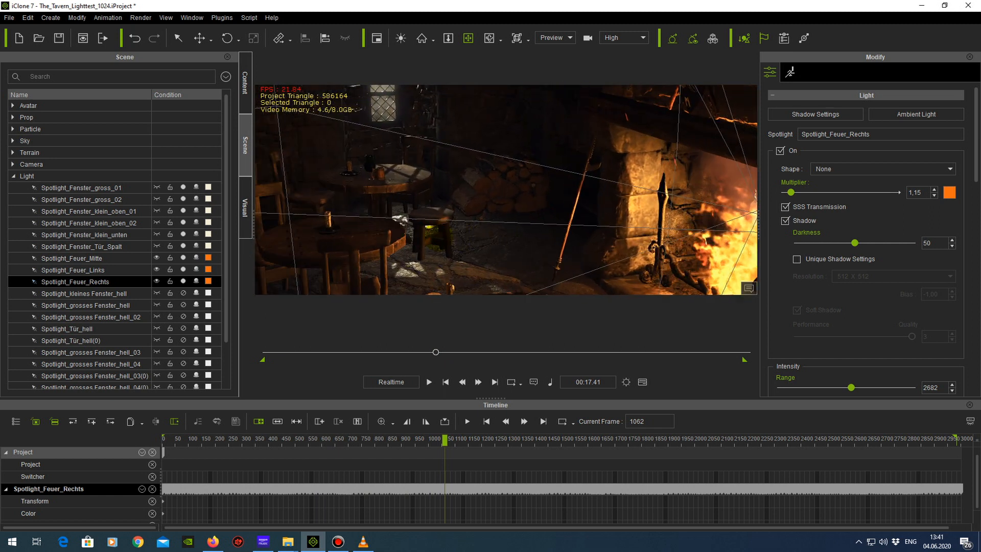
pyautogui.moveTo(457, 237); pyautogui.dragTo(460, 193, button='right')
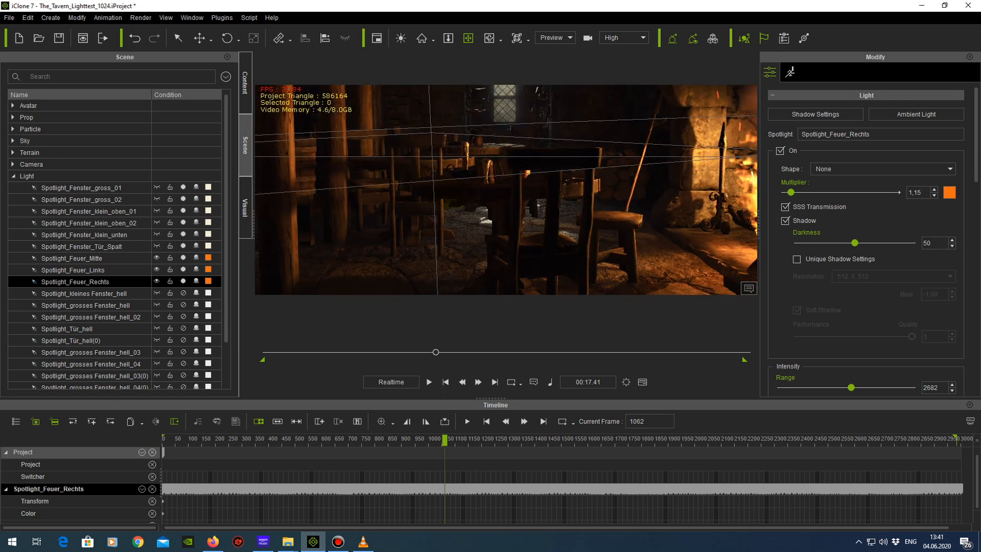
pyautogui.moveTo(454, 193); pyautogui.dragTo(398, 200)
pyautogui.moveTo(399, 200); pyautogui.dragTo(434, 202, button='right')
pyautogui.moveTo(435, 202); pyautogui.dragTo(381, 209)
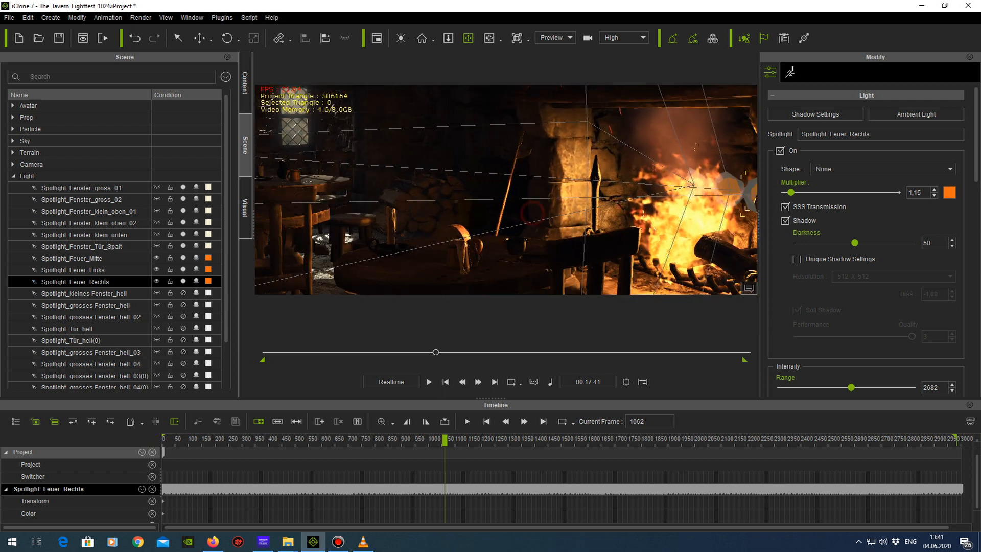
pyautogui.moveTo(380, 209); pyautogui.dragTo(402, 210, button='right')
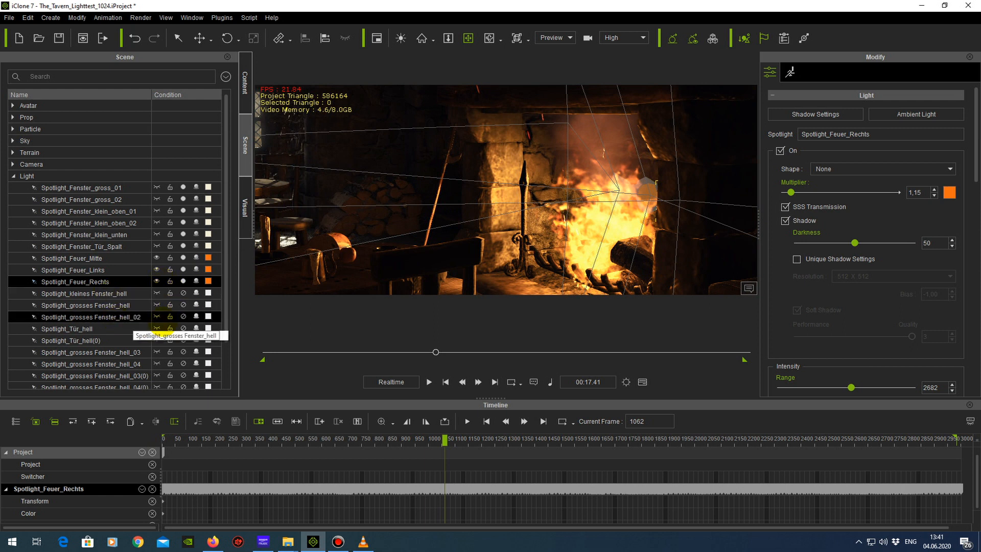
# - Switch on Point light_Feuer and hide the viewport helpers of Spotlight_Feuer_Mitte, Spotlight_Feuer_Links and Spotlight_Feuer_Rechts
pyautogui.scroll(-2, 210, 307)
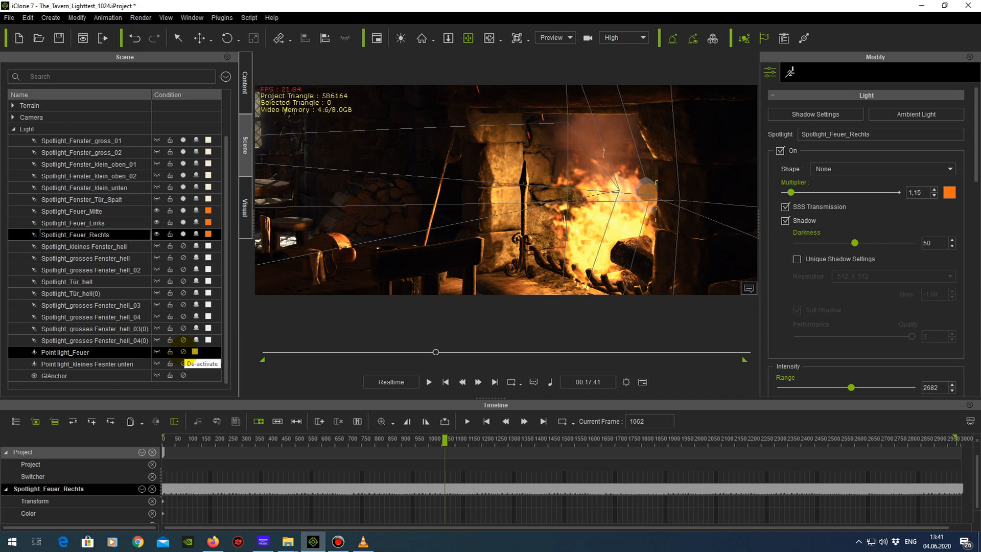
pyautogui.click(183, 352)
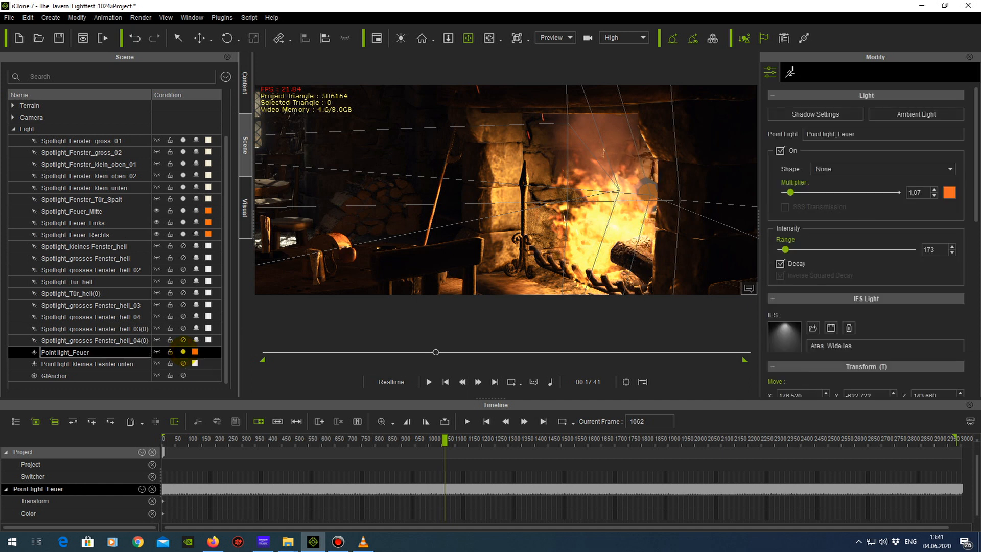
pyautogui.click(157, 211)
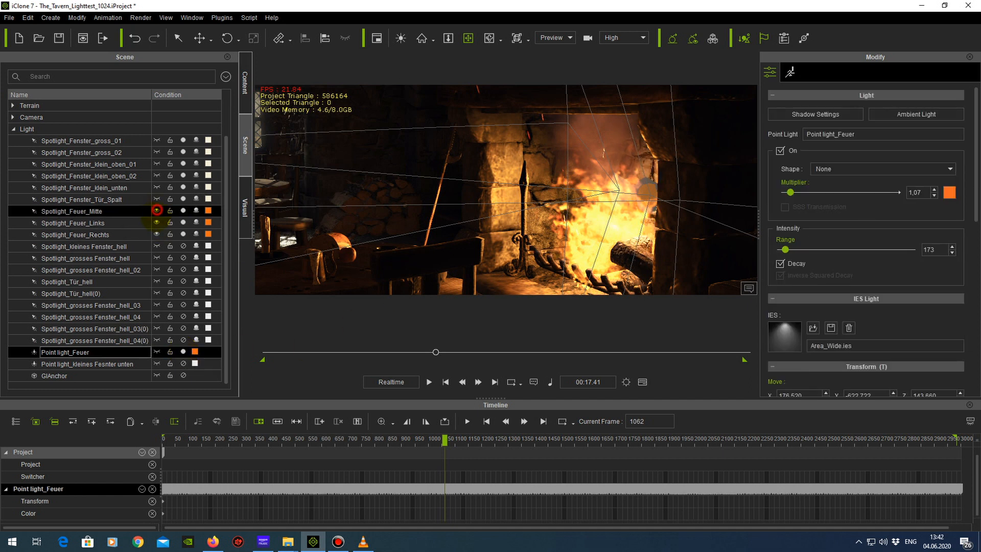
pyautogui.click(157, 223)
pyautogui.click(157, 234)
# - Select Point light_Feuer and make its helper visible above the fireplace
pyautogui.click(103, 352)
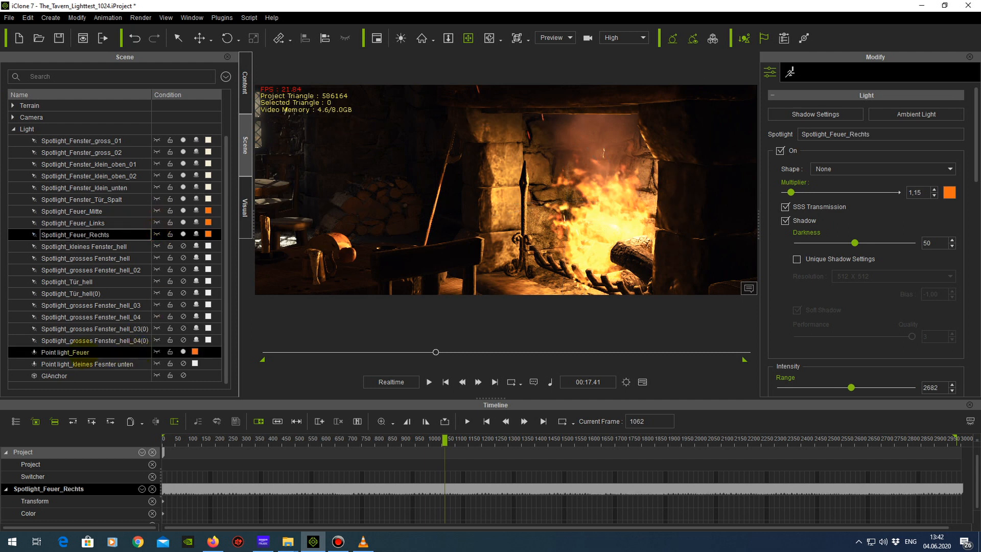
pyautogui.moveTo(570, 212); pyautogui.dragTo(659, 215, button='right')
pyautogui.click(157, 352)
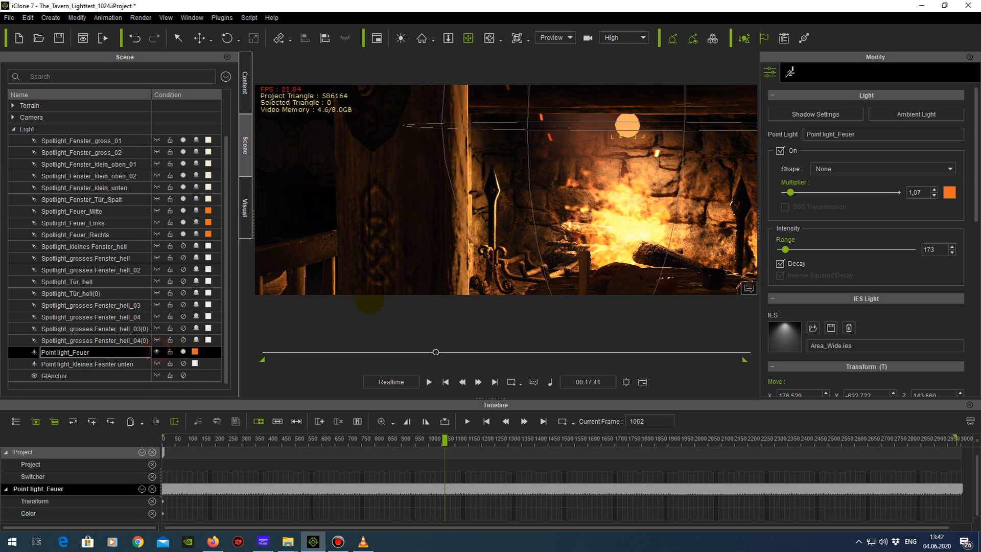
pyautogui.moveTo(636, 193); pyautogui.dragTo(624, 190, button='right')
pyautogui.moveTo(624, 189); pyautogui.dragTo(615, 195, button='middle')
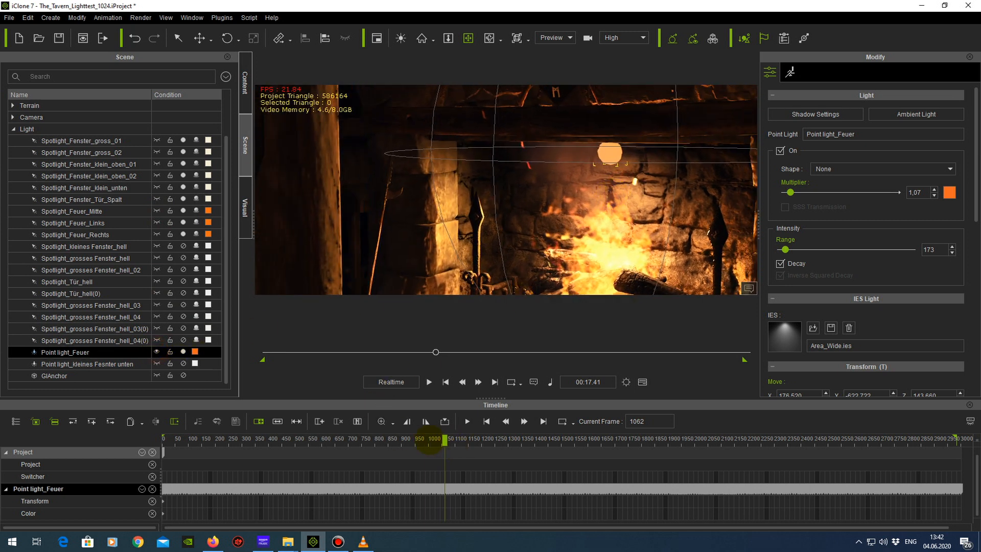
# - Scrub the animation to frame 348 and examine Point light_Feuer's flickering glow on the fireplace's back wall
pyautogui.moveTo(207, 441); pyautogui.dragTo(254, 439)
pyautogui.moveTo(635, 244); pyautogui.dragTo(611, 253, button='right')
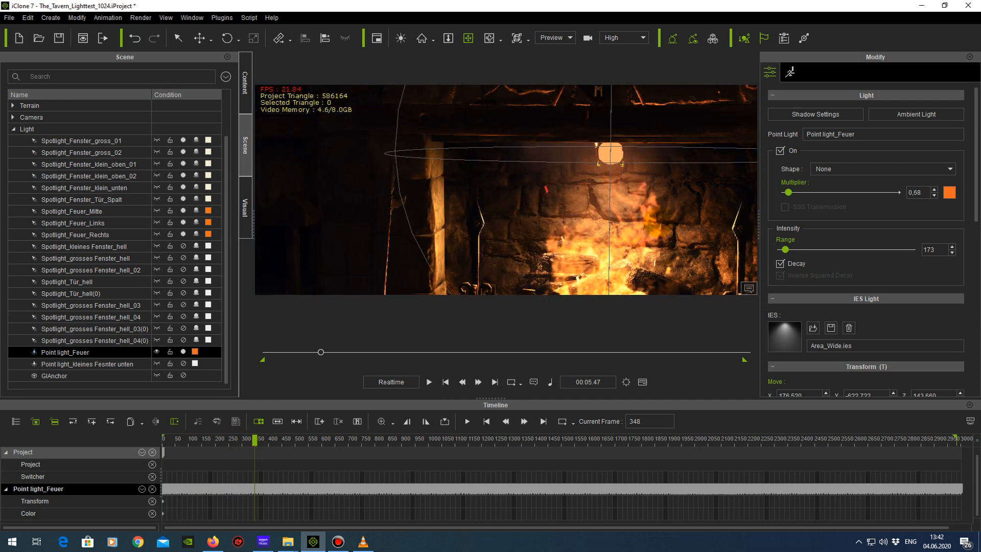
pyautogui.moveTo(596, 262); pyautogui.dragTo(569, 258, button='right')
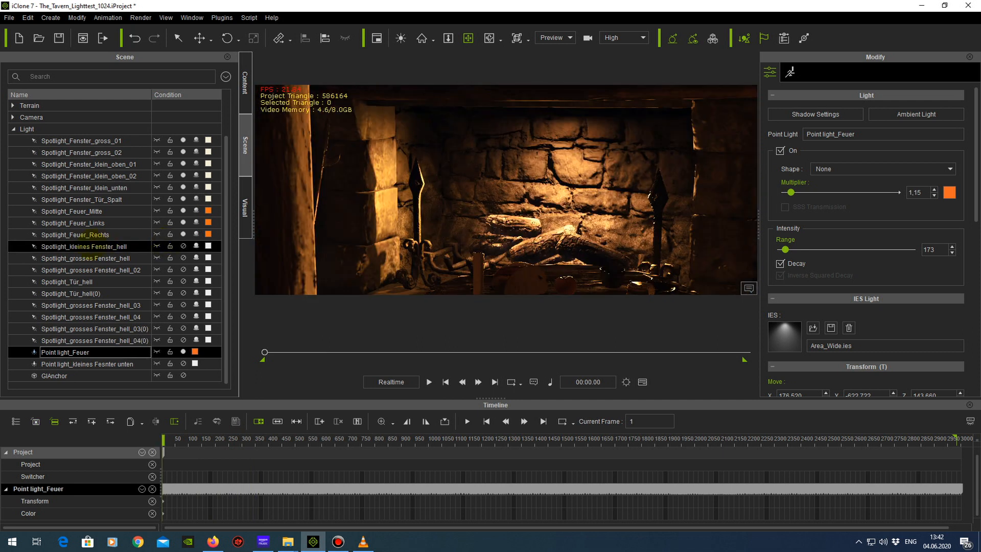
# - Select Spotlight_kleines Fenster_hell and examine the small window, the table beneath it and the stacked firewood
pyautogui.click(92, 246)
pyautogui.moveTo(326, 199); pyautogui.dragTo(395, 202, button='right')
pyautogui.moveTo(395, 202); pyautogui.dragTo(460, 203)
pyautogui.moveTo(344, 159); pyautogui.dragTo(409, 164, button='right')
pyautogui.moveTo(429, 208); pyautogui.dragTo(378, 207, button='right')
pyautogui.moveTo(293, 206); pyautogui.dragTo(505, 214, button='right')
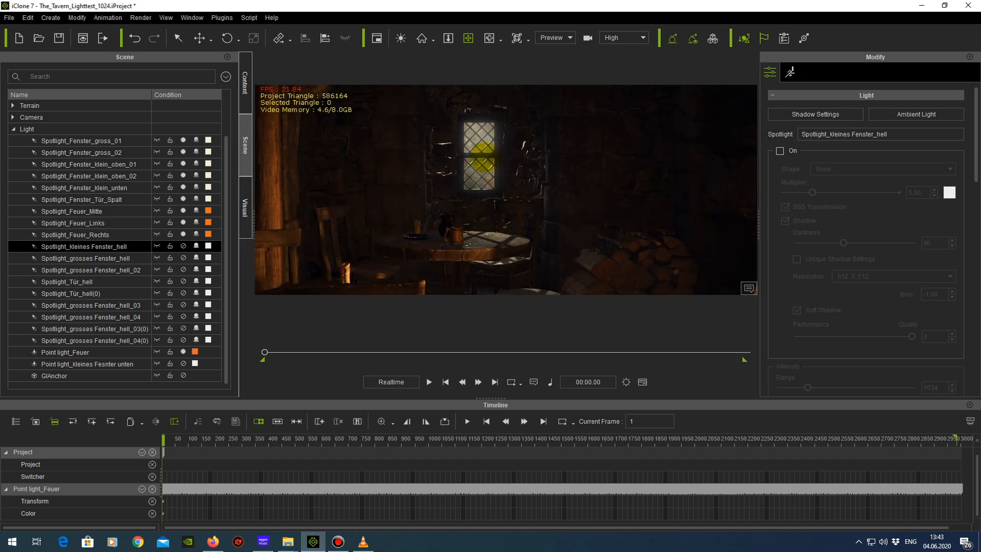
pyautogui.moveTo(459, 237); pyautogui.dragTo(473, 216)
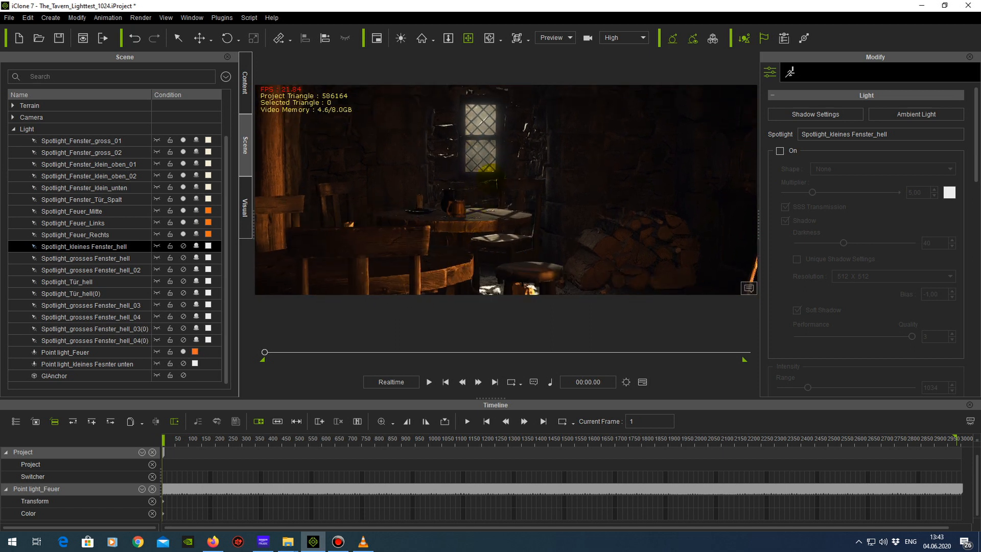
pyautogui.moveTo(491, 175); pyautogui.dragTo(492, 225, button='right')
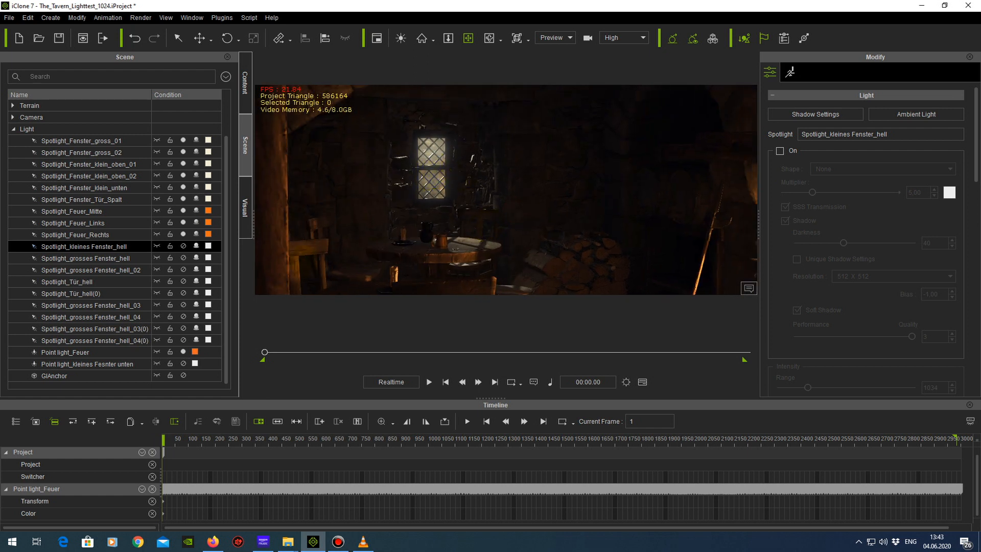
# - Make Spotlight_kleines Fenster_hell visible at the small window and switch the light on
pyautogui.click(157, 245)
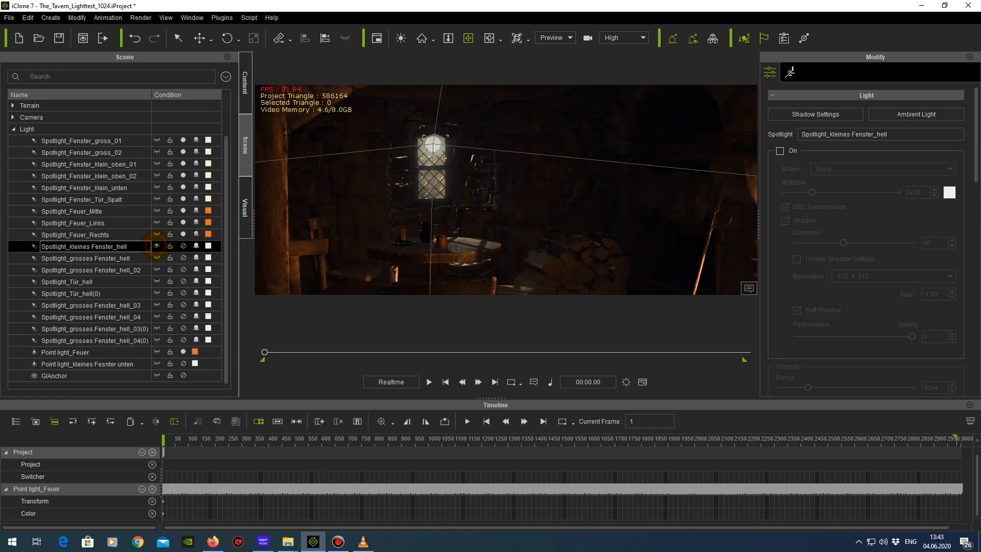
pyautogui.moveTo(394, 208); pyautogui.dragTo(417, 207, button='right')
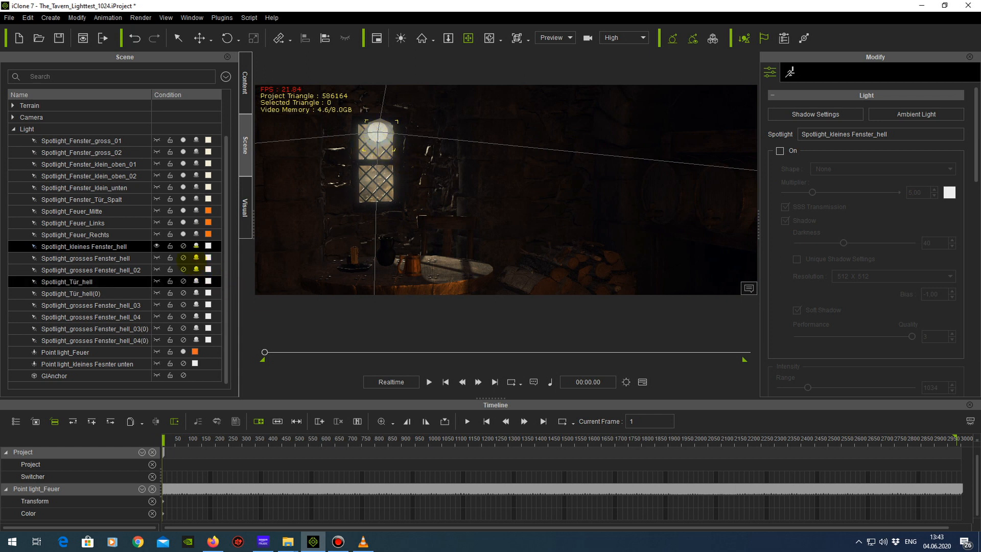
pyautogui.click(183, 245)
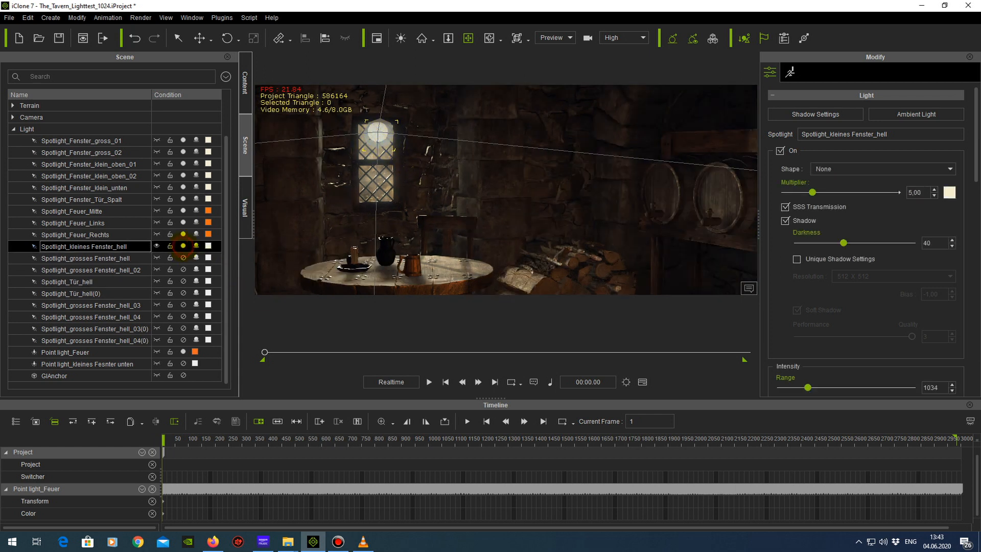
# - Examine Spotlight_kleines Fenster_hell's light on the table, firewood, barrels and stone walls
pyautogui.moveTo(470, 219)
pyautogui.mouseDown(button='right')
pyautogui.moveTo(466, 186)
pyautogui.moveTo(469, 221)
pyautogui.mouseUp(button='right')
pyautogui.moveTo(501, 224)
pyautogui.mouseDown(button='middle')
pyautogui.moveTo(488, 207)
pyautogui.moveTo(509, 221)
pyautogui.mouseUp(button='middle')
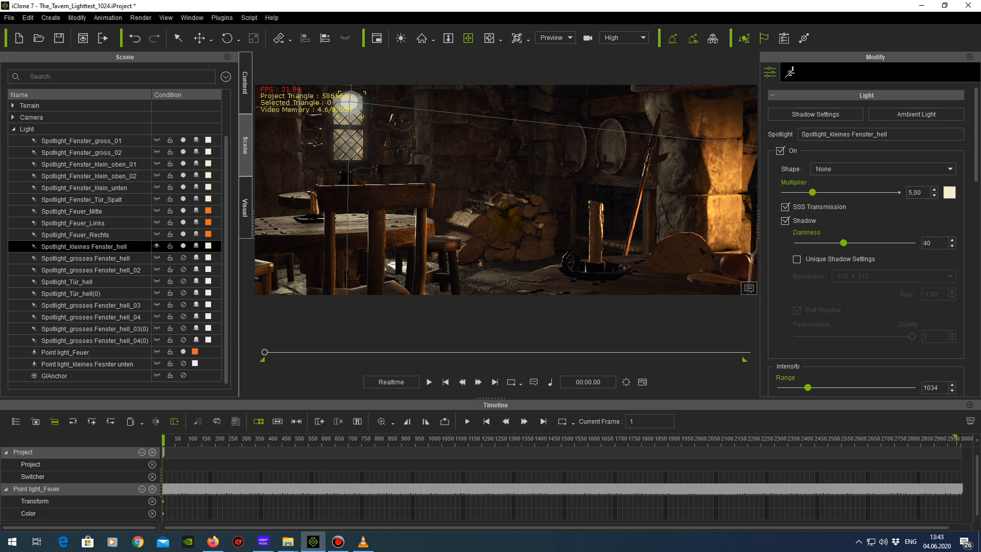
pyautogui.moveTo(507, 220); pyautogui.dragTo(415, 157, button='right')
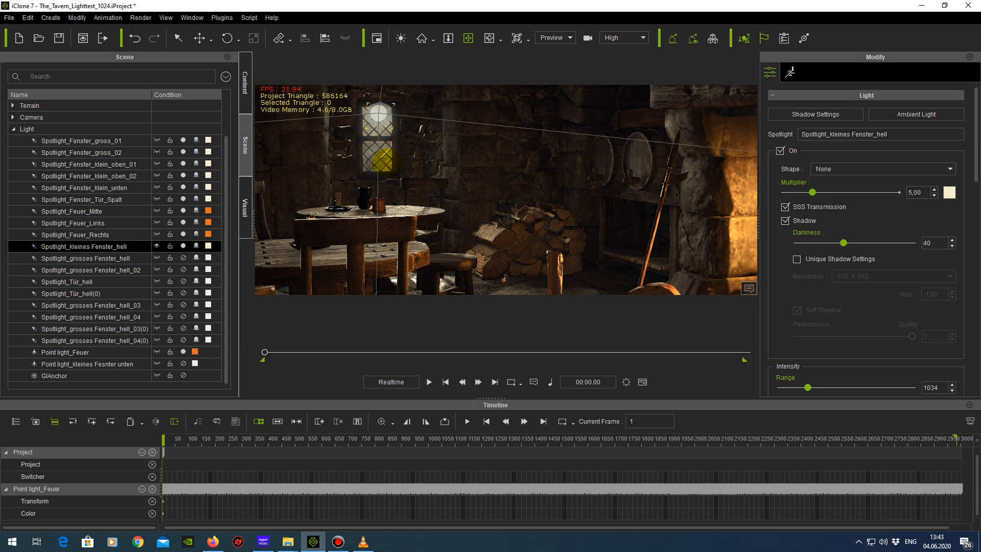
# - Hide Spotlight_kleines Fenster_hell's marker, select Spotlight_grosses Fenster_hell, and switch it on at the large windows
pyautogui.click(156, 247)
pyautogui.keyDown('ctrl'); pyautogui.click(110, 259); pyautogui.keyUp('ctrl')
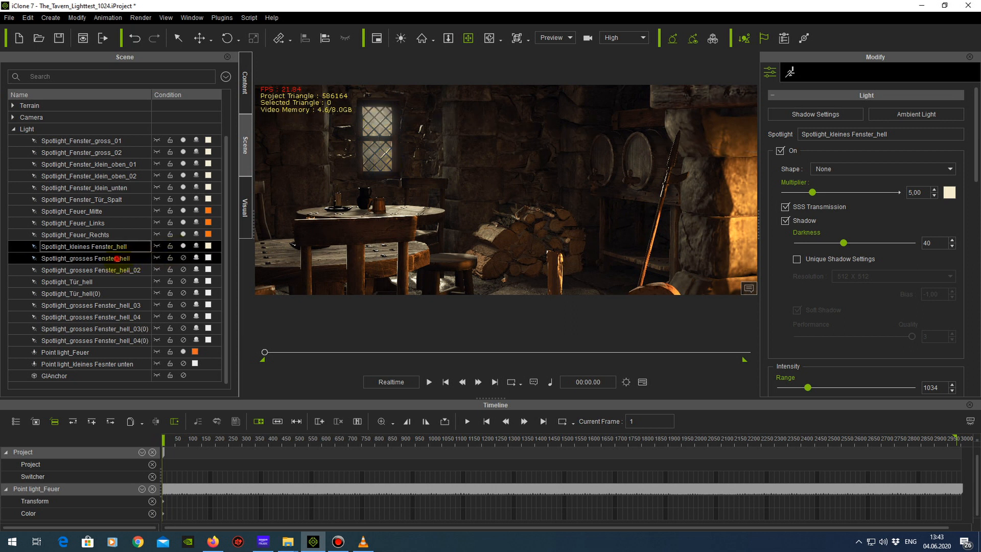
pyautogui.click(116, 259)
pyautogui.moveTo(305, 232); pyautogui.dragTo(463, 235)
pyautogui.moveTo(359, 235); pyautogui.dragTo(490, 236)
pyautogui.moveTo(417, 229)
pyautogui.mouseDown()
pyautogui.moveTo(582, 219)
pyautogui.moveTo(511, 223)
pyautogui.moveTo(457, 248)
pyautogui.mouseUp()
pyautogui.moveTo(429, 190); pyautogui.dragTo(347, 199)
pyautogui.moveTo(449, 256); pyautogui.dragTo(552, 246)
pyautogui.moveTo(510, 183); pyautogui.dragTo(512, 197, button='right')
pyautogui.moveTo(539, 240); pyautogui.dragTo(608, 217)
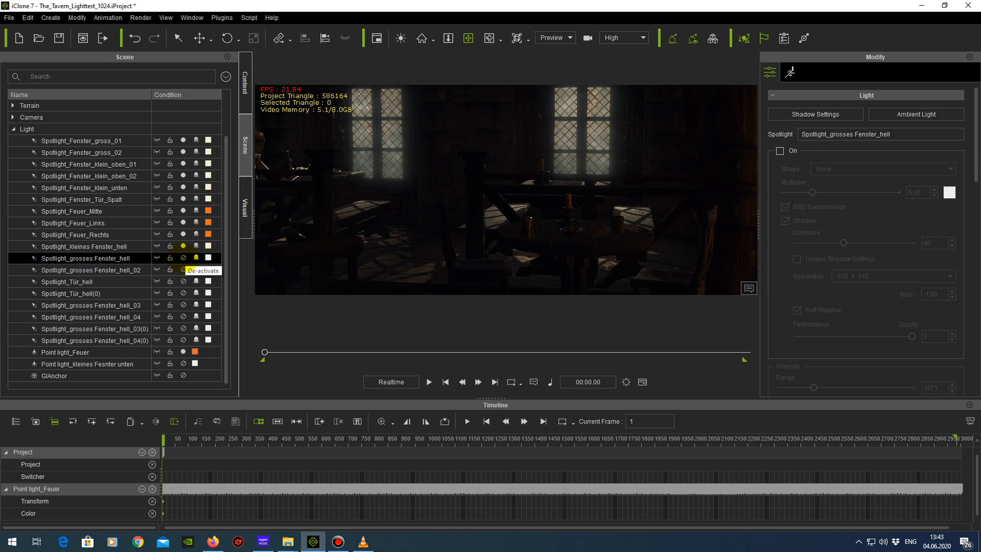
pyautogui.click(183, 258)
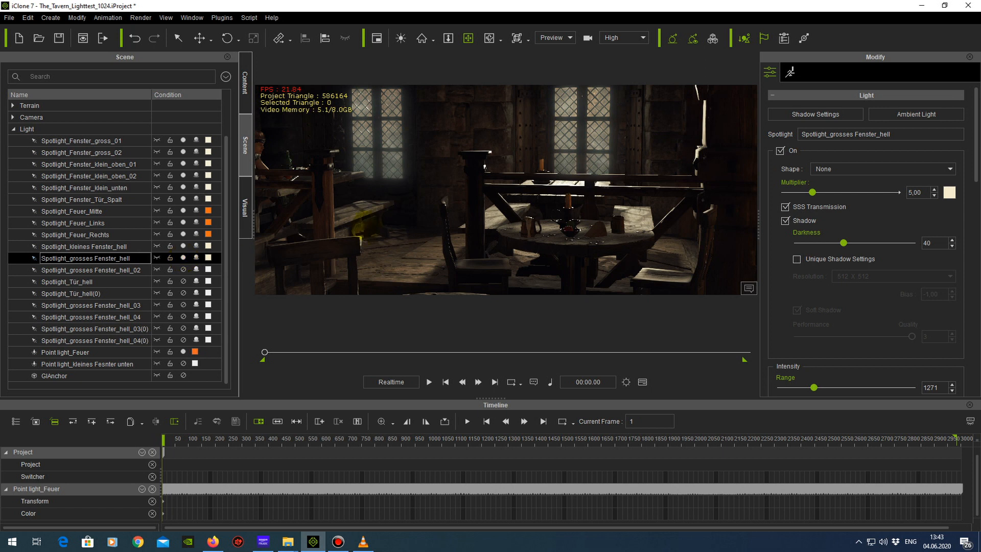
# - Make Spotlight_grosses Fenster_hell and Spotlight_grosses Fenster_hell_02 visible at the large windows and switch the second one on
pyautogui.moveTo(450, 182); pyautogui.dragTo(432, 236, button='middle')
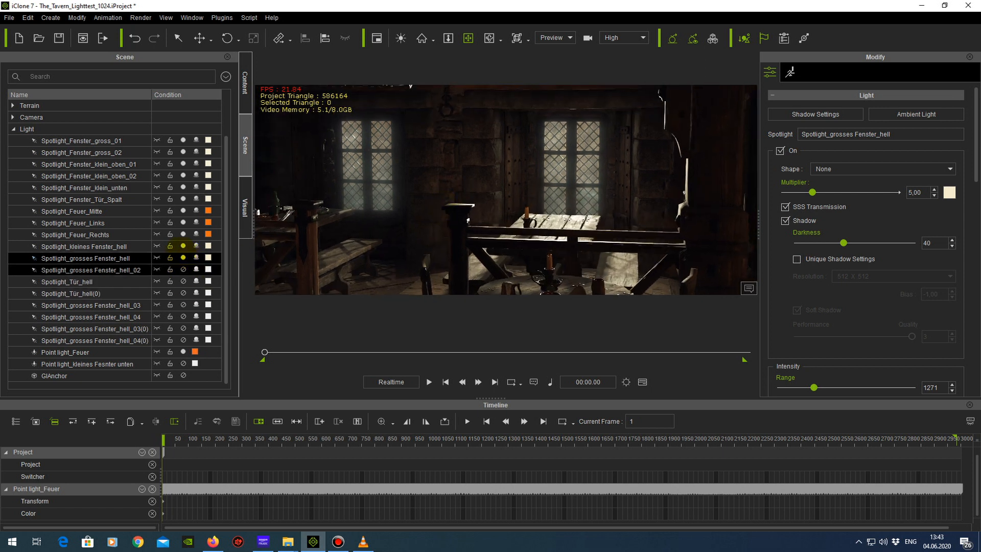
pyautogui.click(156, 258)
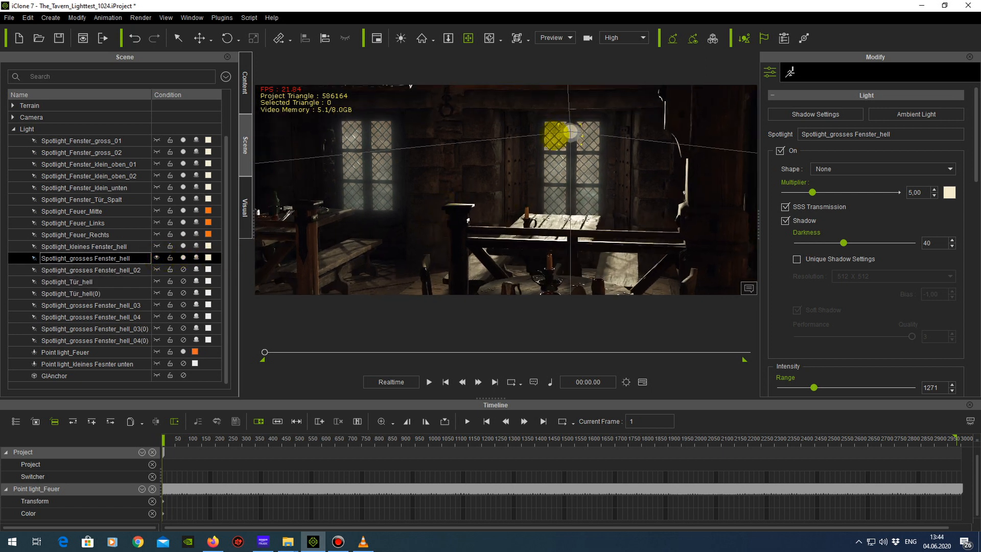
pyautogui.click(156, 269)
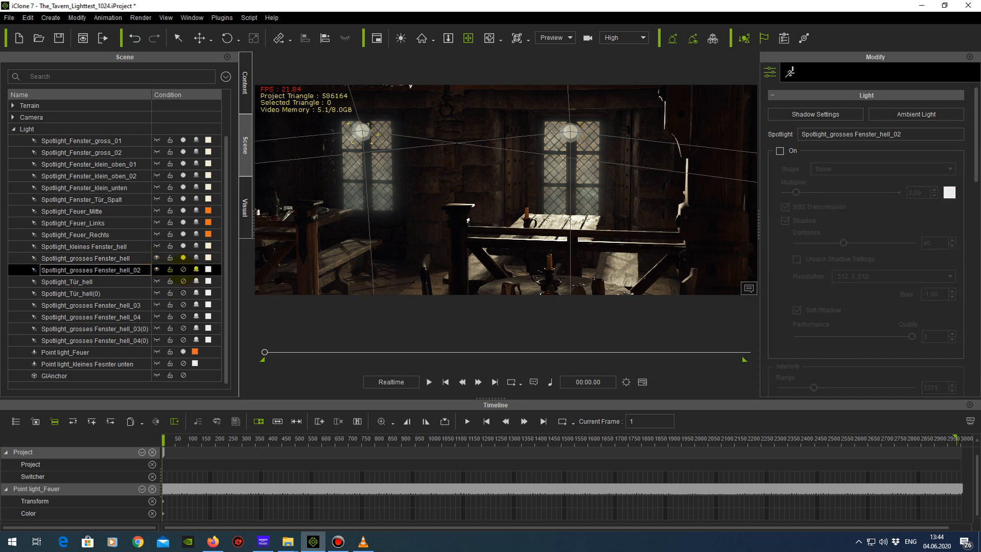
pyautogui.click(183, 269)
# - Examine the large-window light on the tables and chairs, and hide both spotlights' markers
pyautogui.moveTo(410, 225); pyautogui.dragTo(452, 225)
pyautogui.moveTo(479, 221); pyautogui.dragTo(403, 233, button='right')
pyautogui.moveTo(403, 233); pyautogui.dragTo(442, 221)
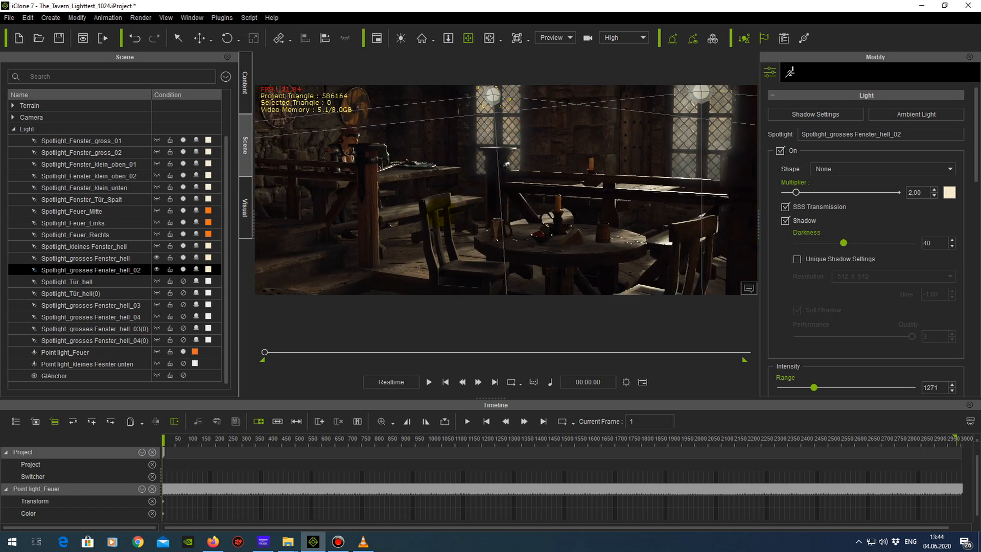
pyautogui.click(157, 257)
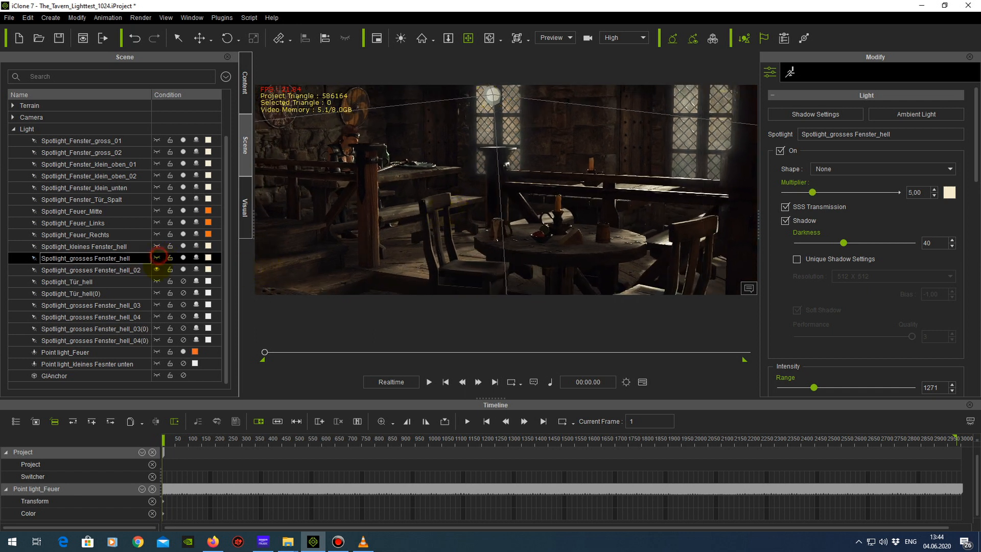
pyautogui.click(157, 269)
# - Select Spotlight_Tür_hell, make it visible at the grated opening above the door, and switch it on
pyautogui.click(87, 282)
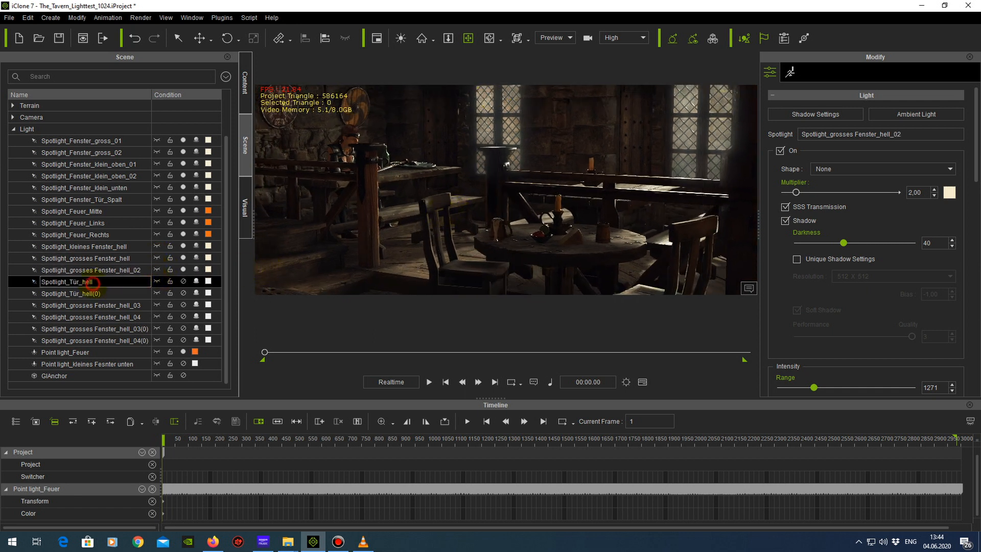
pyautogui.moveTo(689, 181); pyautogui.dragTo(559, 322, button='right')
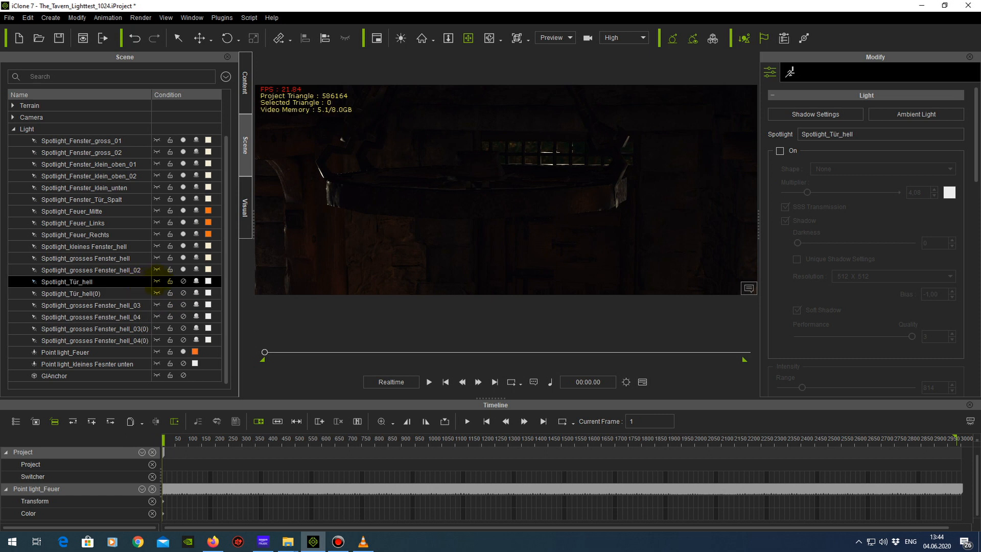
pyautogui.click(157, 281)
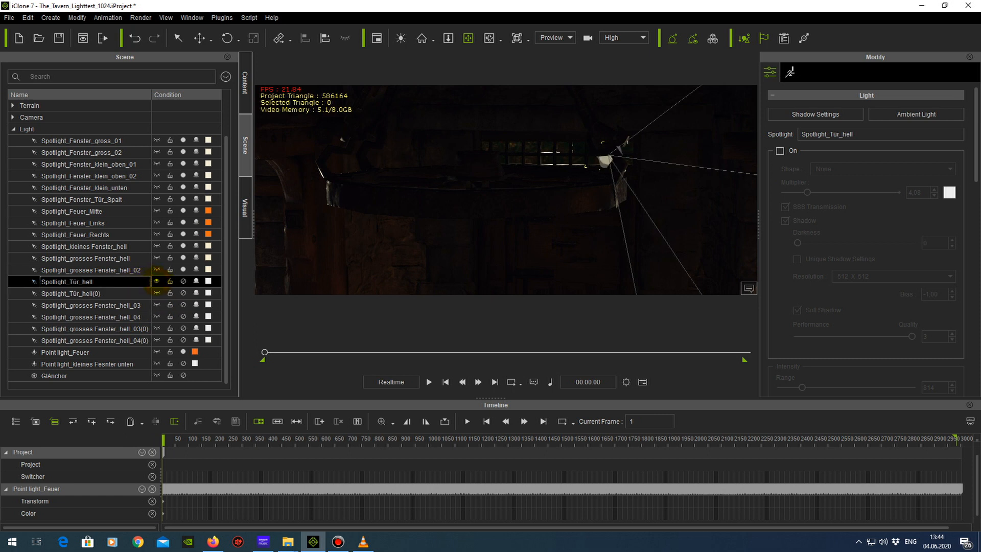
pyautogui.moveTo(506, 236); pyautogui.dragTo(661, 224, button='right')
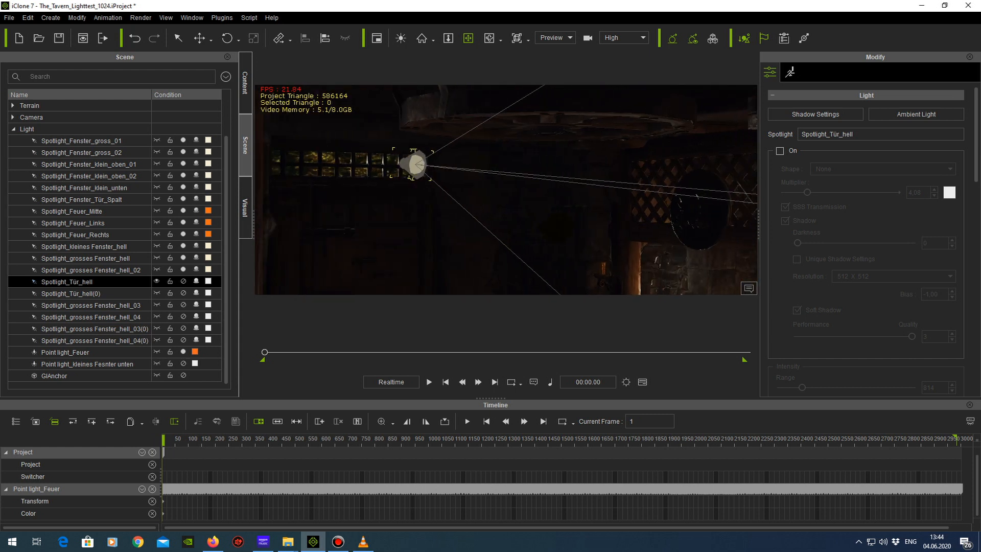
pyautogui.click(183, 281)
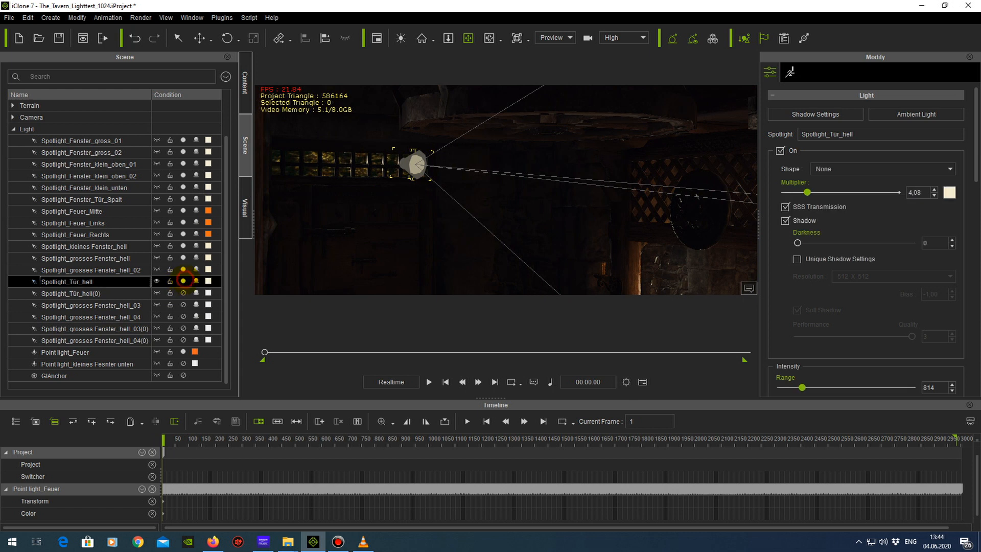
# - Make Spotlight_Tür_hell(0) visible at the other end of the door's grated opening and switch it on
pyautogui.moveTo(658, 241); pyautogui.dragTo(552, 236, button='middle')
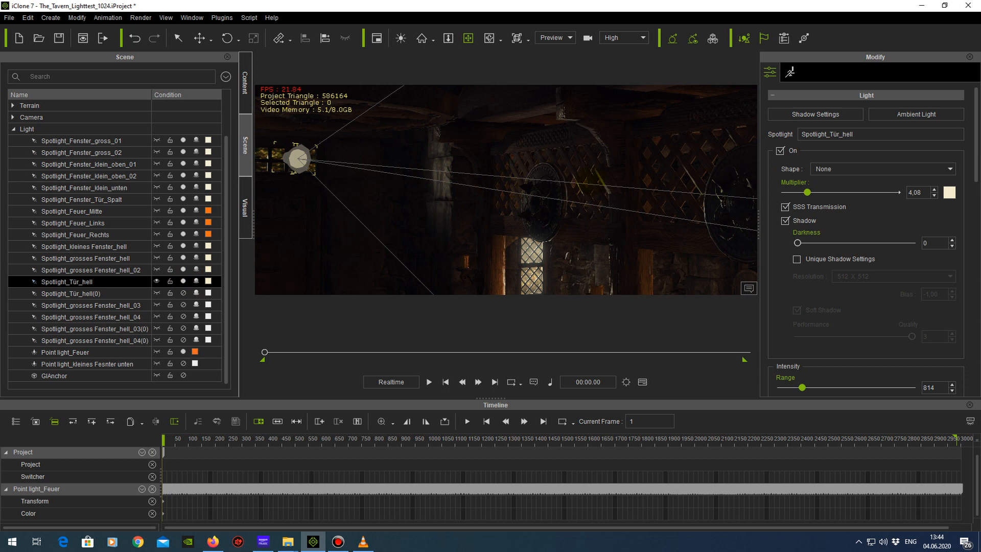
pyautogui.moveTo(483, 212); pyautogui.dragTo(327, 217, button='right')
pyautogui.moveTo(327, 217); pyautogui.dragTo(503, 221, button='middle')
pyautogui.moveTo(504, 220); pyautogui.dragTo(472, 222, button='right')
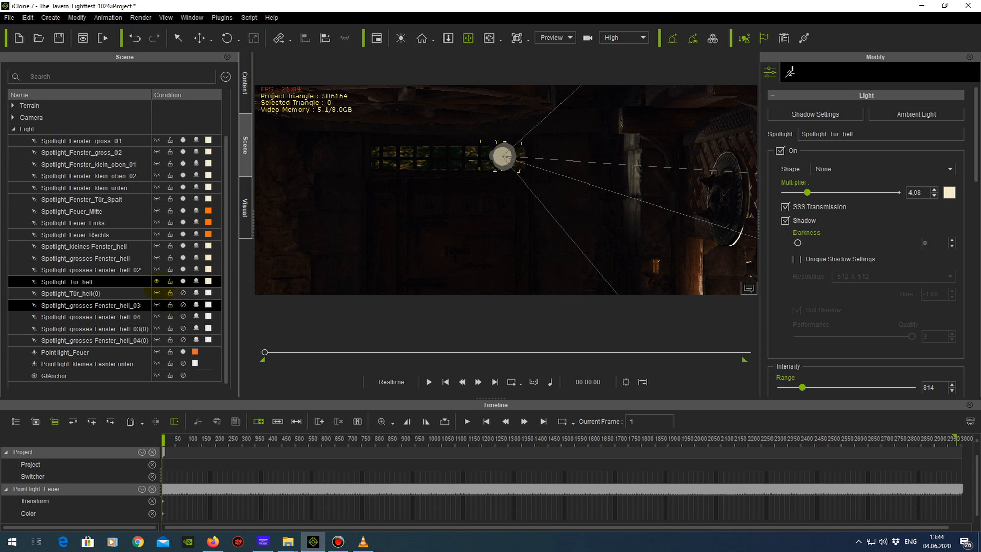
pyautogui.click(157, 293)
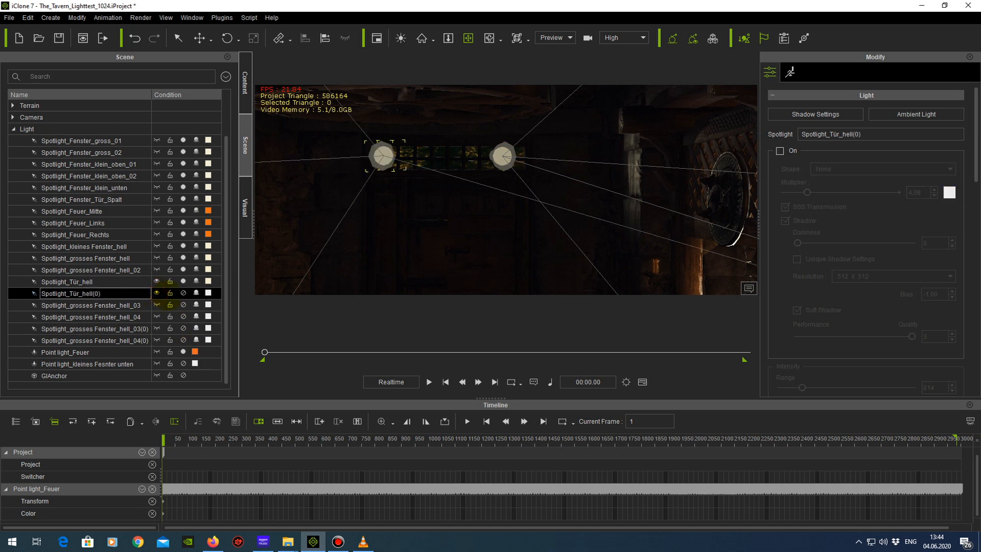
pyautogui.click(183, 293)
# - Examine the two door spotlights and the surrounding walls and beams from several angles
pyautogui.moveTo(445, 223); pyautogui.dragTo(406, 233, button='right')
pyautogui.moveTo(406, 233); pyautogui.dragTo(510, 234)
pyautogui.moveTo(509, 234); pyautogui.dragTo(483, 233, button='right')
pyautogui.moveTo(397, 220); pyautogui.dragTo(403, 181, button='right')
pyautogui.moveTo(403, 181); pyautogui.dragTo(456, 214)
pyautogui.moveTo(456, 214); pyautogui.dragTo(438, 214, button='right')
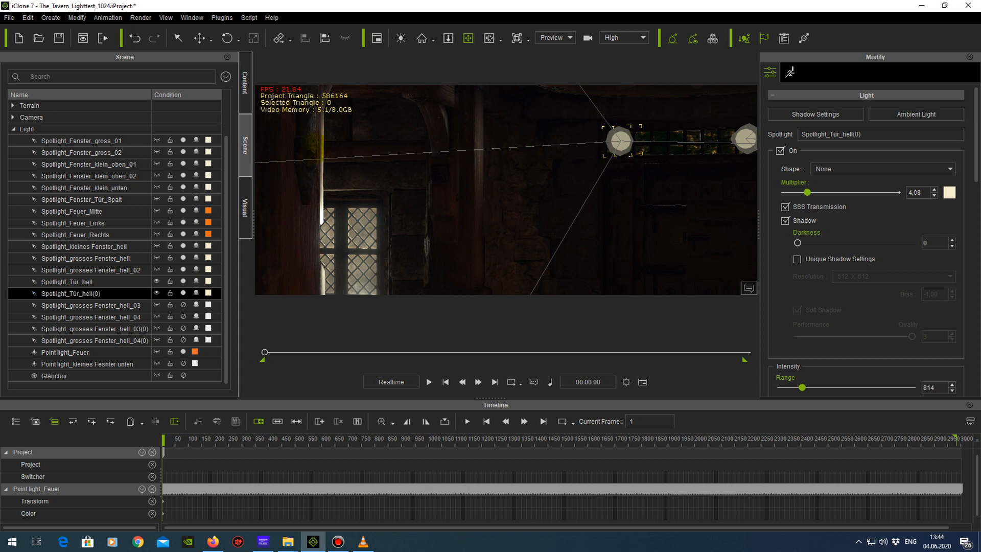
pyautogui.moveTo(362, 229); pyautogui.dragTo(370, 261, button='right')
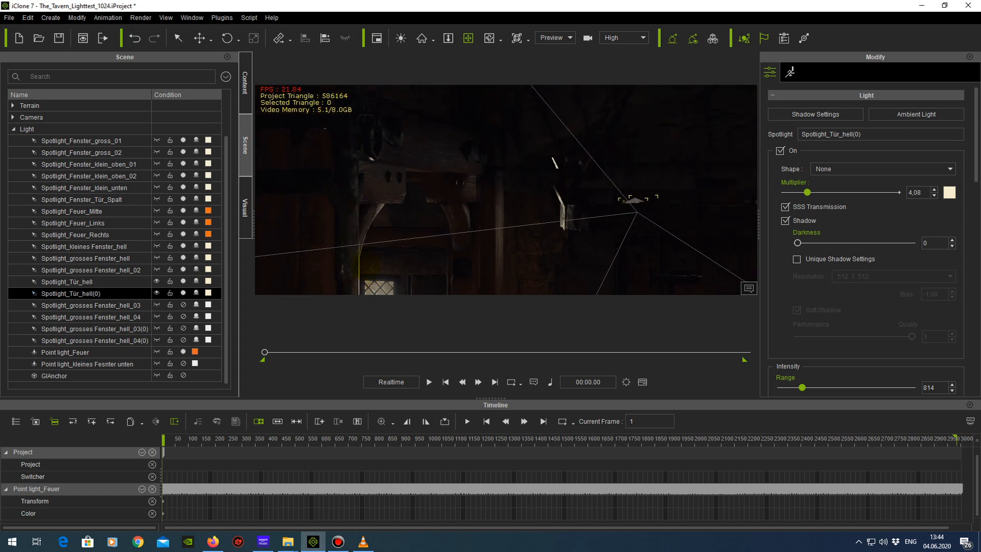
pyautogui.moveTo(485, 235); pyautogui.dragTo(454, 185, button='right')
pyautogui.moveTo(637, 176); pyautogui.dragTo(595, 200, button='right')
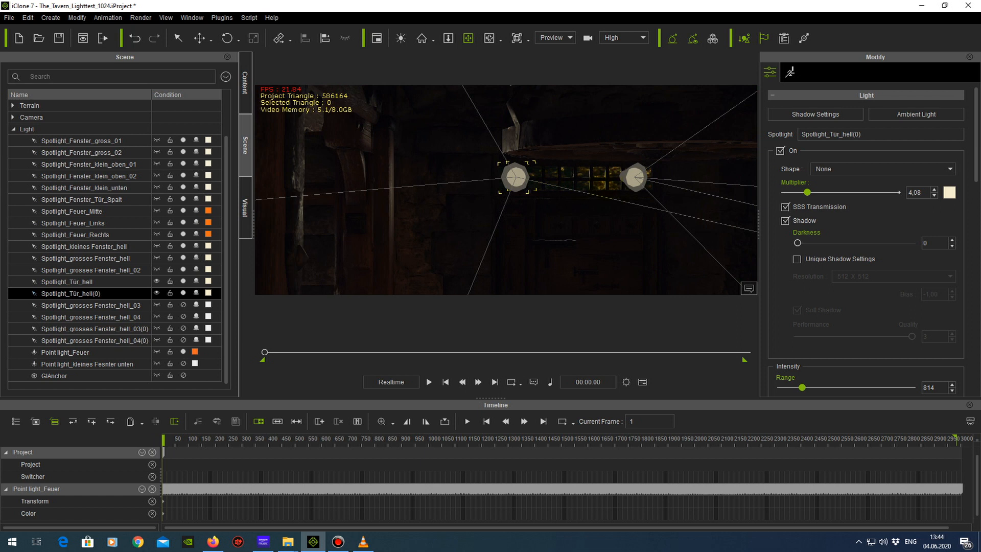
pyautogui.moveTo(574, 235); pyautogui.dragTo(539, 217, button='right')
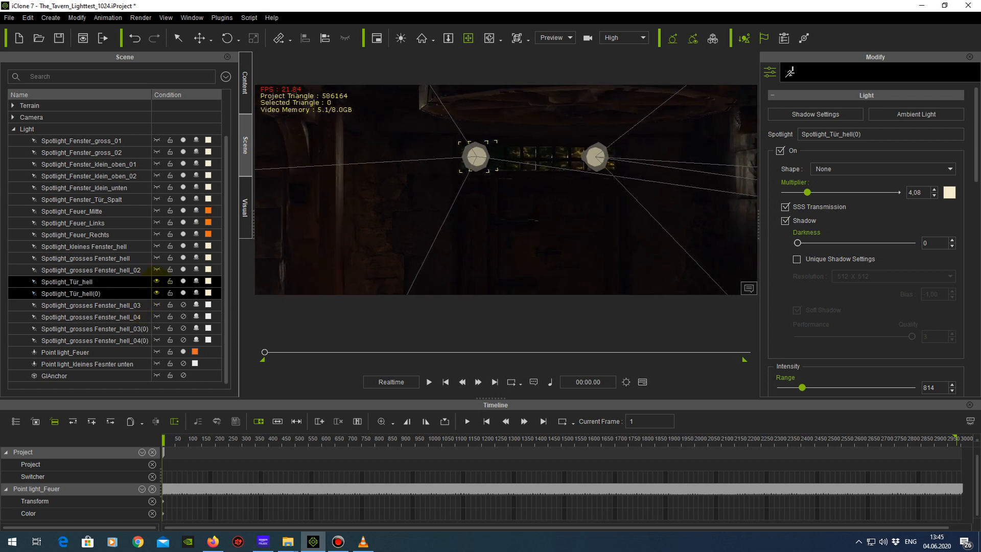
# - Hide both door spotlights' markers, select Spotlight_grosses Fenster_hell_03, and frame the large window beside the seated figure
pyautogui.click(156, 281)
pyautogui.click(156, 293)
pyautogui.click(148, 306)
pyautogui.moveTo(544, 213); pyautogui.dragTo(516, 209, button='right')
pyautogui.moveTo(516, 208); pyautogui.dragTo(515, 222, button='middle')
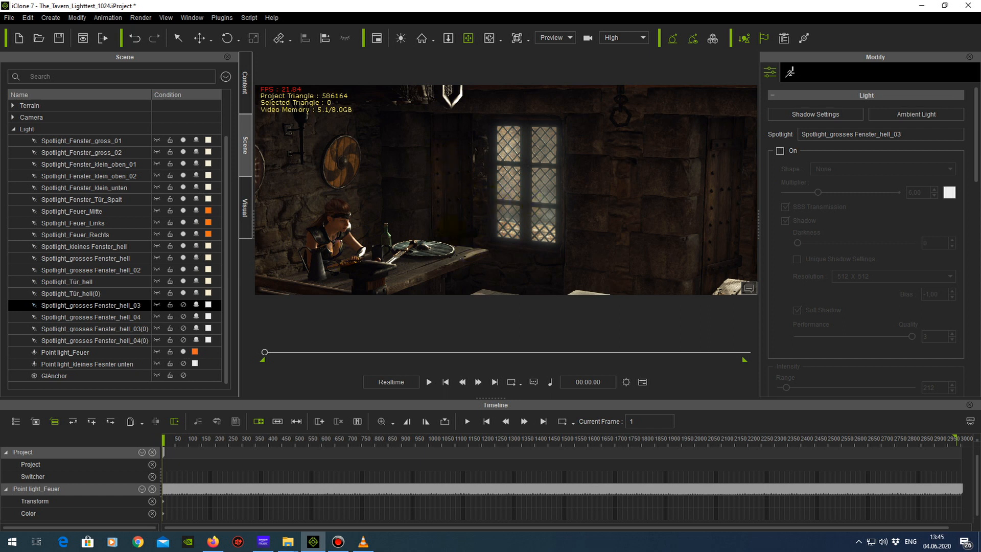
pyautogui.moveTo(466, 213)
pyautogui.mouseDown(button='right')
pyautogui.moveTo(556, 214)
pyautogui.moveTo(483, 220)
pyautogui.mouseUp(button='right')
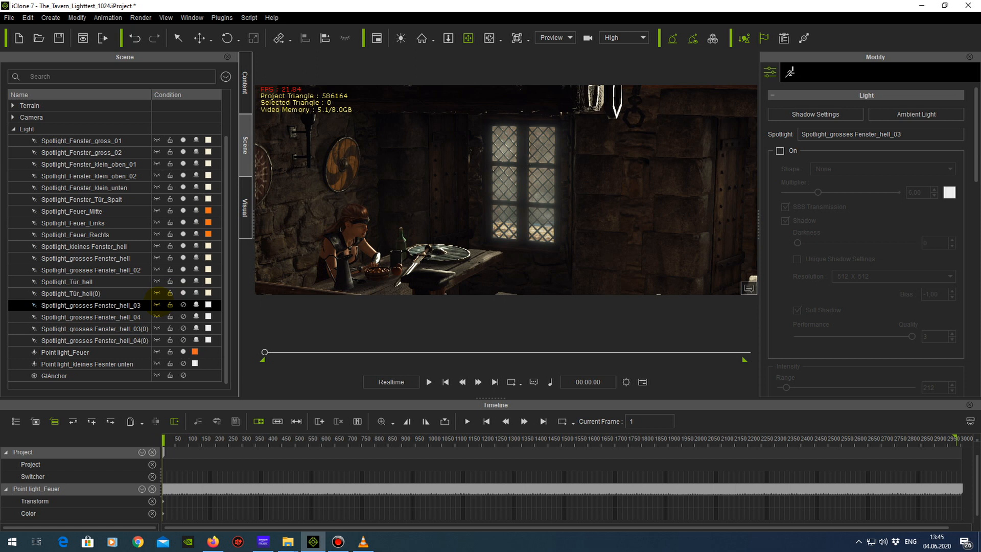
# - Make Spotlight_grosses Fenster_hell_03 and Spotlight_grosses Fenster_hell_04 visible and switch both on
pyautogui.click(157, 305)
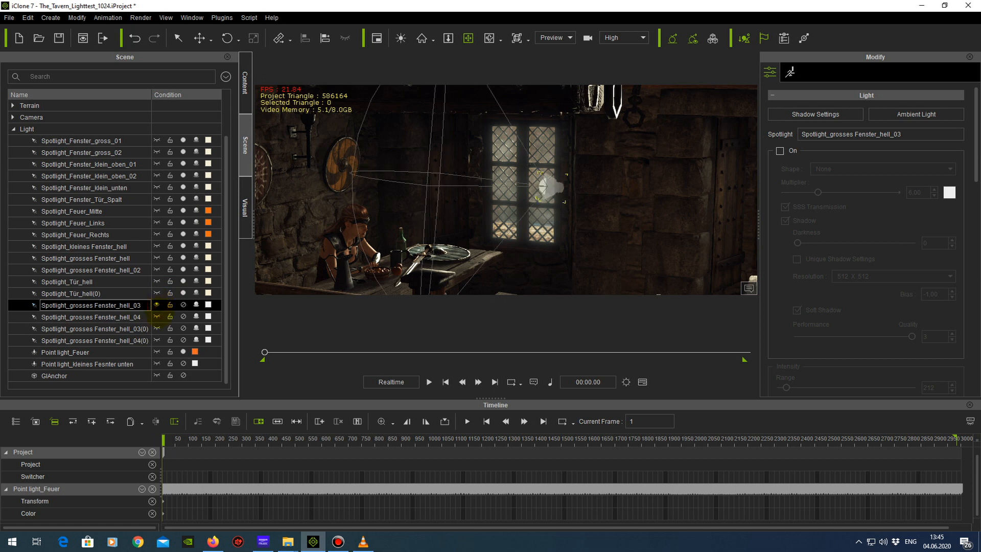
pyautogui.click(156, 317)
pyautogui.moveTo(517, 220); pyautogui.dragTo(547, 222, button='right')
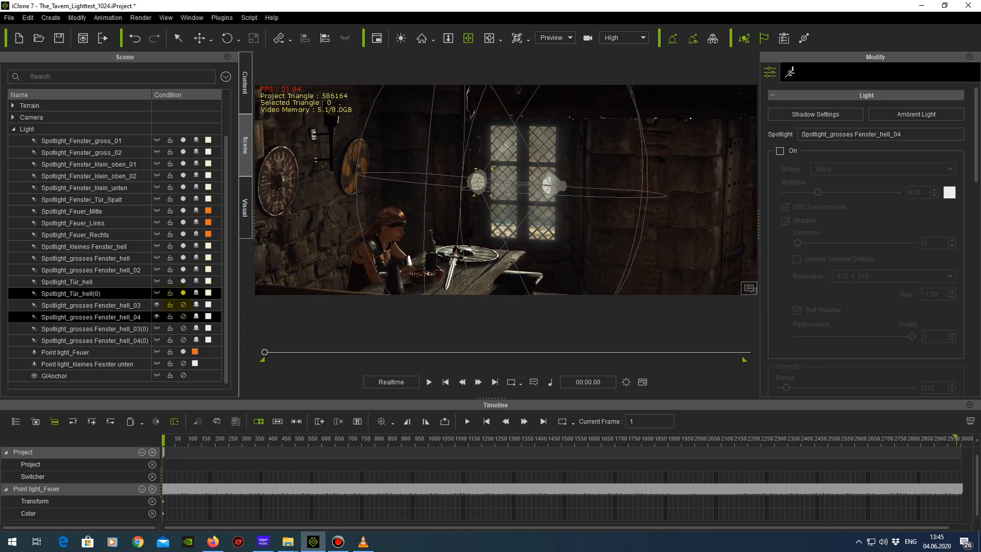
pyautogui.click(183, 304)
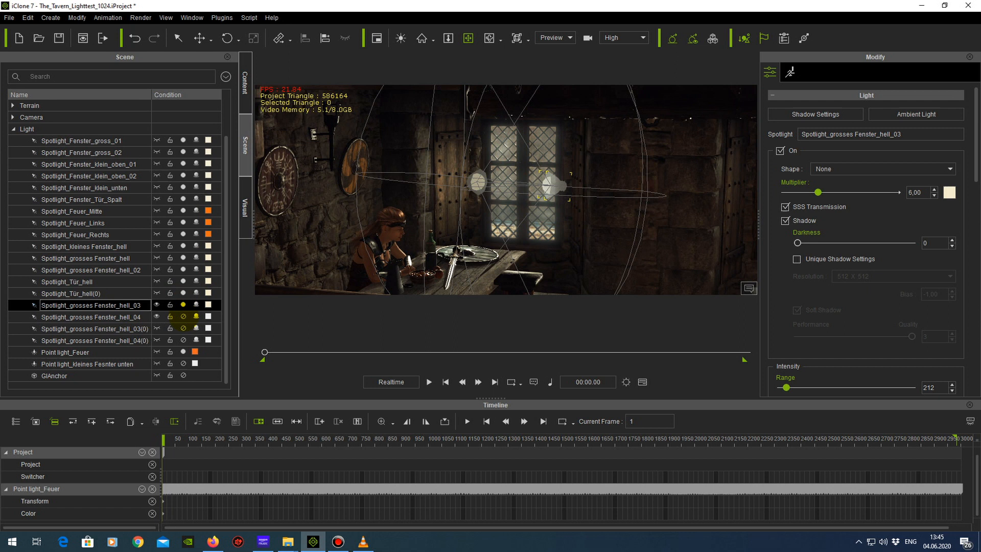
pyautogui.click(183, 316)
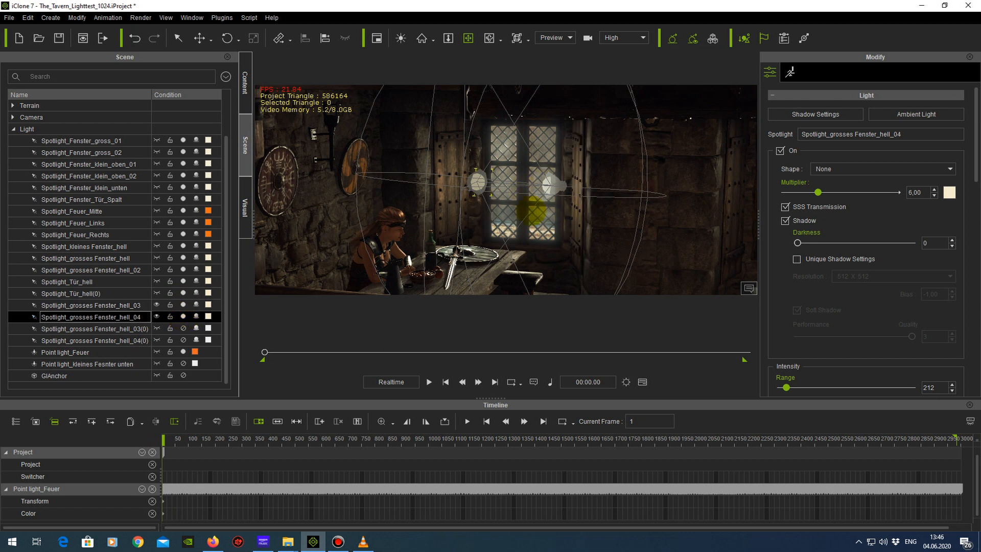
pyautogui.moveTo(503, 215); pyautogui.dragTo(538, 216, button='right')
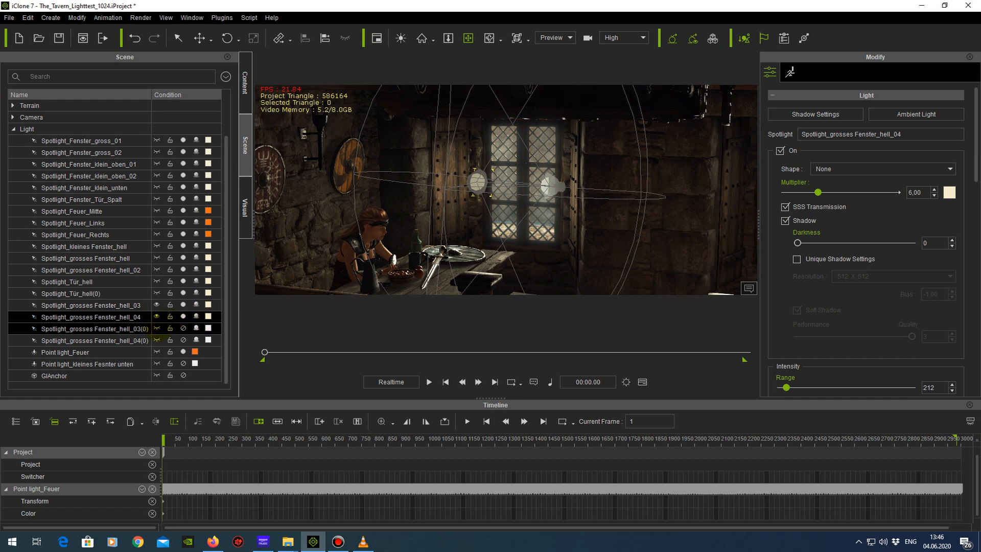
# - Show Spotlight_grosses Fenster_hell_03(0) and Spotlight_grosses Fenster_hell_04(0) at the second large window and switch both on
pyautogui.click(583, 239)
pyautogui.moveTo(573, 225); pyautogui.dragTo(416, 206)
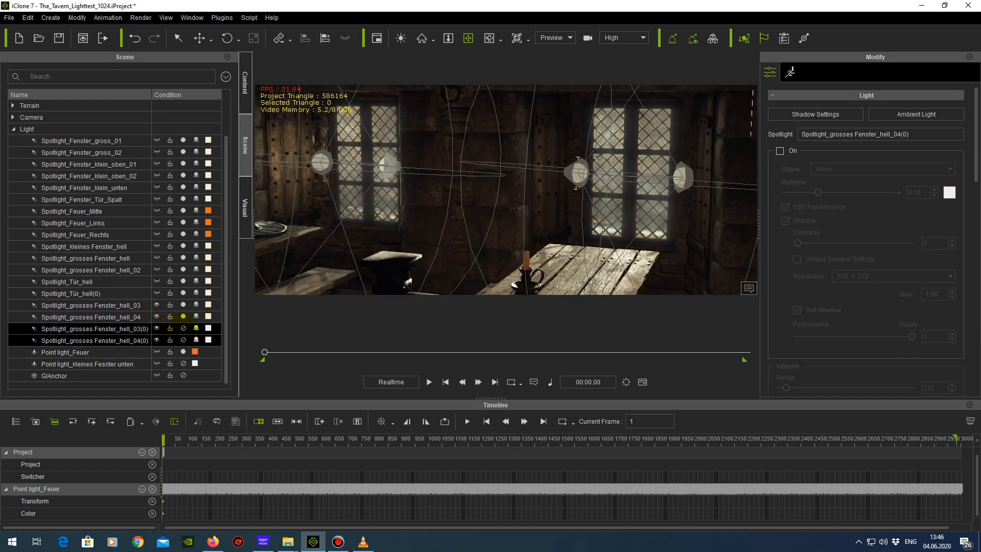
pyautogui.click(182, 327)
pyautogui.click(183, 340)
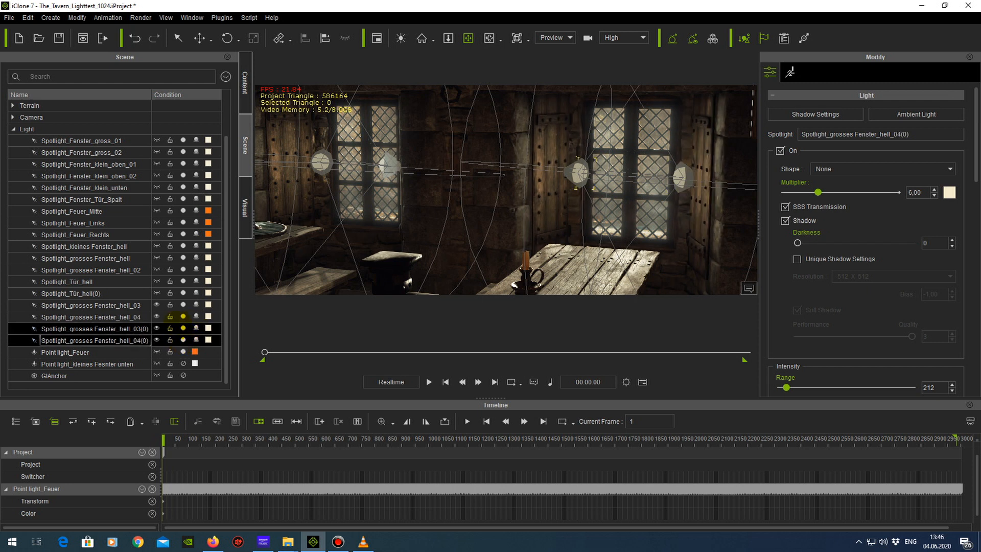
pyautogui.moveTo(552, 214); pyautogui.dragTo(497, 216)
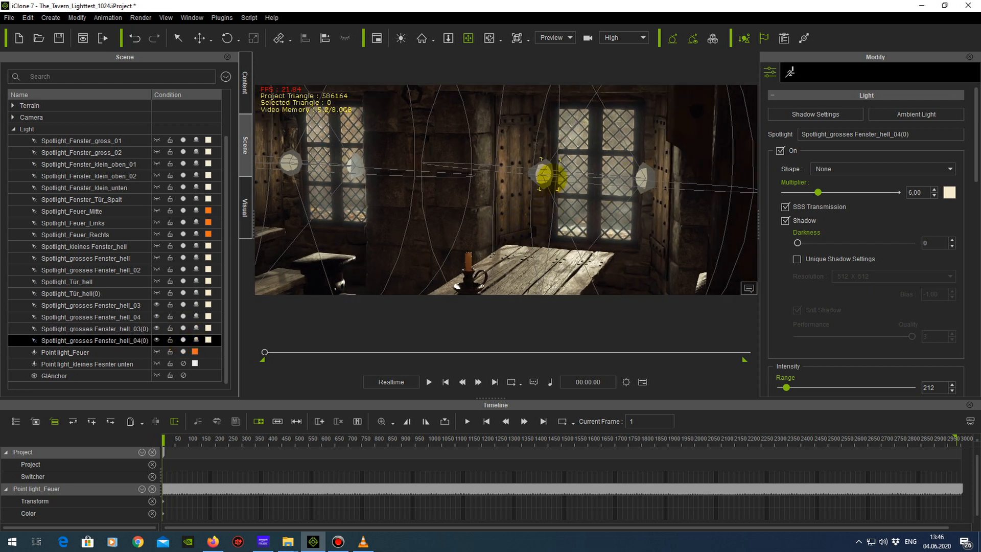
# - Hide the markers of the four large-window spotlights hell_03, hell_04, hell_03(0) and hell_04(0)
pyautogui.click(157, 305)
pyautogui.click(157, 317)
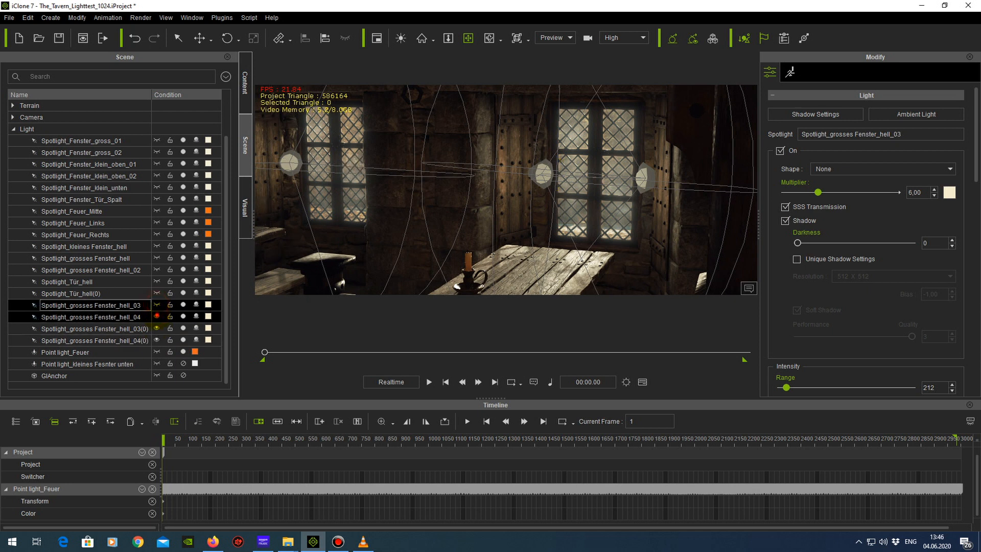
pyautogui.click(157, 328)
pyautogui.click(157, 340)
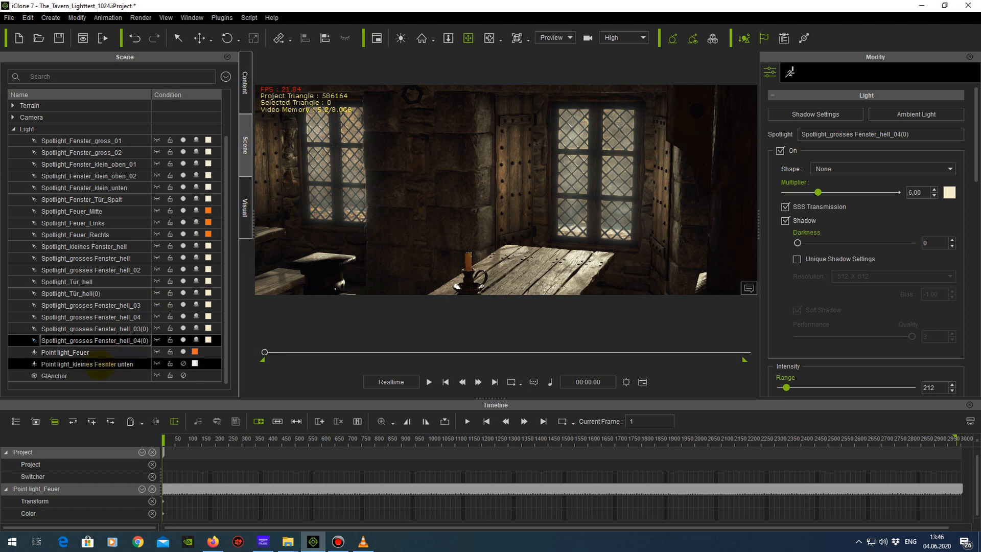
# - Select Point light_kleines Fesnter unten, frame the small window behind the round table, and show the light's marker
pyautogui.click(97, 365)
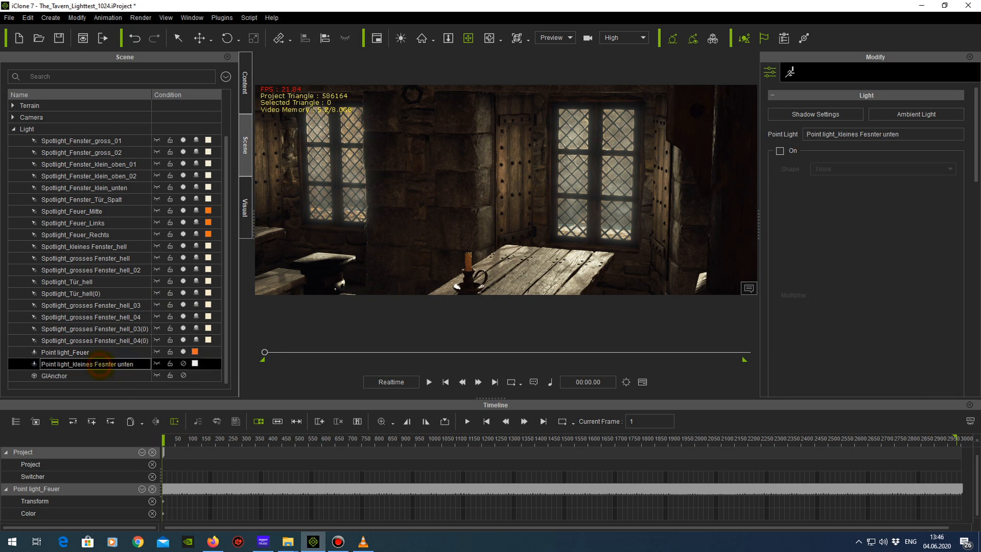
pyautogui.moveTo(536, 229); pyautogui.dragTo(327, 197)
pyautogui.moveTo(553, 201); pyautogui.dragTo(383, 174)
pyautogui.moveTo(551, 165); pyautogui.dragTo(429, 171)
pyautogui.moveTo(674, 196); pyautogui.dragTo(455, 178)
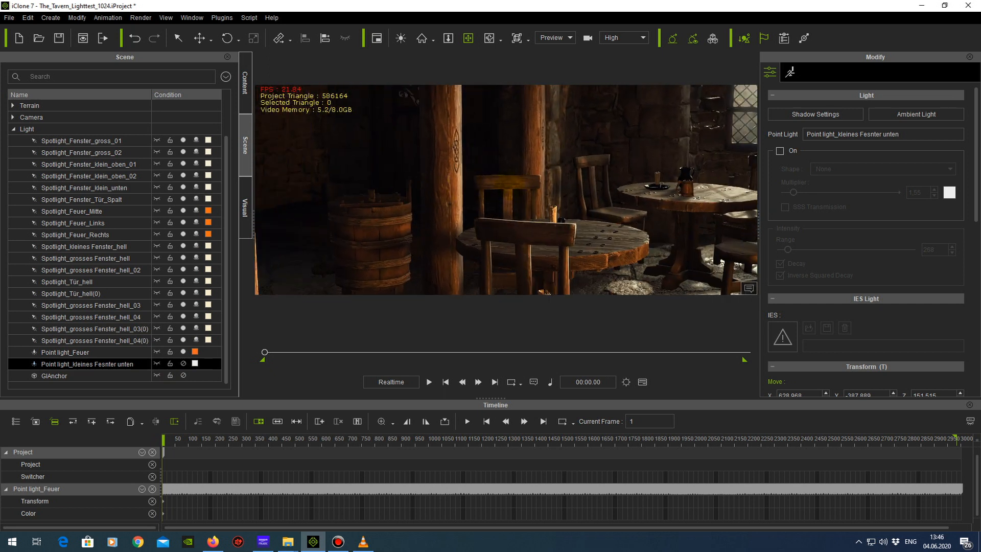
pyautogui.moveTo(565, 191); pyautogui.dragTo(437, 255)
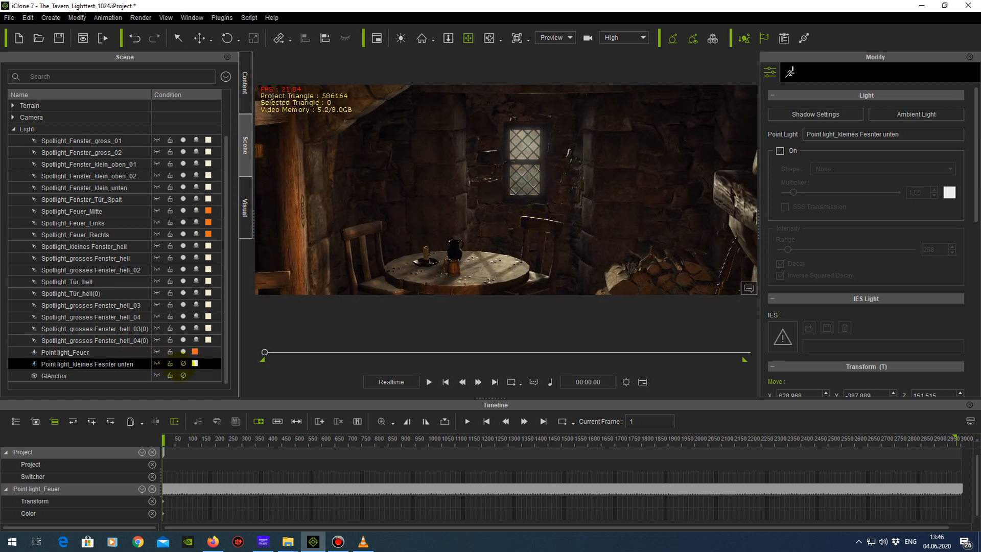
pyautogui.click(157, 364)
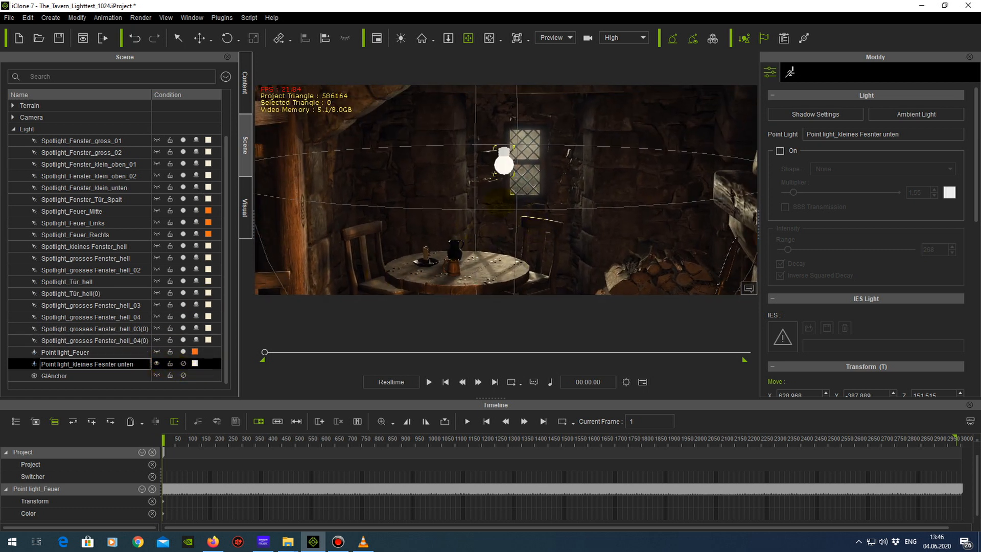
pyautogui.moveTo(499, 203); pyautogui.dragTo(504, 215, button='right')
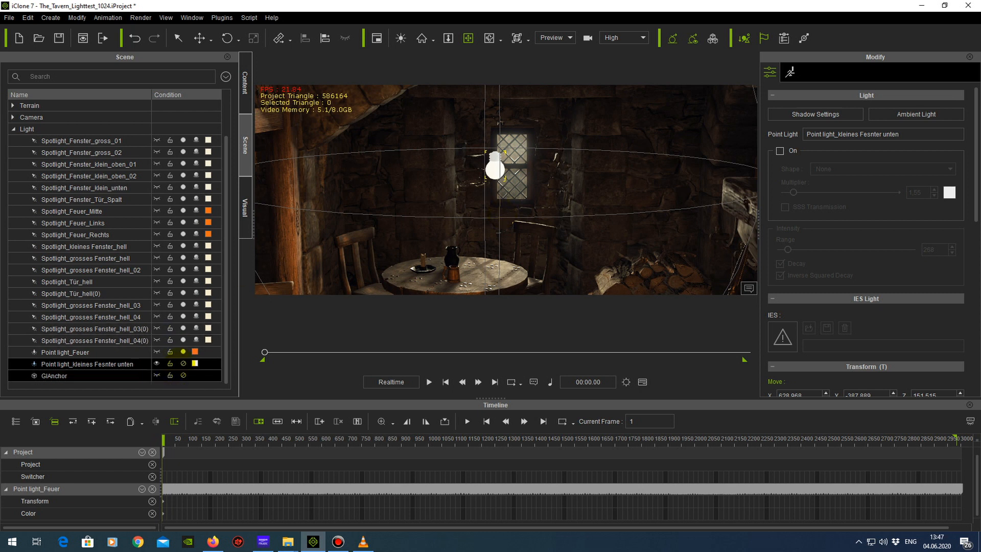
# - Switch on Point light_kleines Fesnter unten and hide its marker
pyautogui.click(183, 363)
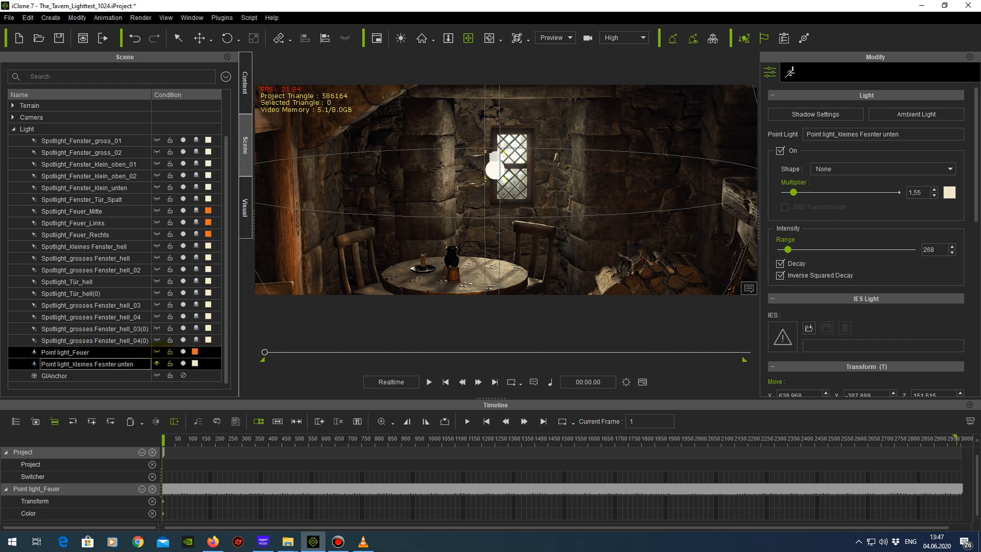
pyautogui.click(157, 363)
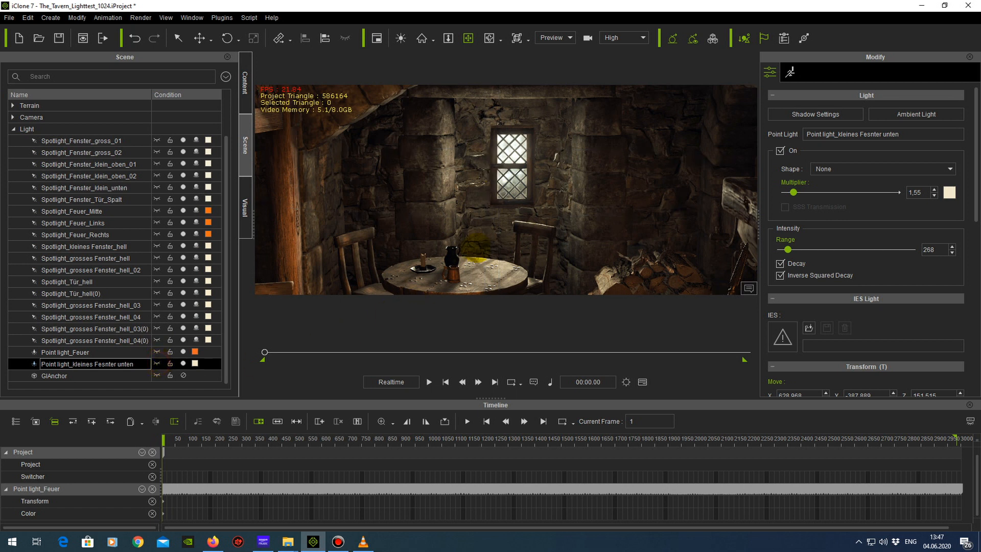
pyautogui.moveTo(497, 220); pyautogui.dragTo(517, 215)
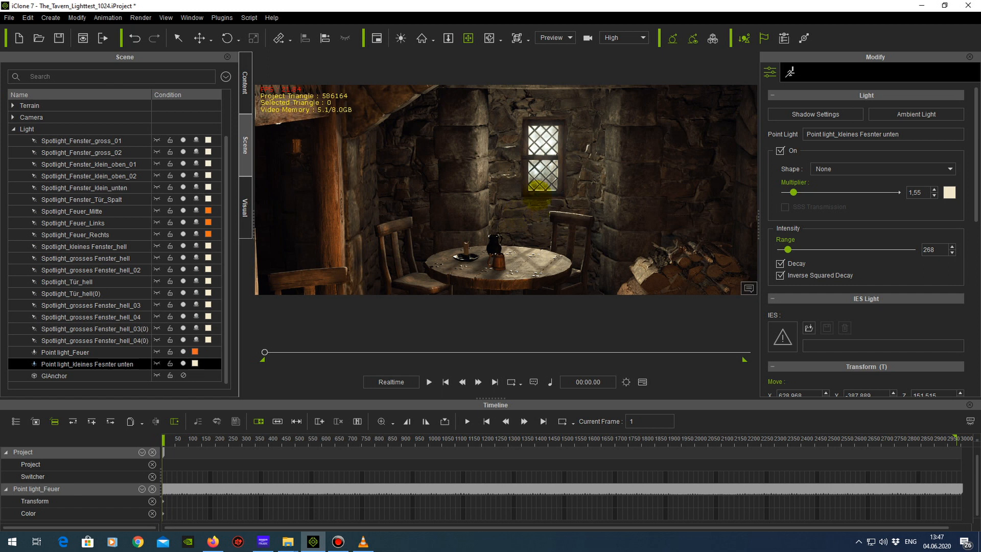
# - Examine the lit tavern from the small-window corner across to the seated figure and the large windows
pyautogui.scroll(-3, 536, 207)
pyautogui.moveTo(541, 233); pyautogui.dragTo(544, 207)
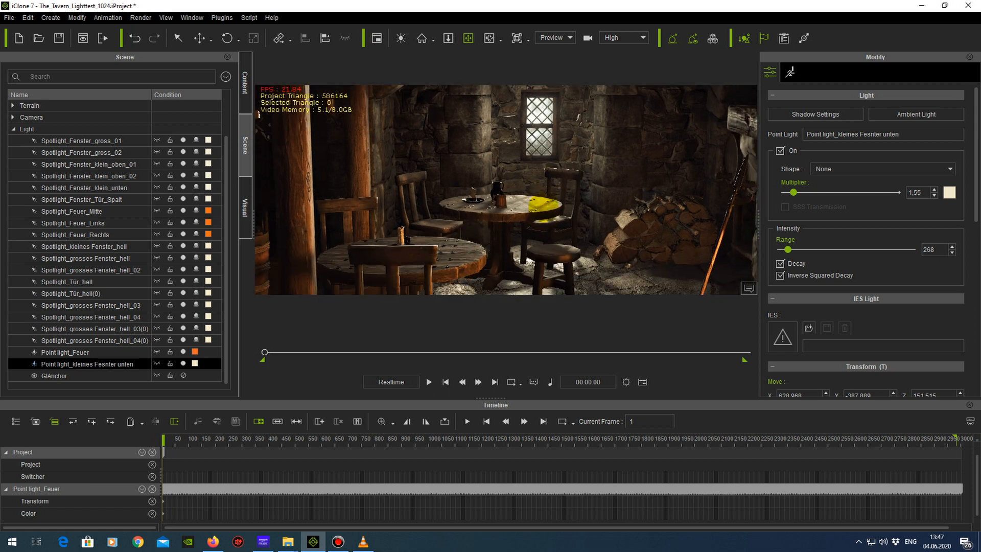
pyautogui.moveTo(544, 208); pyautogui.dragTo(543, 206, button='middle')
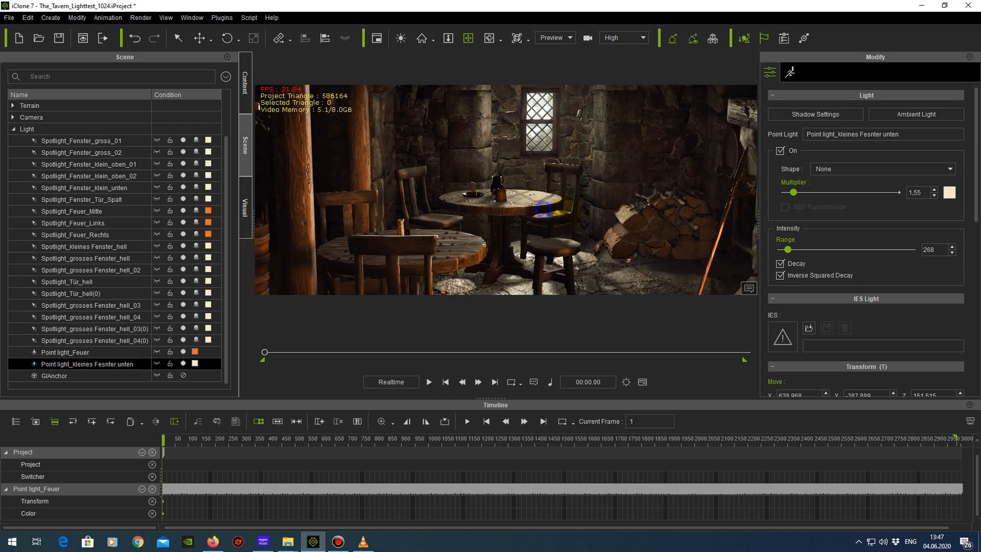
pyautogui.moveTo(543, 206); pyautogui.dragTo(566, 204, button='right')
pyautogui.moveTo(563, 205); pyautogui.dragTo(538, 205, button='middle')
pyautogui.moveTo(527, 199); pyautogui.dragTo(456, 219, button='right')
pyautogui.moveTo(582, 211); pyautogui.dragTo(545, 209, button='middle')
pyautogui.moveTo(424, 208); pyautogui.dragTo(557, 217, button='right')
# - Deactivate all post effects and inspect the table with the seated figure up close without them
pyautogui.click(244, 198)
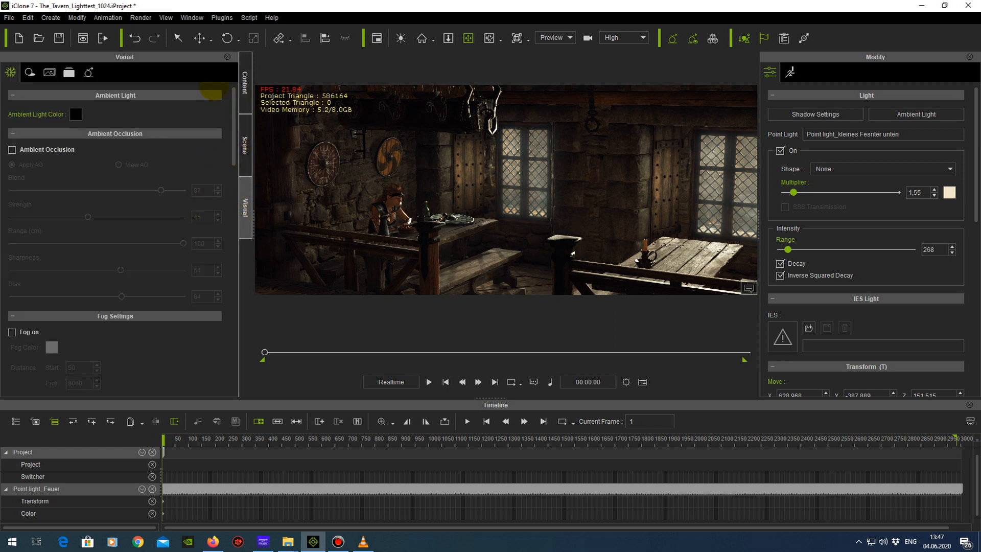
pyautogui.click(69, 72)
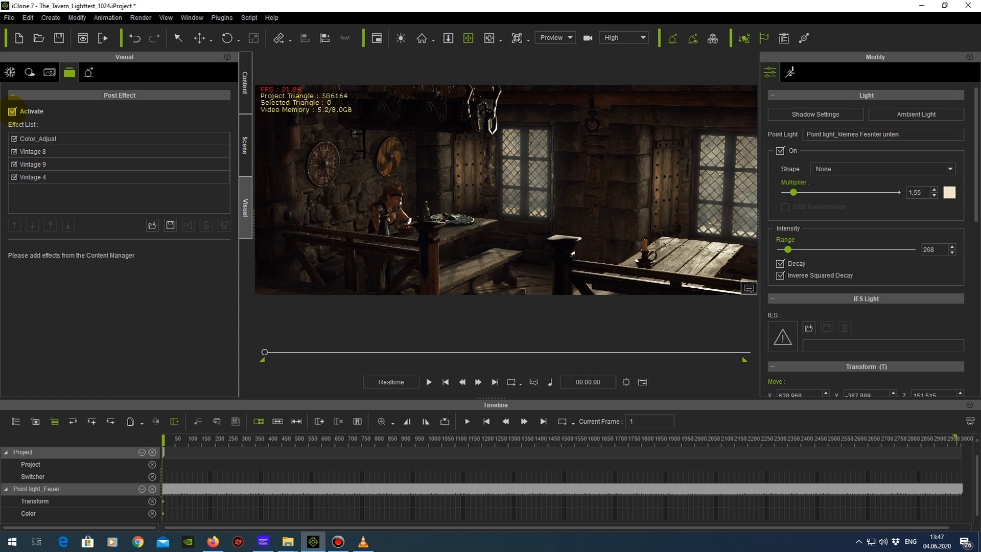
pyautogui.click(12, 111)
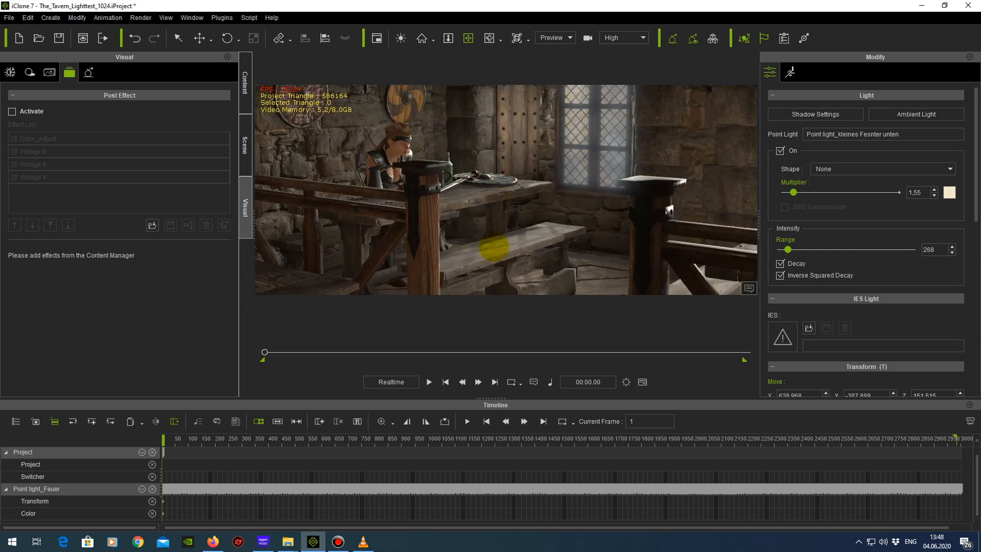
pyautogui.click(505, 224)
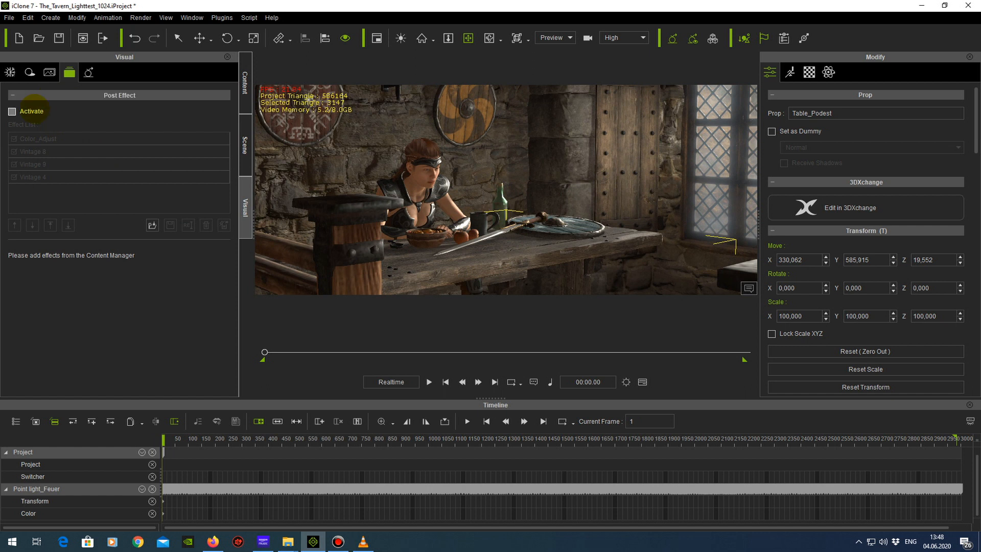
# - Reactivate the post effects and disable Vintage 8, Vintage 9, Vintage 4 and Color_Adjust individually
pyautogui.click(12, 112)
pyautogui.click(14, 151)
pyautogui.click(14, 164)
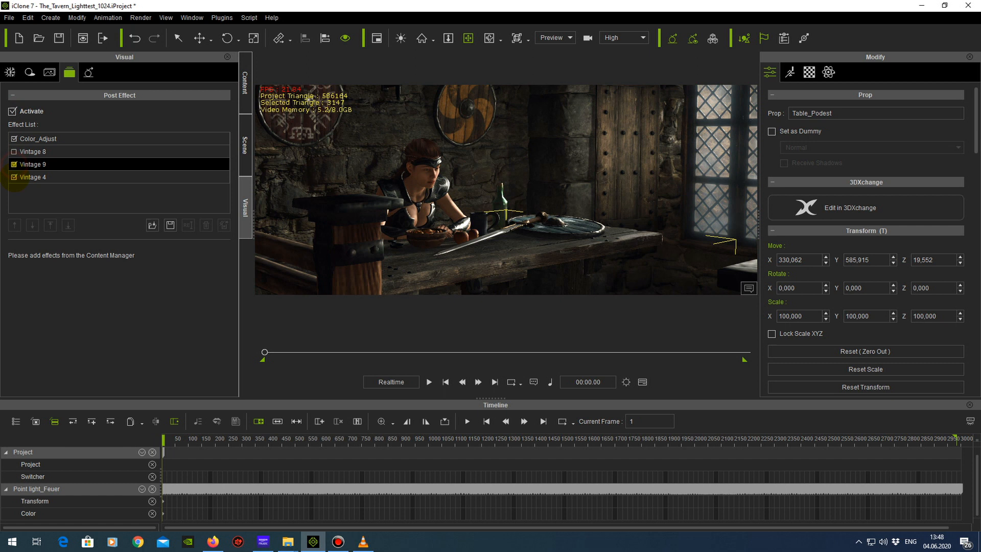
pyautogui.click(14, 177)
pyautogui.click(10, 138)
pyautogui.click(14, 139)
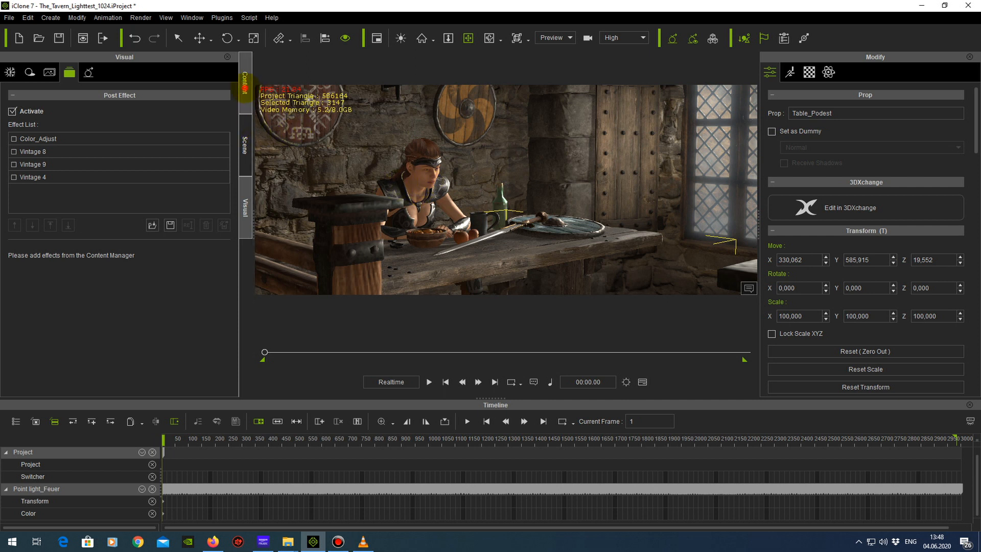
# - Open the LUT effects in the stage template library and look through the available presets
pyautogui.click(245, 85)
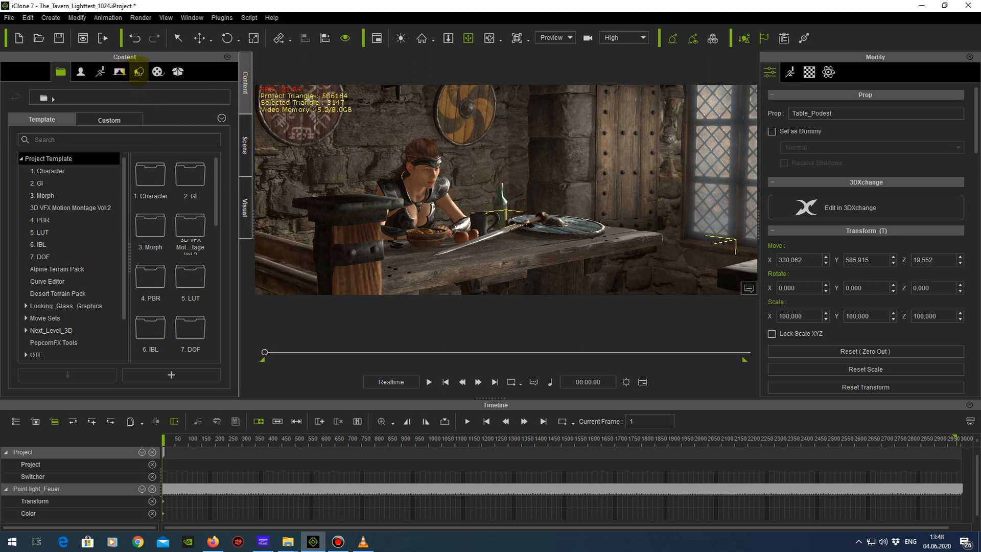
pyautogui.click(119, 71)
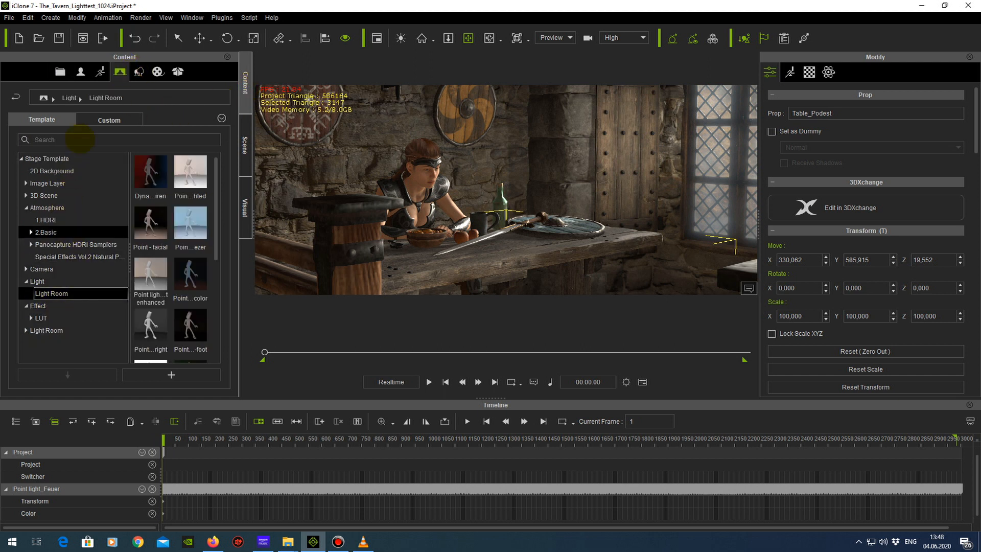
pyautogui.click(41, 317)
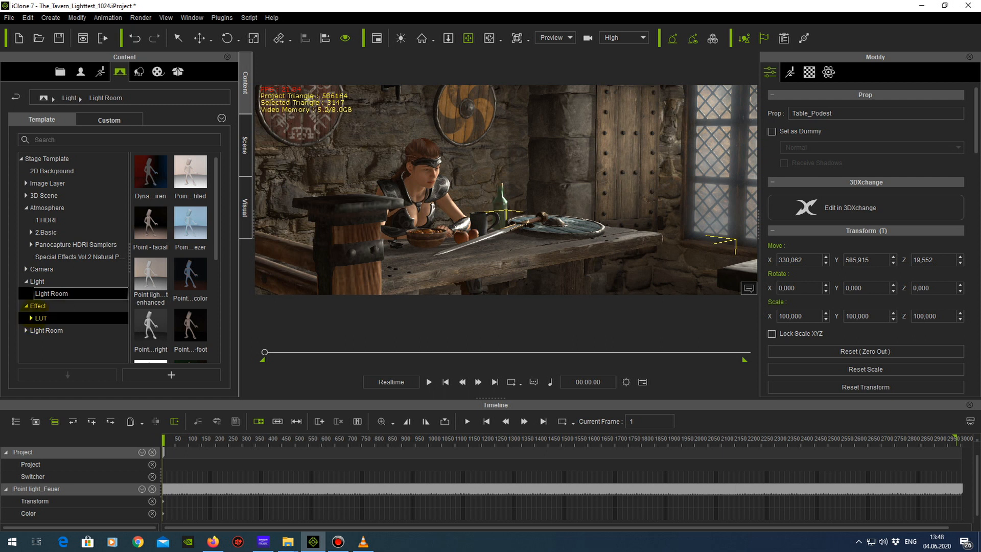
pyautogui.click(31, 318)
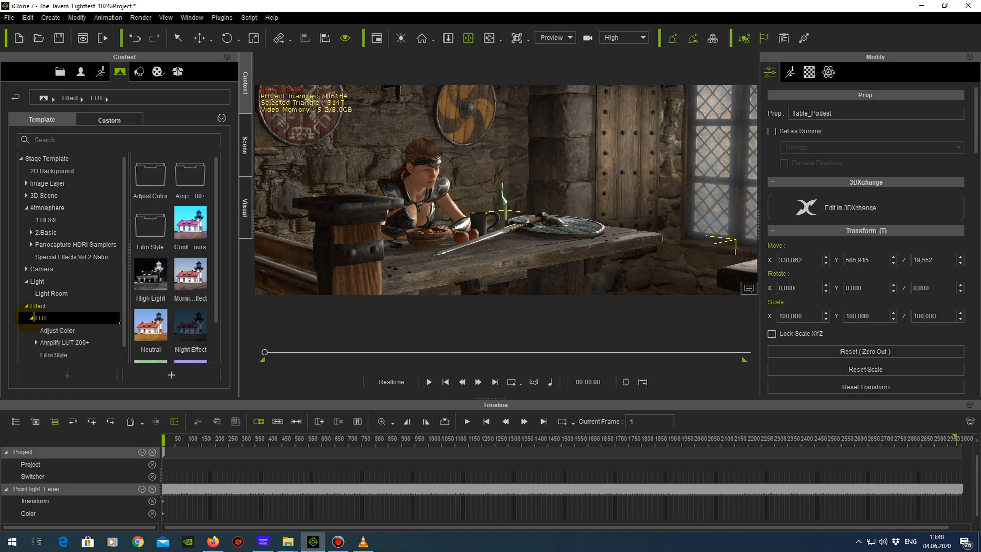
pyautogui.scroll(-1, 31, 316)
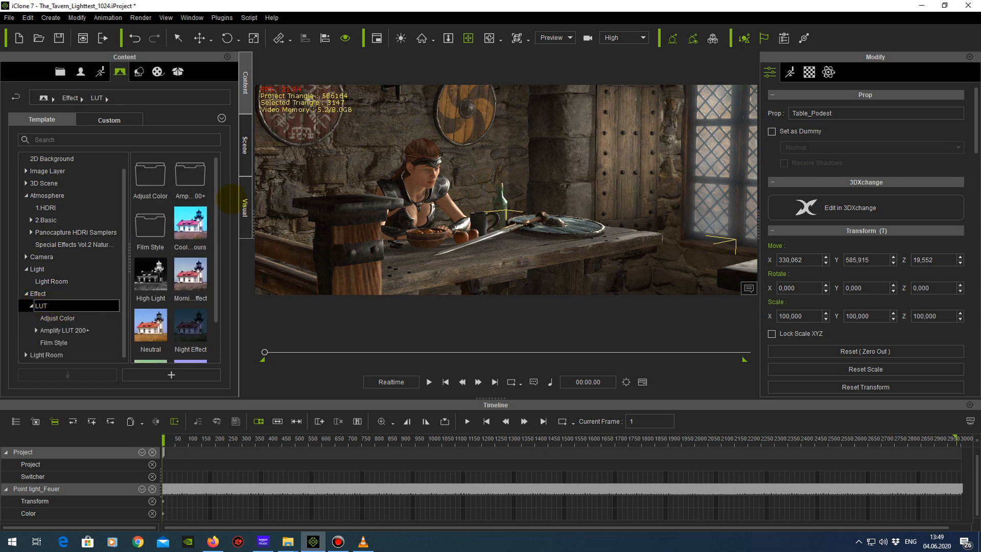
pyautogui.scroll(-1, 224, 197)
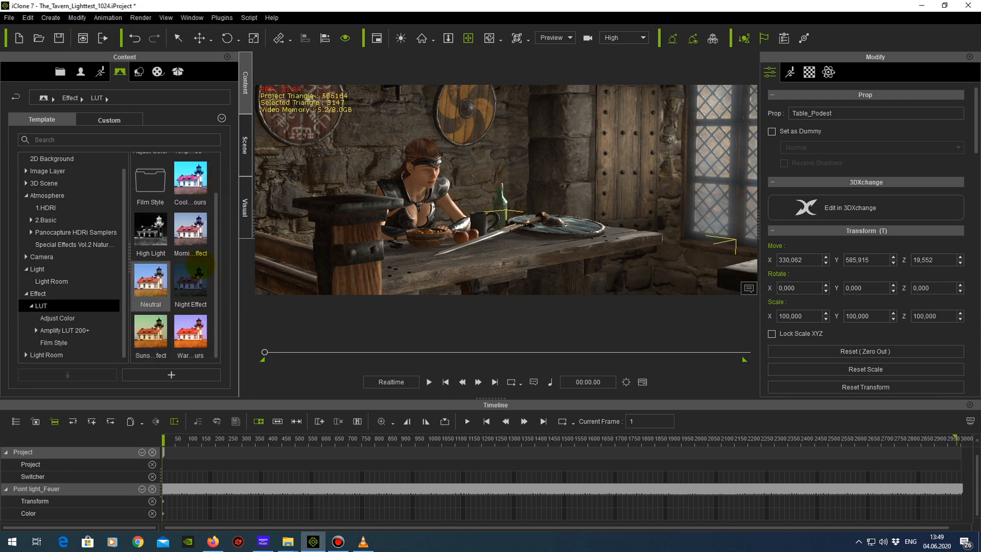
pyautogui.click(163, 237)
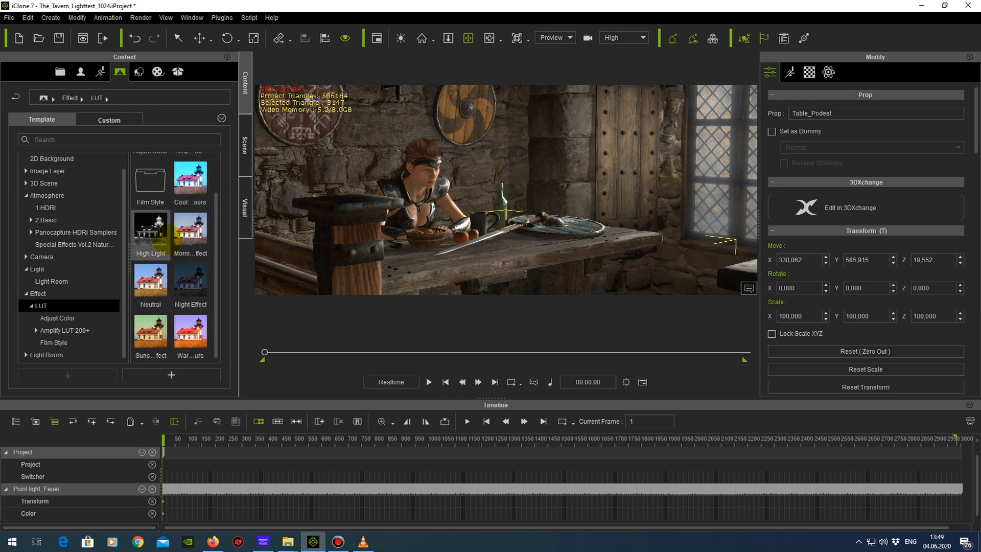
# - View the Film Style LUT presets and expand the Amplify LUT 200+ collection to see its categories
pyautogui.click(55, 343)
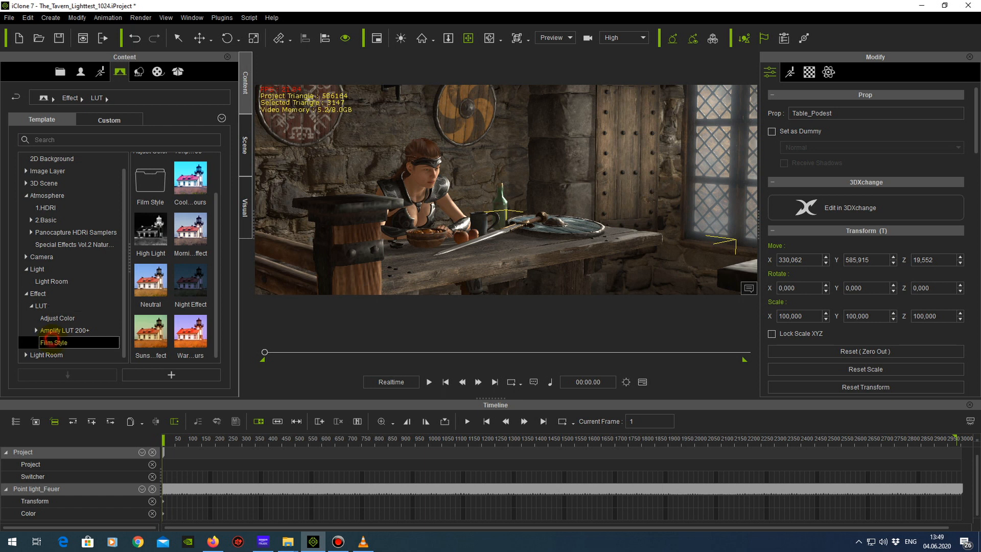
pyautogui.moveTo(216, 213); pyautogui.dragTo(224, 171)
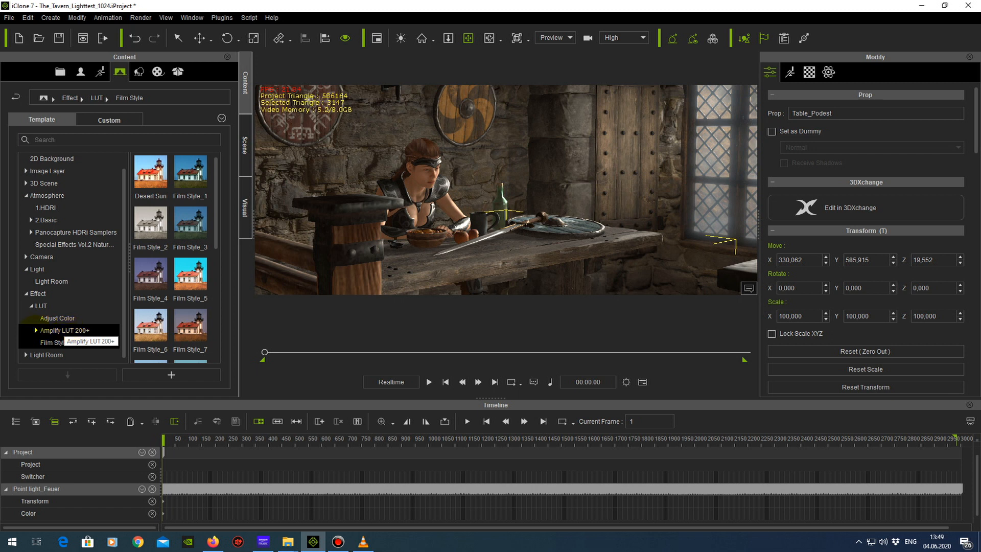
pyautogui.click(36, 331)
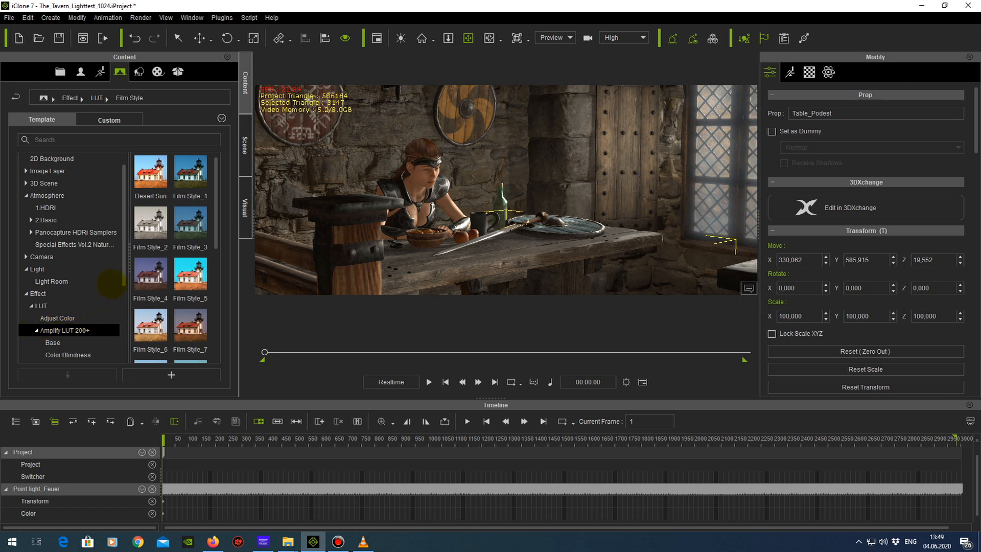
pyautogui.moveTo(123, 278); pyautogui.dragTo(121, 351)
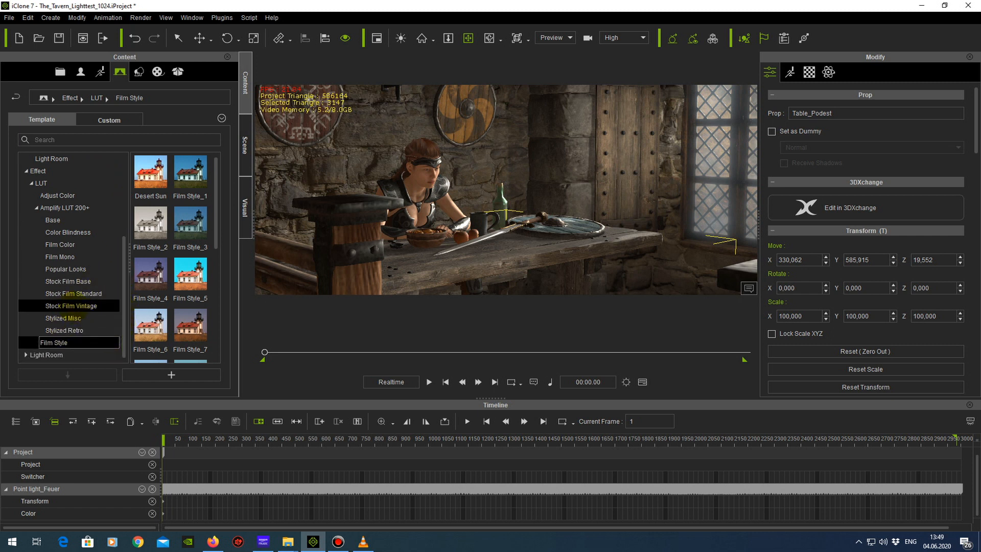
# - Browse the Stock Film Standard, Base and Vintage categories, plus Stylized Misc and Stylized Retro, in Amplify LUT 200+
pyautogui.click(71, 306)
pyautogui.click(79, 294)
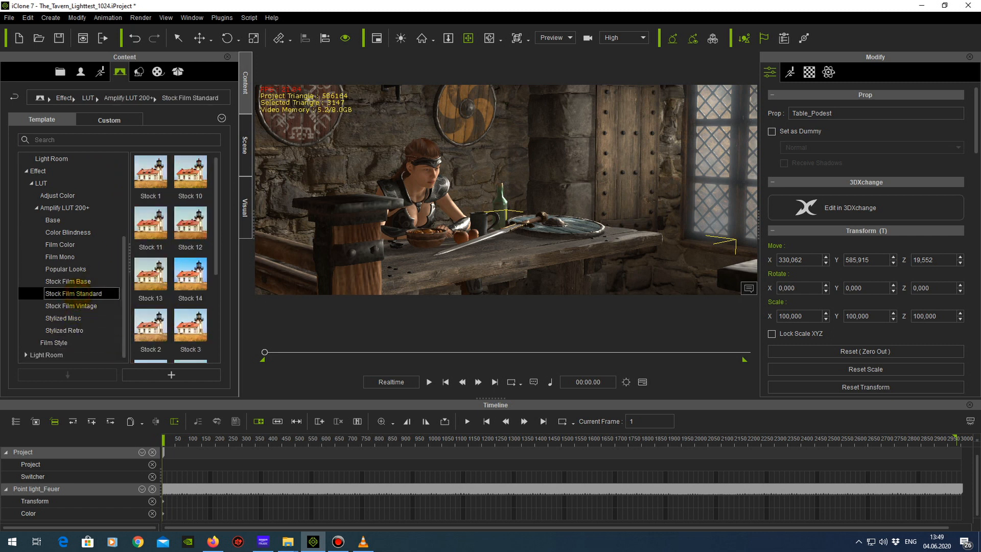
pyautogui.click(74, 282)
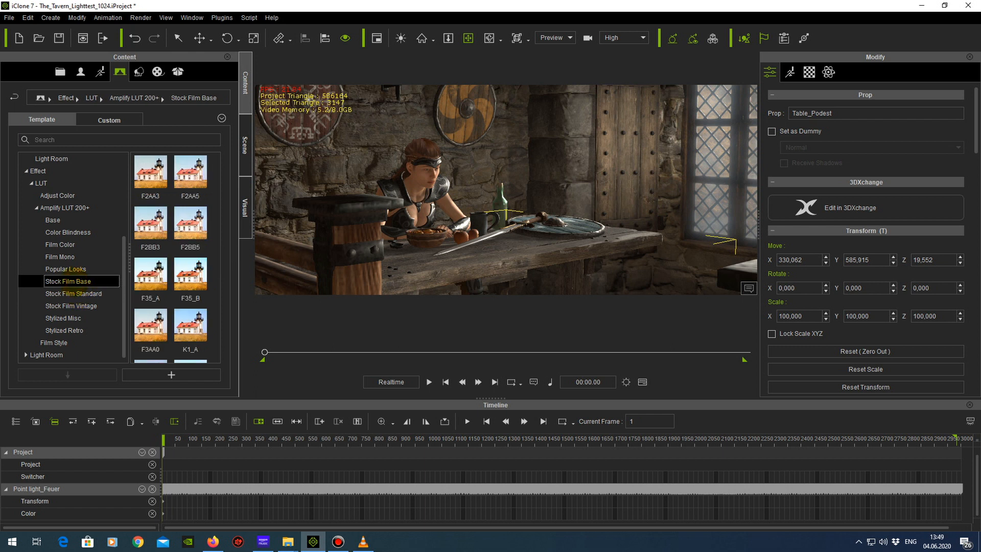
pyautogui.click(90, 293)
pyautogui.click(87, 305)
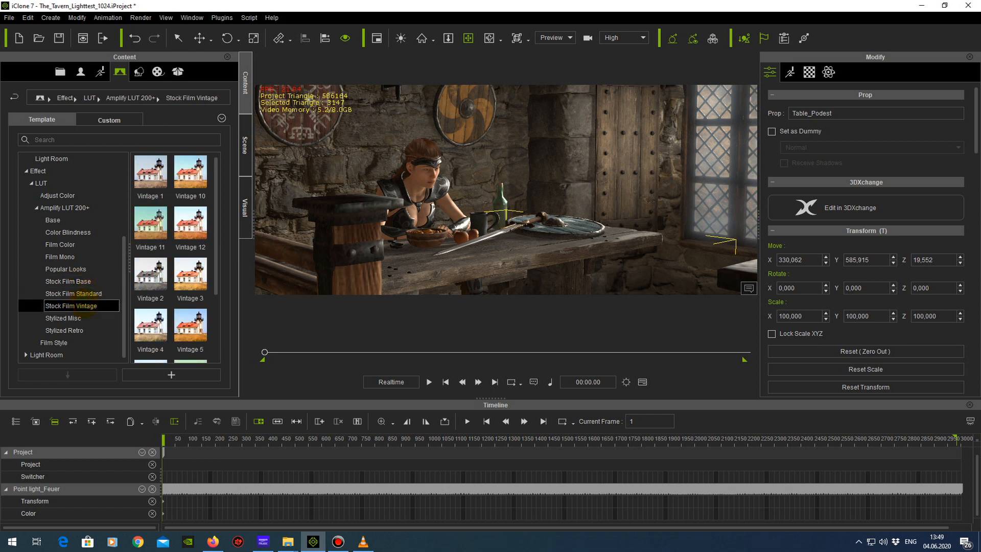
pyautogui.click(87, 317)
pyautogui.click(81, 330)
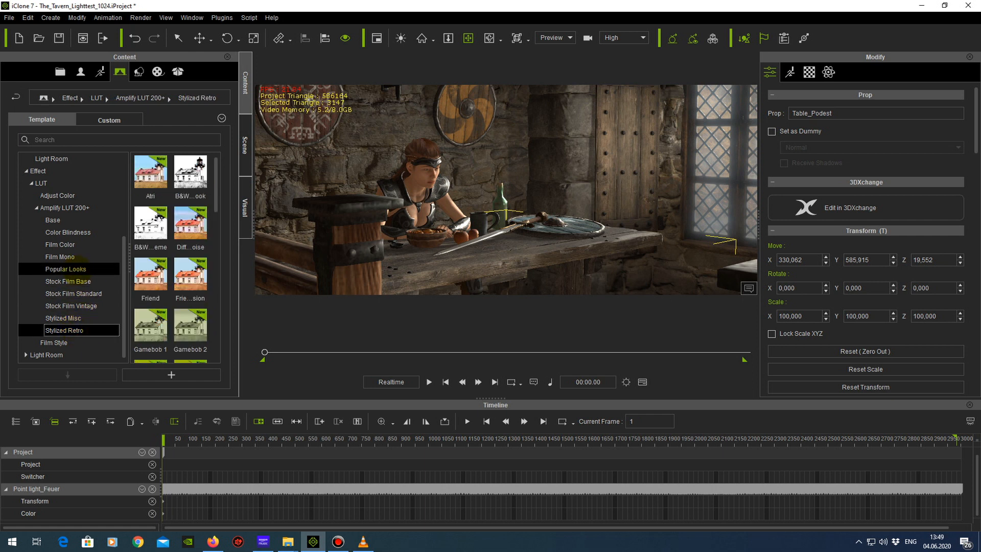
# - Check the Popular Looks and Film Mono categories, and look through the Stock Film Vintage presets
pyautogui.click(72, 268)
pyautogui.click(64, 256)
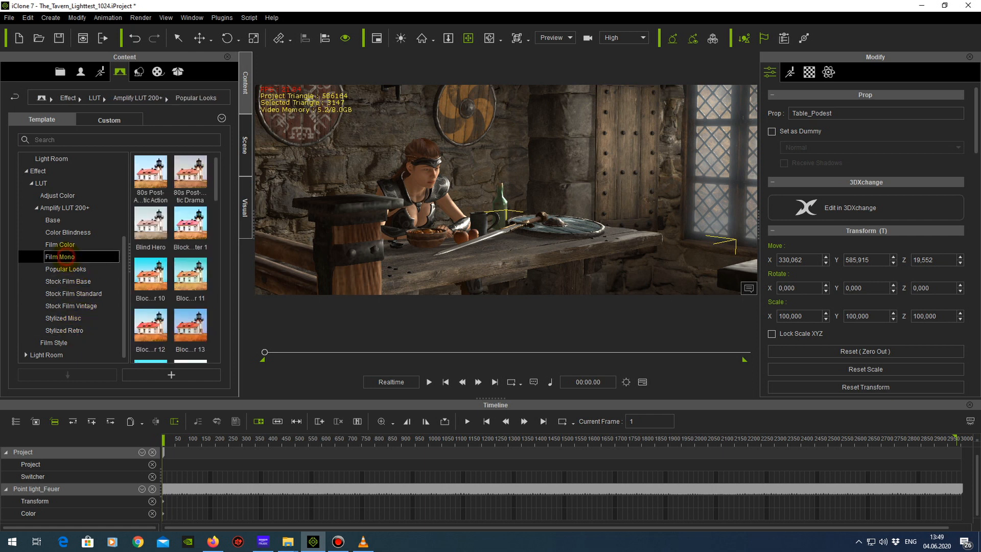
pyautogui.click(78, 305)
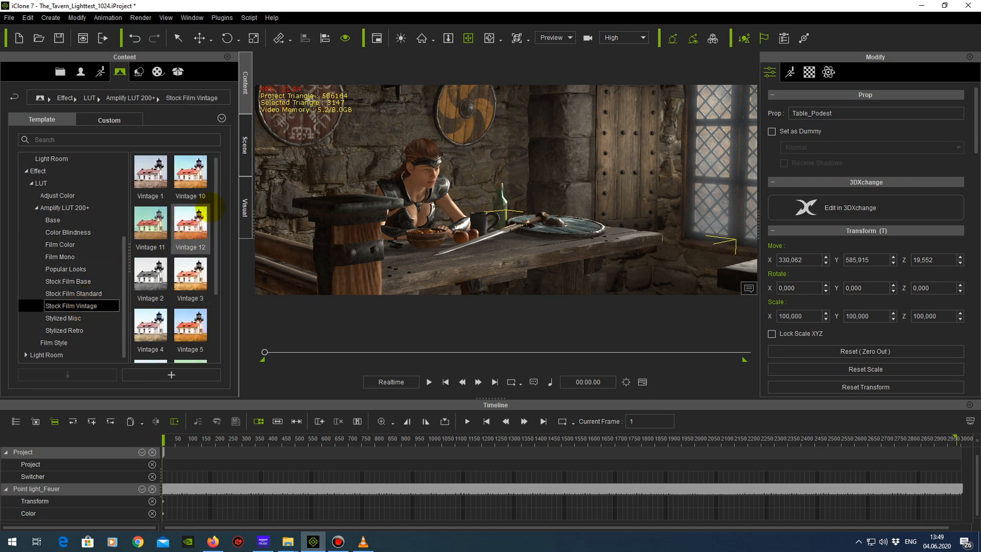
pyautogui.scroll(-1, 199, 308)
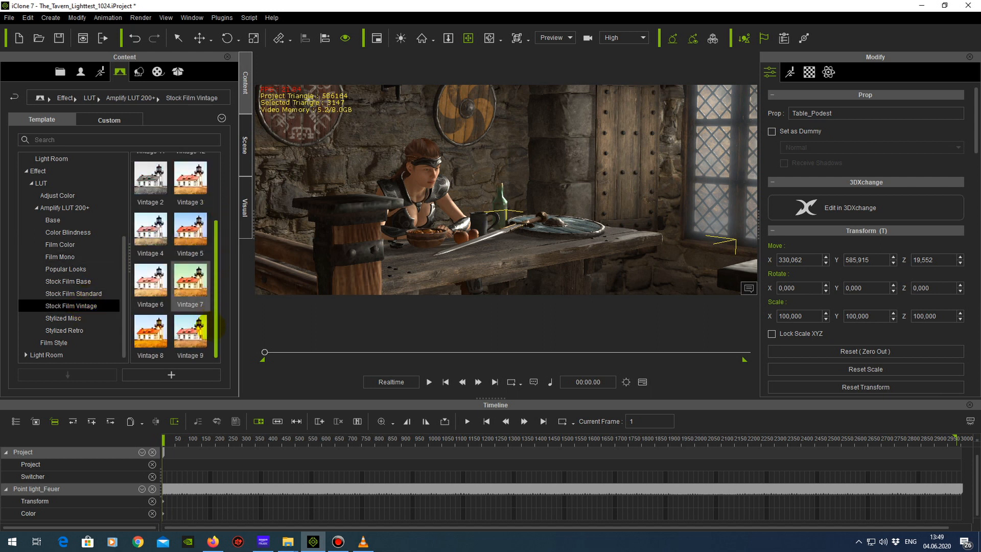
pyautogui.scroll(1, 201, 307)
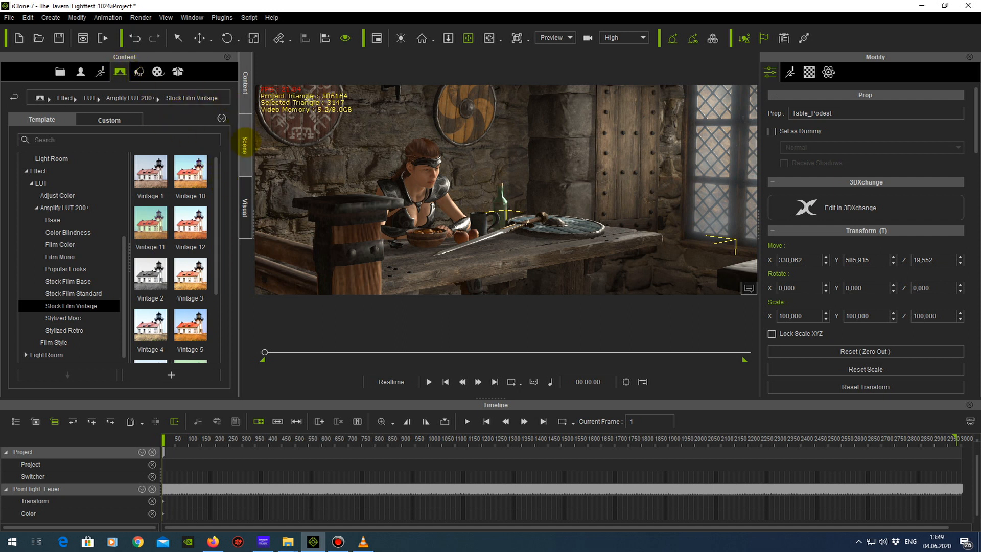
# - Open the post effect settings and enable the Color_Adjust effect
pyautogui.click(244, 144)
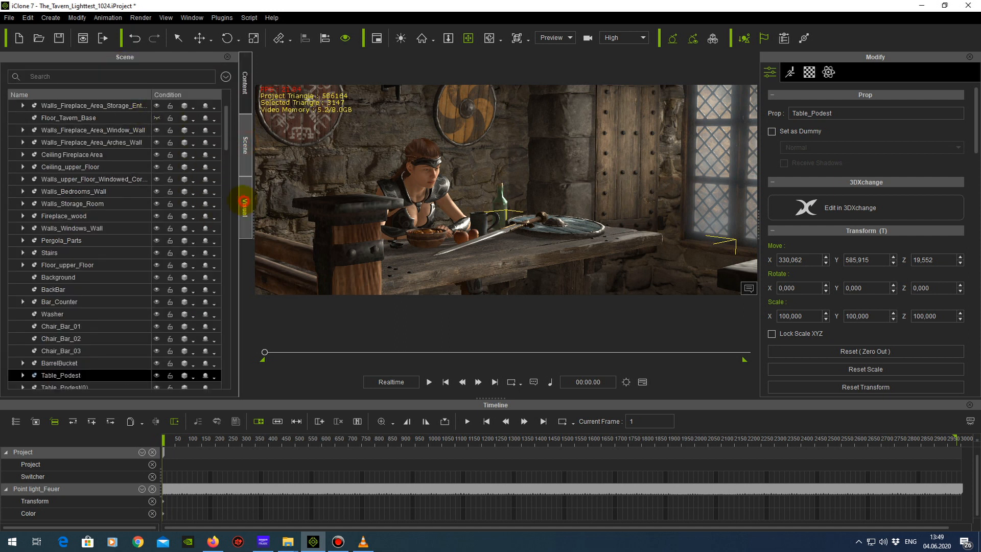
pyautogui.click(245, 207)
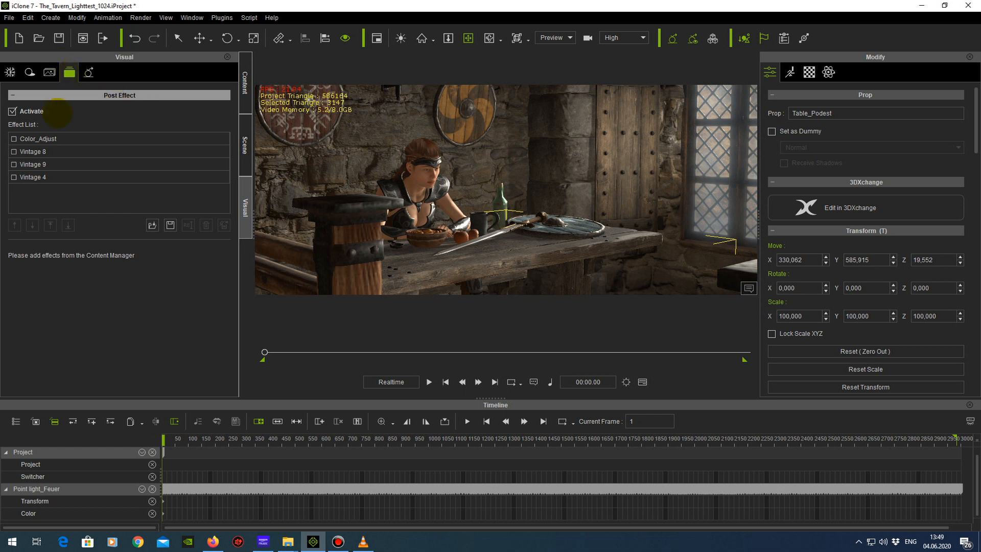
pyautogui.click(24, 138)
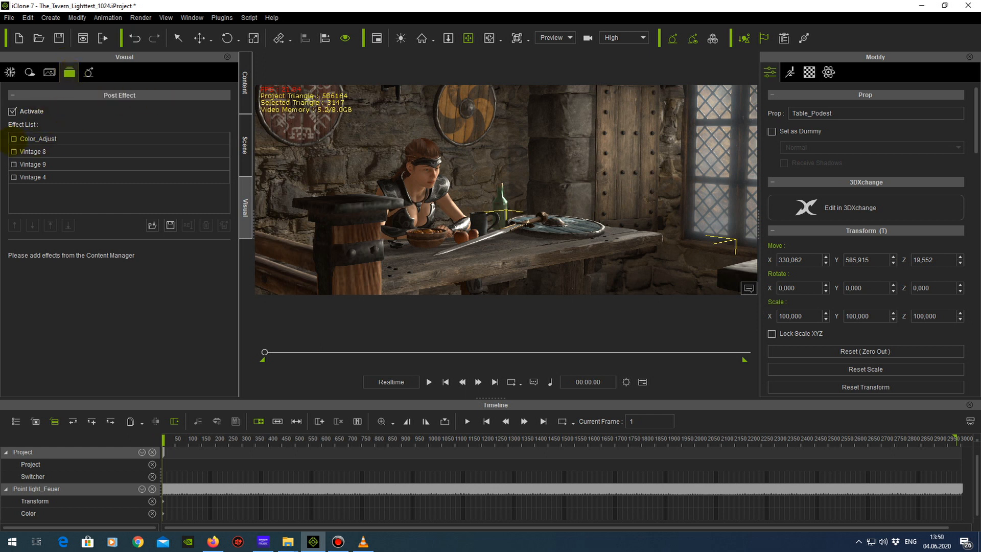
pyautogui.click(14, 138)
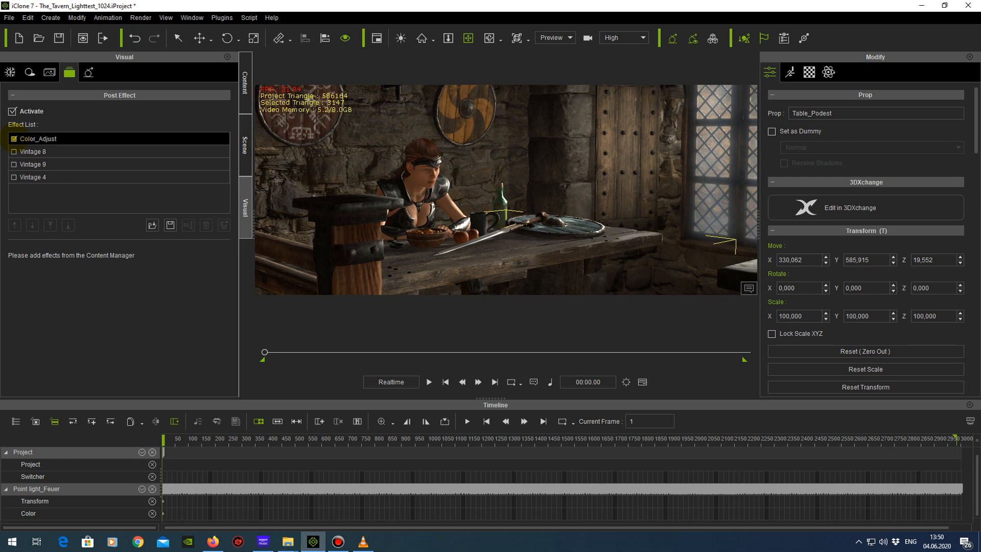
# - Go through the Vintage 8, Vintage 9 and Vintage 4 entries in the post effect list
pyautogui.click(30, 151)
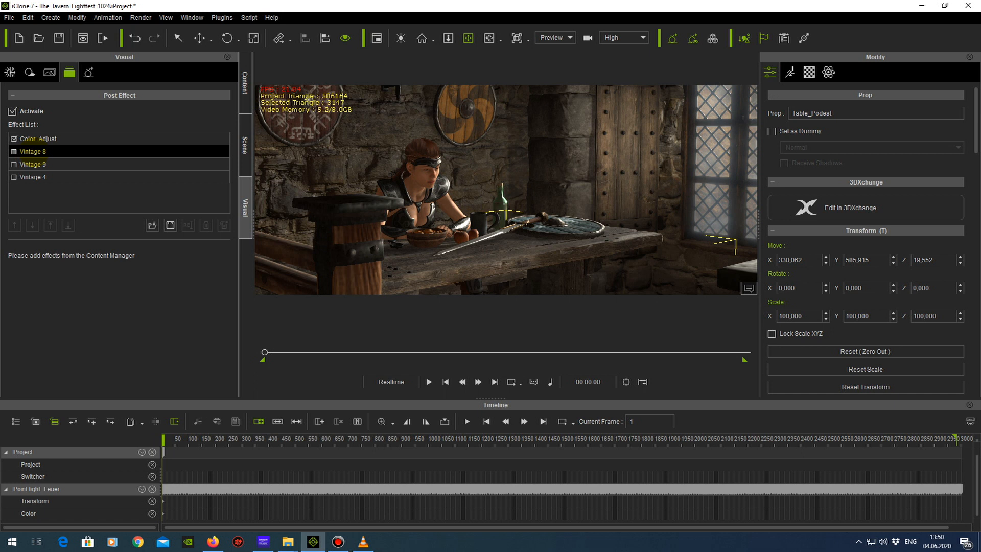
pyautogui.click(34, 164)
pyautogui.click(33, 178)
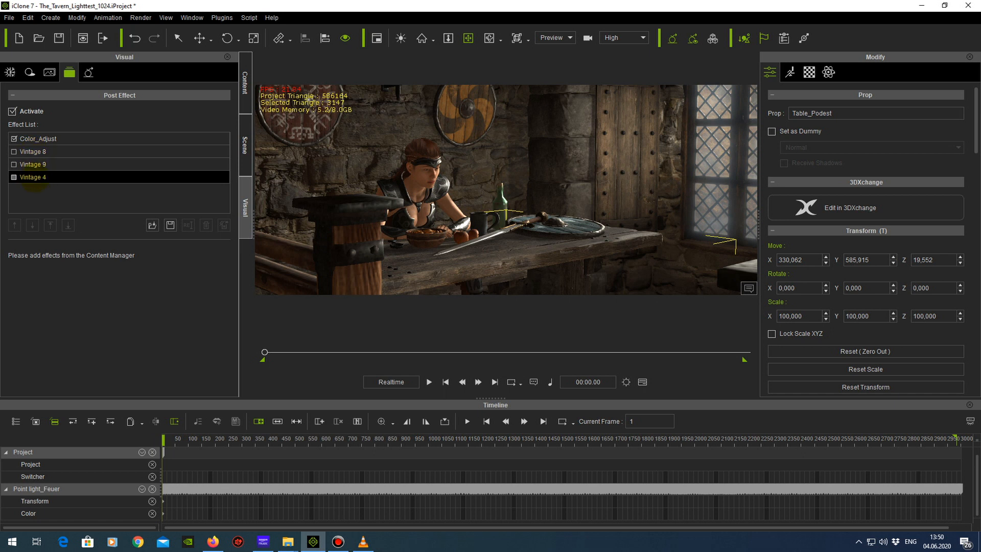
pyautogui.press('Up')
pyautogui.press('Up')
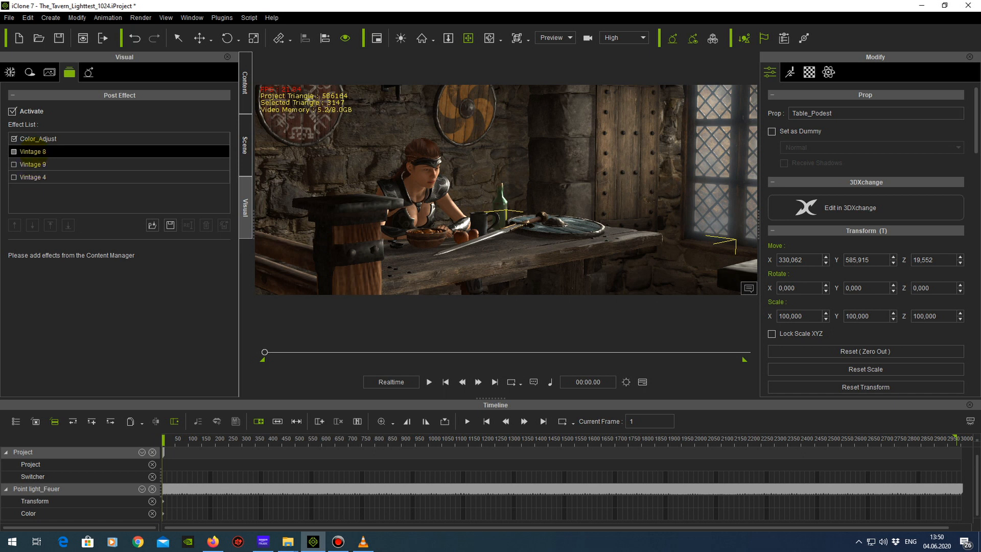
pyautogui.press('Down')
pyautogui.press('Down')
pyautogui.press('Up')
pyautogui.press('Up')
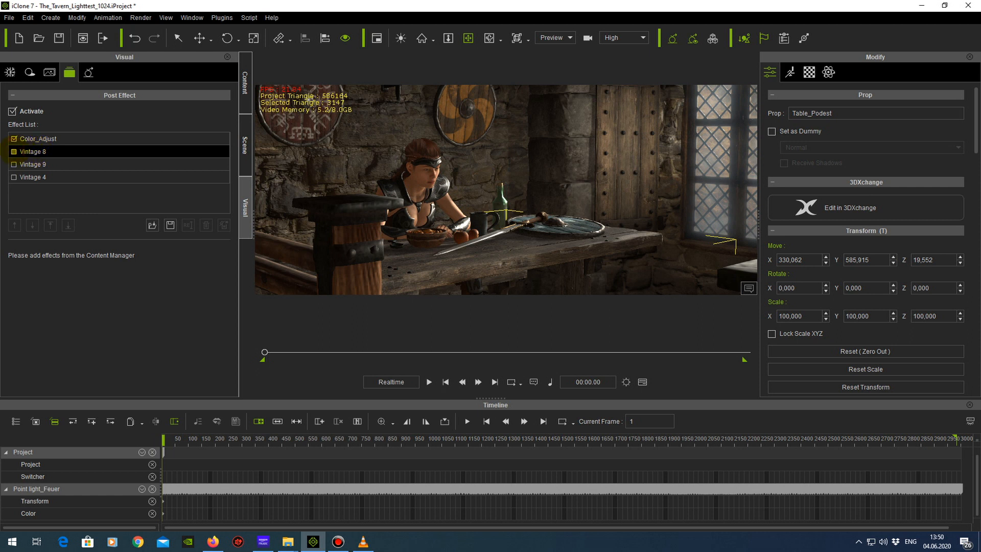
# - Enable the Vintage 8, Vintage 9 and Vintage 4 effects, toggling them to compare their influence on the image
pyautogui.click(14, 151)
pyautogui.click(14, 164)
pyautogui.click(14, 164)
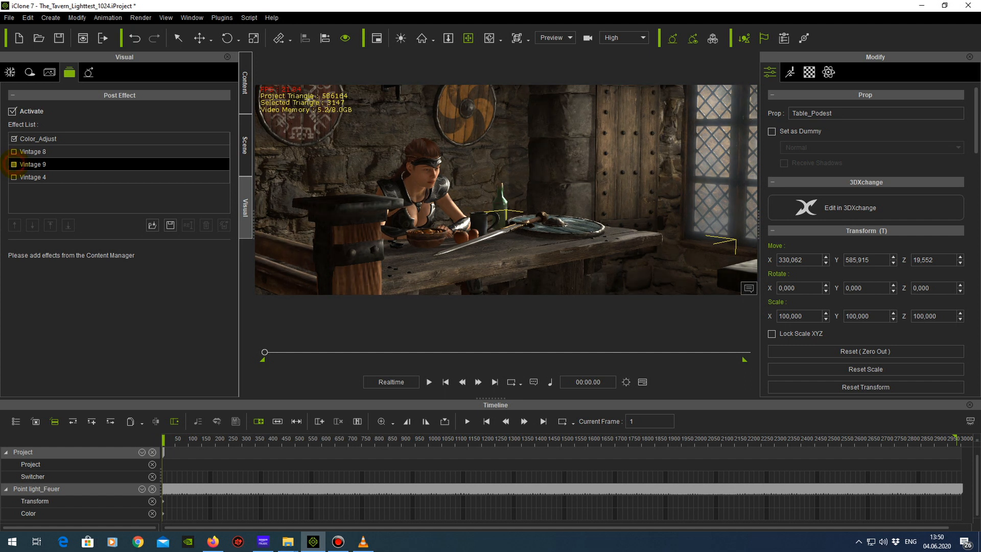
pyautogui.click(14, 177)
pyautogui.click(14, 177)
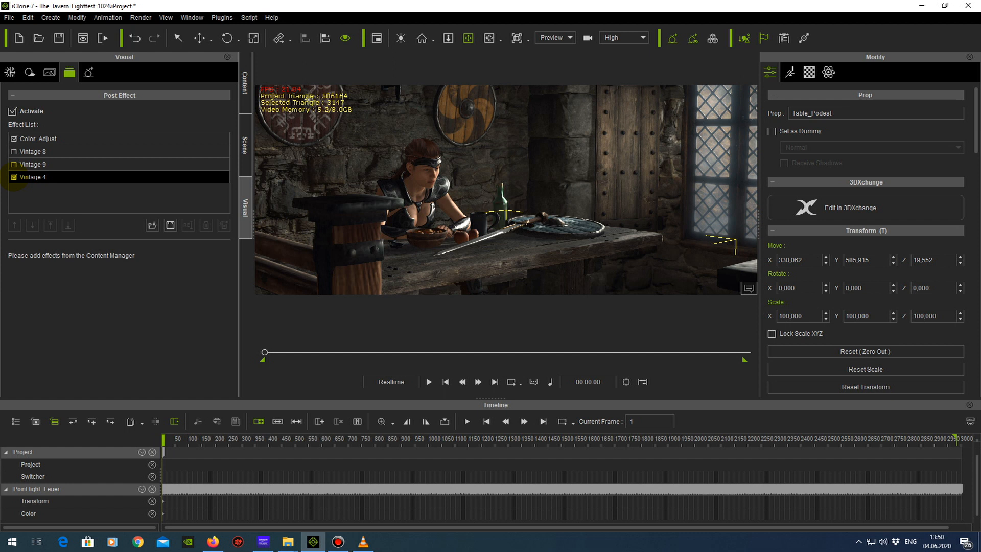
pyautogui.click(14, 177)
pyautogui.click(14, 177)
pyautogui.click(14, 164)
pyautogui.click(14, 151)
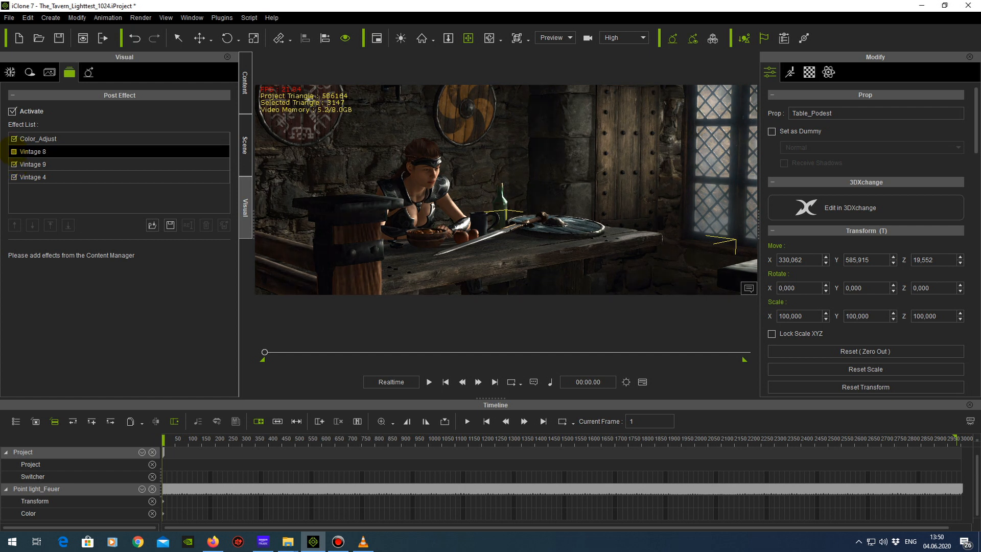
pyautogui.click(13, 151)
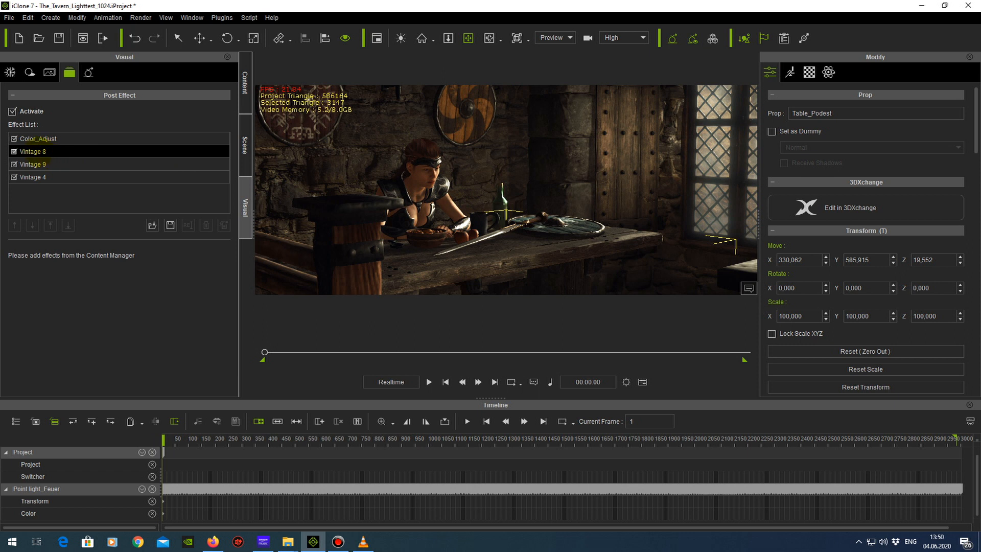
# - Check the effect contribution of the Vintage LUTs and the brightness and contrast settings of Color_Adjust
pyautogui.click(37, 152)
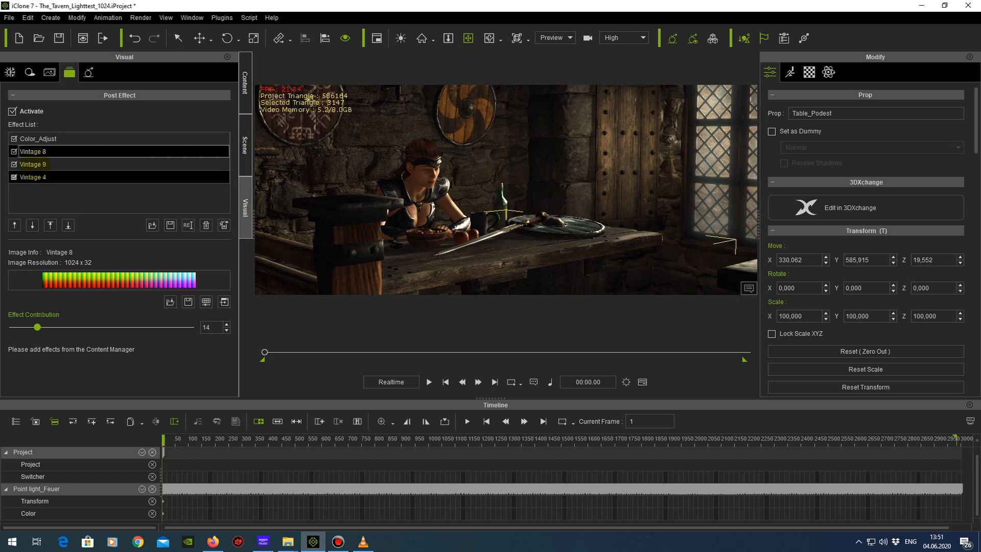
pyautogui.click(31, 164)
pyautogui.click(32, 178)
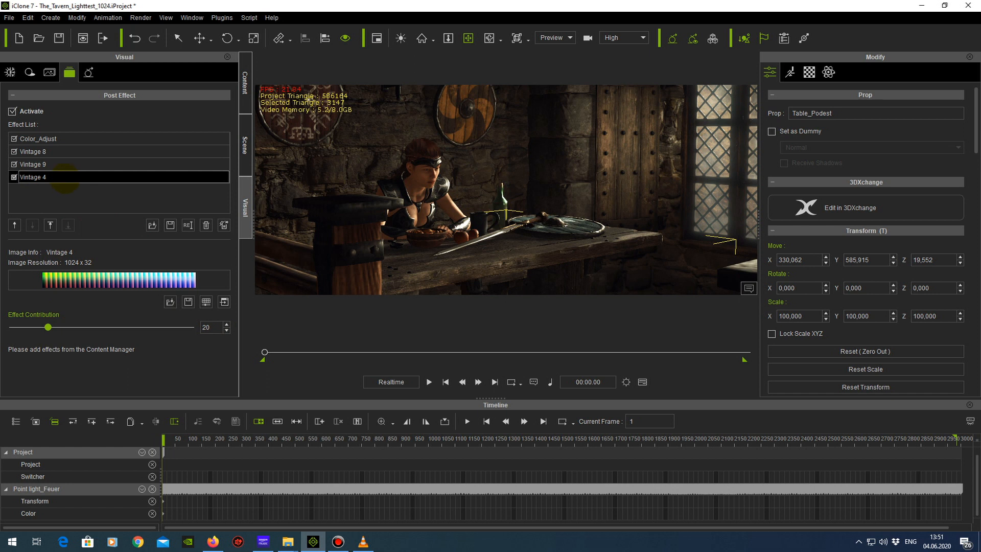
pyautogui.click(41, 164)
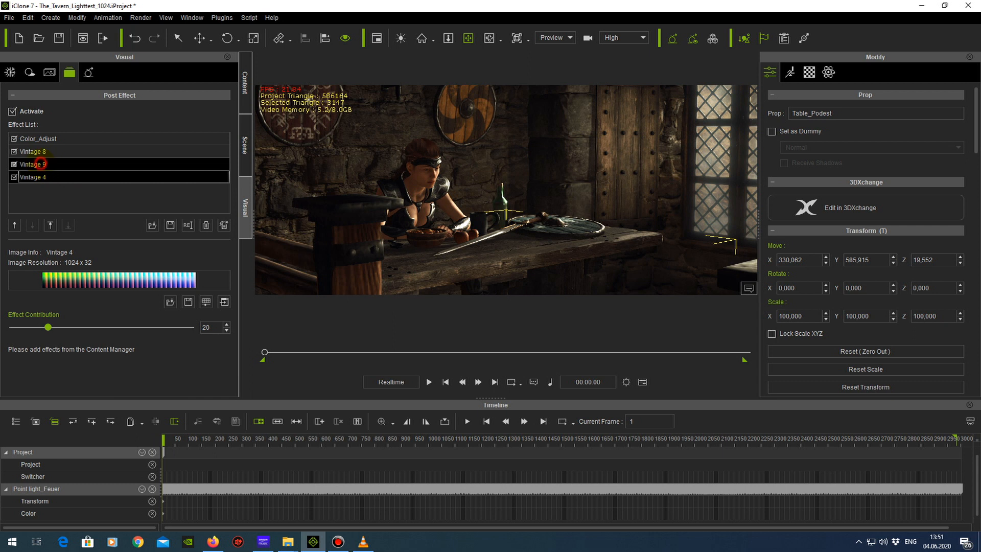
pyautogui.click(39, 151)
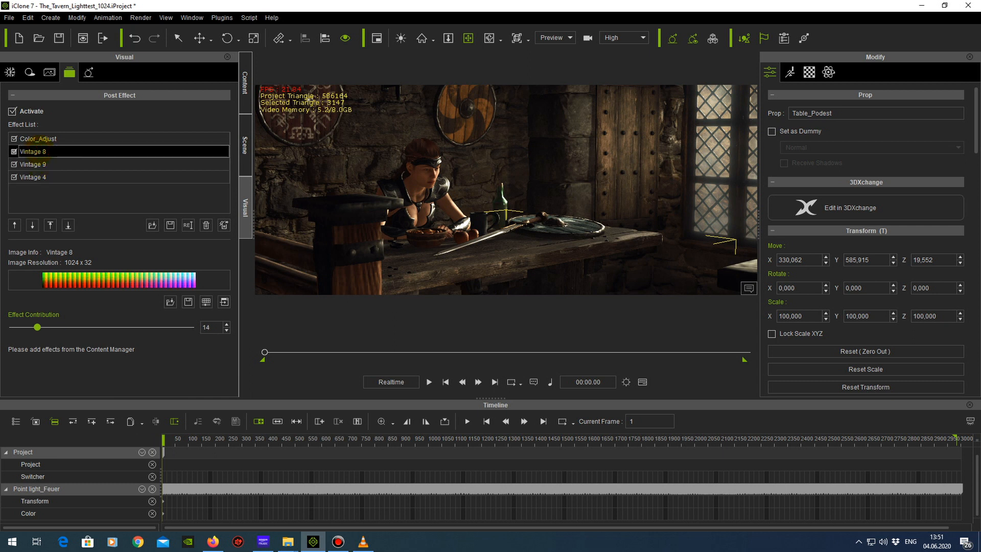
pyautogui.click(37, 138)
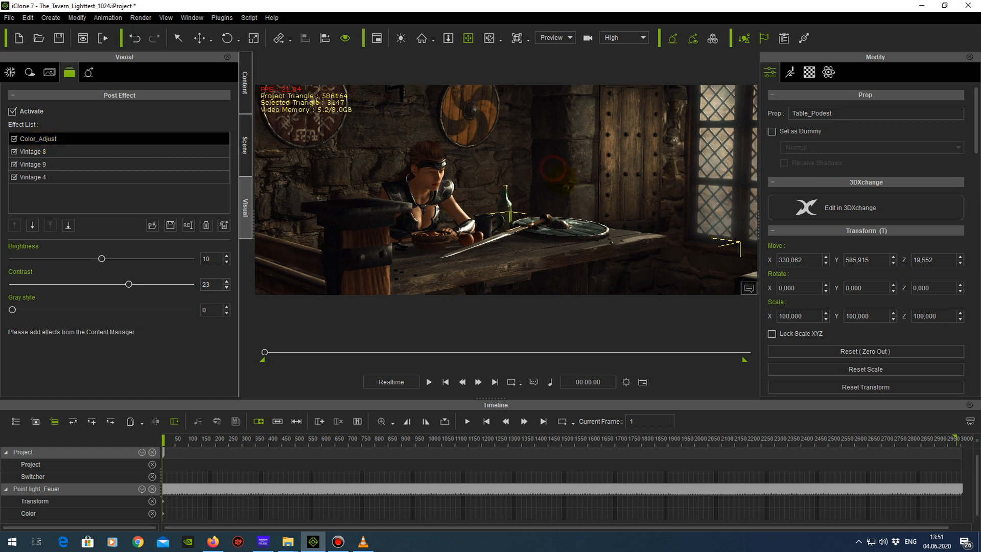
# - Review the shadow settings and the global illumination options in the project settings, and close the project settings
pyautogui.click(30, 72)
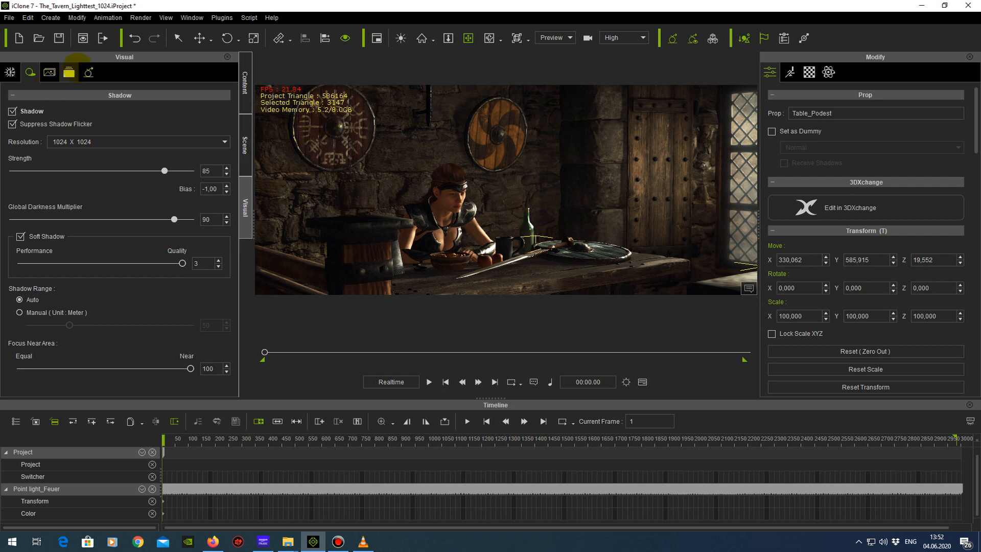
pyautogui.click(28, 17)
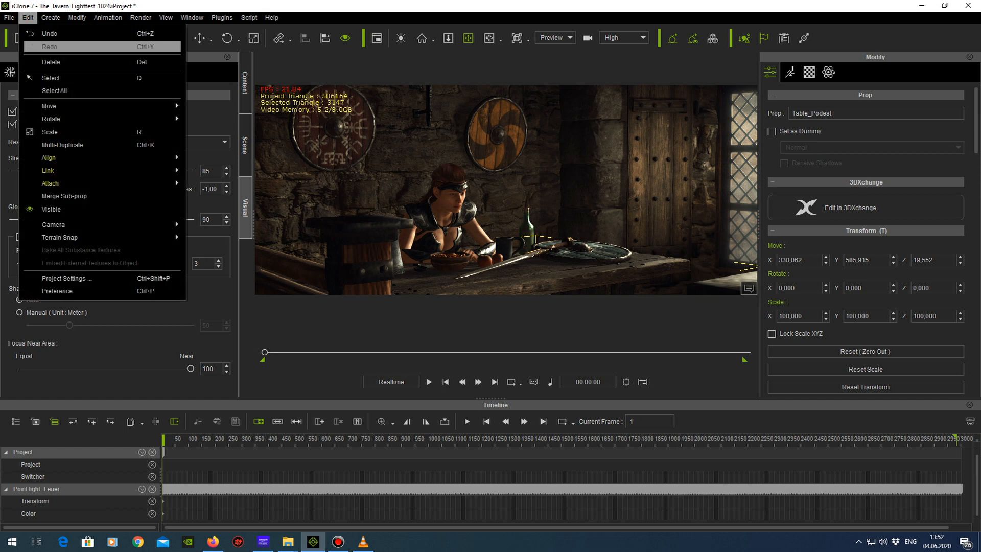
pyautogui.click(67, 278)
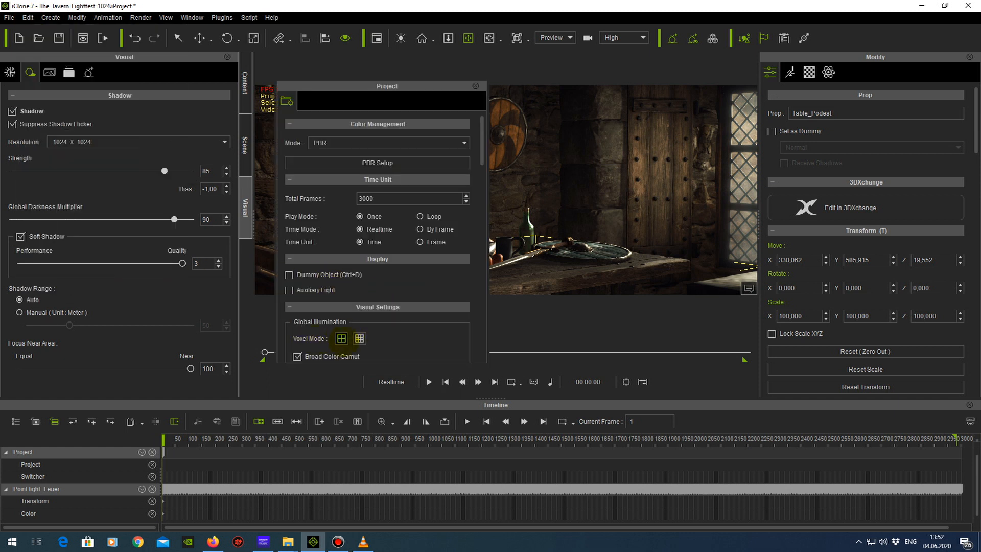
pyautogui.scroll(-5, 407, 239)
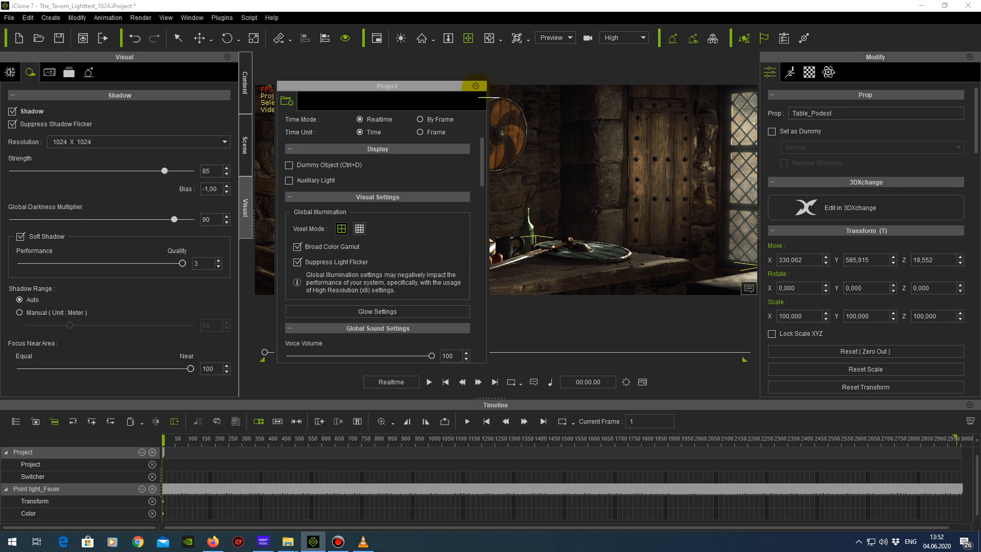
pyautogui.click(476, 85)
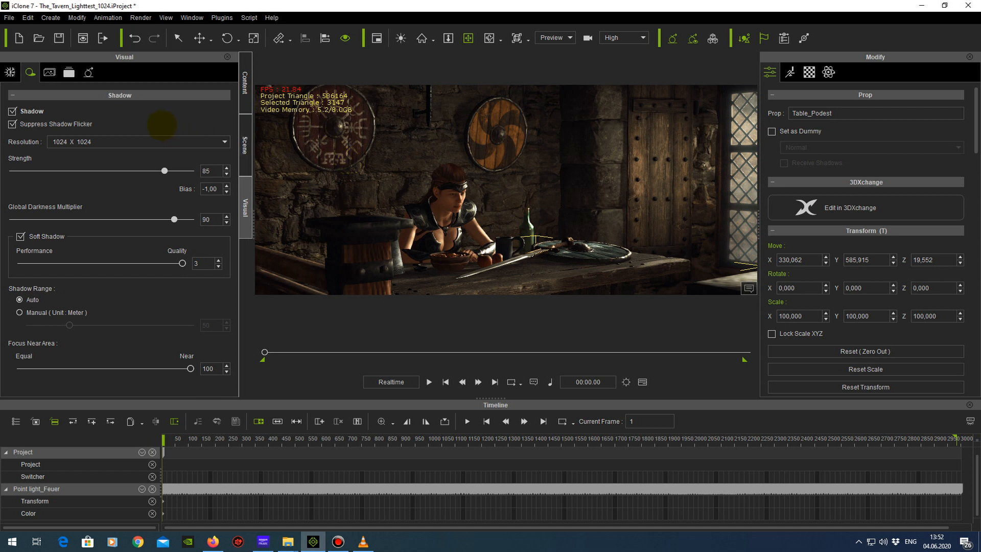
# - Turn on ambient occlusion and fog for the scene
pyautogui.moveTo(234, 121); pyautogui.dragTo(234, 126)
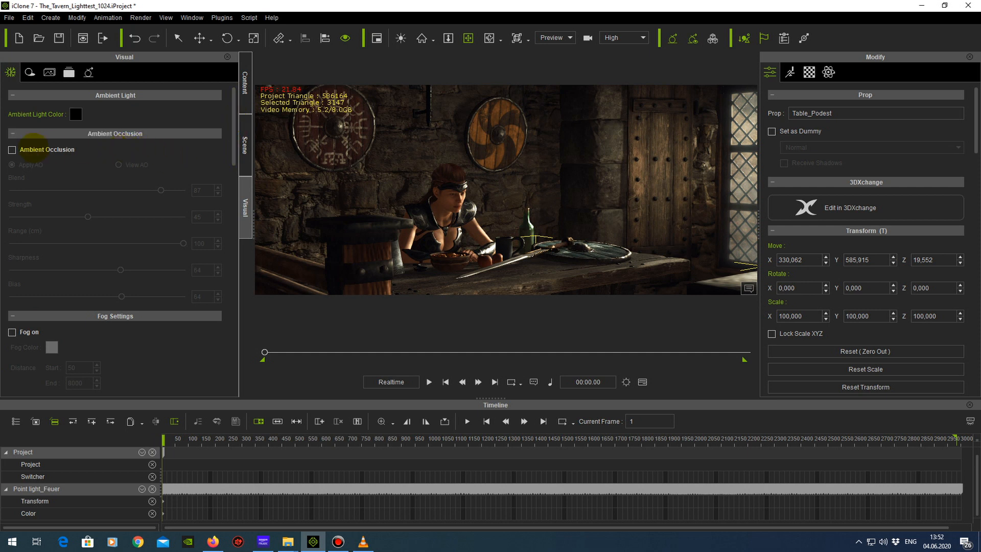
pyautogui.click(12, 149)
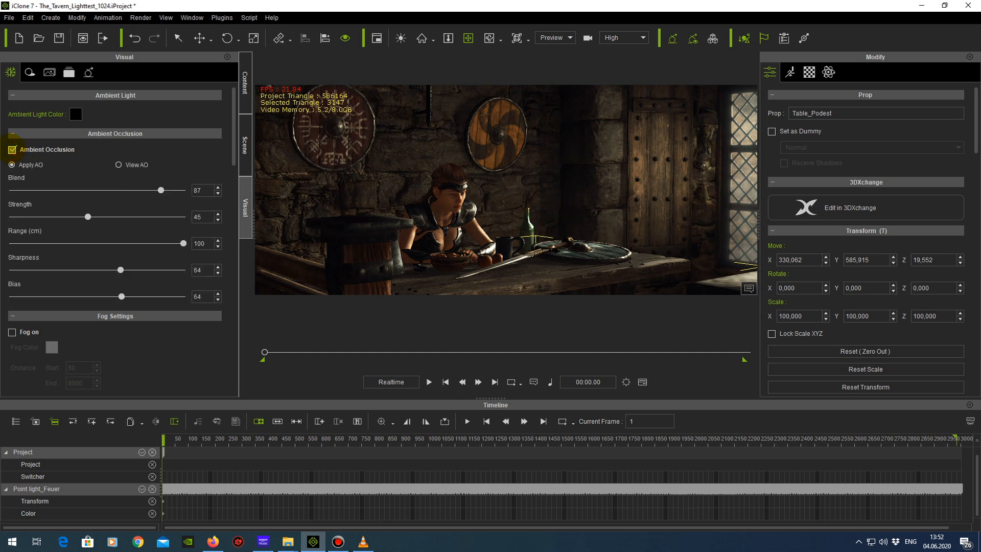
pyautogui.moveTo(234, 138); pyautogui.dragTo(235, 171)
pyautogui.click(11, 199)
pyautogui.click(12, 199)
pyautogui.click(12, 199)
pyautogui.click(11, 198)
# - Compare the wider tavern room with the fog on and off, leaving the fog on
pyautogui.keyDown('alt'); pyautogui.moveTo(502, 137); pyautogui.dragTo(523, 230, button='right'); pyautogui.keyUp('alt')
pyautogui.keyDown('alt'); pyautogui.moveTo(524, 234); pyautogui.dragTo(513, 227); pyautogui.keyUp('alt')
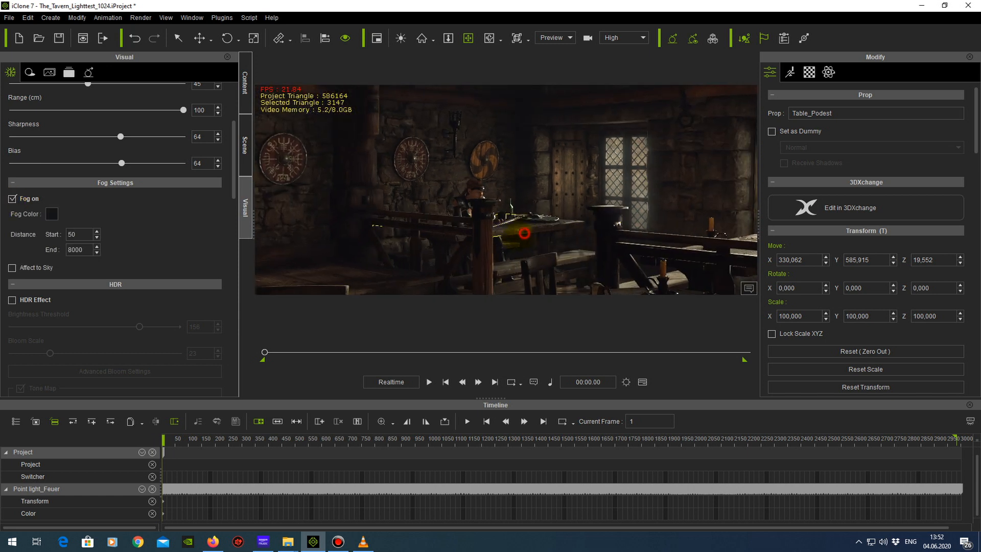
pyautogui.keyDown('alt'); pyautogui.moveTo(513, 227); pyautogui.dragTo(517, 246, button='right'); pyautogui.keyUp('alt')
pyautogui.keyDown('alt'); pyautogui.moveTo(517, 203); pyautogui.dragTo(516, 240, button='right'); pyautogui.keyUp('alt')
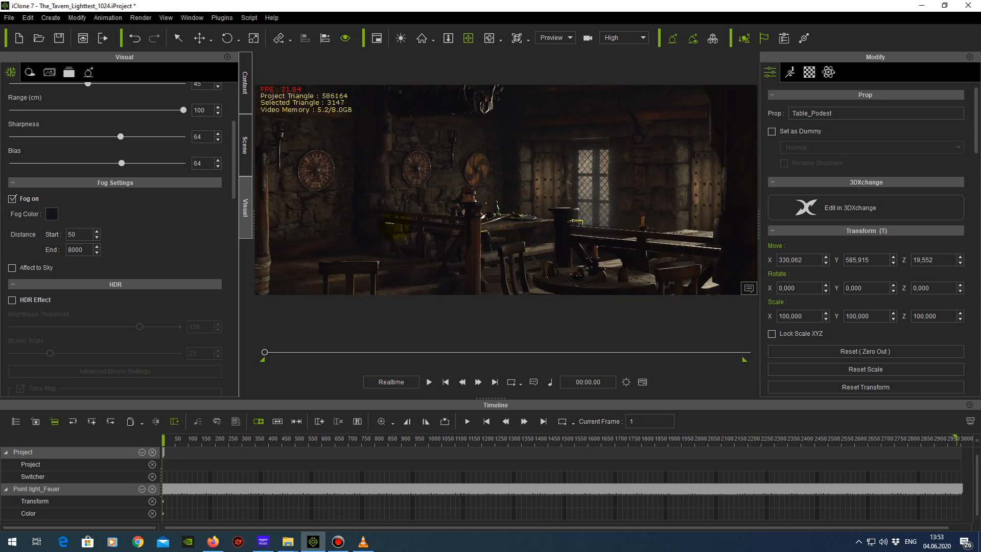
pyautogui.click(12, 198)
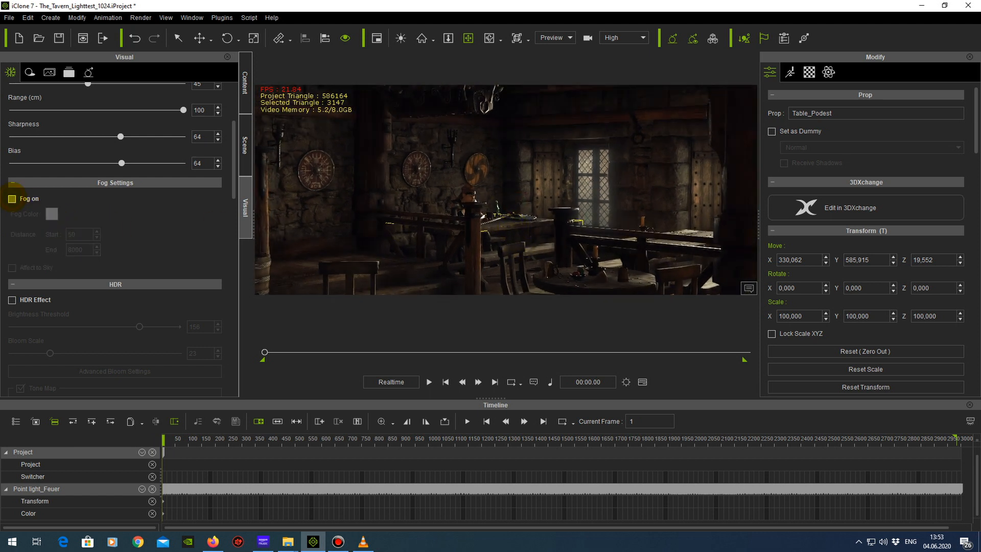
pyautogui.click(12, 198)
pyautogui.click(13, 198)
pyautogui.click(13, 198)
pyautogui.click(12, 199)
pyautogui.click(12, 198)
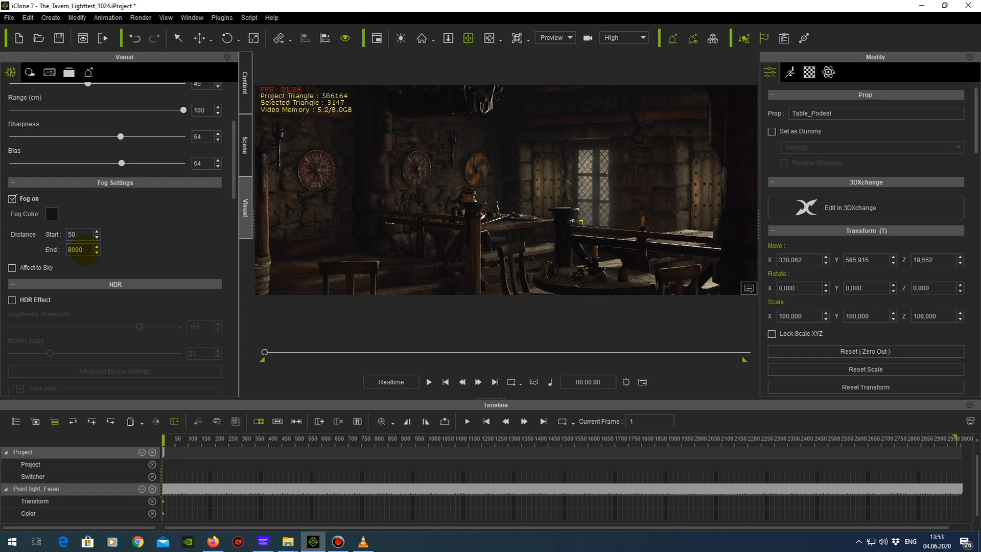
# - Try a fog end distance of 2000 and restore it to 8000
pyautogui.moveTo(86, 250); pyautogui.dragTo(66, 252)
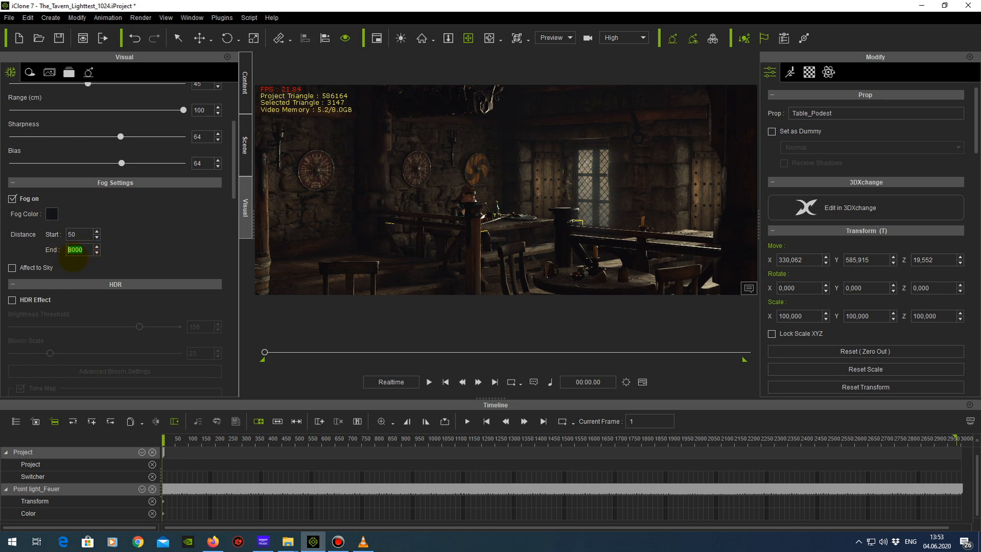
pyautogui.write('2000')
pyautogui.press('Return')
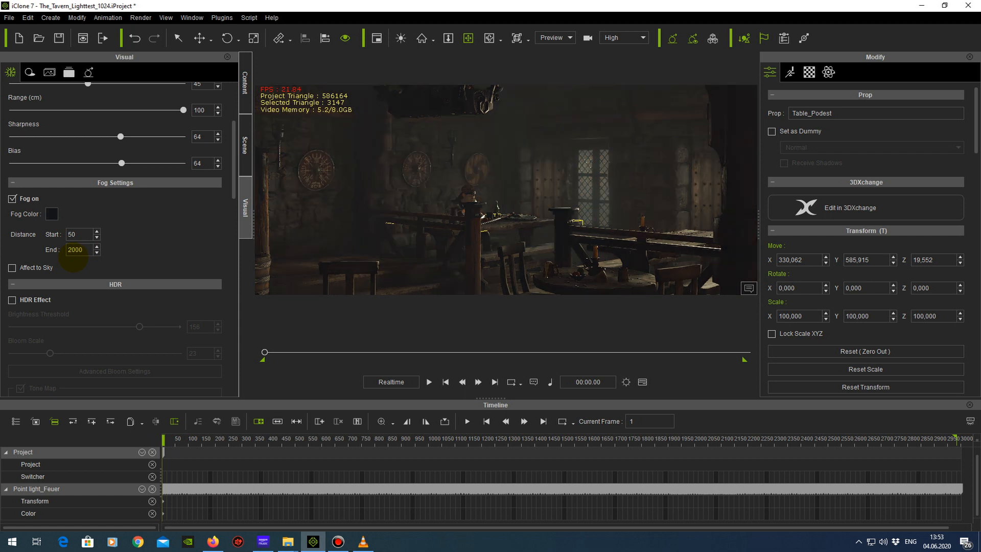
pyautogui.moveTo(83, 250); pyautogui.dragTo(48, 250)
pyautogui.write('8000')
pyautogui.press('Return')
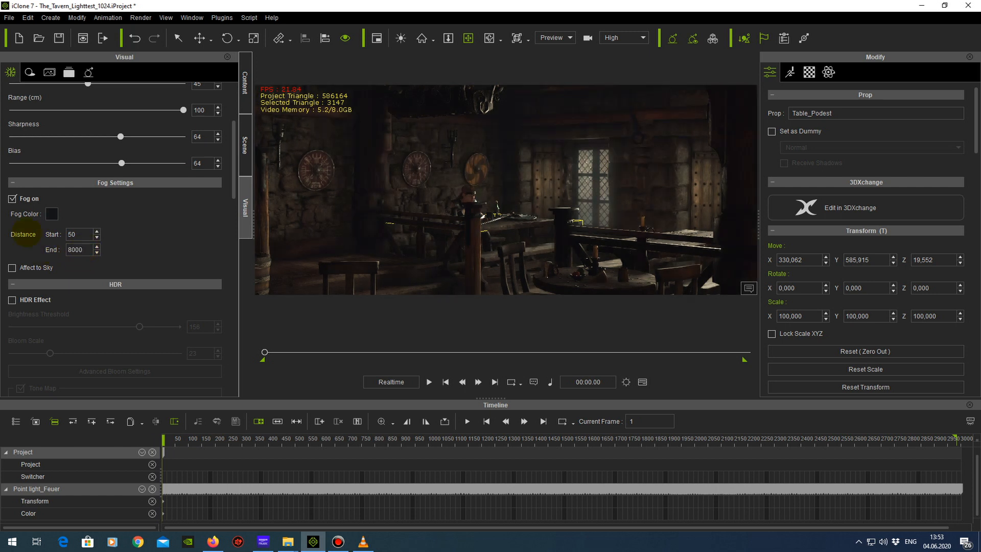
# - Toggle the fog to compare its effect again and inspect the tables and window area with fog on
pyautogui.click(13, 197)
pyautogui.click(13, 198)
pyautogui.click(12, 198)
pyautogui.click(13, 198)
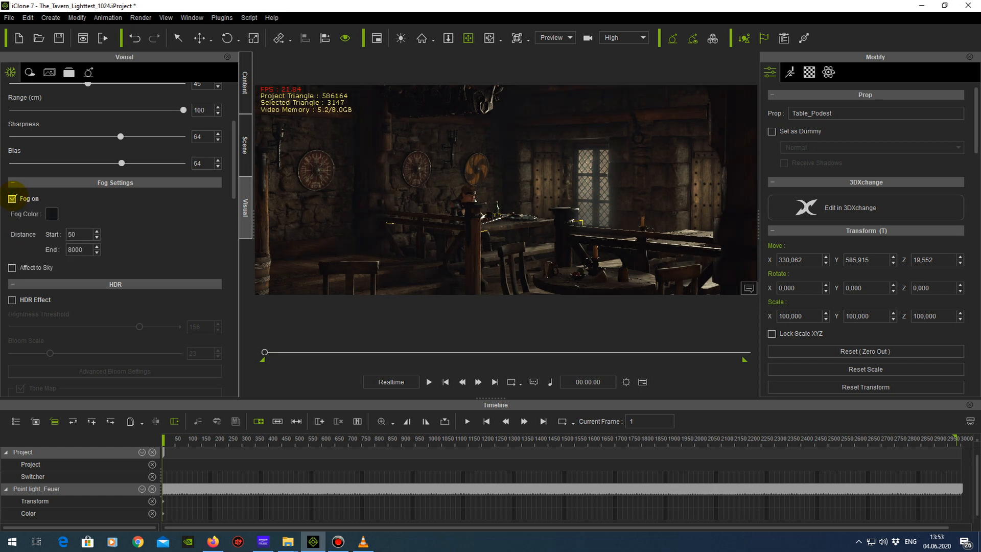
pyautogui.keyDown('alt'); pyautogui.moveTo(536, 198); pyautogui.dragTo(514, 196, button='middle'); pyautogui.keyUp('alt')
pyautogui.keyDown('alt'); pyautogui.moveTo(467, 225); pyautogui.dragTo(533, 149, button='right'); pyautogui.keyUp('alt')
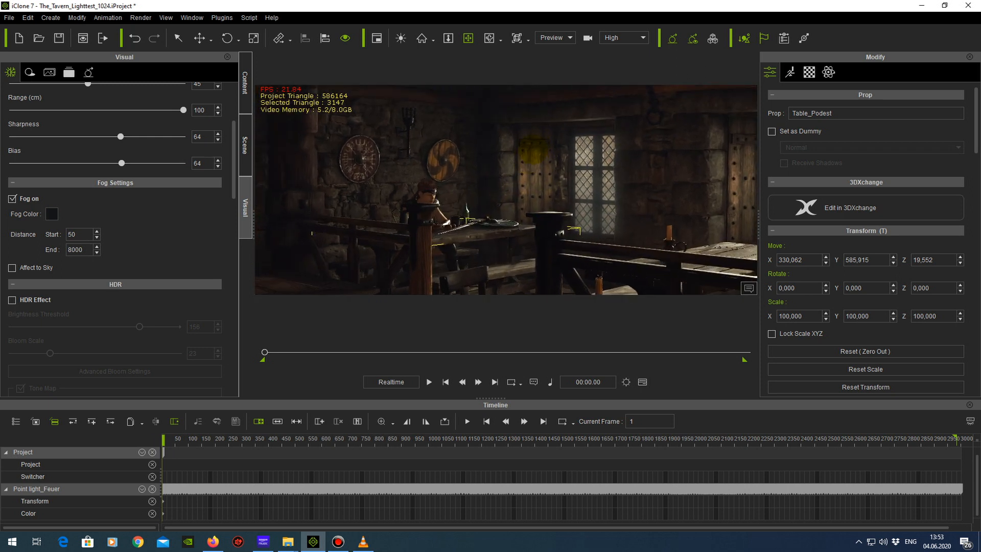
pyautogui.keyDown('alt'); pyautogui.moveTo(519, 175); pyautogui.dragTo(542, 181, button='middle'); pyautogui.keyUp('alt')
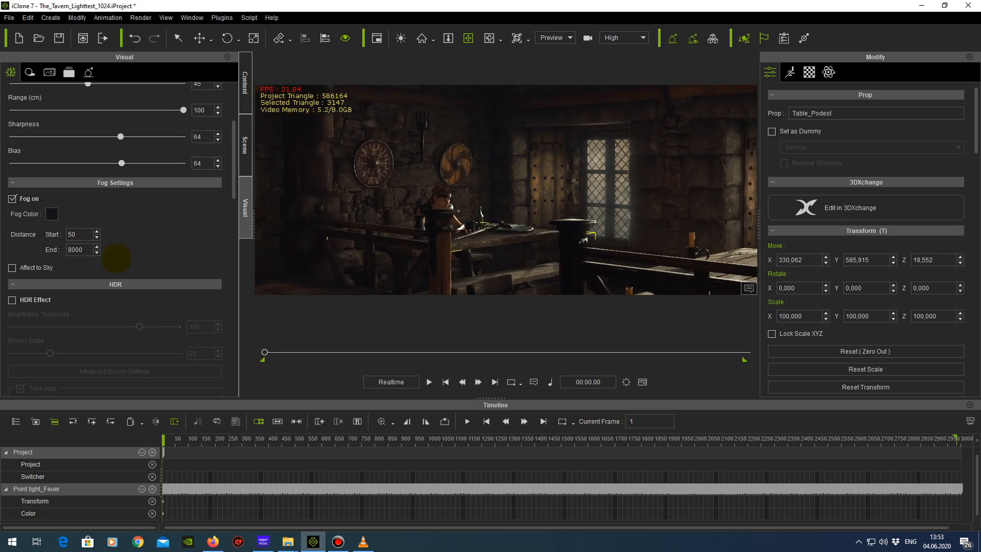
# - Turn on the scene's HDR effect and switch off its tone map
pyautogui.moveTo(233, 197); pyautogui.dragTo(234, 232)
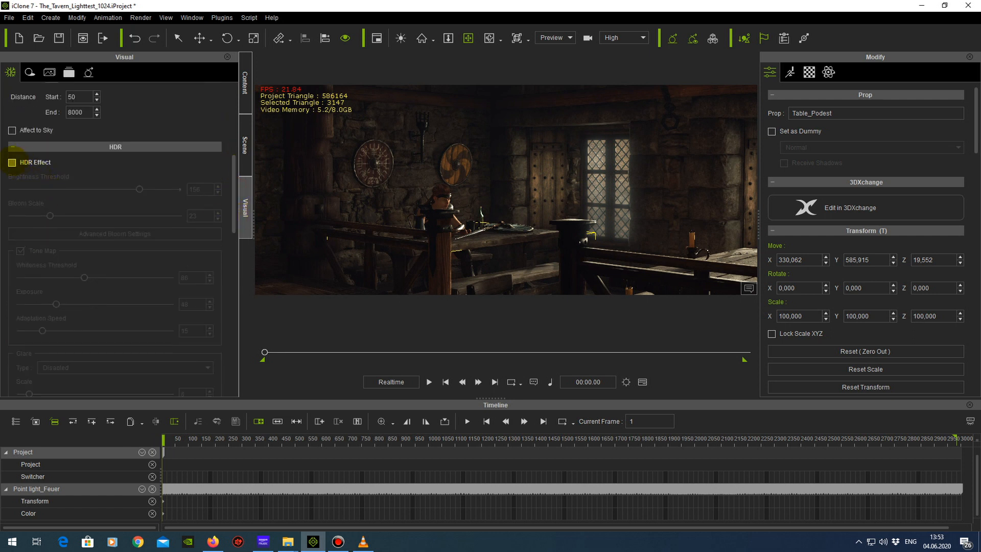
pyautogui.click(12, 162)
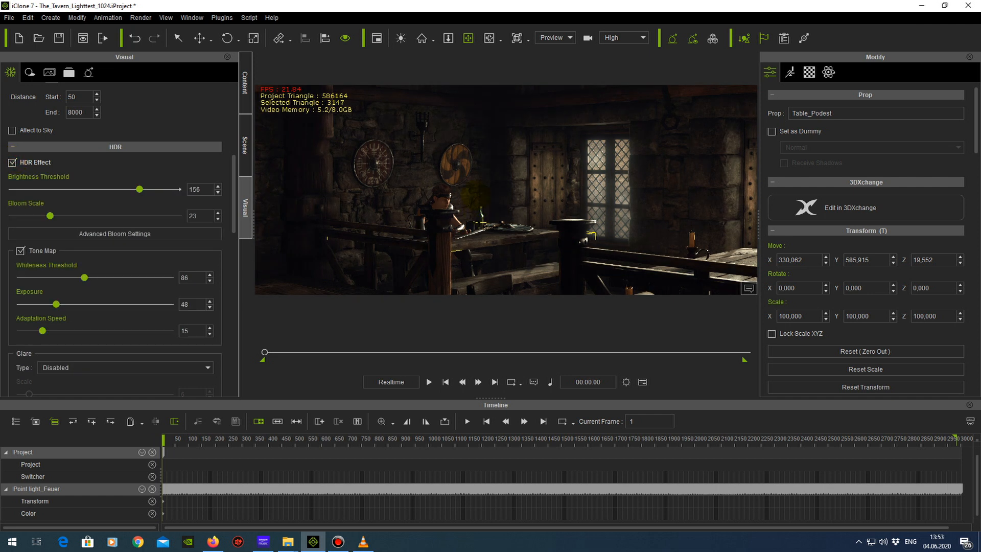
pyautogui.click(21, 250)
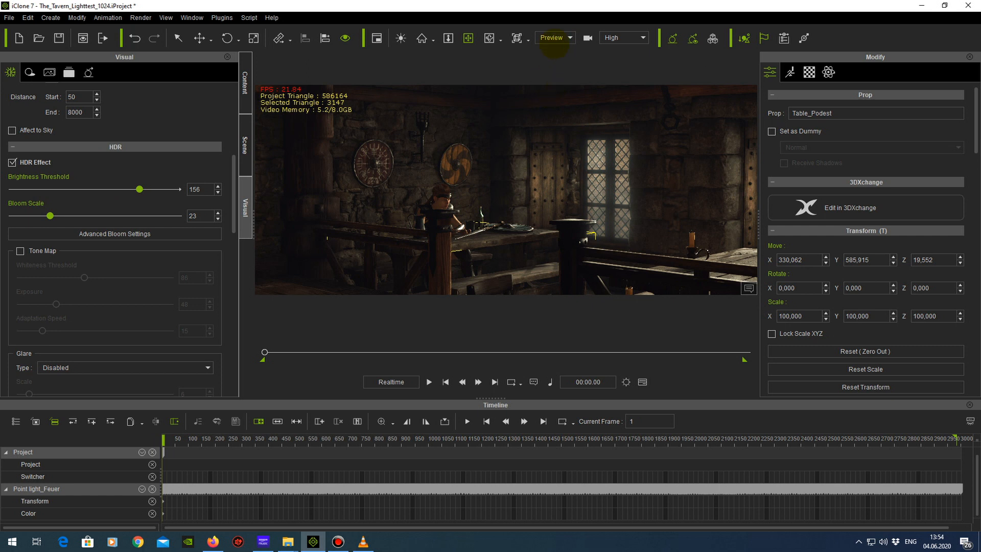
# - Switch to the Lichttest camera and examine the advanced bloom spread strengths with the fireplace in view
pyautogui.click(555, 37)
pyautogui.click(553, 55)
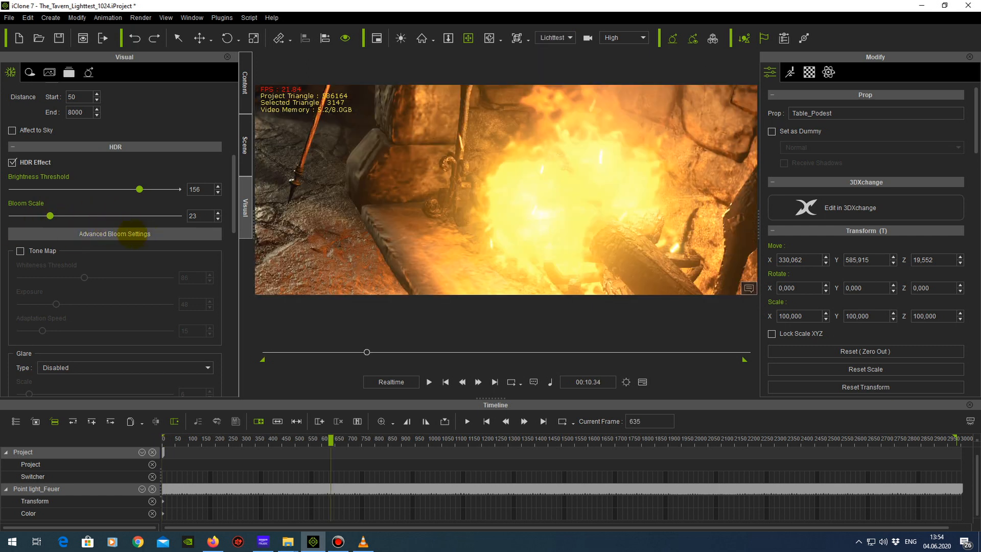
pyautogui.click(118, 234)
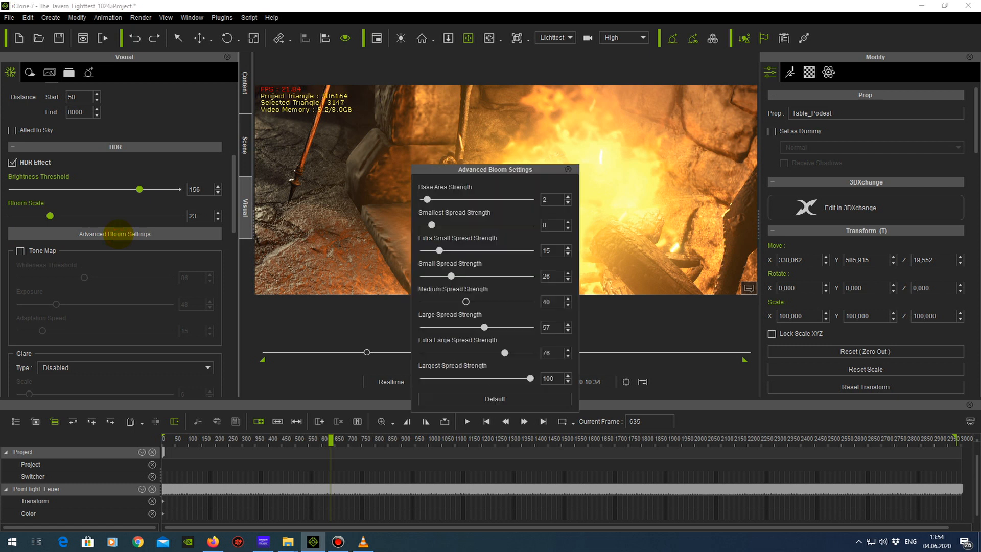
pyautogui.moveTo(508, 168); pyautogui.dragTo(478, 163)
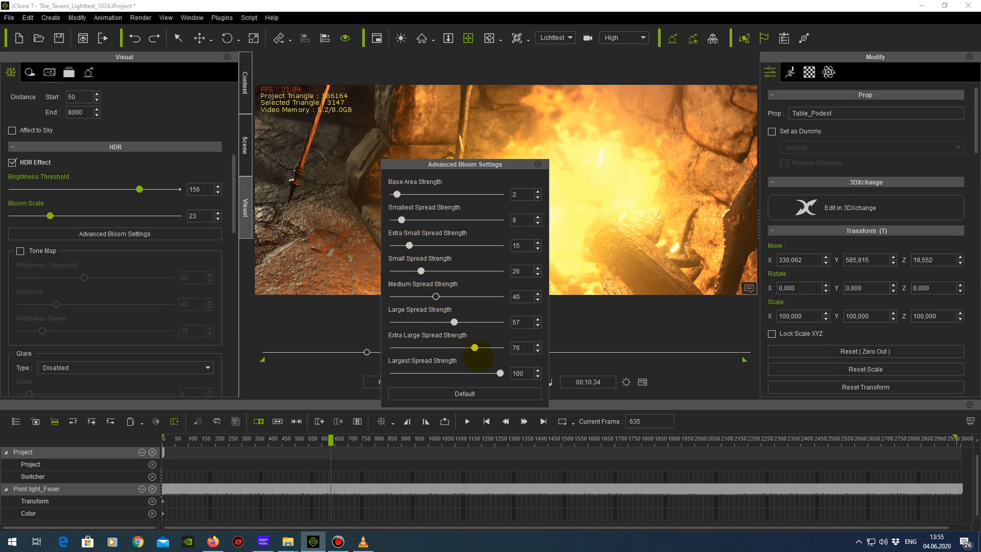
pyautogui.click(537, 164)
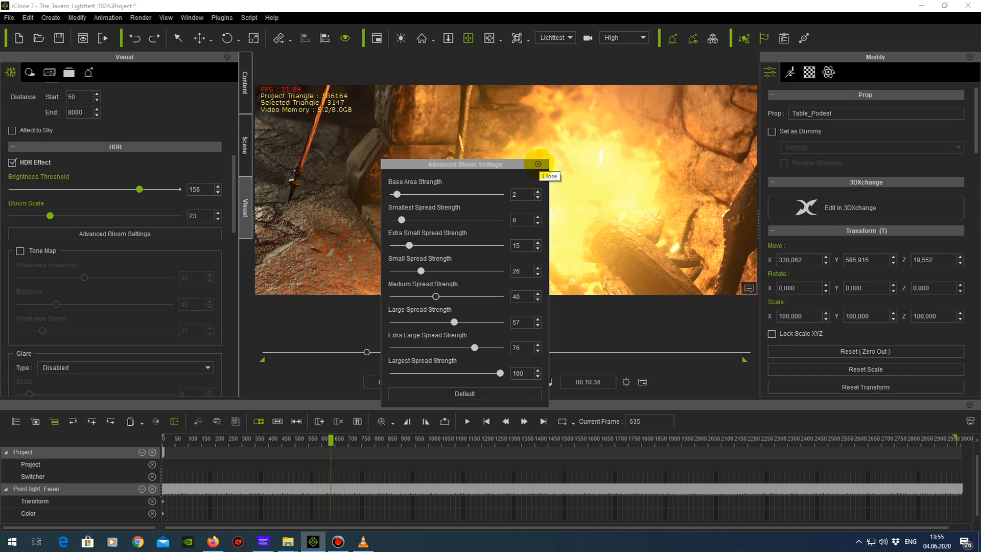
pyautogui.click(537, 164)
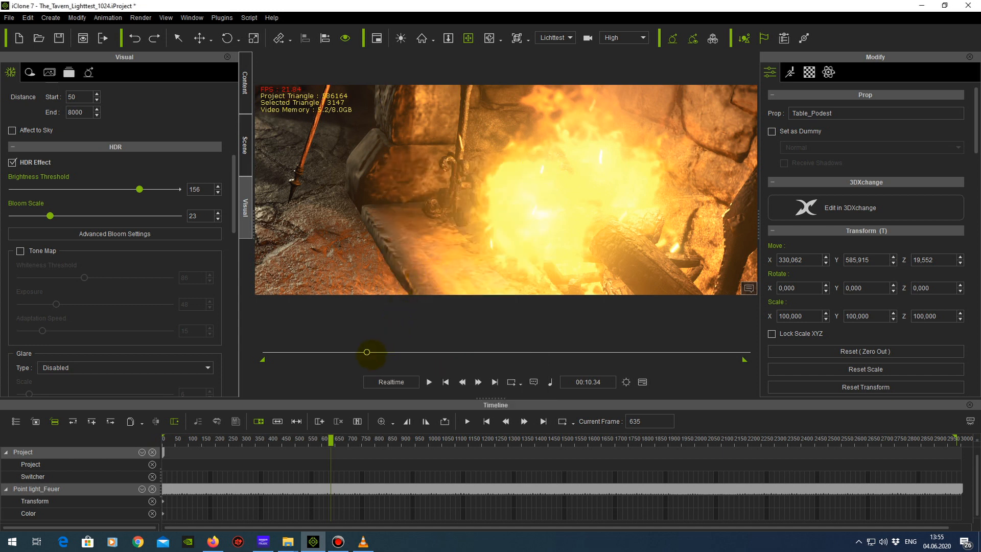
# - Scrub through the Lichttest shot and back to its first frame, and look up the project's glow settings
pyautogui.moveTo(367, 352); pyautogui.dragTo(627, 352)
pyautogui.moveTo(634, 352); pyautogui.dragTo(238, 355)
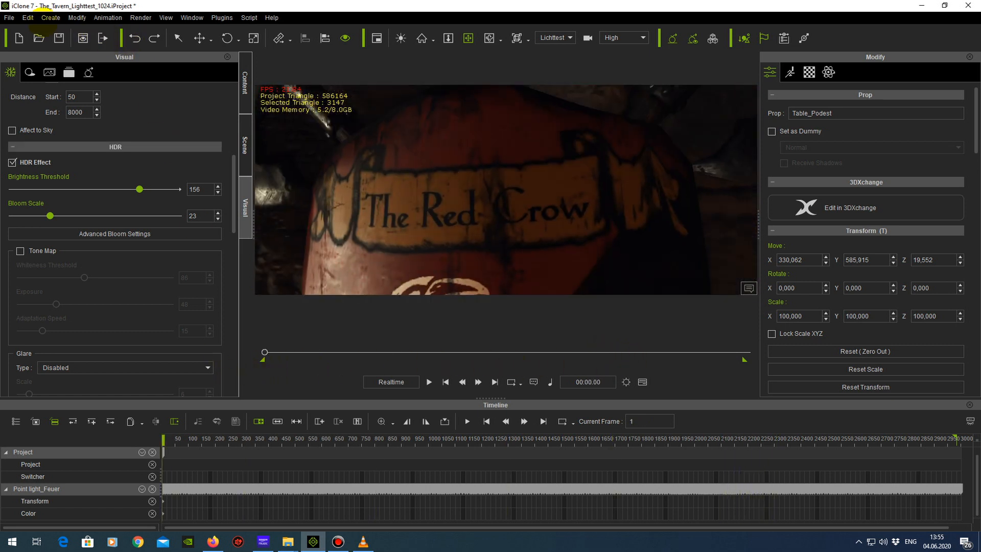
pyautogui.click(28, 18)
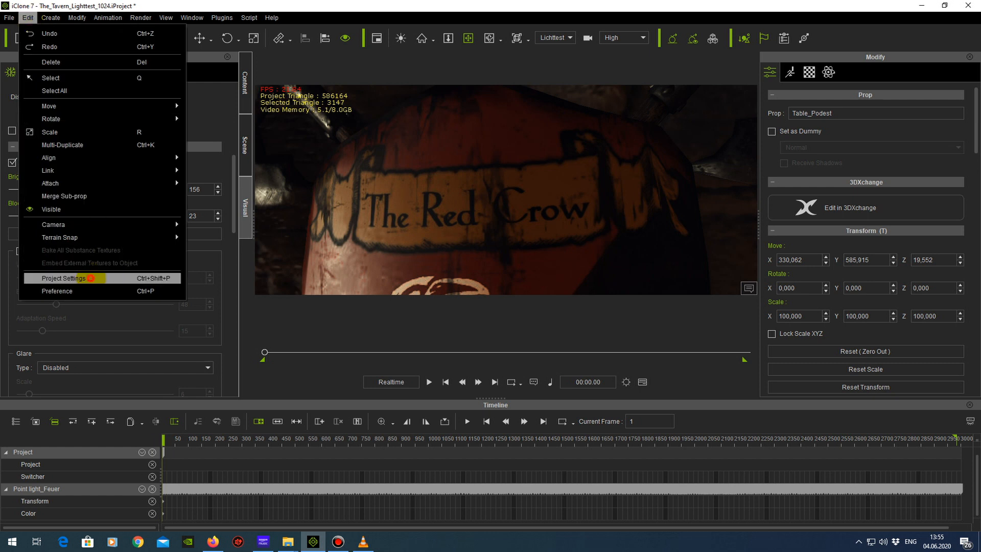
pyautogui.click(91, 278)
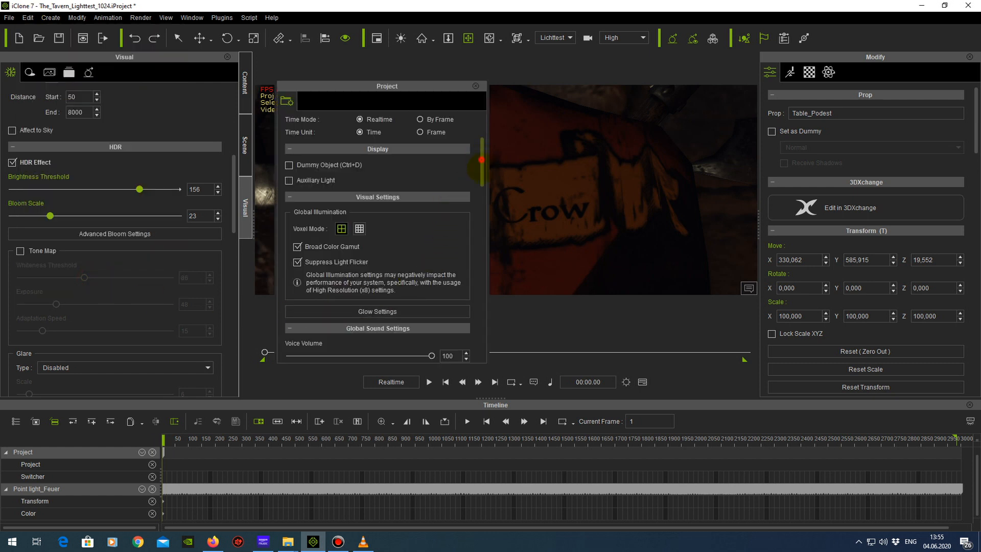
pyautogui.scroll(-5, 450, 169)
pyautogui.scroll(3, 388, 173)
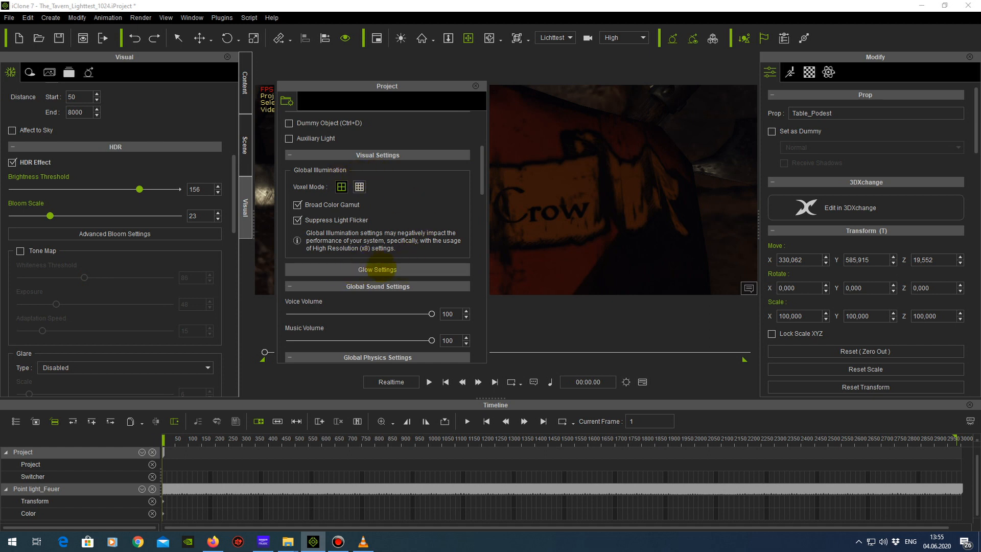
pyautogui.click(377, 269)
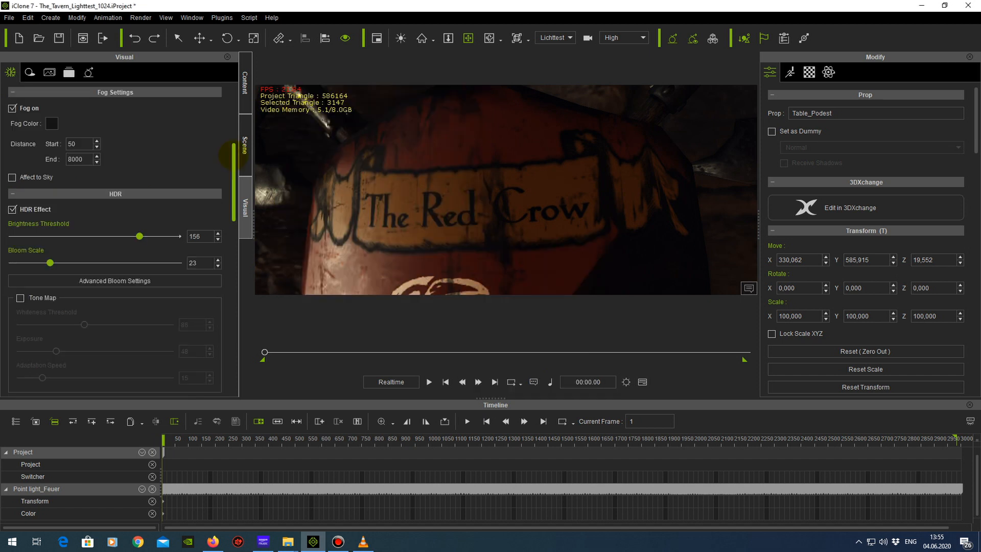
# - Return to the Preview camera and turn the HDR tone map back on
pyautogui.moveTo(234, 157); pyautogui.dragTo(234, 156)
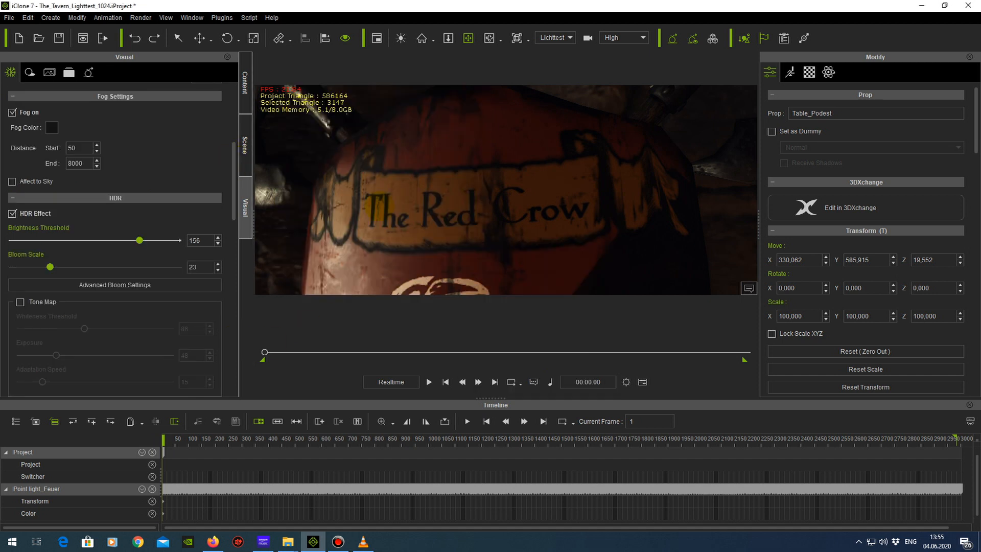
pyautogui.click(562, 38)
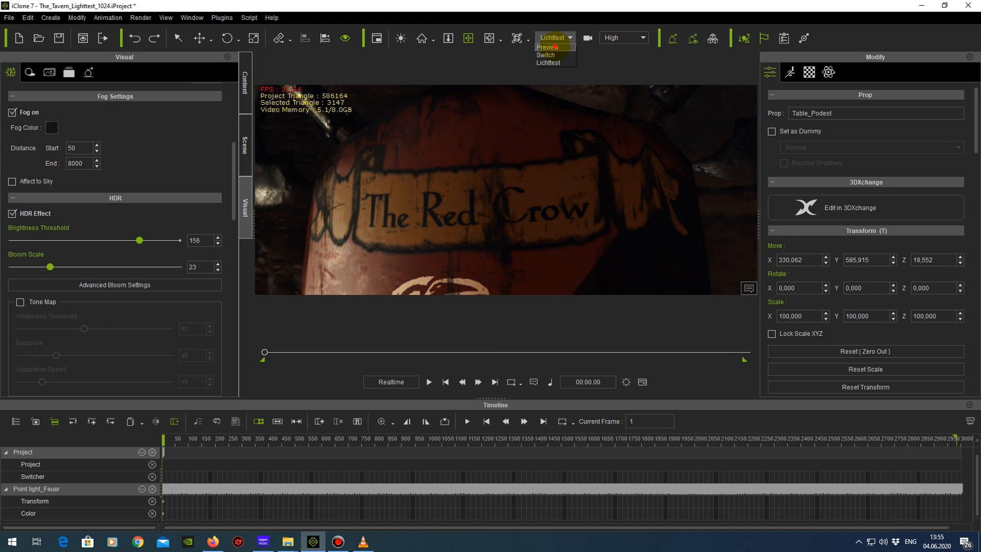
pyautogui.click(554, 48)
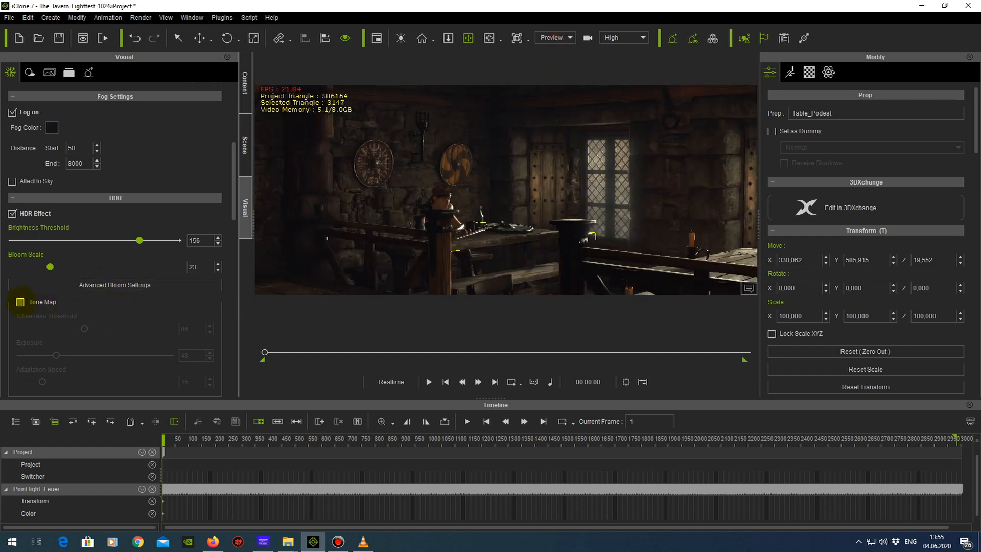
pyautogui.click(21, 302)
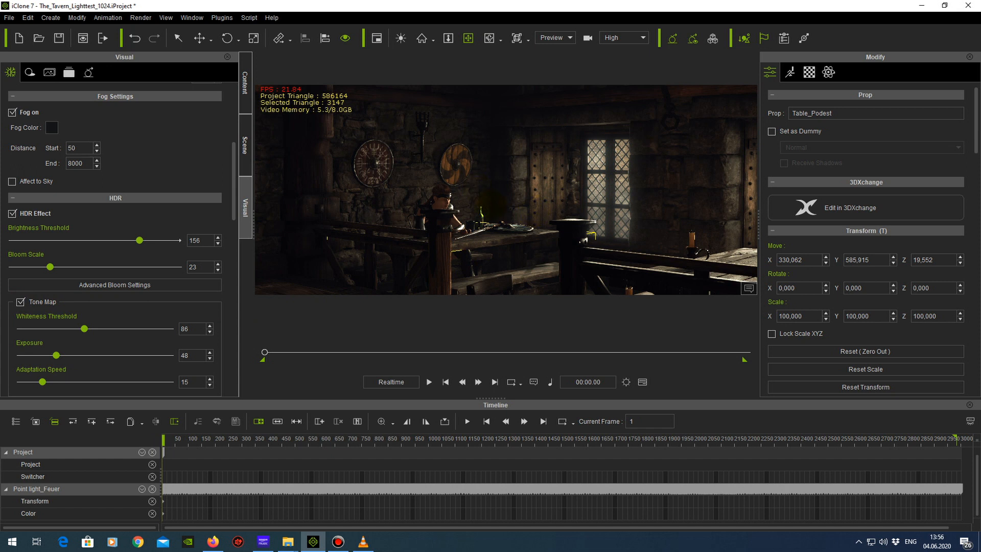
# - Examine the tone-mapped lighting on the woman at the table and the Glare and Image Based Lighting settings
pyautogui.scroll(-3, 92, 261)
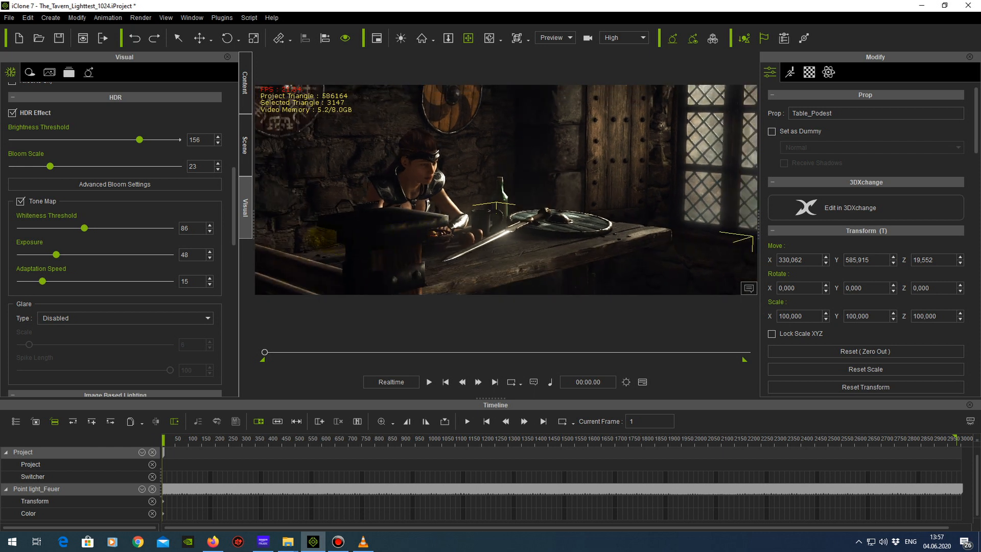
pyautogui.scroll(-3, 241, 249)
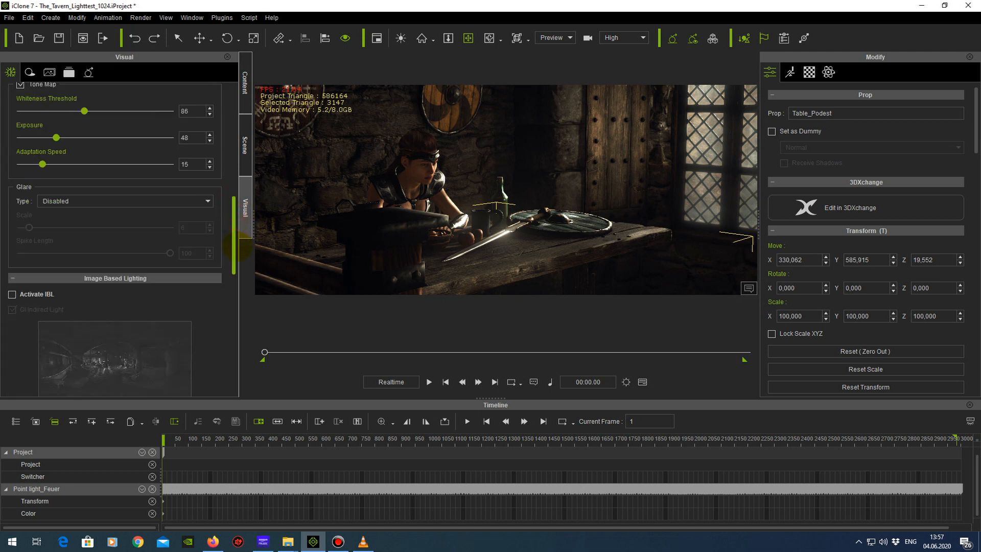
pyautogui.scroll(-1, 237, 248)
pyautogui.moveTo(237, 249)
pyautogui.mouseDown()
pyautogui.moveTo(236, 263)
pyautogui.moveTo(237, 234)
pyautogui.moveTo(236, 267)
pyautogui.moveTo(237, 257)
pyautogui.mouseUp()
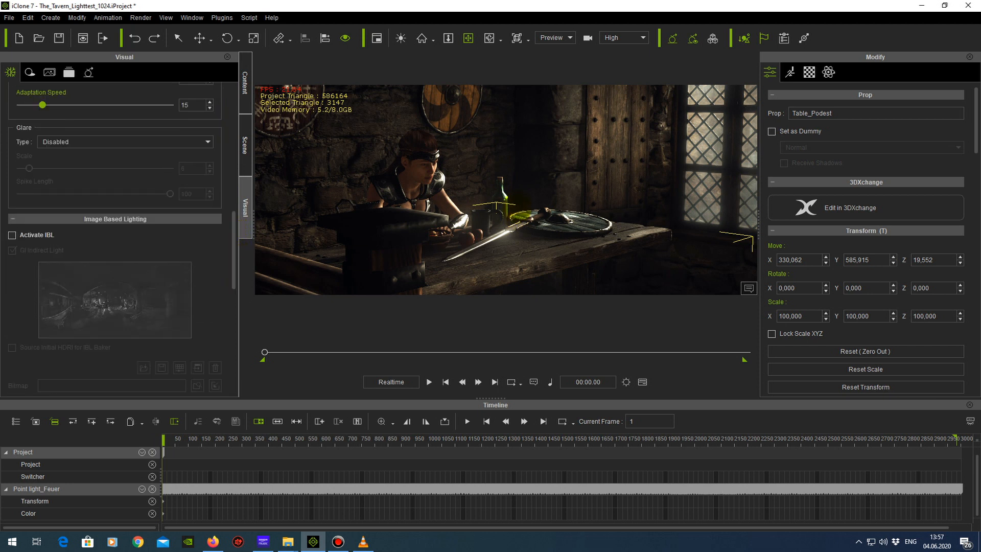
pyautogui.moveTo(517, 203); pyautogui.dragTo(532, 209, button='middle')
pyautogui.keyDown('alt'); pyautogui.moveTo(533, 208); pyautogui.dragTo(509, 201); pyautogui.keyUp('alt')
pyautogui.moveTo(509, 202); pyautogui.dragTo(532, 210, button='middle')
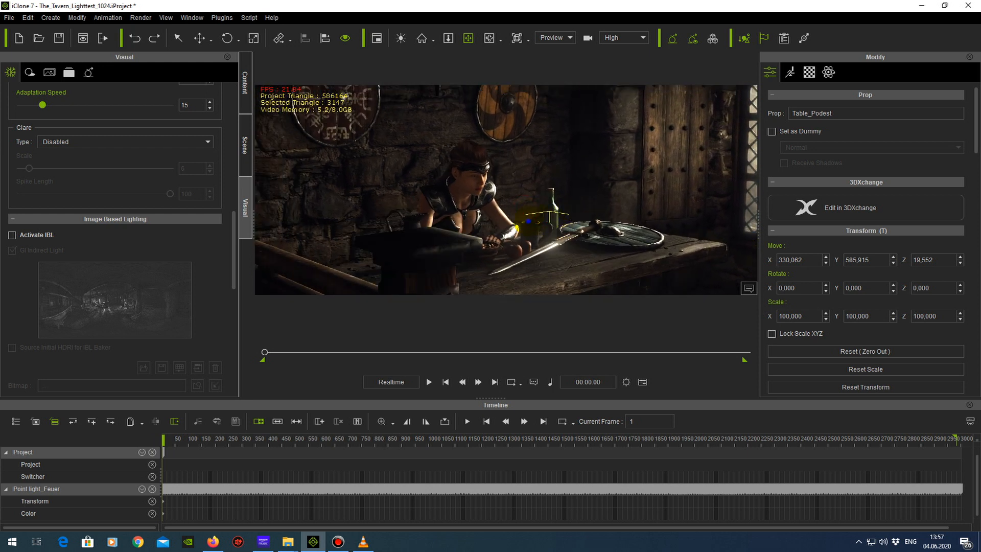
pyautogui.keyDown('alt'); pyautogui.moveTo(528, 222); pyautogui.dragTo(510, 217); pyautogui.keyUp('alt')
pyautogui.moveTo(510, 218)
pyautogui.mouseDown(button='middle')
pyautogui.moveTo(522, 220)
pyautogui.moveTo(519, 203)
pyautogui.mouseUp(button='middle')
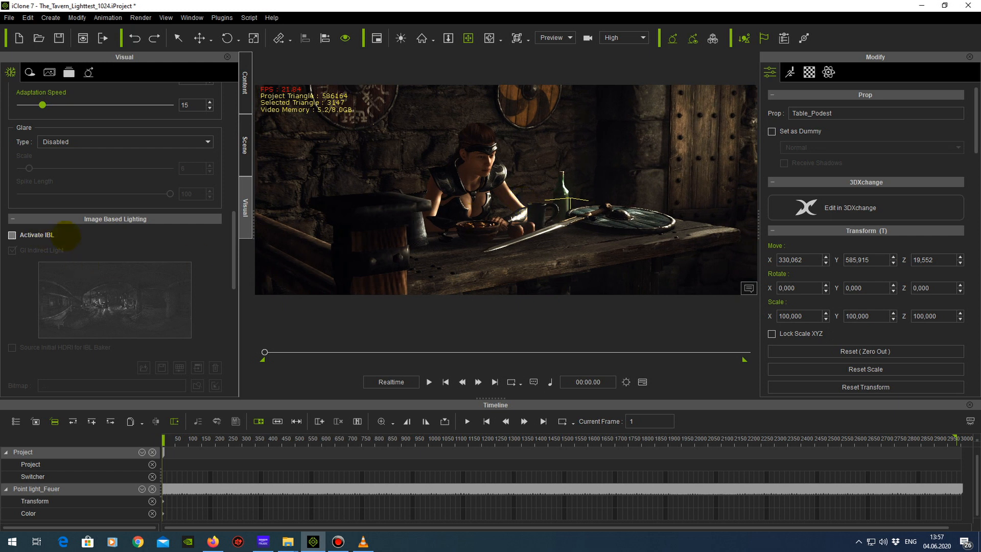
pyautogui.scroll(-3, 234, 225)
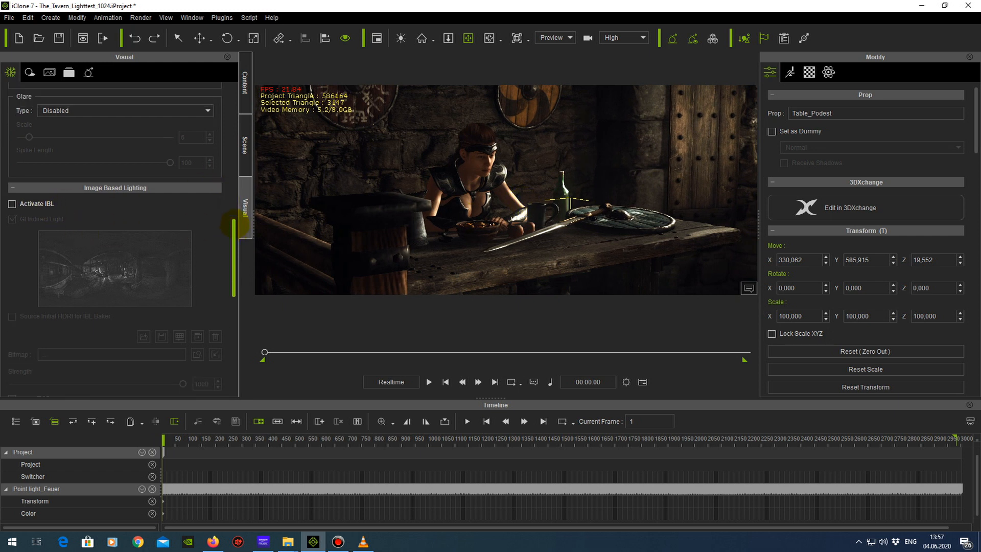
pyautogui.scroll(2, 233, 225)
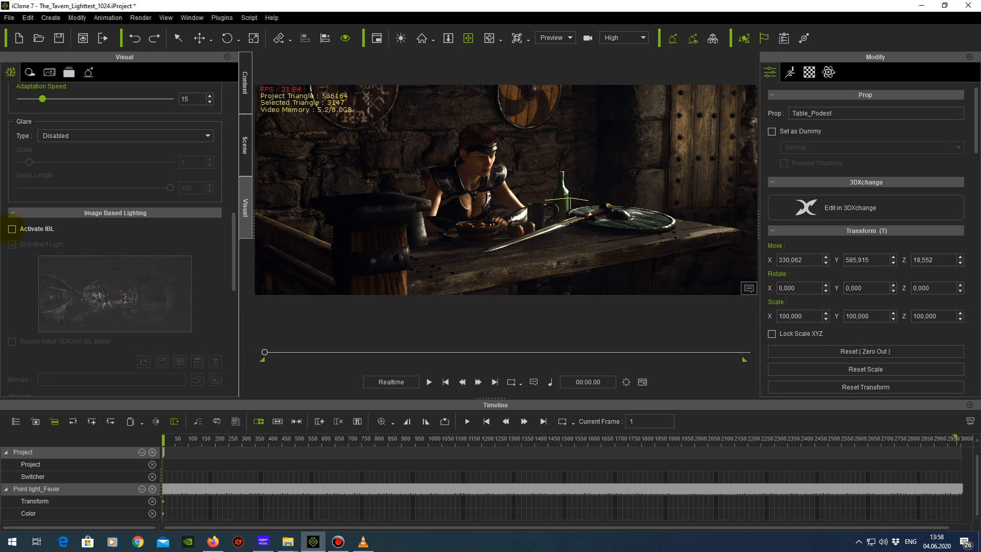
# - Activate image based lighting and inspect its effect on the seated woman, the table and the window area
pyautogui.click(12, 228)
pyautogui.moveTo(233, 255); pyautogui.dragTo(232, 269)
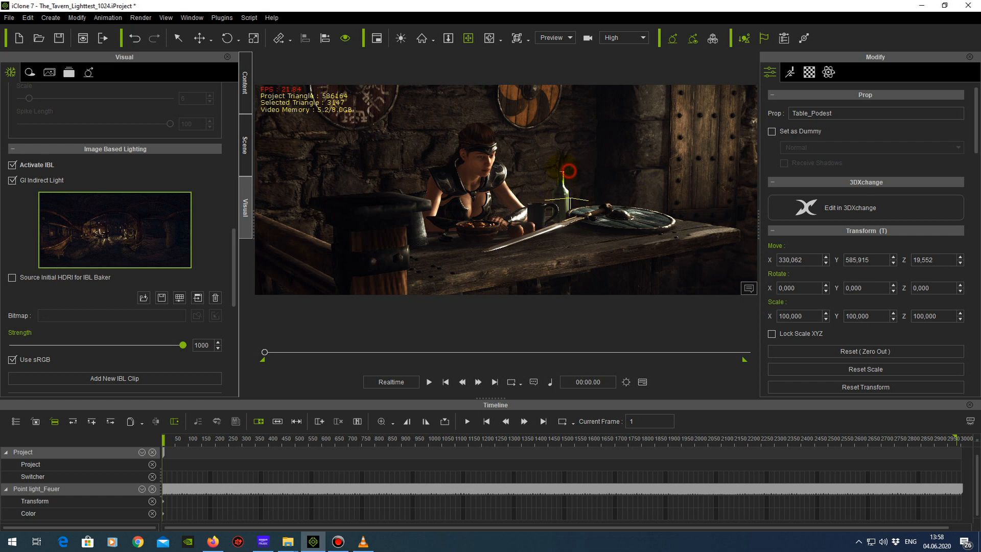
pyautogui.moveTo(569, 171); pyautogui.dragTo(549, 160, button='middle')
pyautogui.moveTo(562, 149); pyautogui.dragTo(591, 200, button='right')
pyautogui.moveTo(591, 200); pyautogui.dragTo(605, 212, button='middle')
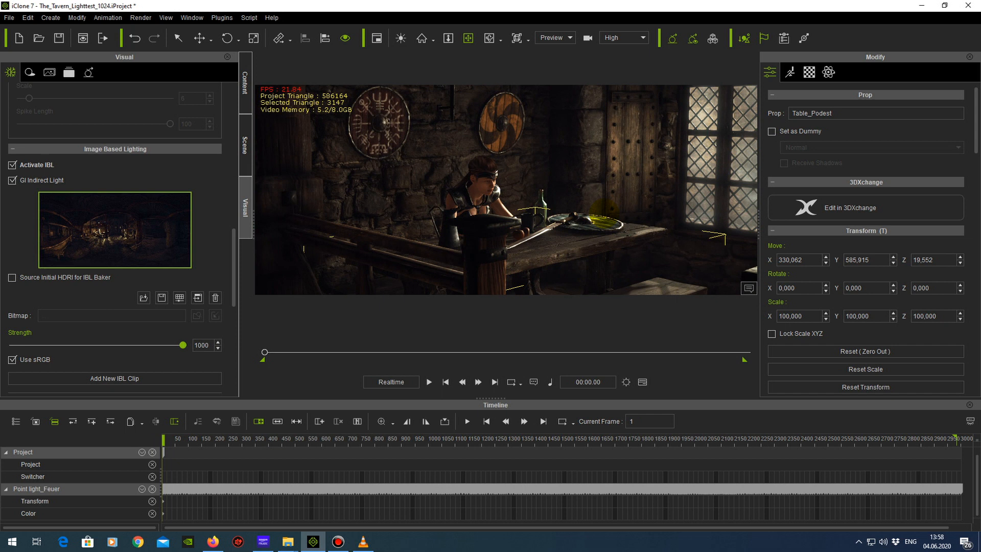
pyautogui.scroll(4, 596, 224)
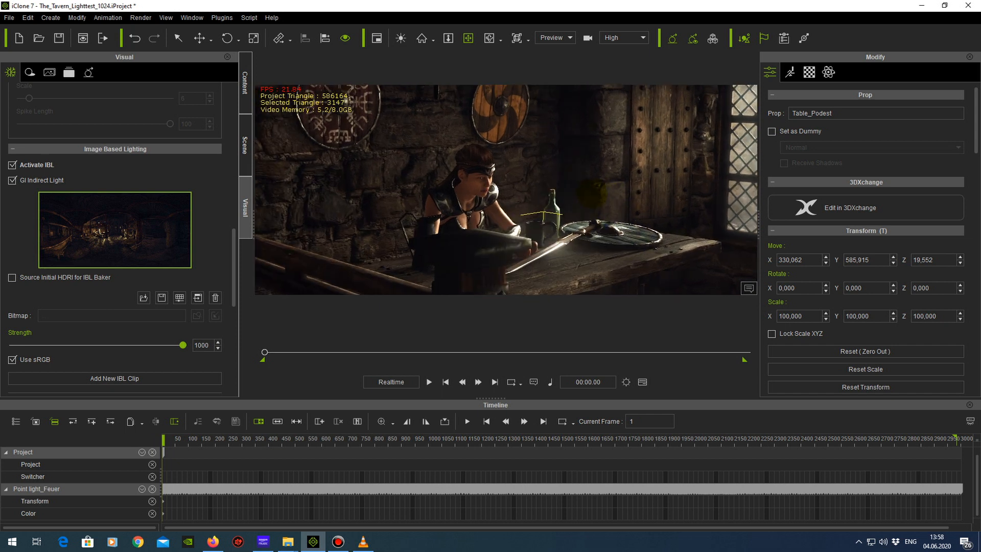
pyautogui.moveTo(598, 207); pyautogui.dragTo(570, 211, button='right')
pyautogui.moveTo(570, 212)
pyautogui.mouseDown(button='middle')
pyautogui.moveTo(589, 223)
pyautogui.moveTo(544, 226)
pyautogui.moveTo(554, 219)
pyautogui.mouseUp(button='middle')
pyautogui.moveTo(357, 258); pyautogui.dragTo(396, 263, button='right')
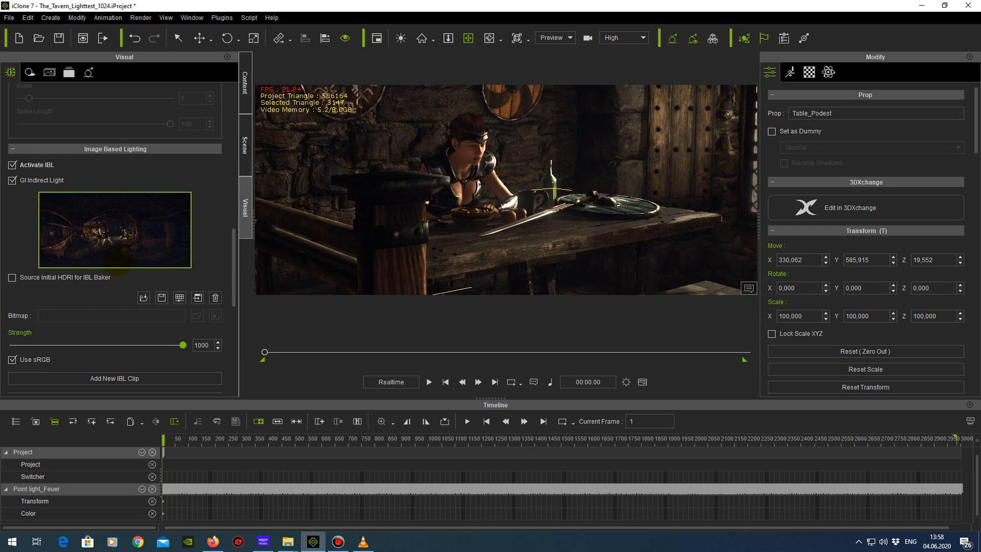
pyautogui.moveTo(119, 258)
pyautogui.moveTo(137, 229)
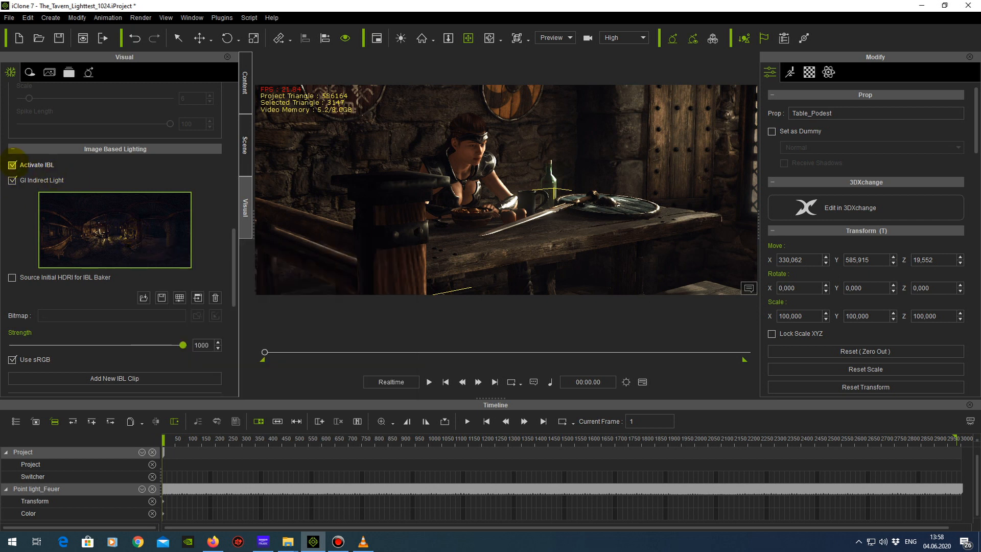
# - Toggle image based lighting repeatedly to compare its effect on the table area, leaving it on
pyautogui.click(12, 164)
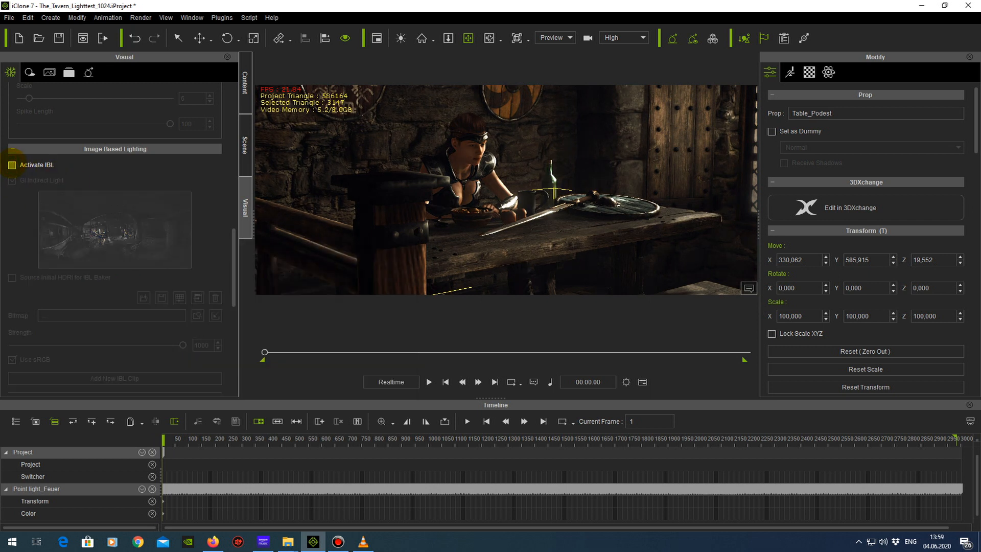
pyautogui.click(12, 164)
pyautogui.click(12, 164)
pyautogui.click(12, 164)
pyautogui.click(12, 165)
pyautogui.click(12, 165)
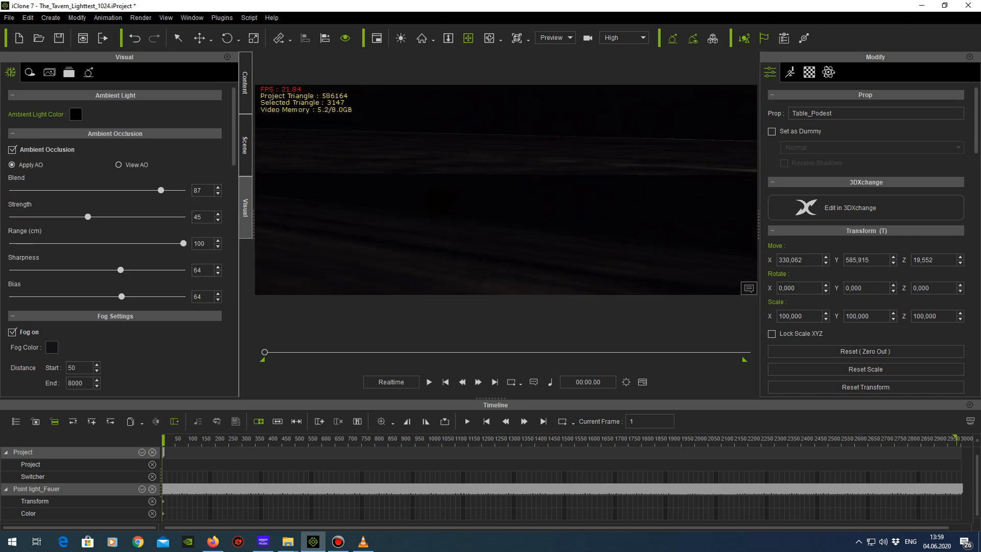
# - Play the animation with the candle chandelier in view and examine the particle settings of Candle_Flame_Large(7)
pyautogui.scroll(-3, 448, 189)
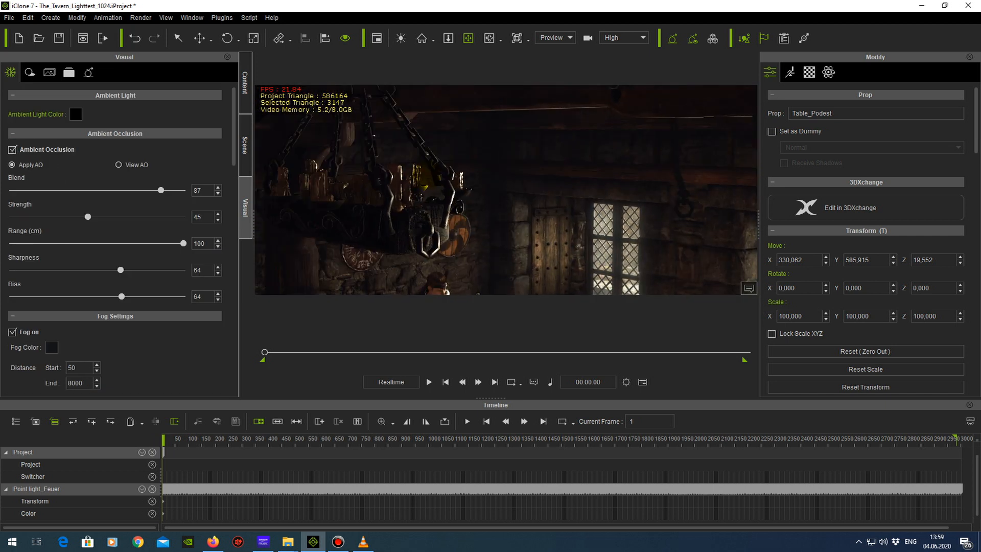
pyautogui.scroll(3, 447, 189)
pyautogui.scroll(-3, 447, 189)
pyautogui.moveTo(448, 189); pyautogui.dragTo(457, 190, button='right')
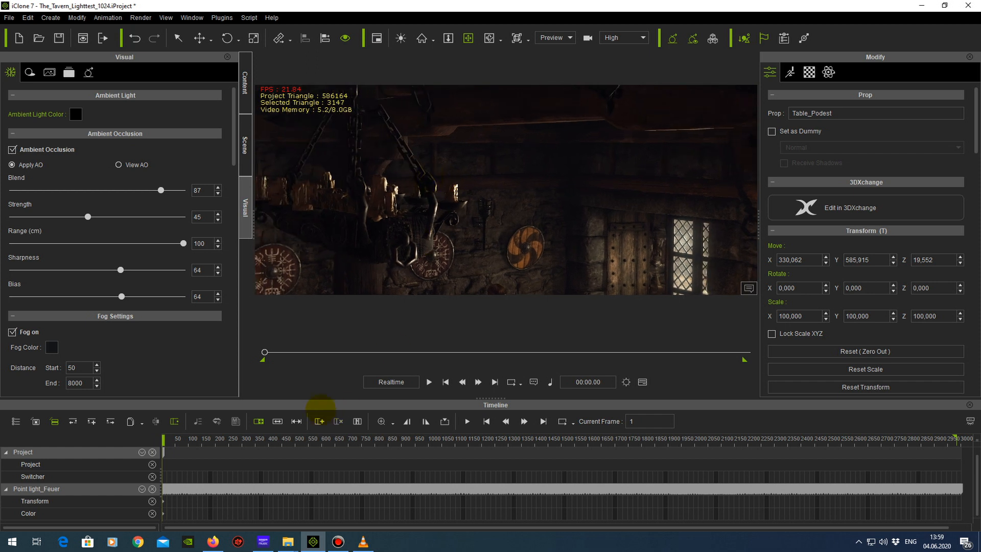
pyautogui.click(429, 382)
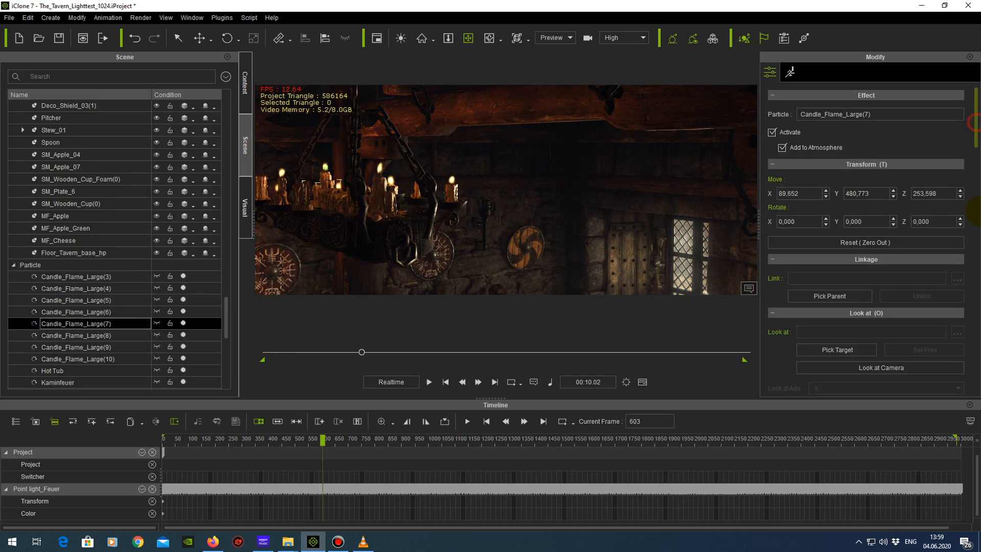
pyautogui.moveTo(976, 124); pyautogui.dragTo(962, 382)
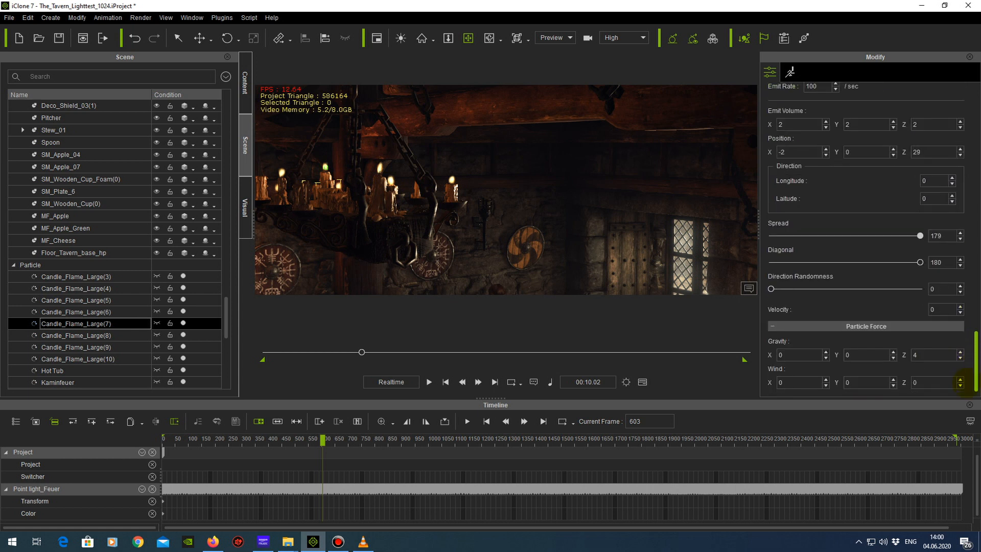
# - Examine the emitter and GI settings of Candle_Flame_Large(7), scrub the animation around the chandelier and return to the first frame
pyautogui.moveTo(975, 341); pyautogui.dragTo(975, 332)
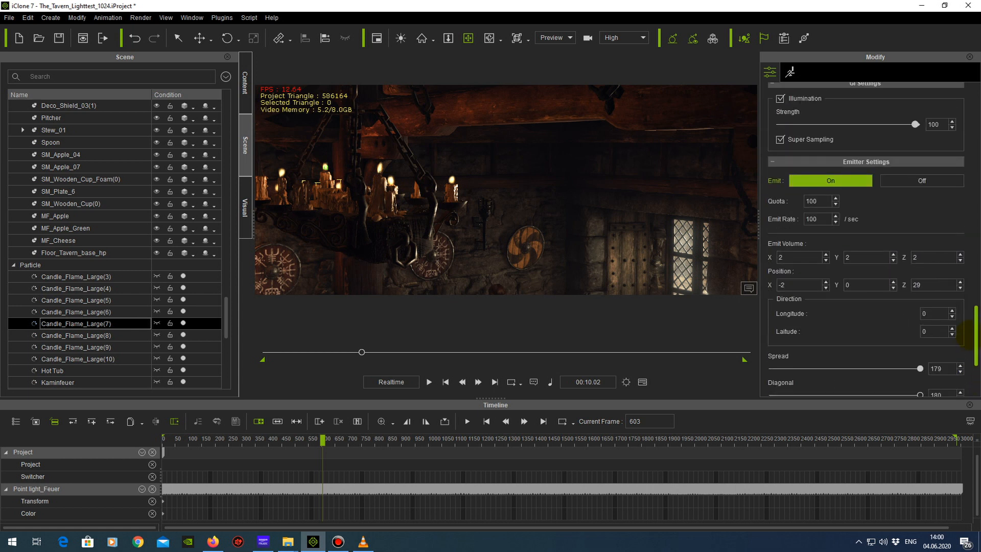
pyautogui.scroll(5, 849, 264)
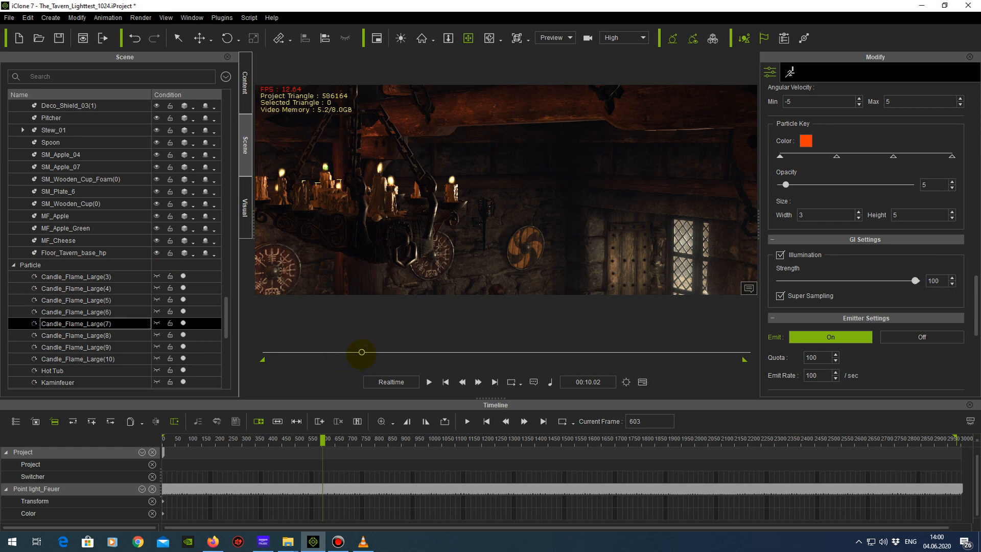
pyautogui.moveTo(362, 351)
pyautogui.mouseDown()
pyautogui.moveTo(275, 351)
pyautogui.moveTo(360, 351)
pyautogui.mouseUp()
pyautogui.moveTo(441, 239); pyautogui.dragTo(493, 288, button='right')
pyautogui.moveTo(360, 352); pyautogui.dragTo(455, 351)
pyautogui.moveTo(388, 367); pyautogui.dragTo(224, 367)
pyautogui.moveTo(319, 263); pyautogui.dragTo(291, 309, button='right')
pyautogui.moveTo(309, 276); pyautogui.dragTo(472, 210, button='right')
pyautogui.moveTo(396, 191); pyautogui.dragTo(425, 232, button='right')
pyautogui.scroll(3, 428, 169)
pyautogui.moveTo(427, 168); pyautogui.dragTo(307, 335, button='right')
pyautogui.moveTo(265, 352); pyautogui.dragTo(243, 363)
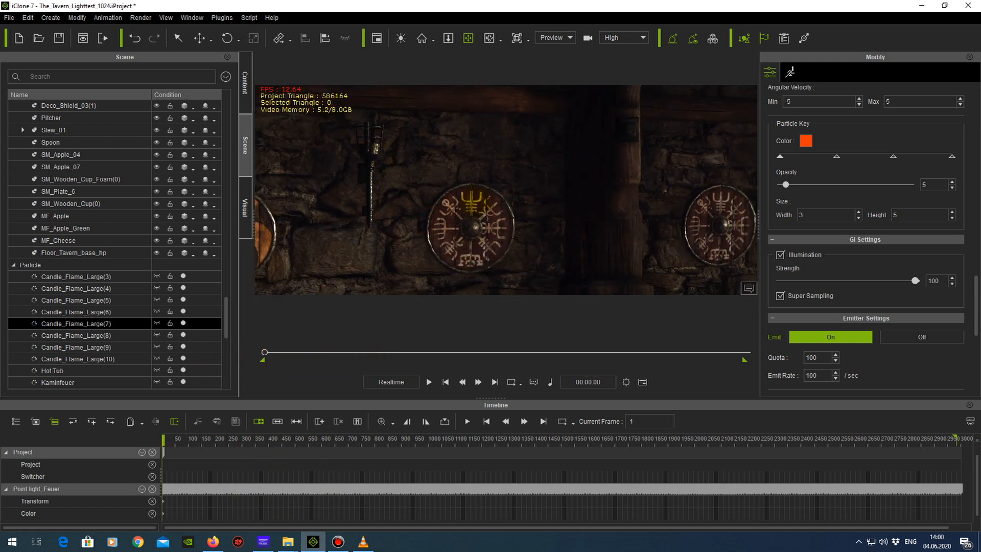
pyautogui.scroll(-3, 482, 204)
pyautogui.moveTo(482, 204); pyautogui.dragTo(572, 215, button='right')
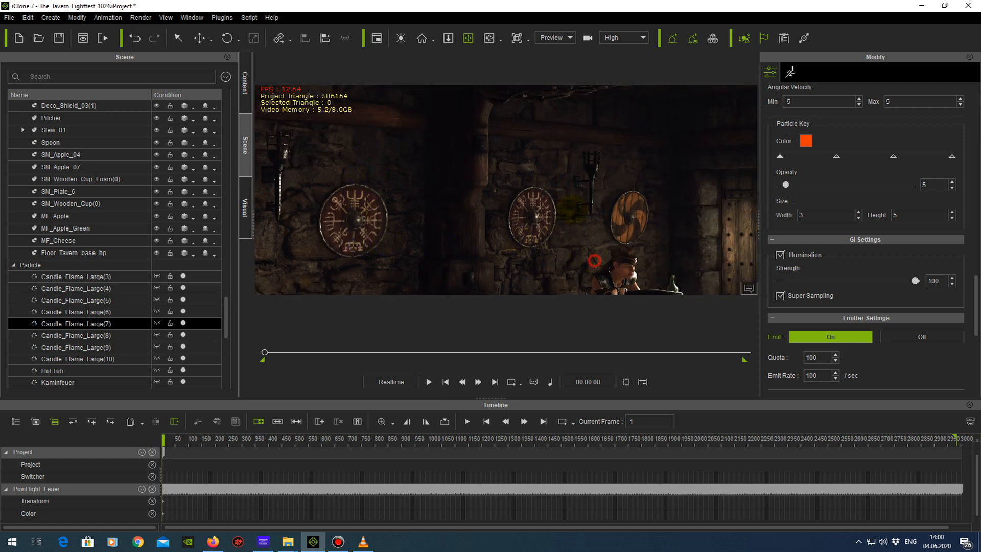
pyautogui.moveTo(573, 215); pyautogui.dragTo(525, 174)
pyautogui.moveTo(524, 174); pyautogui.dragTo(569, 219, button='right')
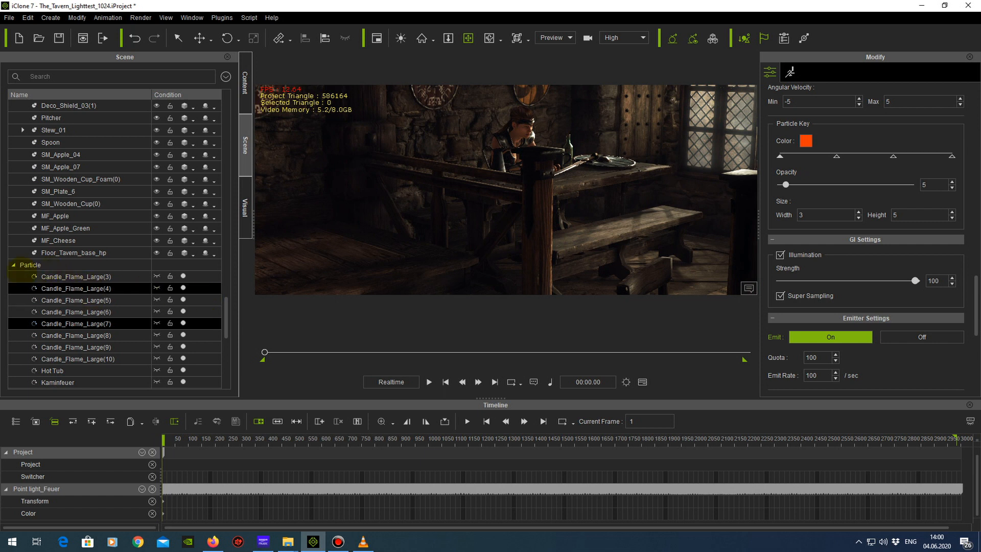
# - Collapse the Particle, Light and Prop groups in the scene list and expand the Avatar group
pyautogui.click(13, 265)
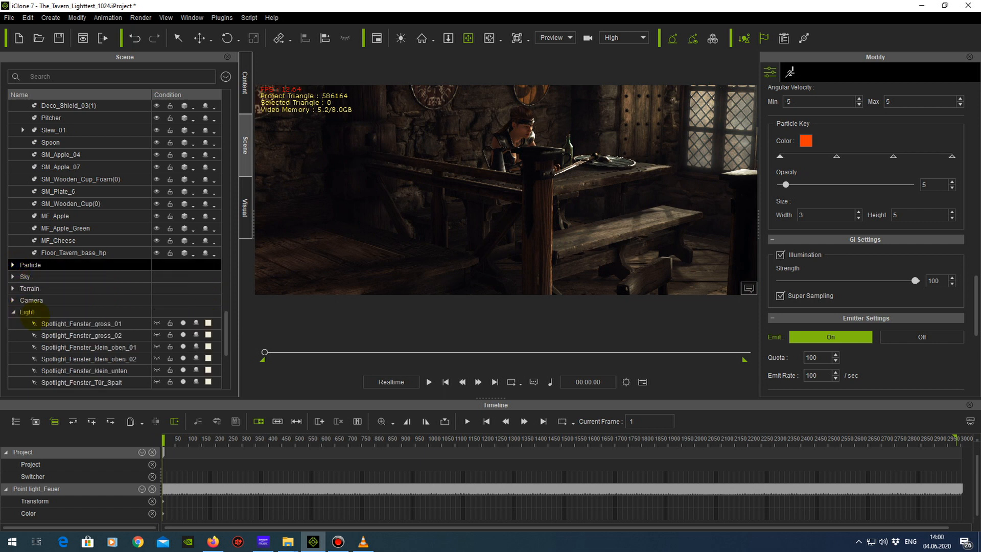
pyautogui.click(23, 312)
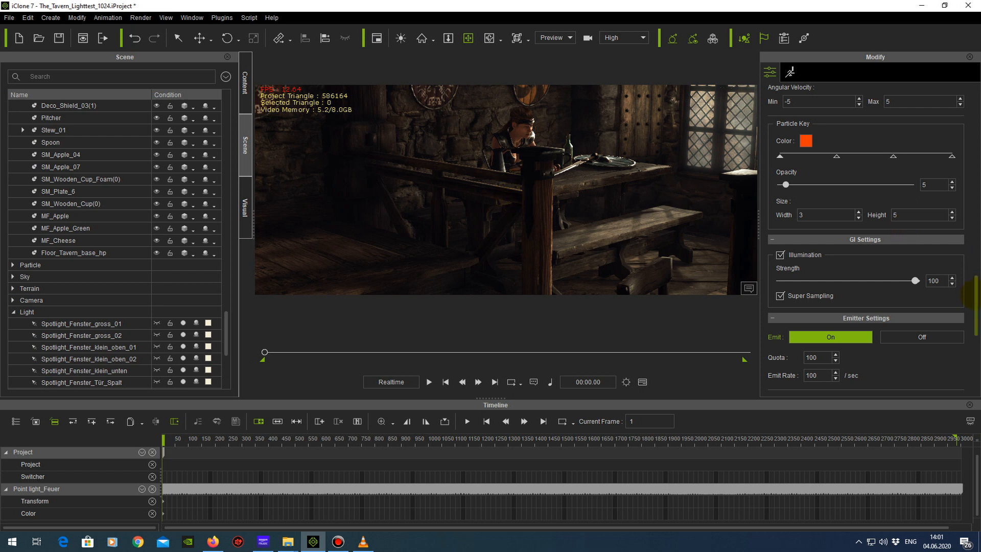
pyautogui.moveTo(975, 295); pyautogui.dragTo(975, 105)
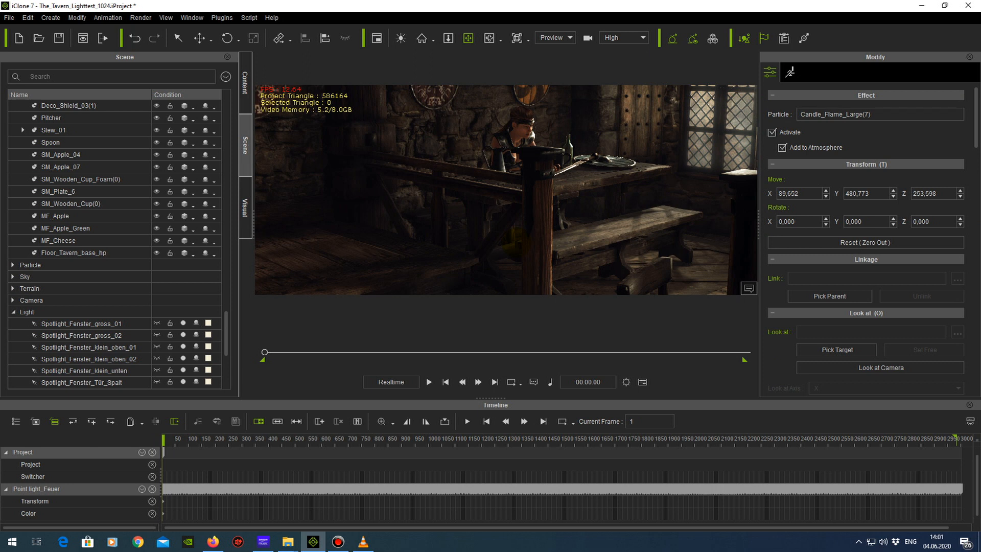
pyautogui.moveTo(614, 222); pyautogui.dragTo(593, 205)
pyautogui.scroll(-4, 623, 202)
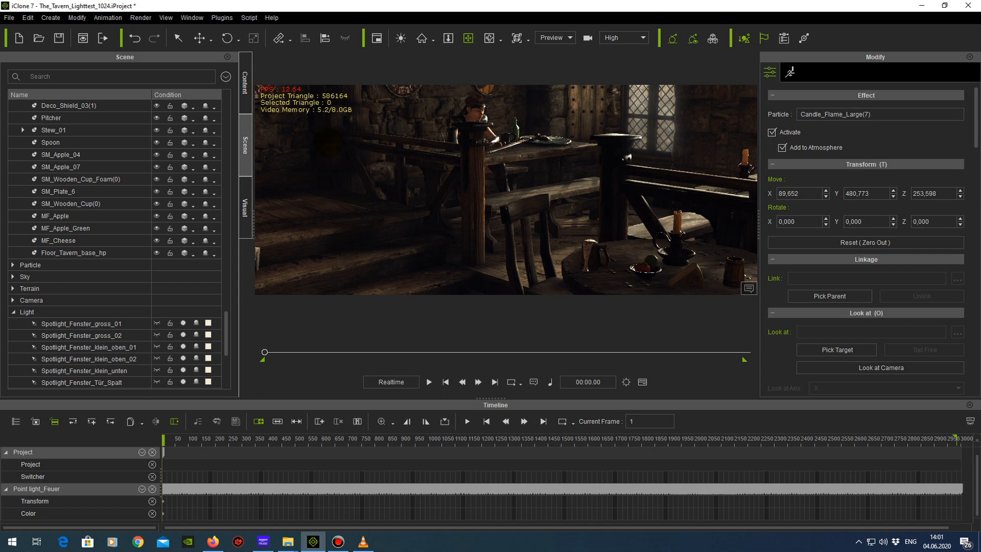
pyautogui.click(51, 191)
pyautogui.click(16, 311)
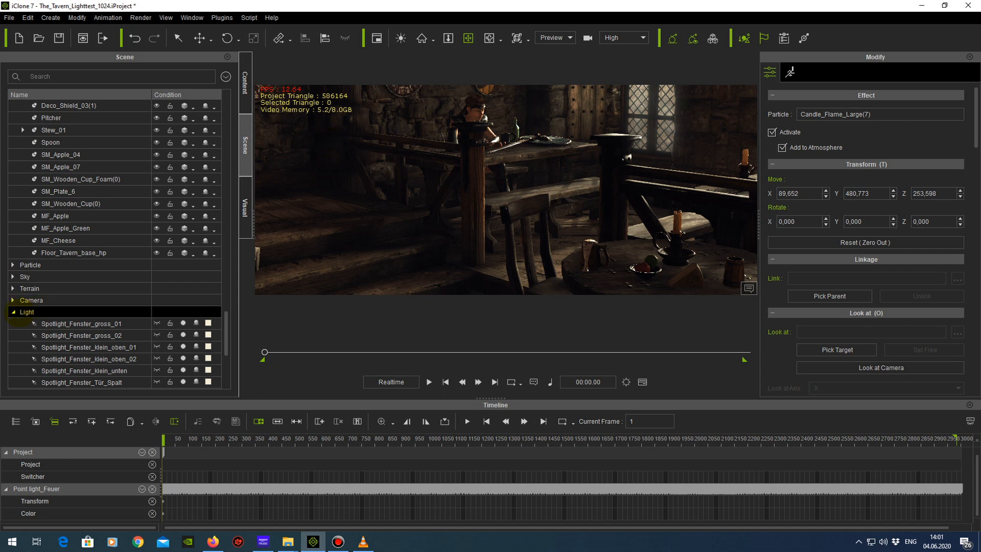
pyautogui.click(12, 312)
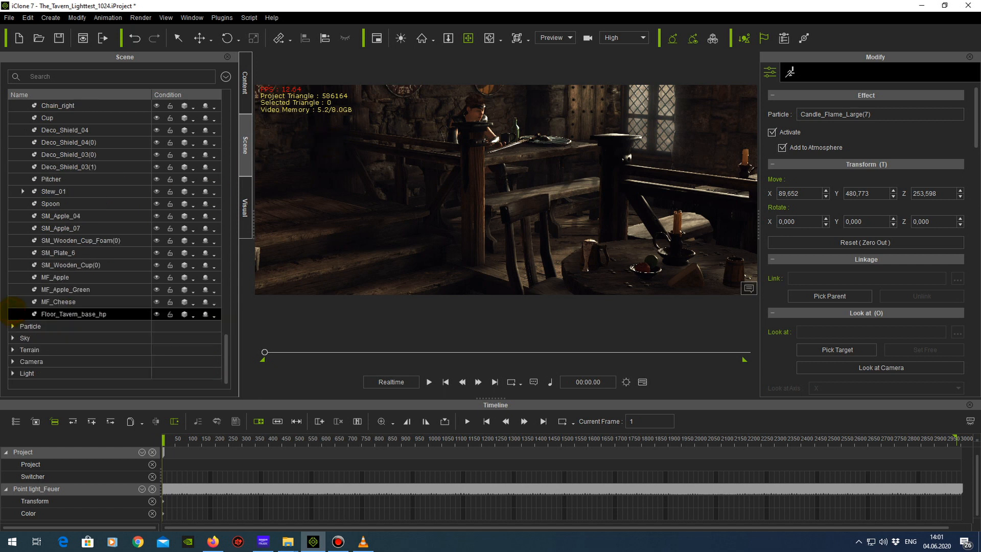
pyautogui.moveTo(225, 343); pyautogui.dragTo(243, 97)
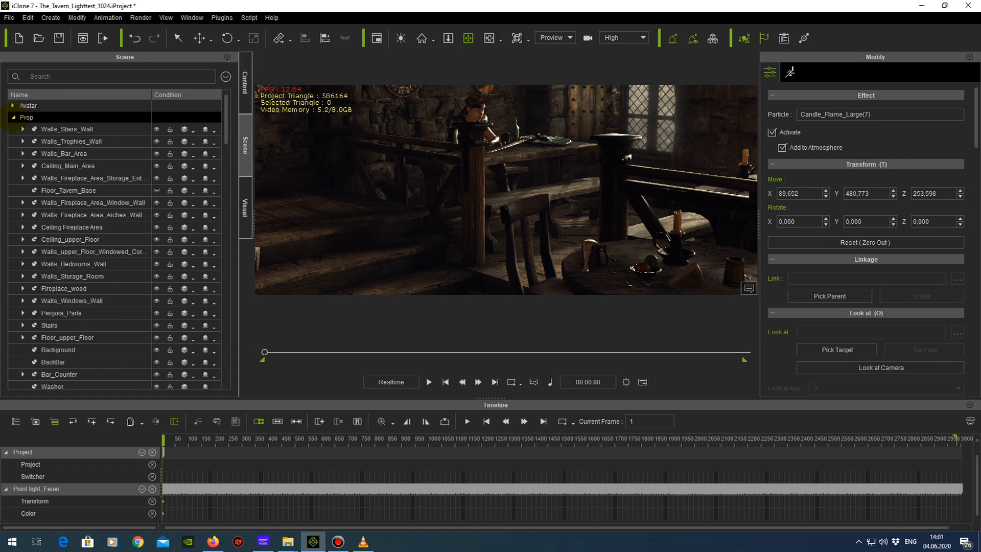
pyautogui.click(12, 117)
pyautogui.click(12, 105)
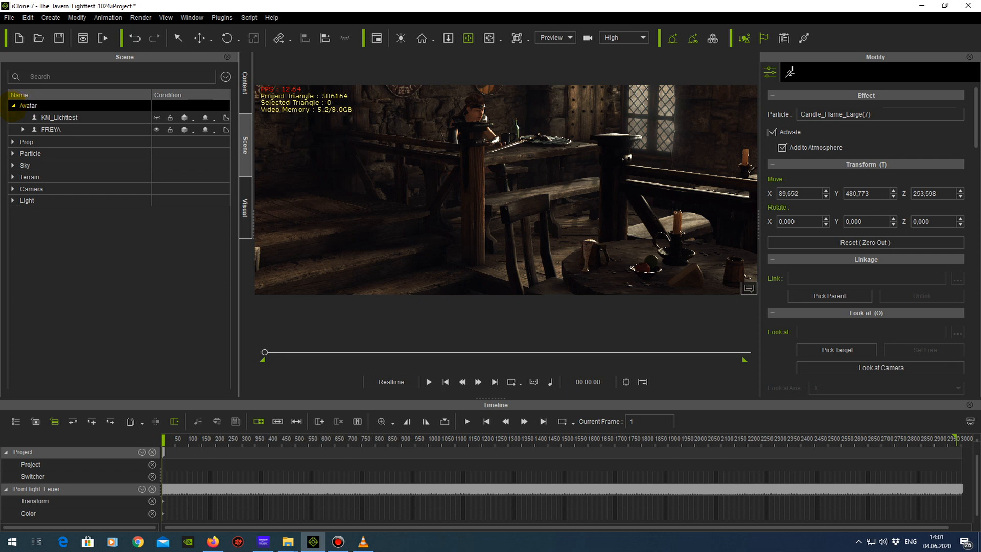
# - Make the KM_Lichttest avatar visible and select the Lichttest camera in the scene list
pyautogui.click(51, 130)
pyautogui.click(59, 116)
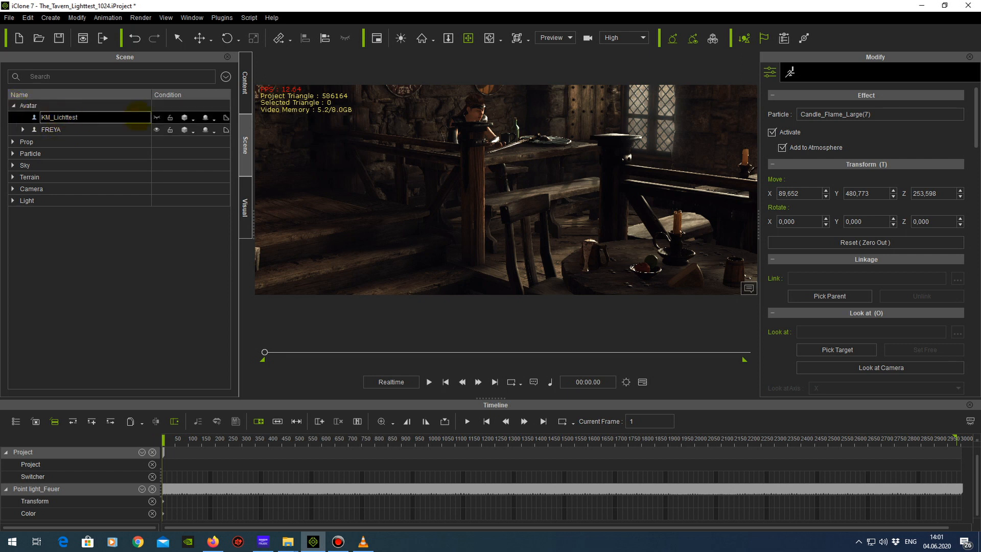
pyautogui.click(12, 189)
pyautogui.click(153, 200)
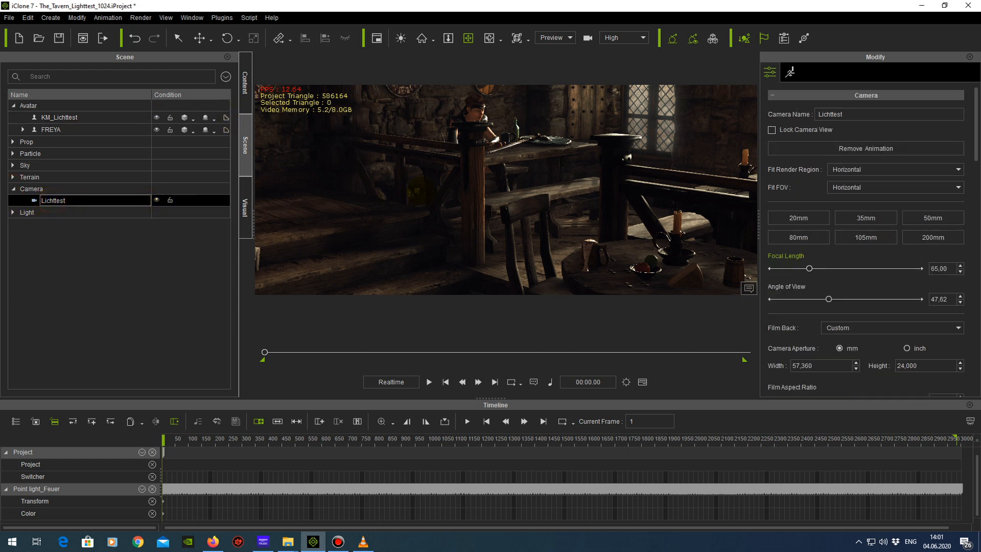
# - Play the animation with the fireplace in view to watch the cameraman figure move through the tavern, and stop the playback
pyautogui.moveTo(495, 194)
pyautogui.mouseDown(button='right')
pyautogui.moveTo(572, 182)
pyautogui.moveTo(525, 168)
pyautogui.moveTo(707, 171)
pyautogui.moveTo(593, 137)
pyautogui.moveTo(500, 182)
pyautogui.moveTo(593, 122)
pyautogui.moveTo(552, 148)
pyautogui.mouseUp(button='right')
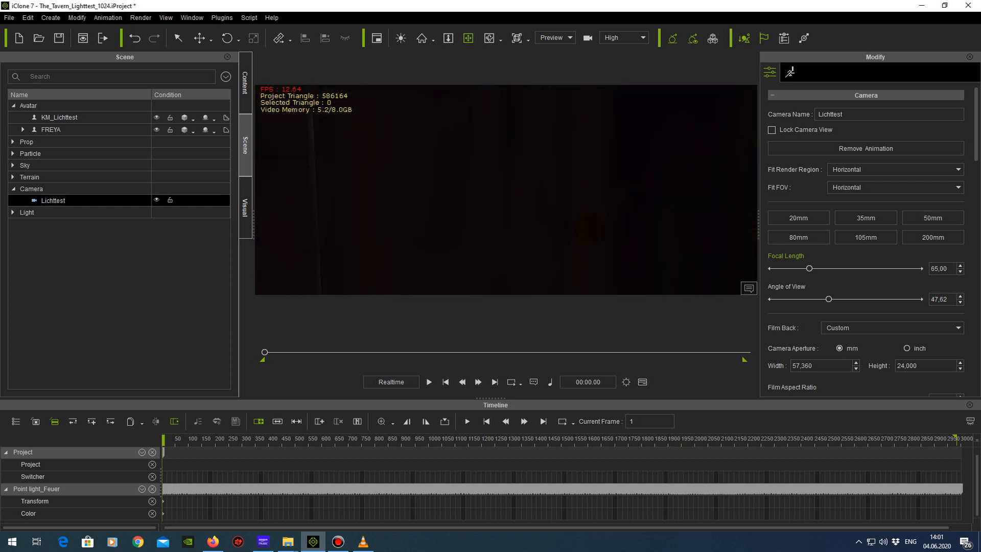
pyautogui.scroll(-8, 586, 228)
pyautogui.moveTo(585, 224); pyautogui.dragTo(574, 143, button='right')
pyautogui.moveTo(574, 142); pyautogui.dragTo(576, 199, button='middle')
pyautogui.moveTo(575, 198); pyautogui.dragTo(575, 156, button='right')
pyautogui.moveTo(576, 156); pyautogui.dragTo(570, 168, button='middle')
pyautogui.moveTo(570, 171); pyautogui.dragTo(551, 138, button='right')
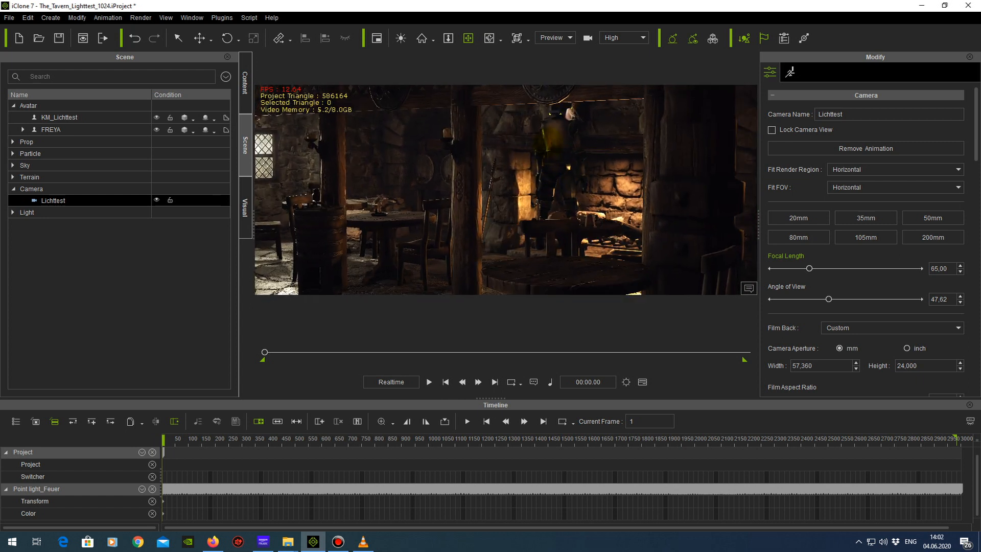
pyautogui.press('space')
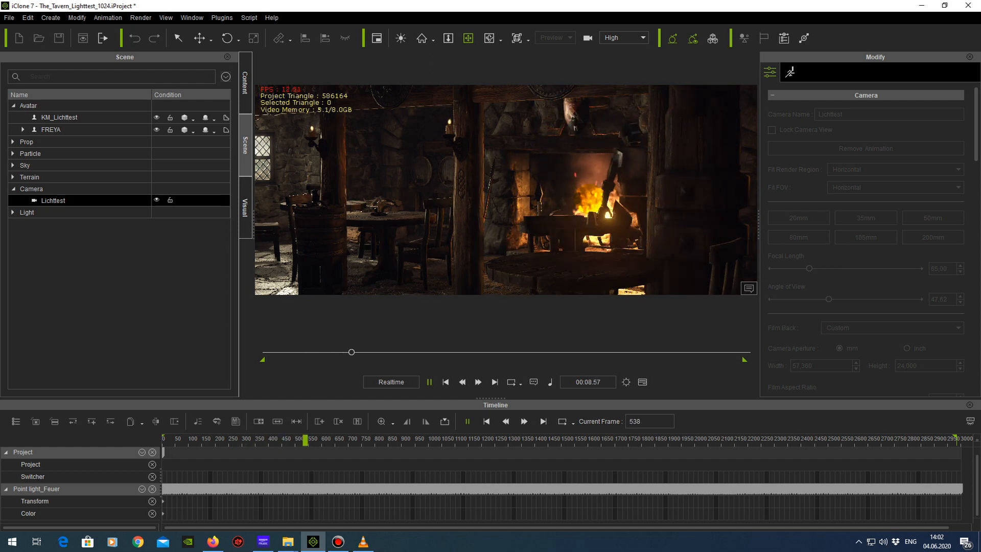
pyautogui.press('space')
# - Select the armoured KM_Lichttest figure near the fireplace and show its Transform and Motion tracks in the timeline
pyautogui.moveTo(678, 193); pyautogui.dragTo(714, 150, button='right')
pyautogui.scroll(3, 710, 153)
pyautogui.moveTo(674, 176); pyautogui.dragTo(548, 190, button='right')
pyautogui.scroll(2, 618, 189)
pyautogui.scroll(3, 604, 223)
pyautogui.scroll(3, 603, 224)
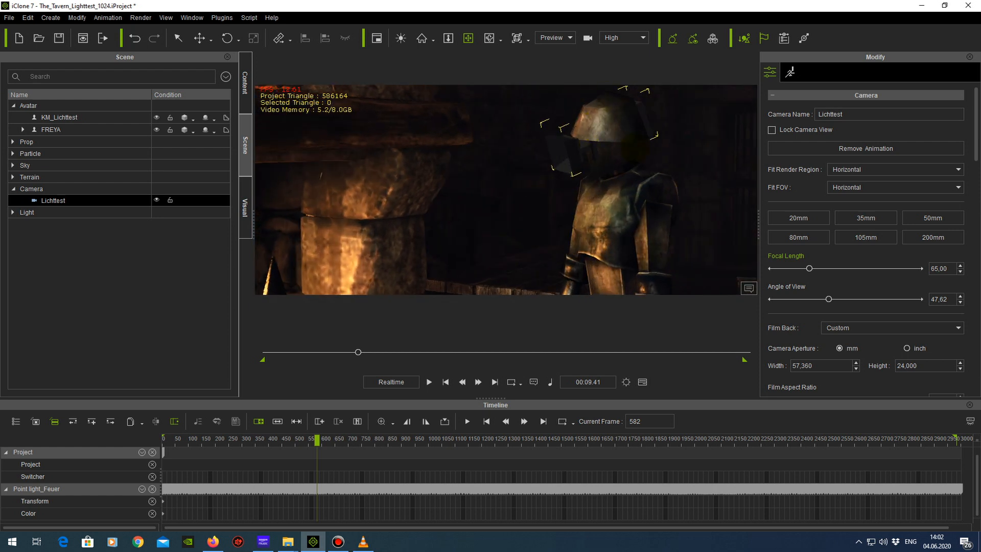
pyautogui.moveTo(623, 225); pyautogui.dragTo(621, 197, button='middle')
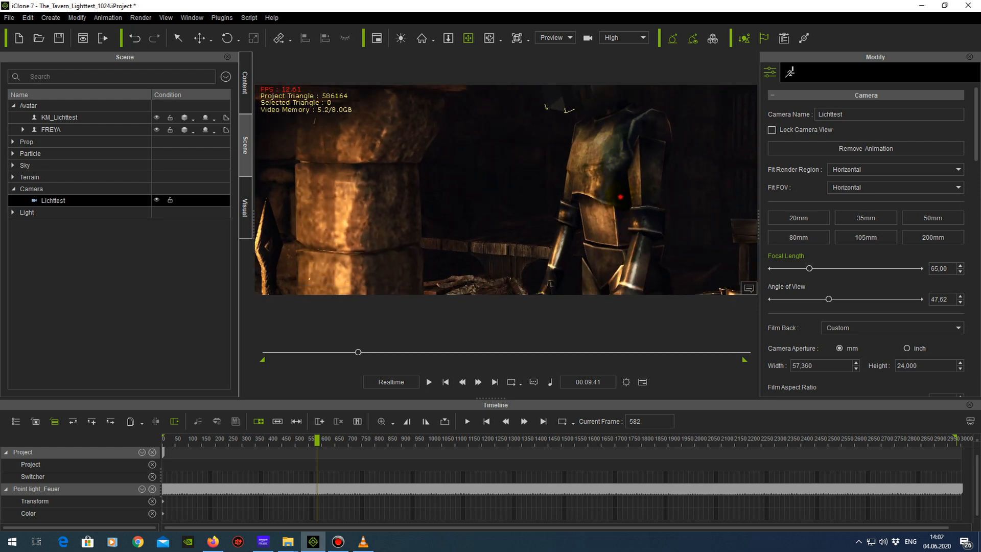
pyautogui.click(621, 197)
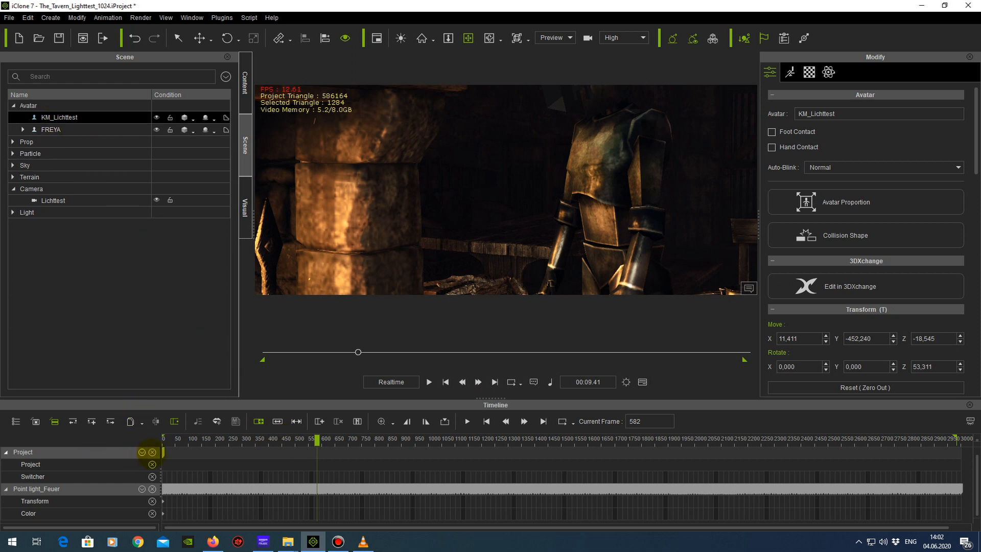
pyautogui.click(35, 421)
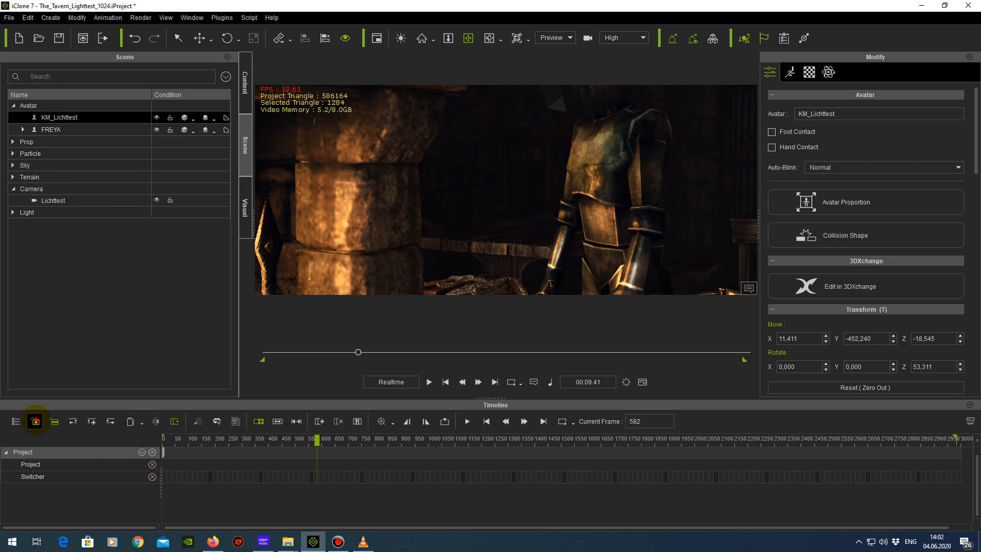
pyautogui.scroll(-1, 189, 477)
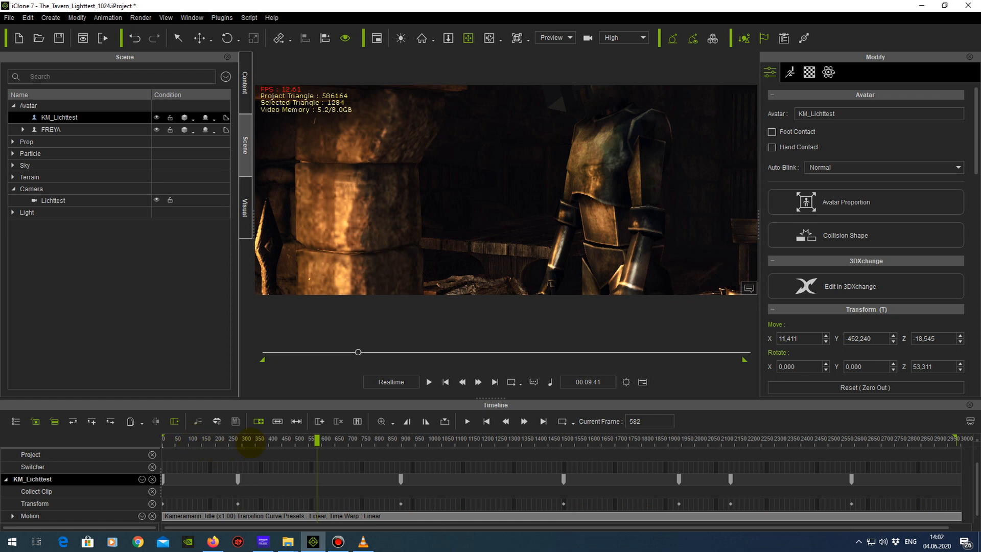
# - Switch the view to the Lichttest camera, play its animation from about frame 100 and return to the first frame
pyautogui.click(553, 37)
pyautogui.click(553, 57)
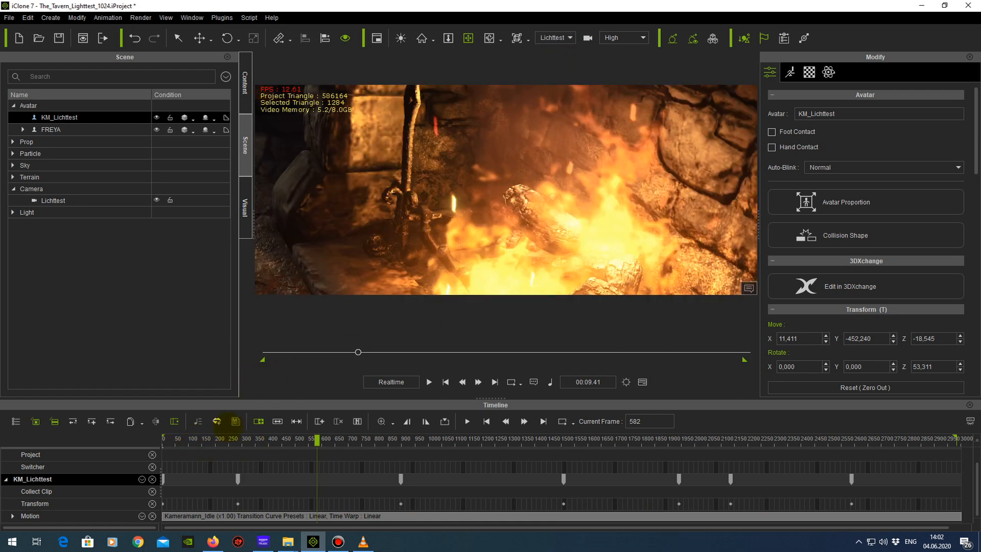
pyautogui.click(193, 438)
pyautogui.press('space')
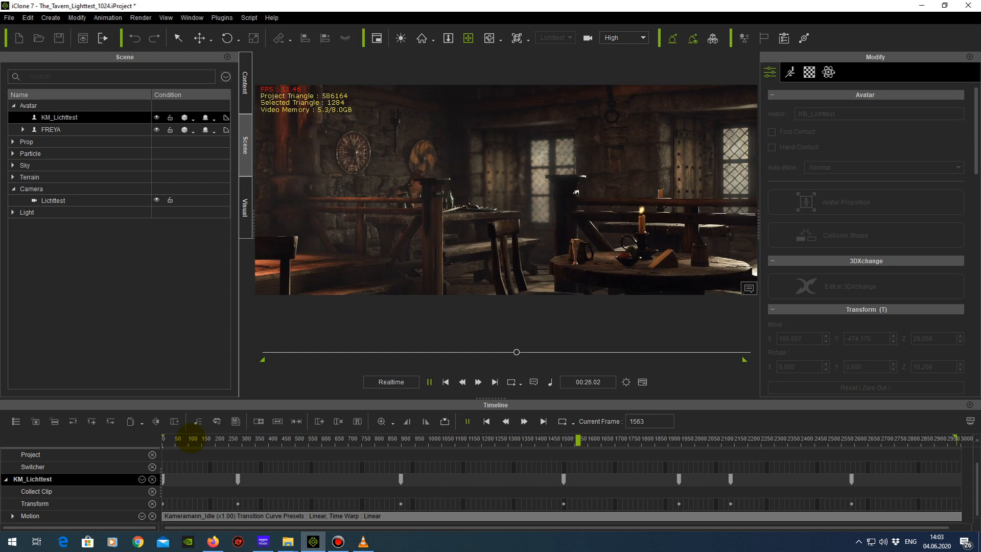
pyautogui.press('space')
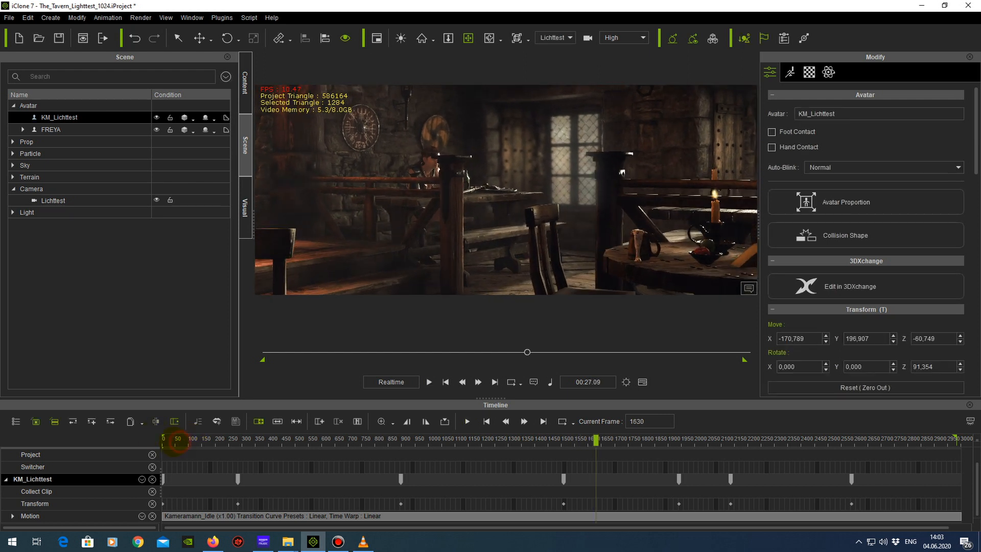
pyautogui.moveTo(171, 439); pyautogui.dragTo(154, 442)
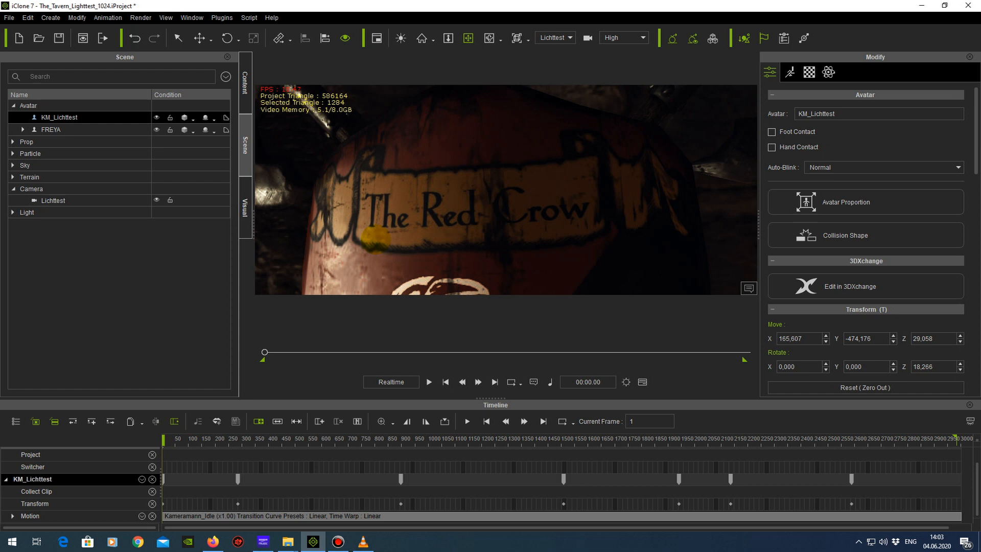
# - Save the tavern light test project and create a new empty project
pyautogui.hotkey('ctrl', 's')
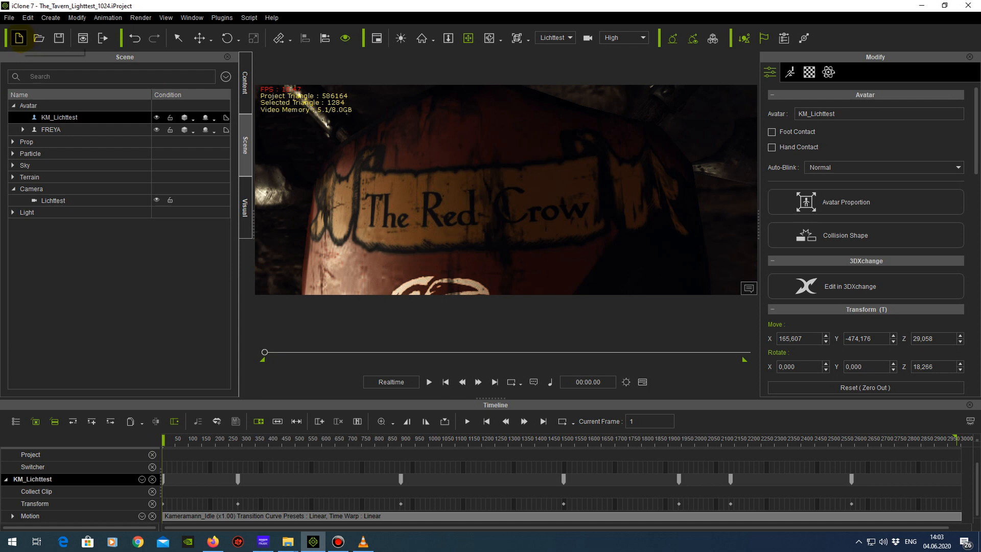
pyautogui.click(18, 38)
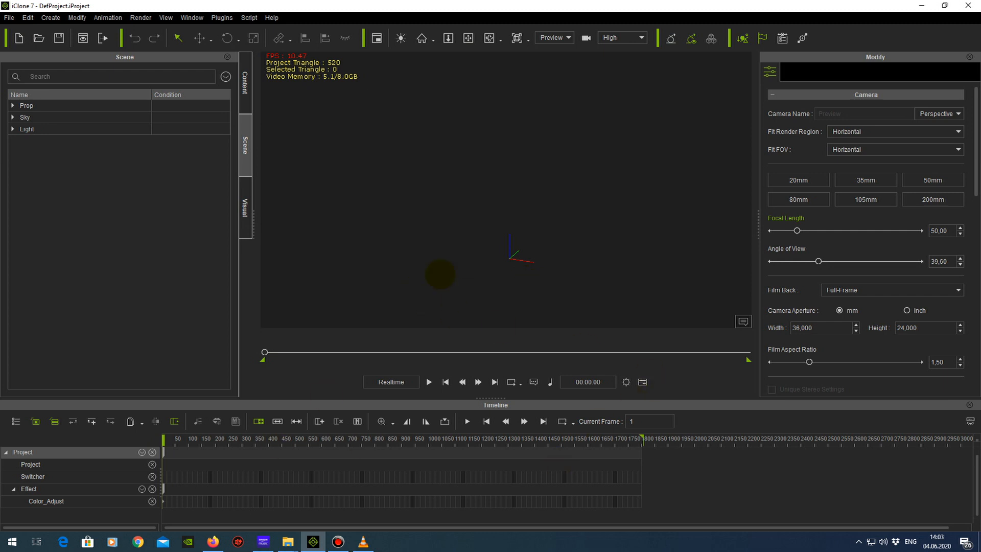
# - Add the Kameramann avatar from the custom avatar folder The Message to the empty scene
pyautogui.click(245, 83)
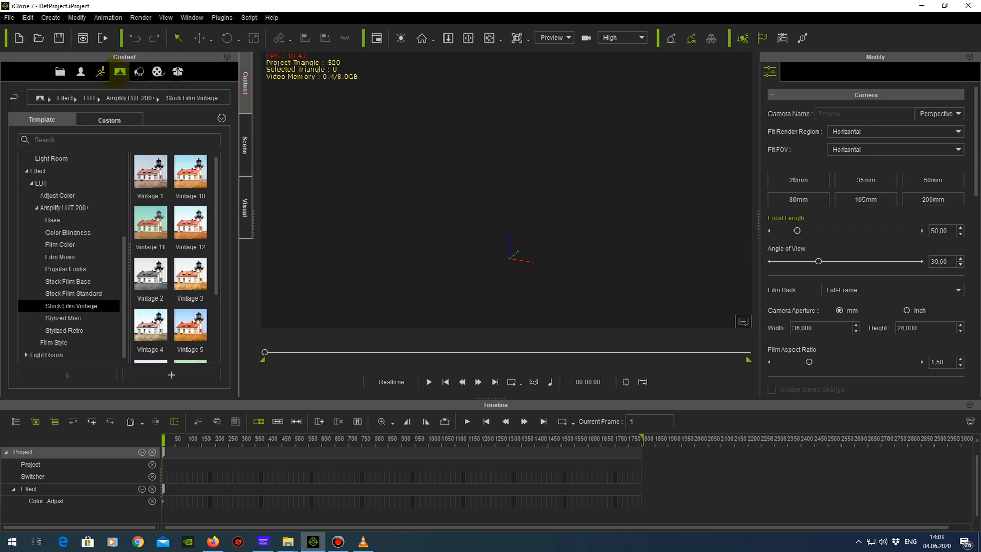
pyautogui.click(80, 72)
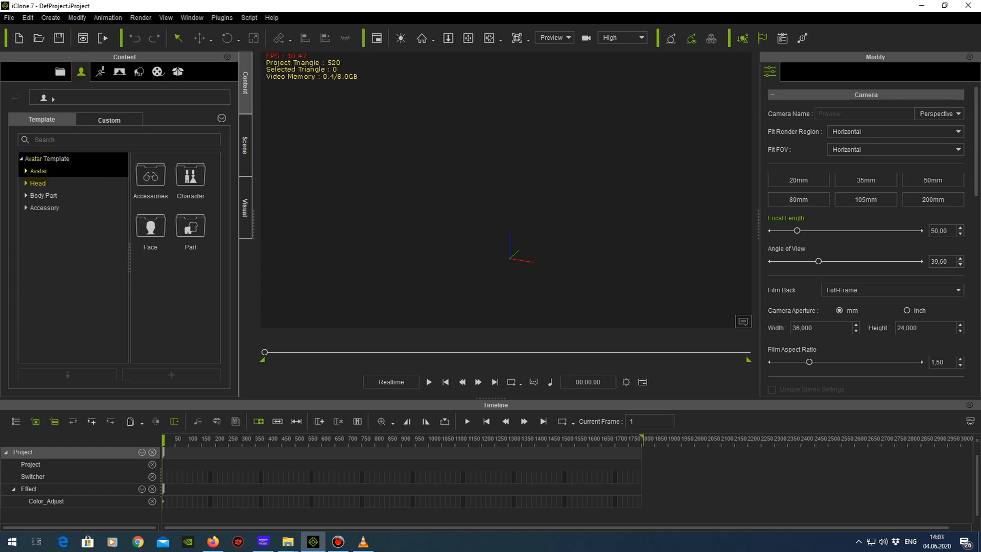
pyautogui.click(109, 120)
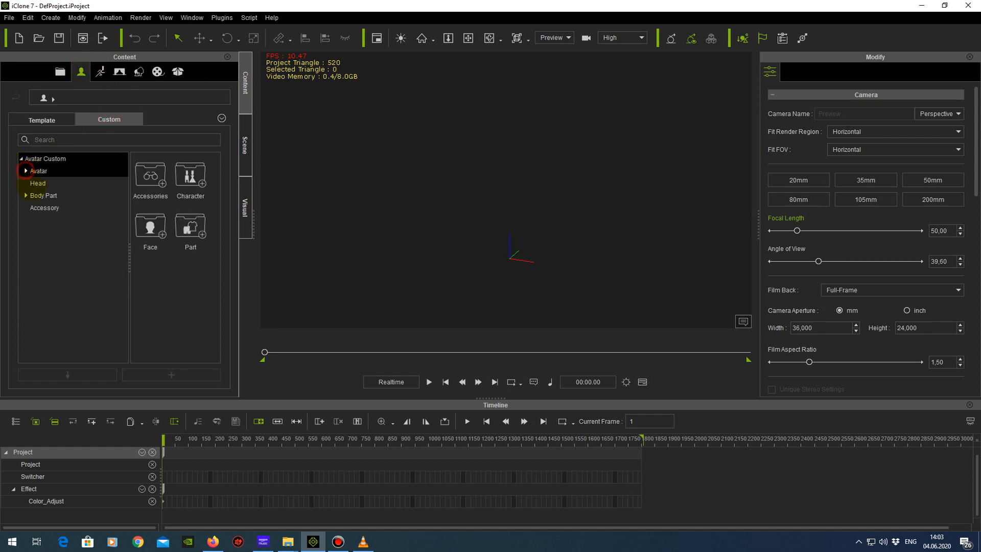
pyautogui.click(26, 172)
pyautogui.click(31, 208)
pyautogui.click(60, 207)
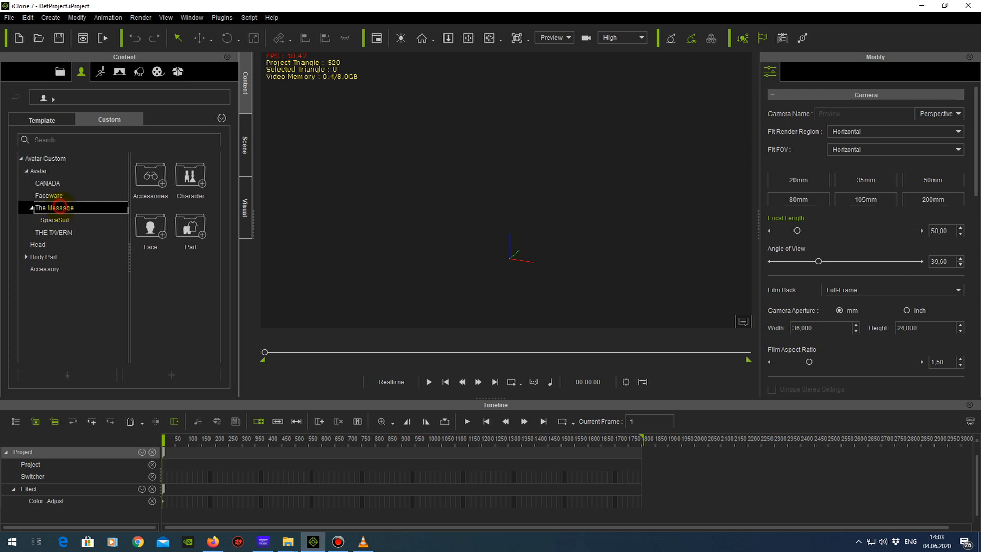
pyautogui.moveTo(219, 194); pyautogui.dragTo(214, 282)
pyautogui.doubleClick(152, 293)
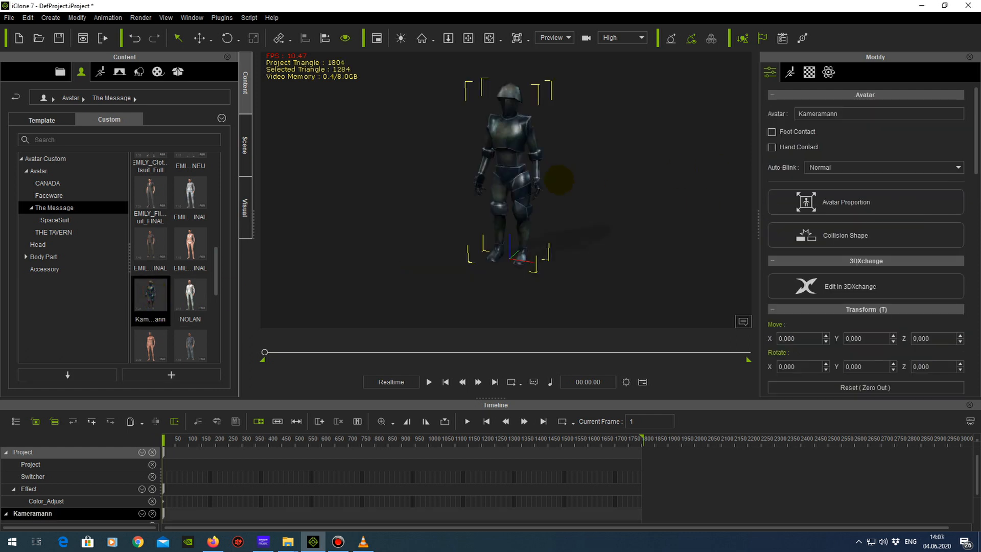
pyautogui.moveTo(541, 159); pyautogui.dragTo(547, 201, button='right')
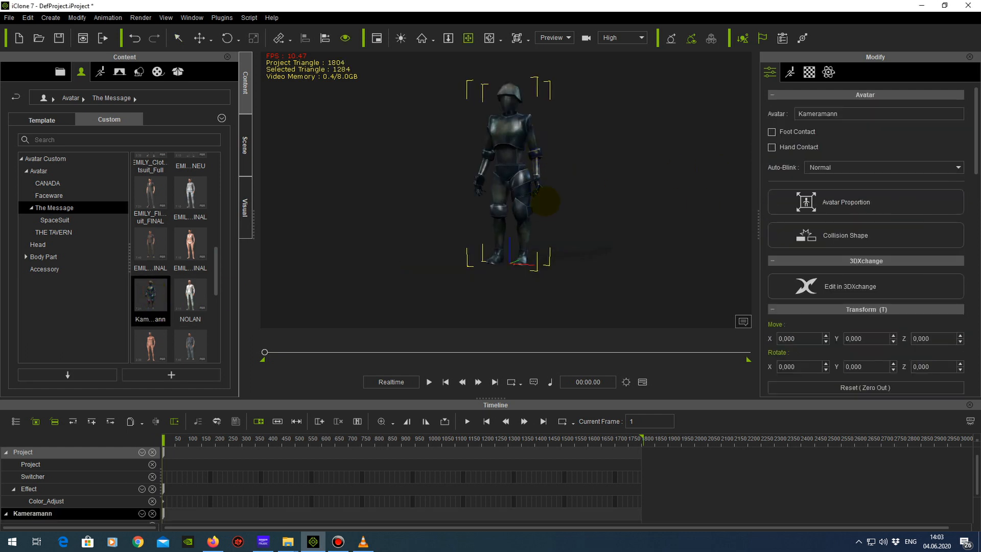
# - Shorten the project range so it ends at about frame 915, return to the first frame and frame the Kameramann avatar
pyautogui.scroll(3, 536, 184)
pyautogui.moveTo(560, 184); pyautogui.dragTo(575, 233)
pyautogui.moveTo(196, 438); pyautogui.dragTo(404, 449)
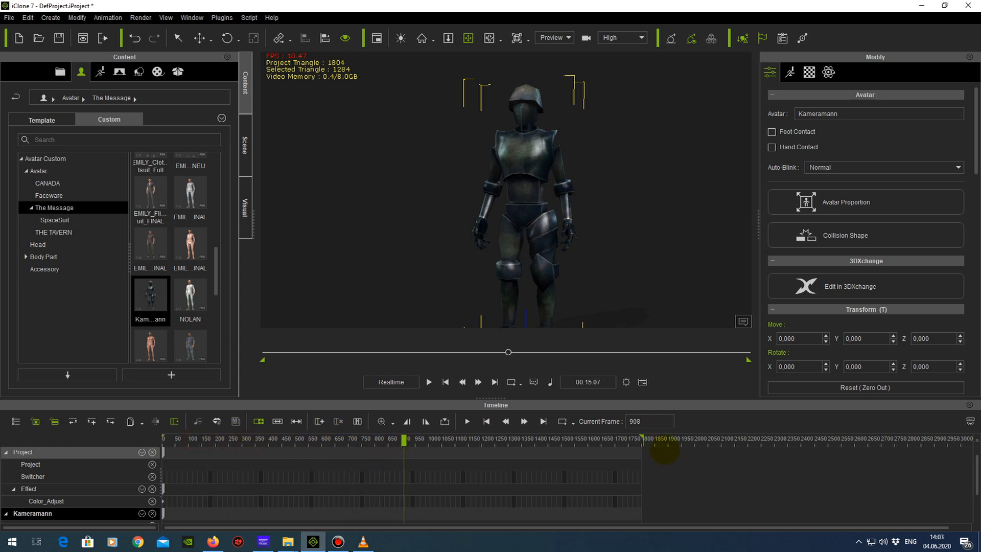
pyautogui.click(642, 438)
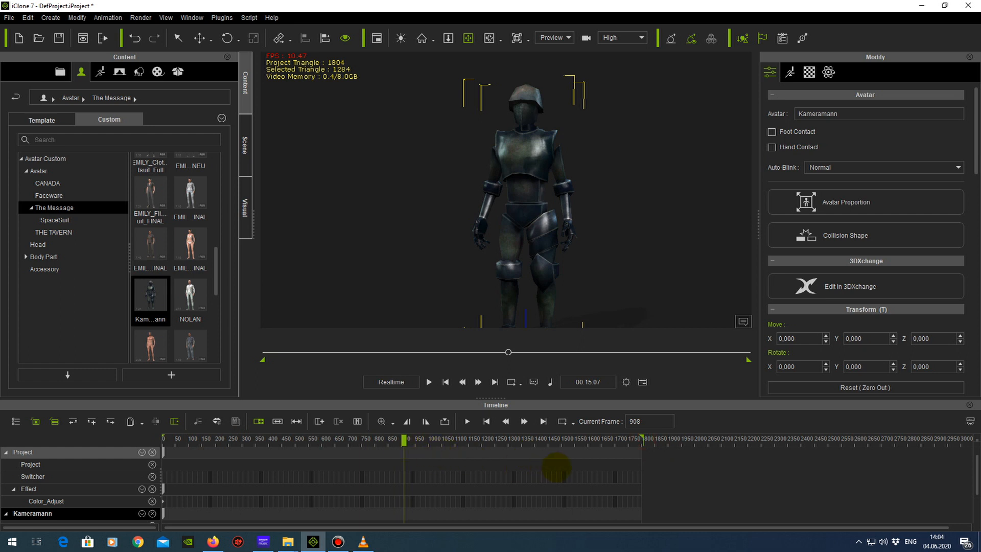
pyautogui.moveTo(592, 446); pyautogui.dragTo(459, 448)
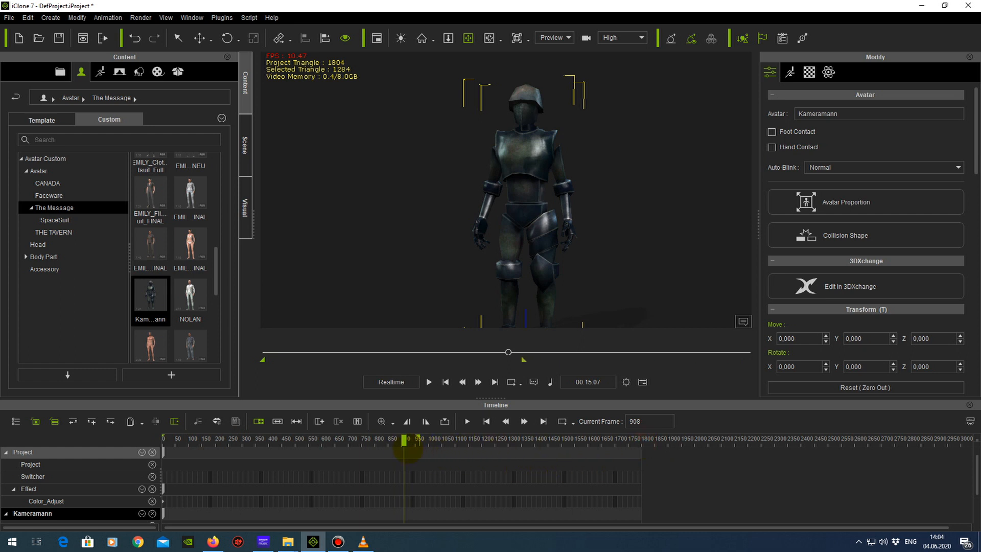
pyautogui.moveTo(193, 442); pyautogui.dragTo(142, 453)
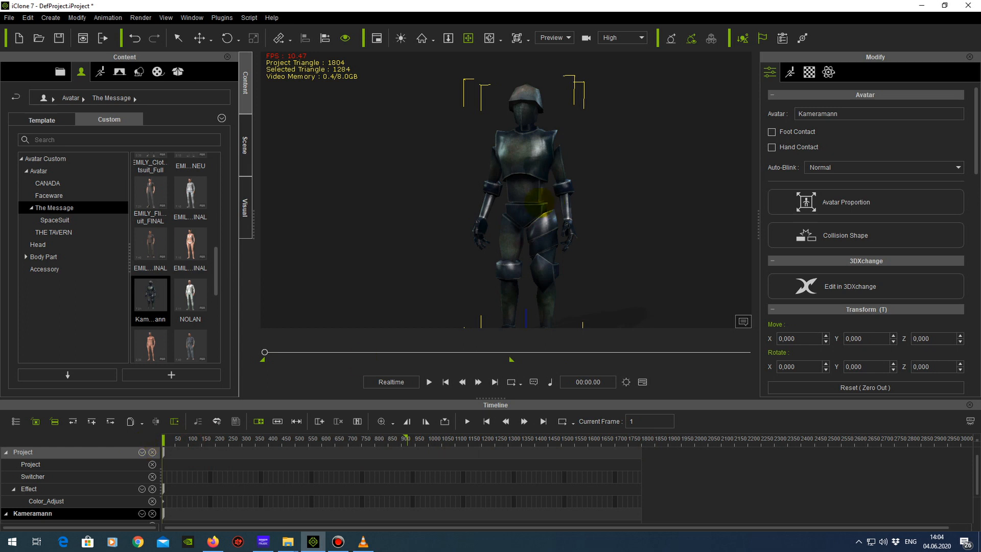
pyautogui.moveTo(541, 201); pyautogui.dragTo(522, 203, button='middle')
pyautogui.moveTo(558, 202); pyautogui.dragTo(543, 202, button='right')
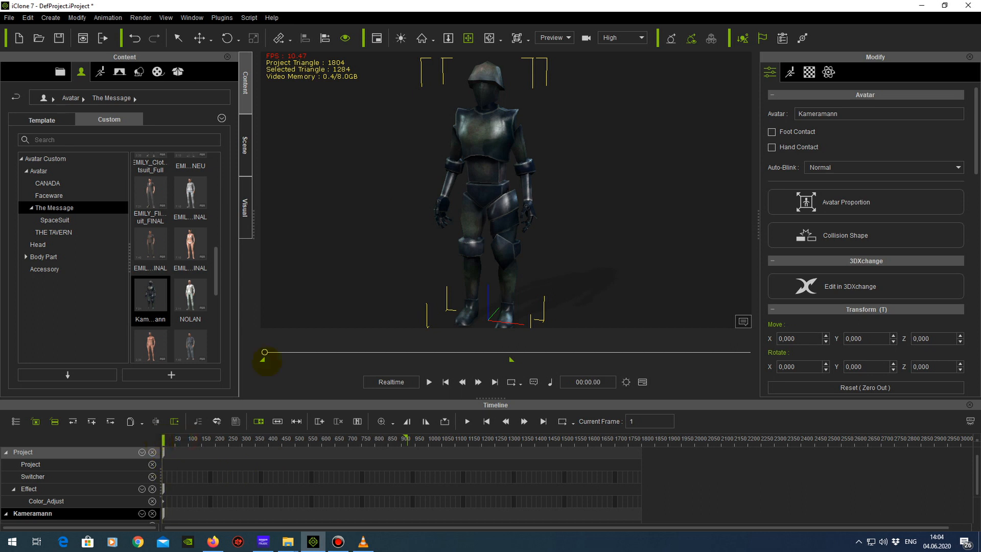
# - Record a Direct Puppet motion of the Kameramann's upper torso with Primary rotation from the first frame to the project end
pyautogui.click(790, 72)
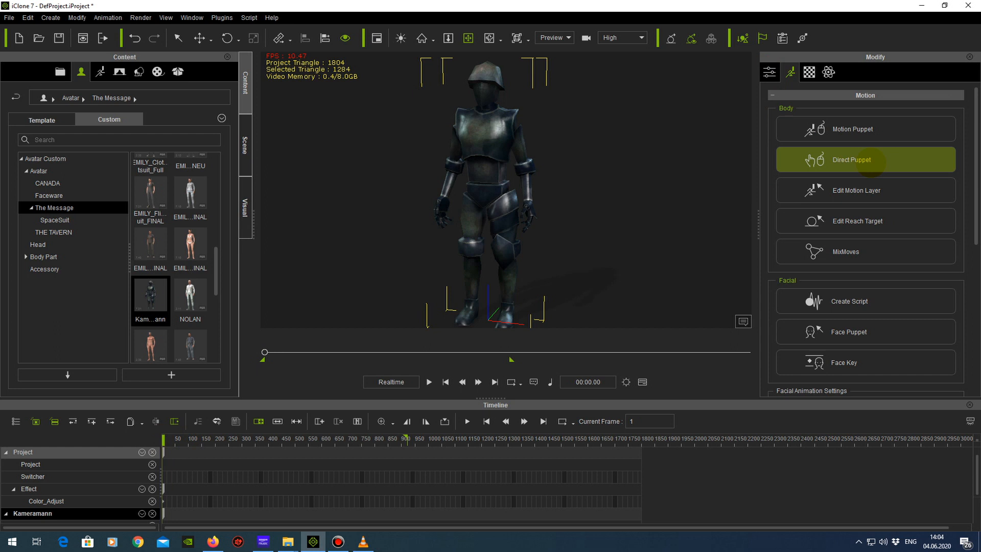
pyautogui.click(850, 160)
pyautogui.moveTo(724, 84); pyautogui.dragTo(682, 81)
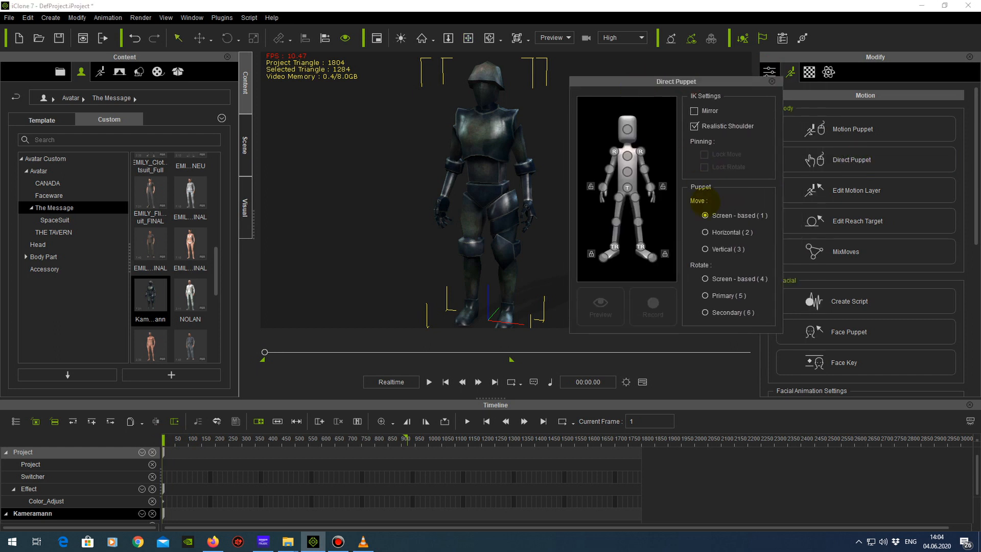
pyautogui.click(628, 156)
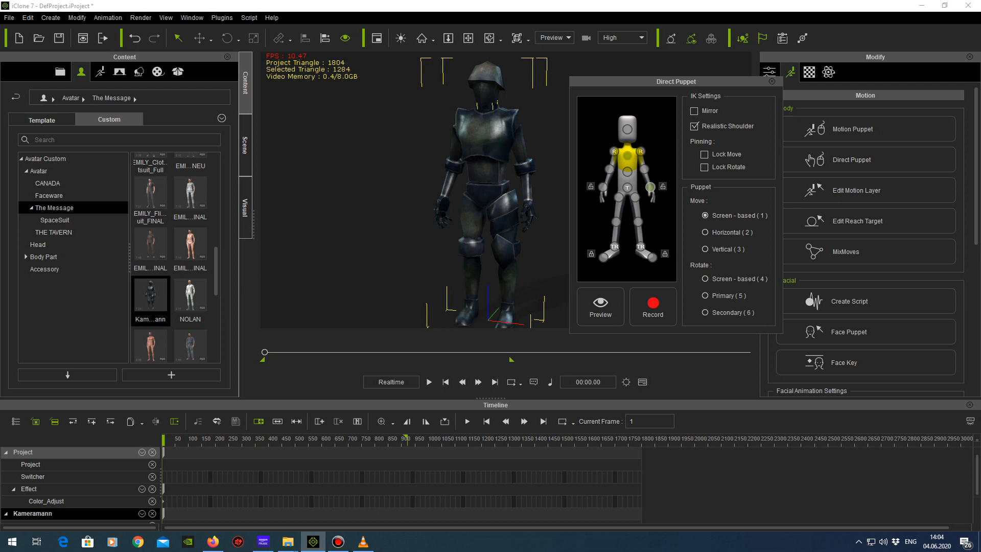
pyautogui.click(705, 295)
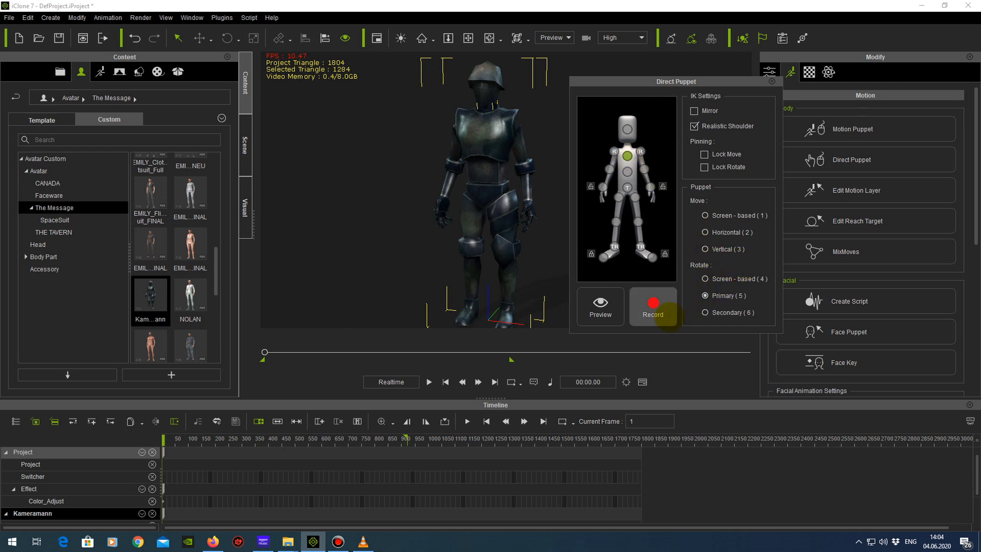
pyautogui.click(653, 303)
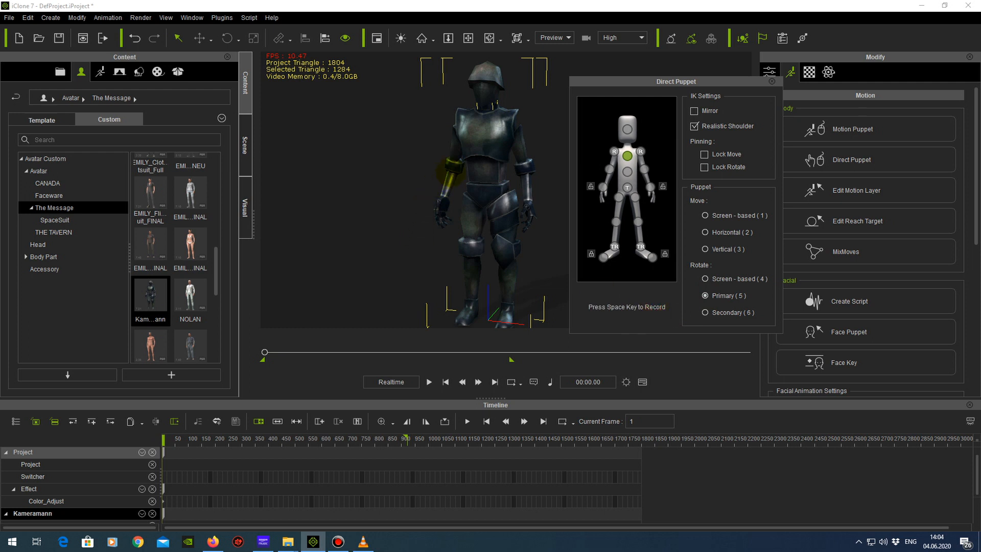
pyautogui.press('space')
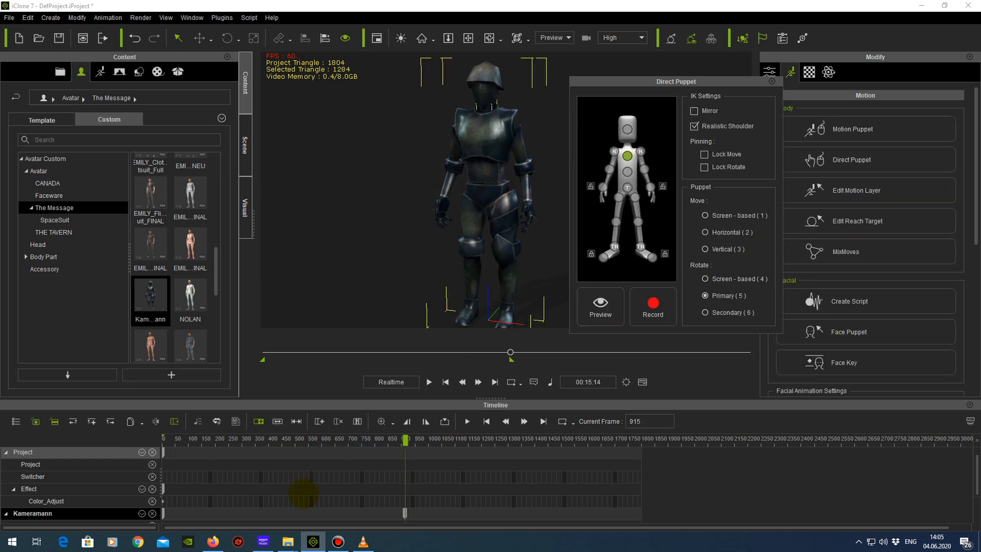
pyautogui.scroll(-3, 289, 478)
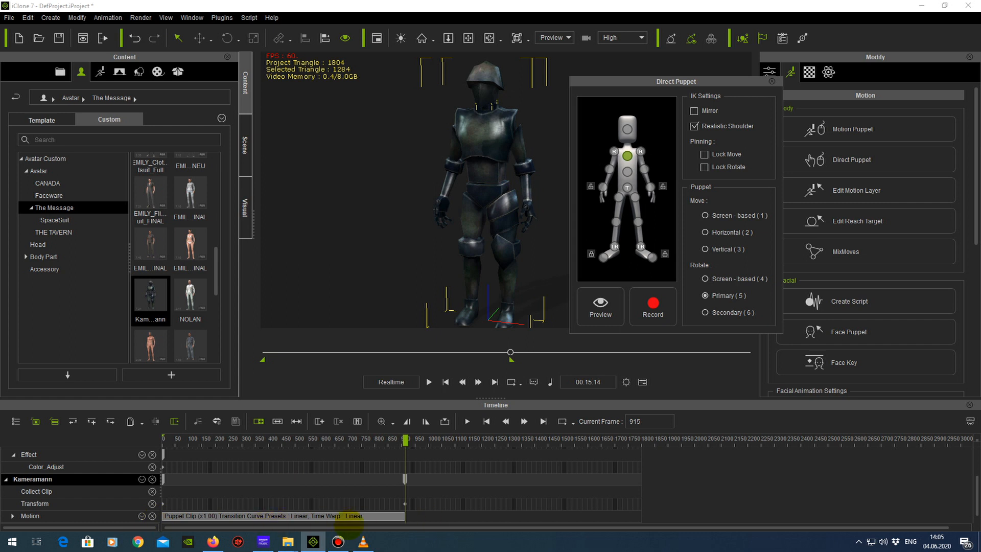
# - Record a Primary-rotation puppet pass for the avatar's head from the first frame, scrub through it and return to the start
pyautogui.moveTo(187, 439); pyautogui.dragTo(139, 447)
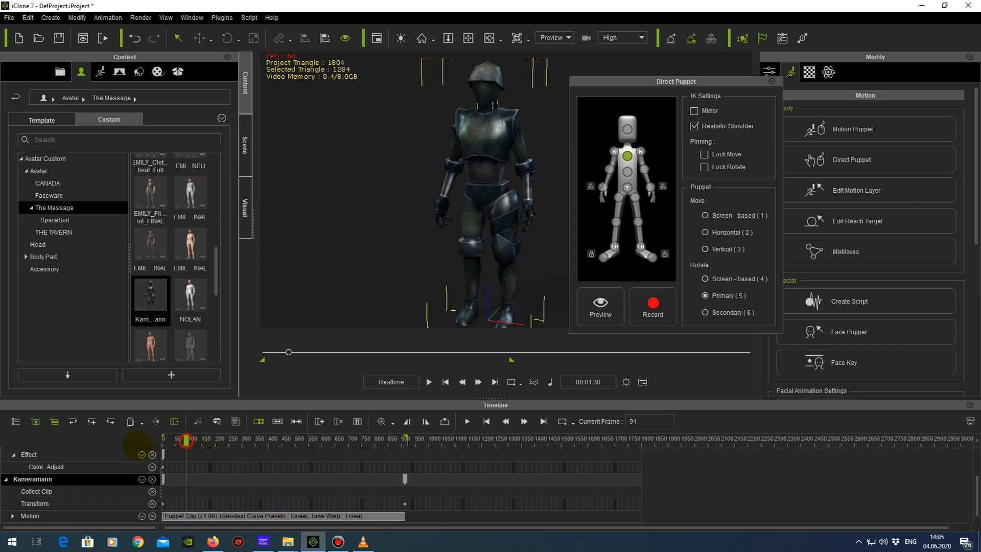
pyautogui.click(627, 129)
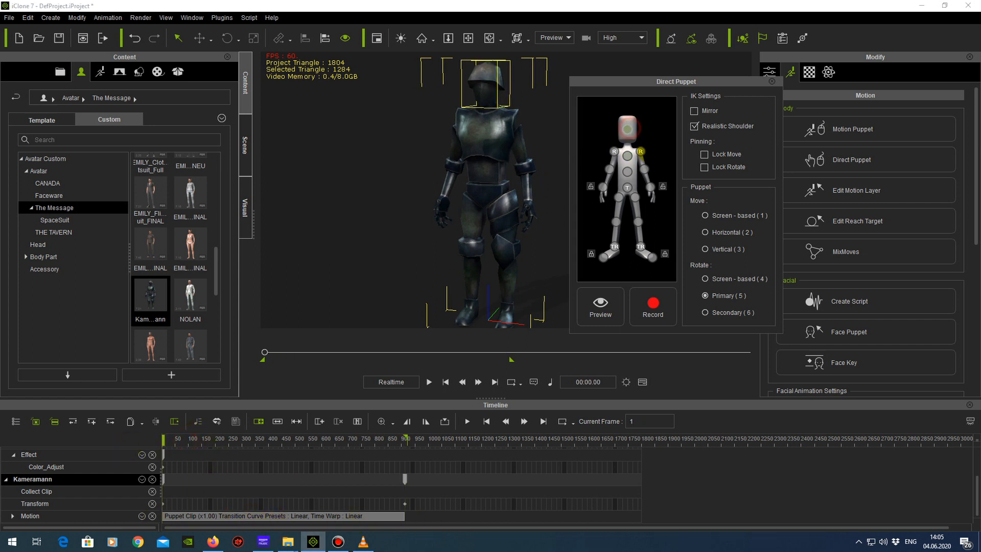
pyautogui.click(654, 307)
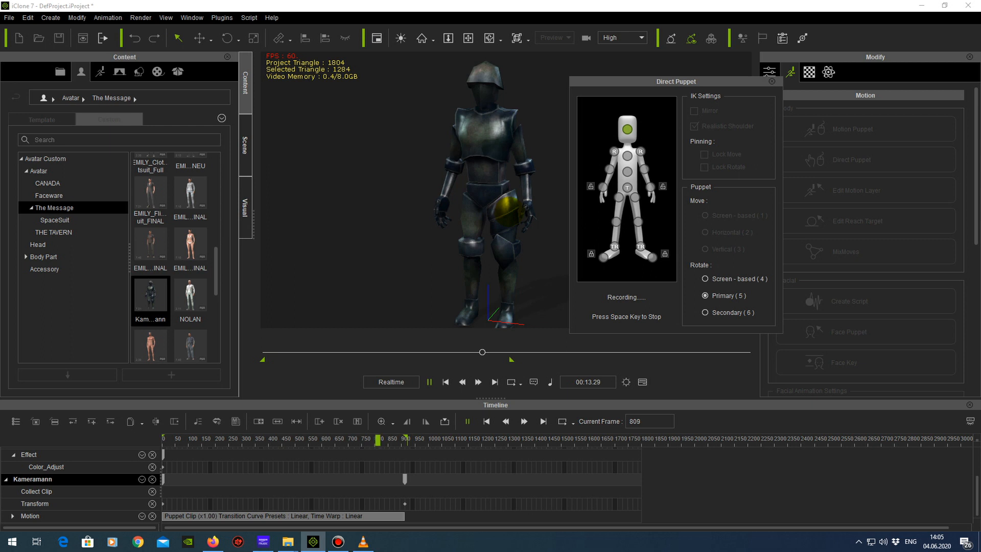
pyautogui.press('space')
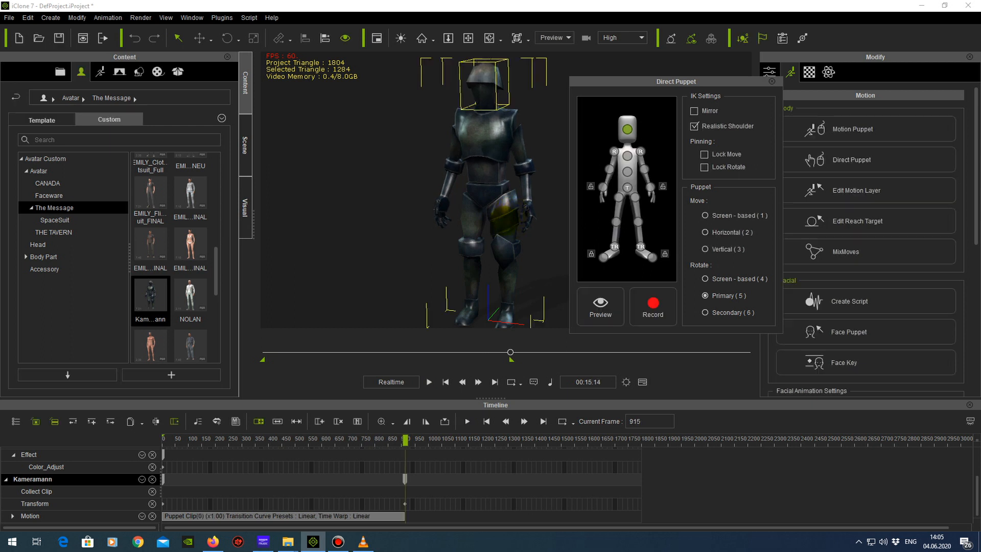
pyautogui.moveTo(163, 438); pyautogui.dragTo(365, 439)
pyautogui.moveTo(280, 449); pyautogui.dragTo(127, 453)
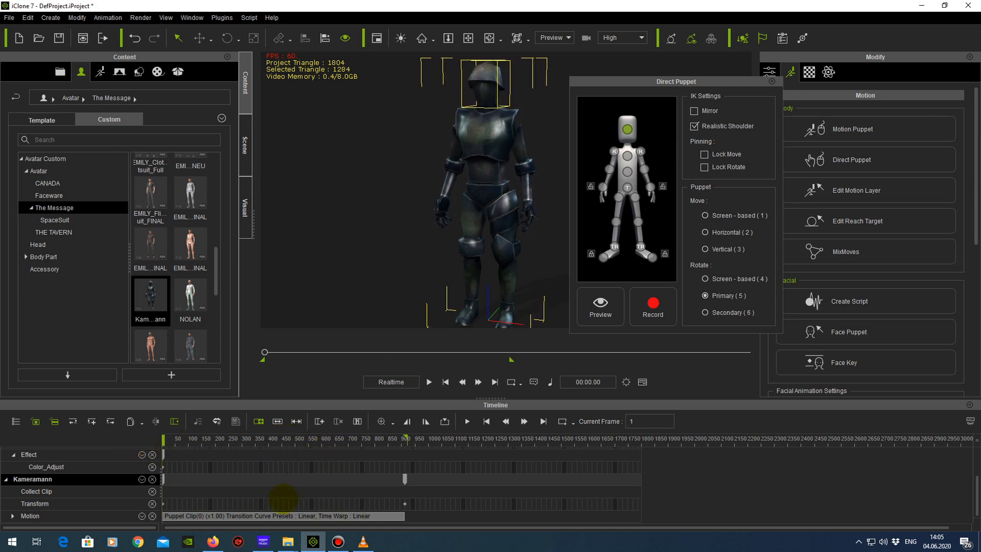
# - Expand the Kameramann's Motion track and sample the recorded puppet clip with Sample All Parts - Optimized
pyautogui.click(13, 516)
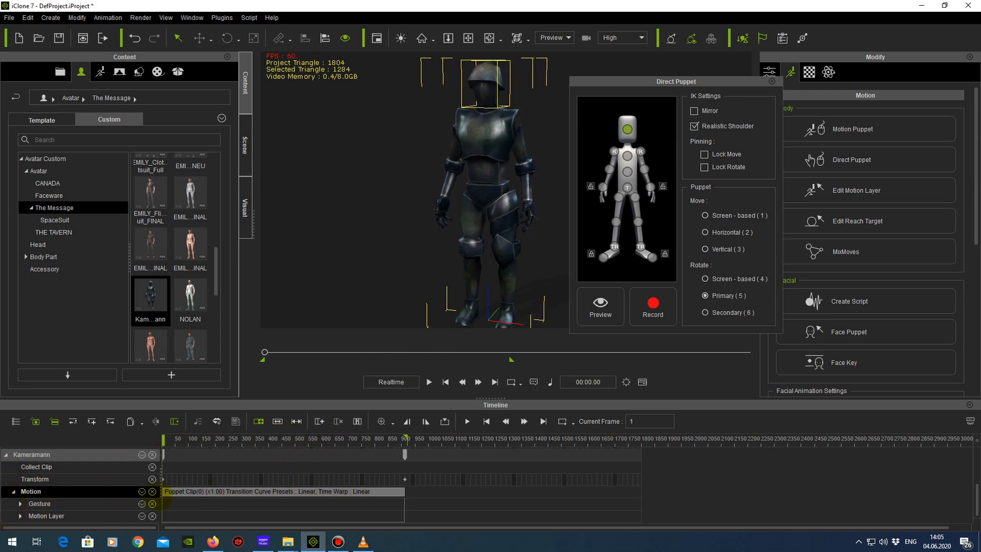
pyautogui.click(254, 492)
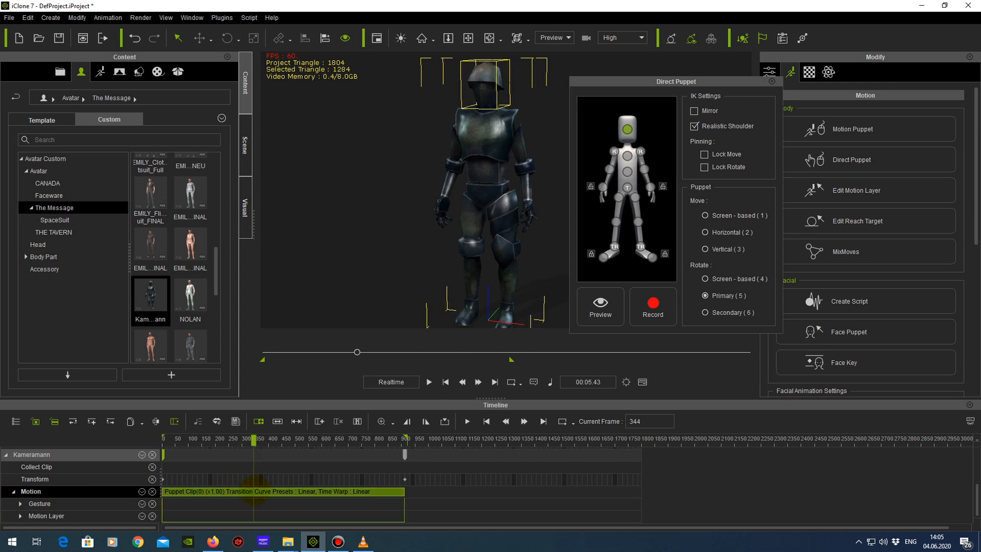
pyautogui.rightClick(254, 491)
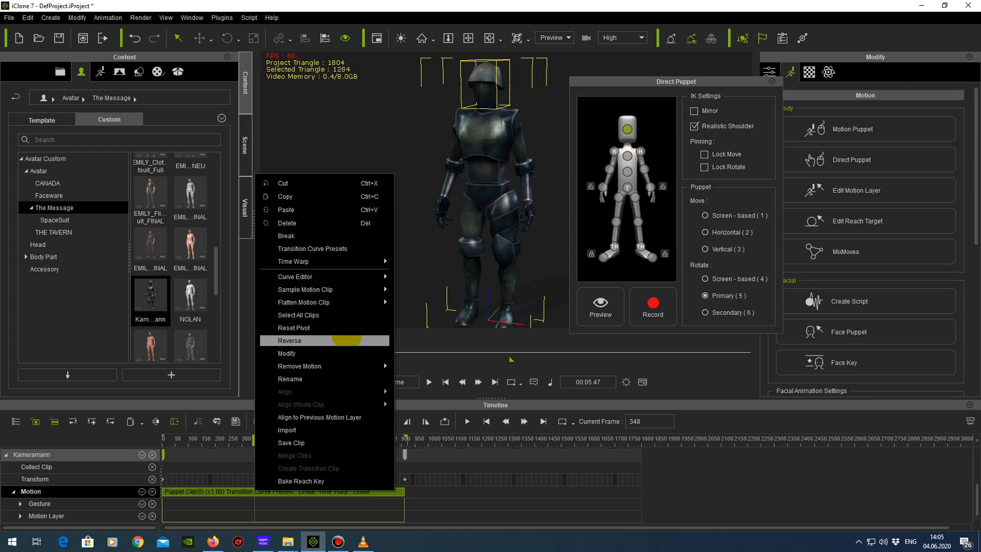
pyautogui.moveTo(348, 289)
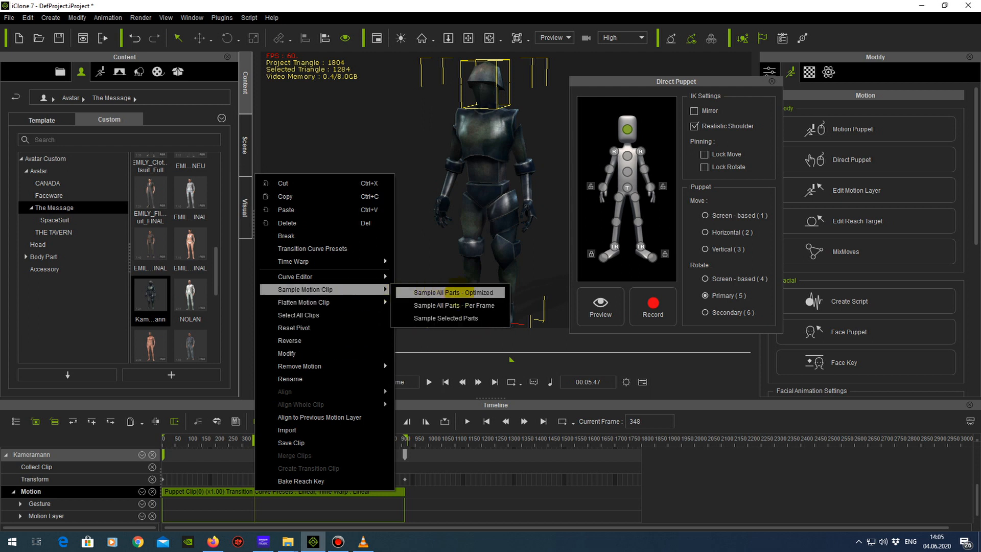
pyautogui.click(455, 293)
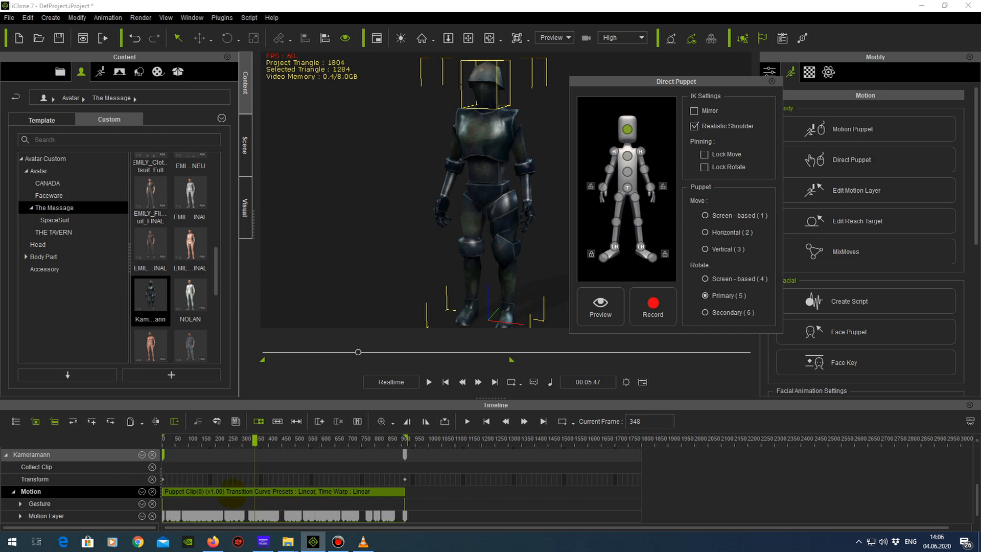
# - Expand the Motion Layer into its body-part key tracks and close the Direct Puppet dialog
pyautogui.click(227, 490)
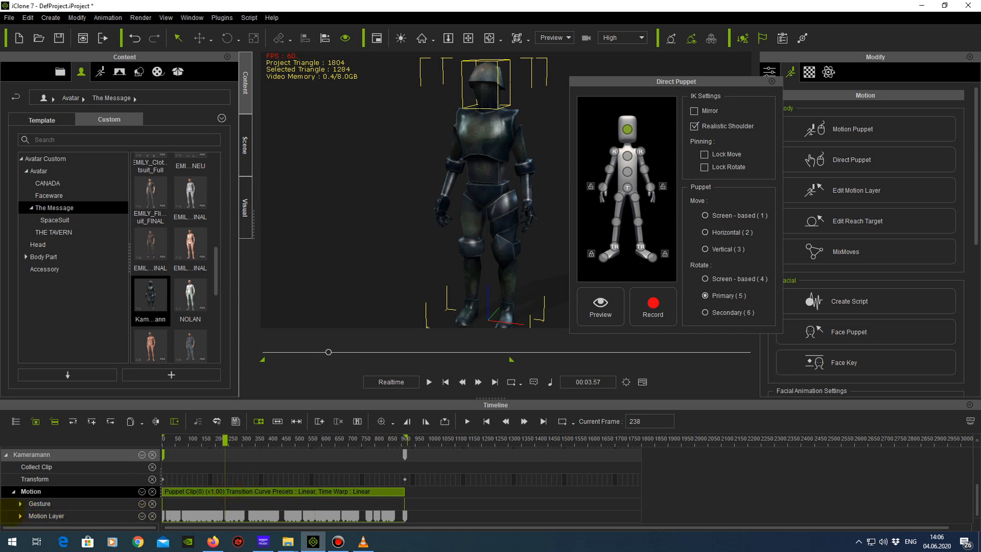
pyautogui.click(20, 516)
pyautogui.scroll(-3, 57, 504)
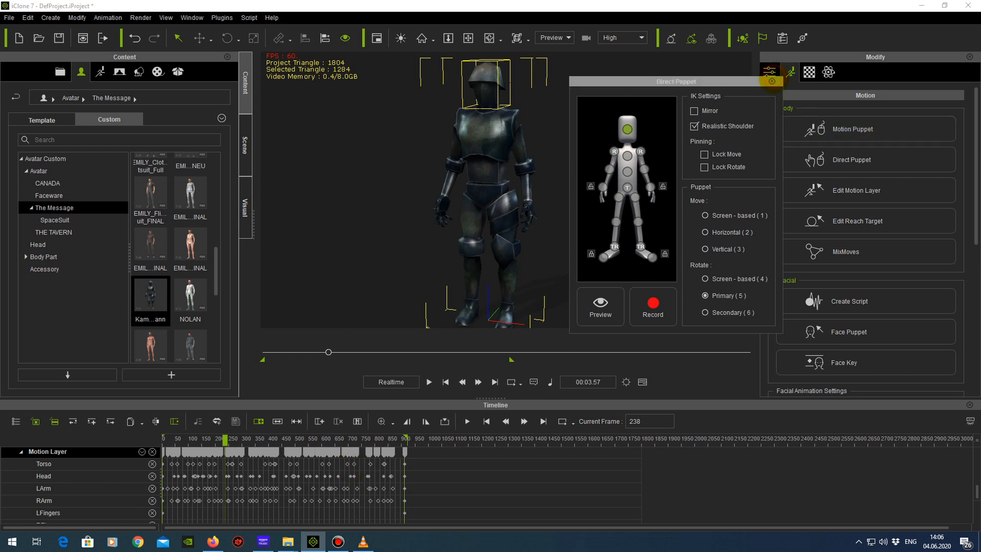
pyautogui.click(772, 81)
pyautogui.scroll(3, 235, 489)
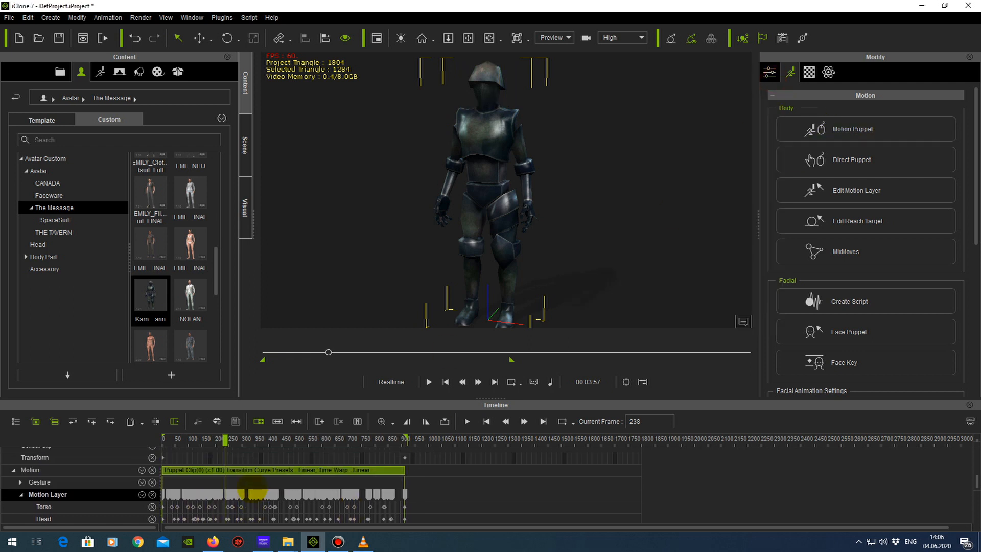
pyautogui.scroll(-2, 235, 490)
pyautogui.scroll(-2, 235, 493)
pyautogui.scroll(3, 235, 494)
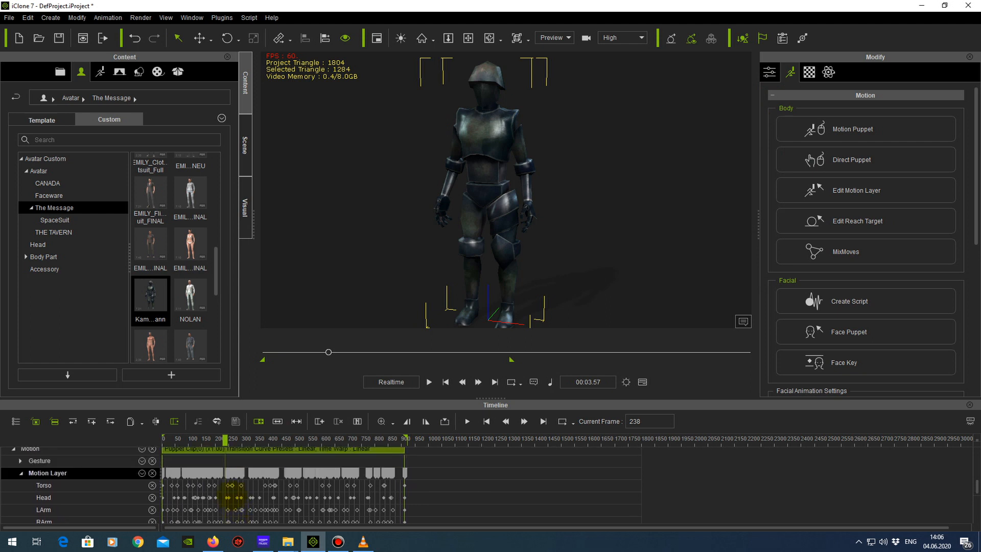
# - Play the sampled motion from about frame 196, replay it from an earlier frame and stop at about frame 134
pyautogui.click(191, 439)
pyautogui.moveTo(192, 439); pyautogui.dragTo(213, 439)
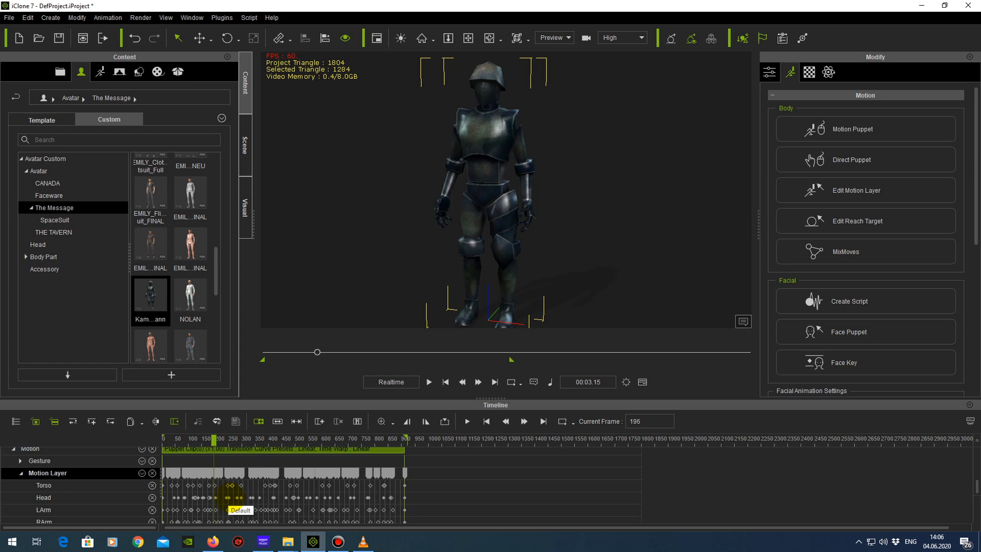
pyautogui.press('space')
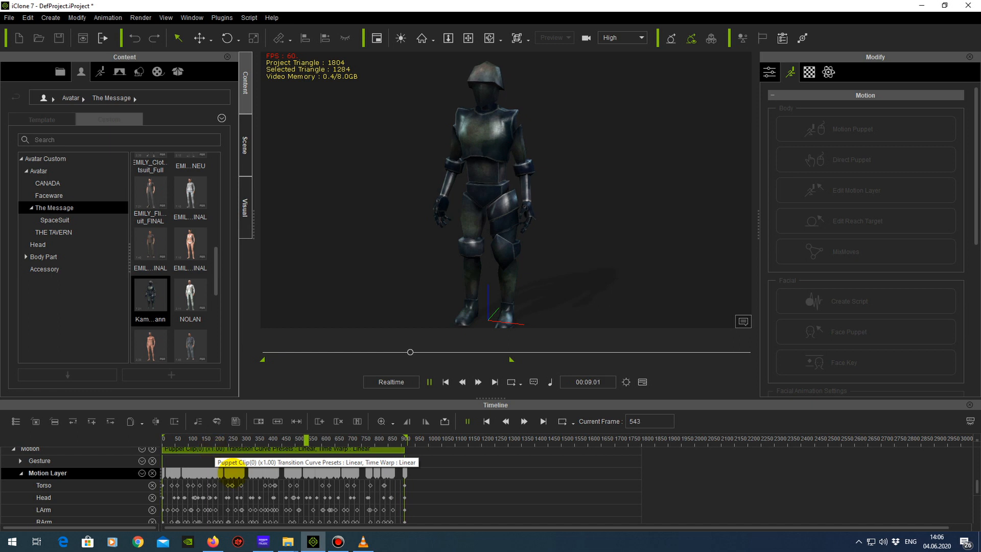
pyautogui.click(182, 439)
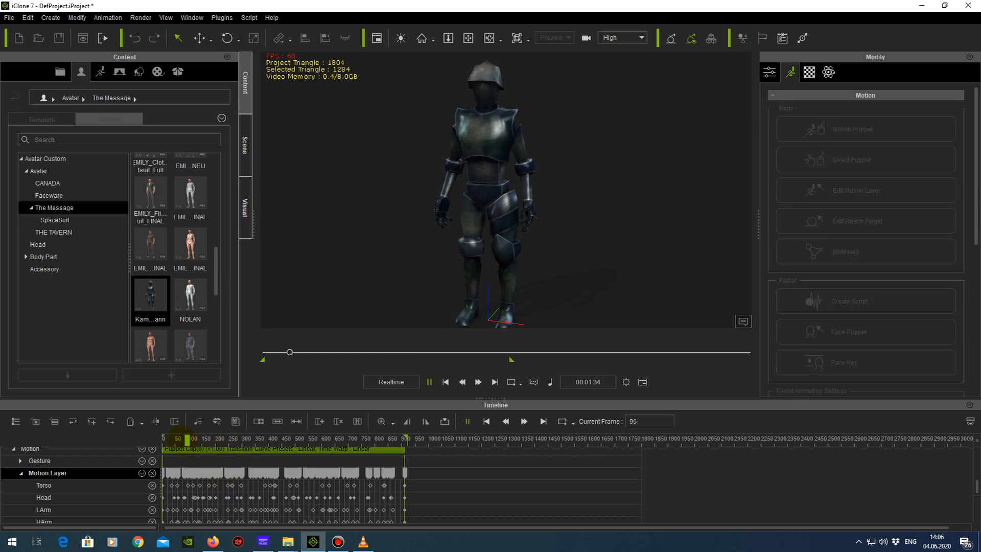
pyautogui.press('space')
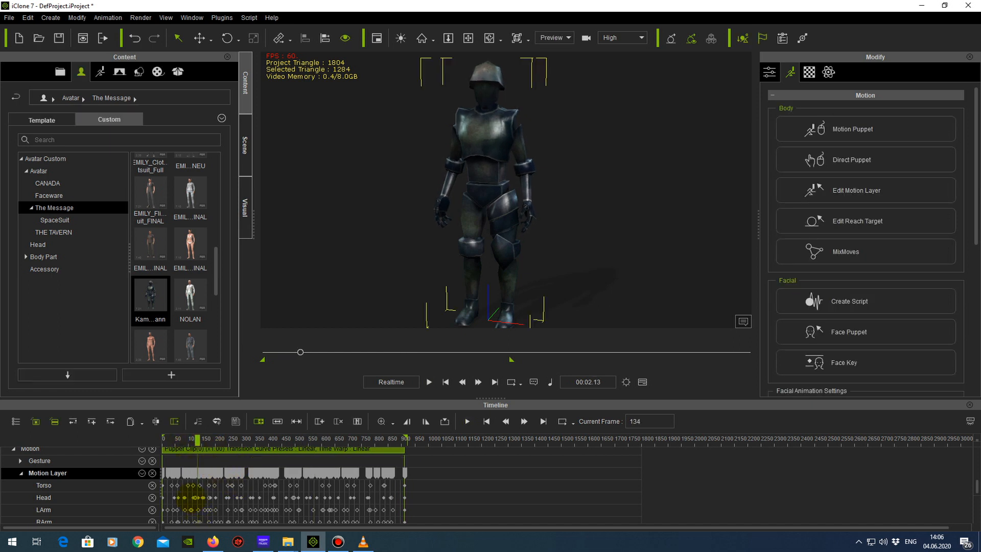
# - Delete the group of Head keys around frames 130 to 142 and play the motion to check the result
pyautogui.click(195, 497)
pyautogui.moveTo(196, 497); pyautogui.dragTo(201, 501)
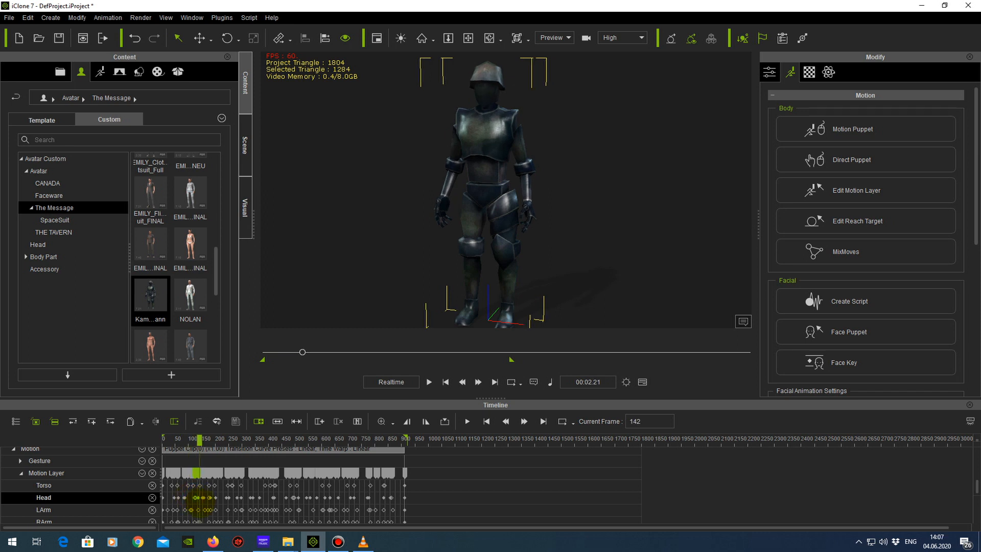
pyautogui.press('Delete')
pyautogui.press('space')
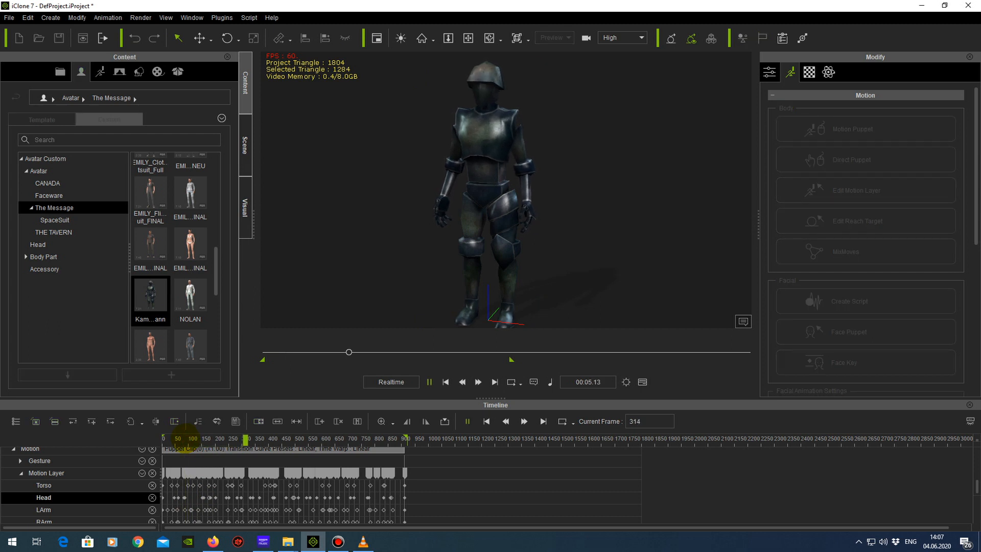
pyautogui.press('space')
# - Flatten all parts of the edited puppet motion clip
pyautogui.scroll(2, 207, 460)
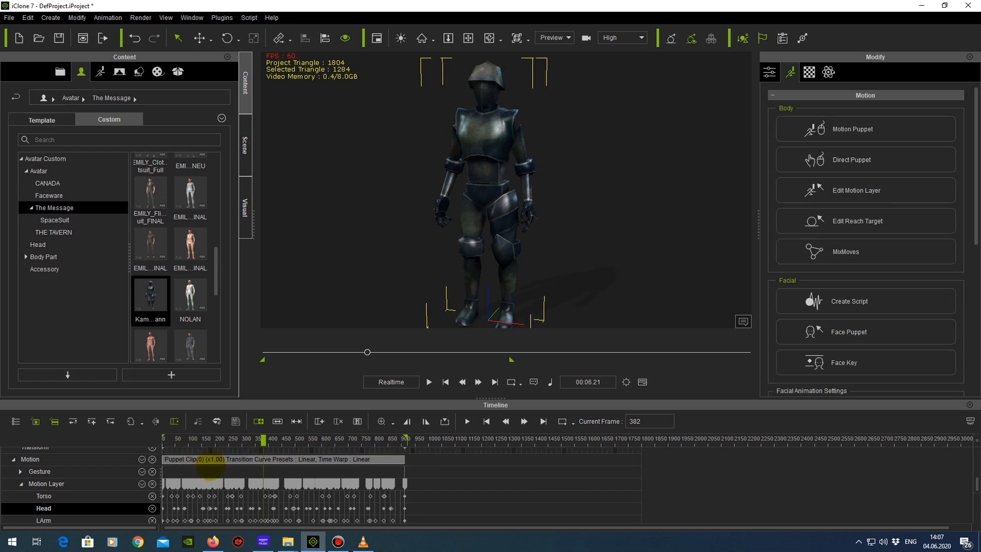
pyautogui.click(244, 470)
pyautogui.rightClick(243, 469)
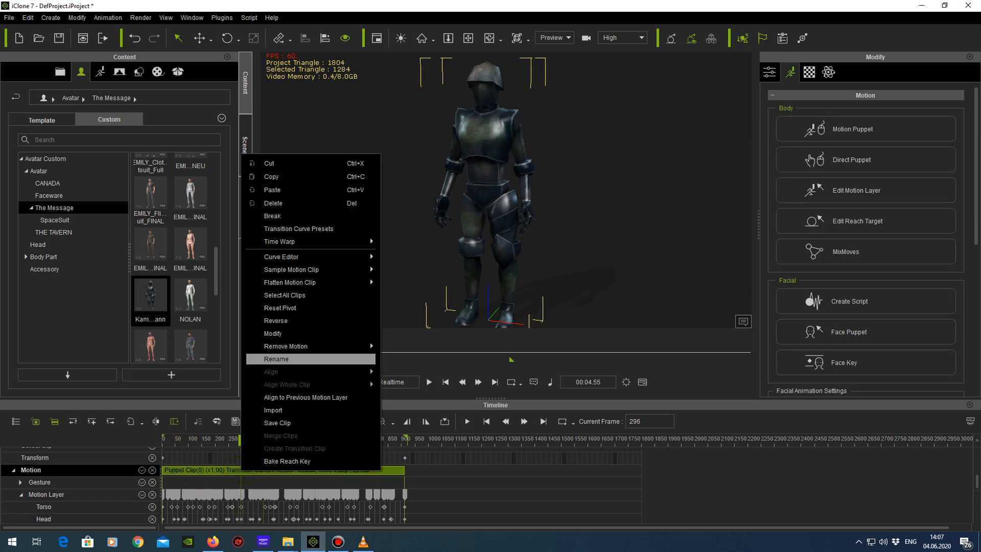
pyautogui.moveTo(306, 282)
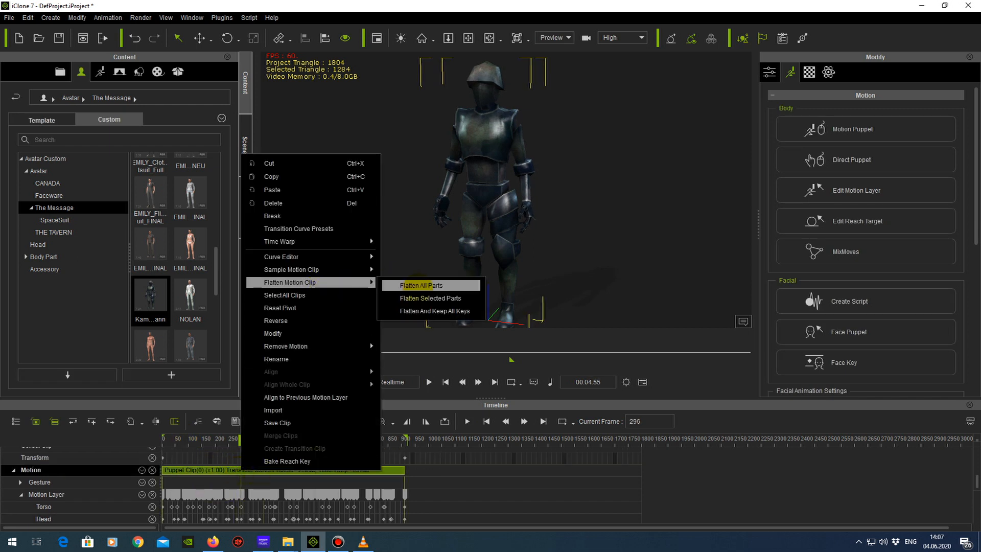
pyautogui.click(420, 285)
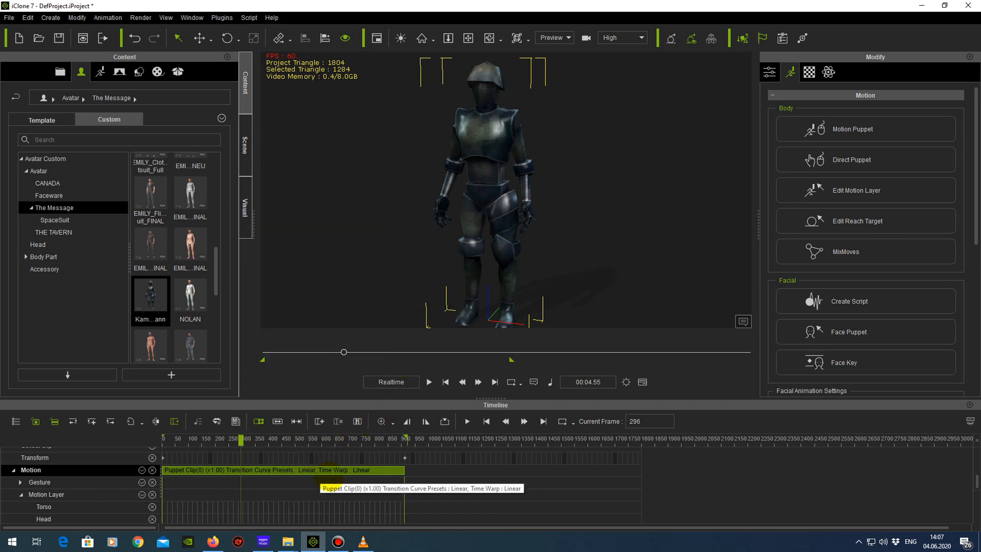
pyautogui.scroll(2, 428, 491)
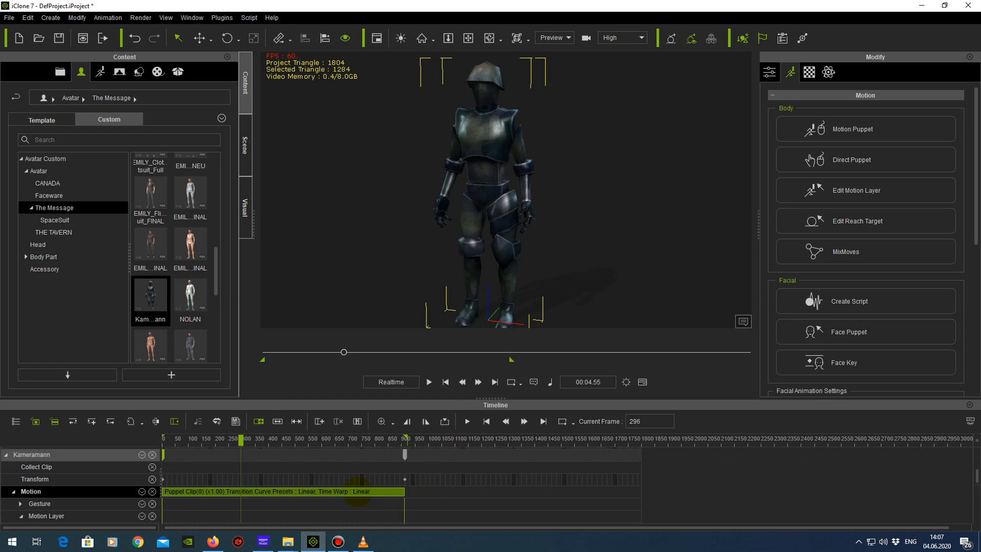
# - Mark the whole clip length on the Collect Clip track, show its library export options and return to the first frame
pyautogui.moveTo(404, 467); pyautogui.dragTo(162, 467)
pyautogui.rightClick(251, 467)
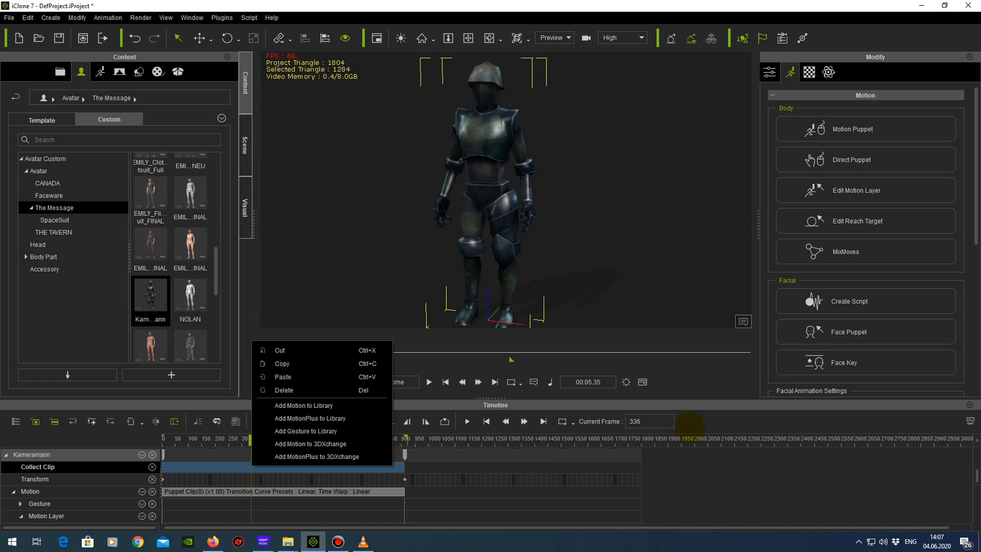
pyautogui.click(701, 419)
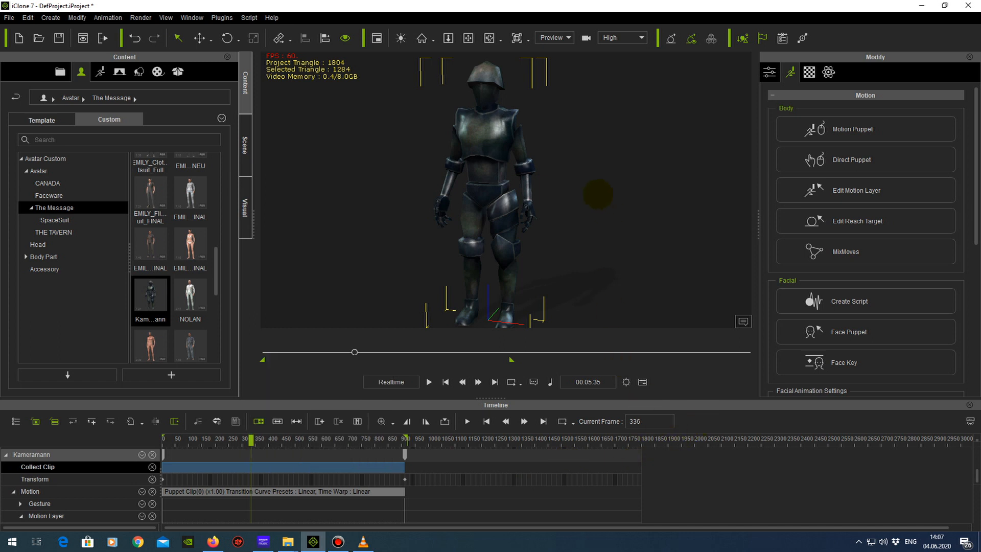
pyautogui.moveTo(354, 351); pyautogui.dragTo(263, 352)
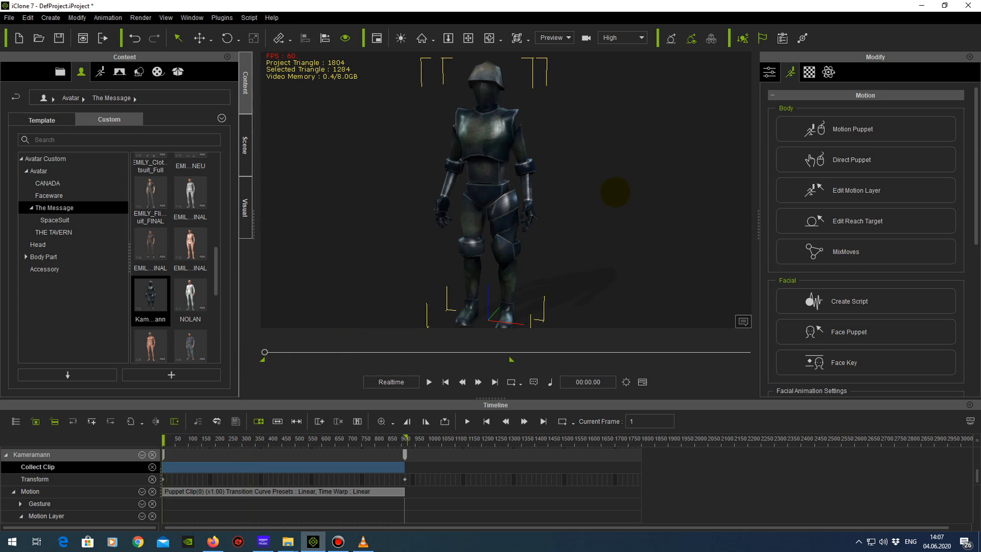